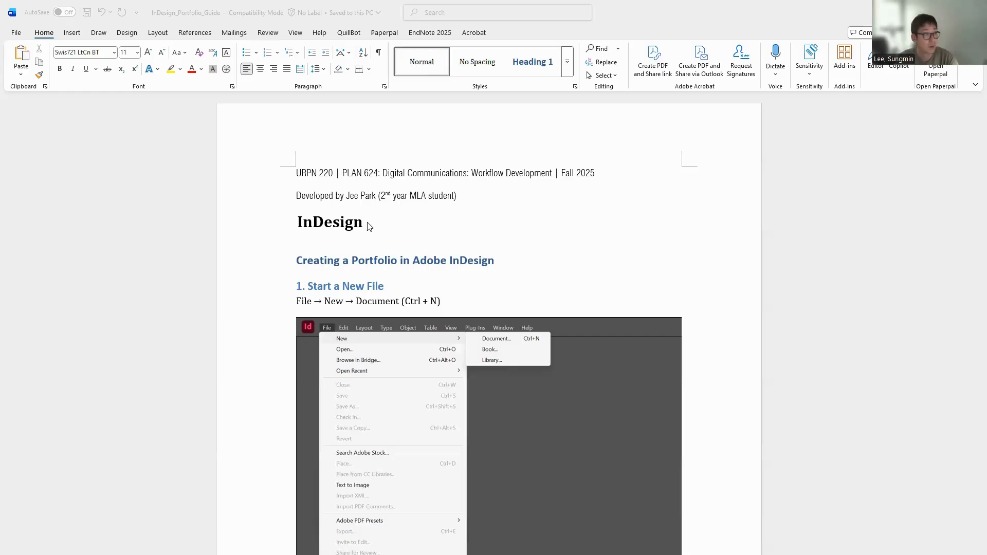
Leave the Word portfolio guide and switch to the running InDesign through Windows Search ('in')
click(371, 204)
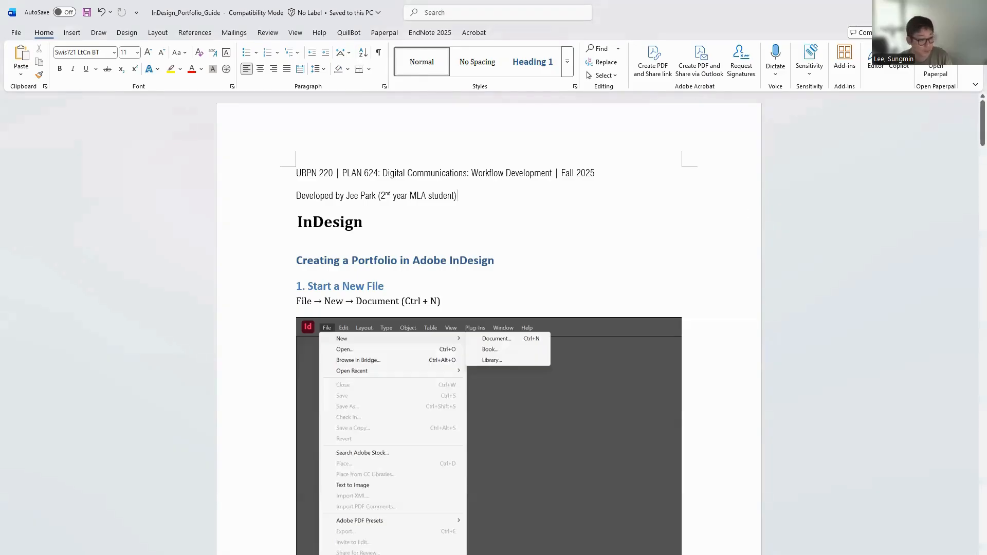
key(alt+Tab)
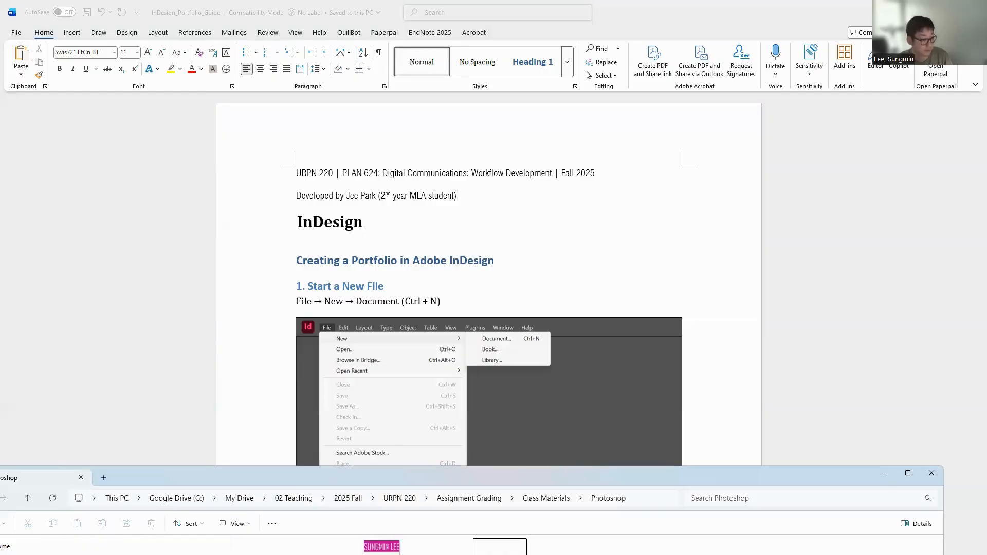
key(super+s)
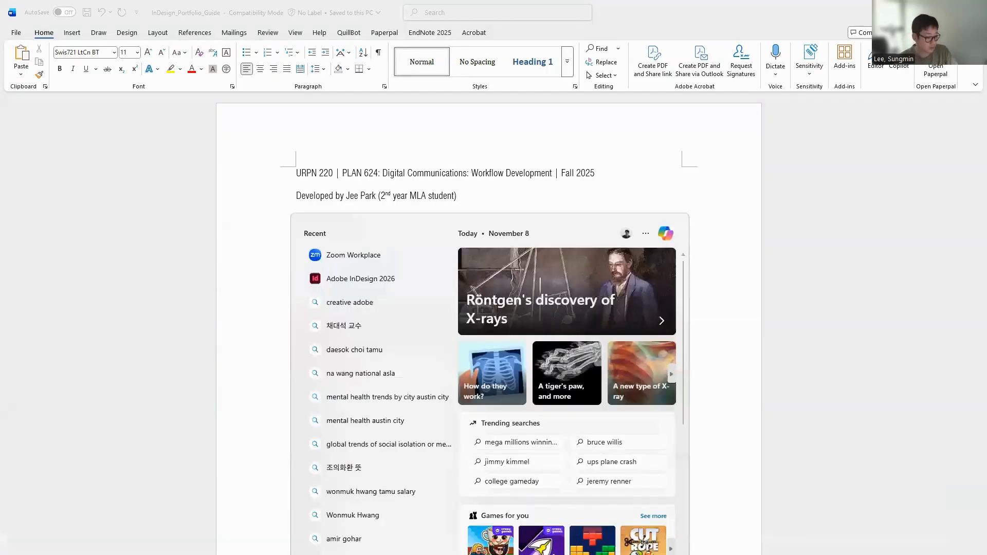
text(in)
key(Return)
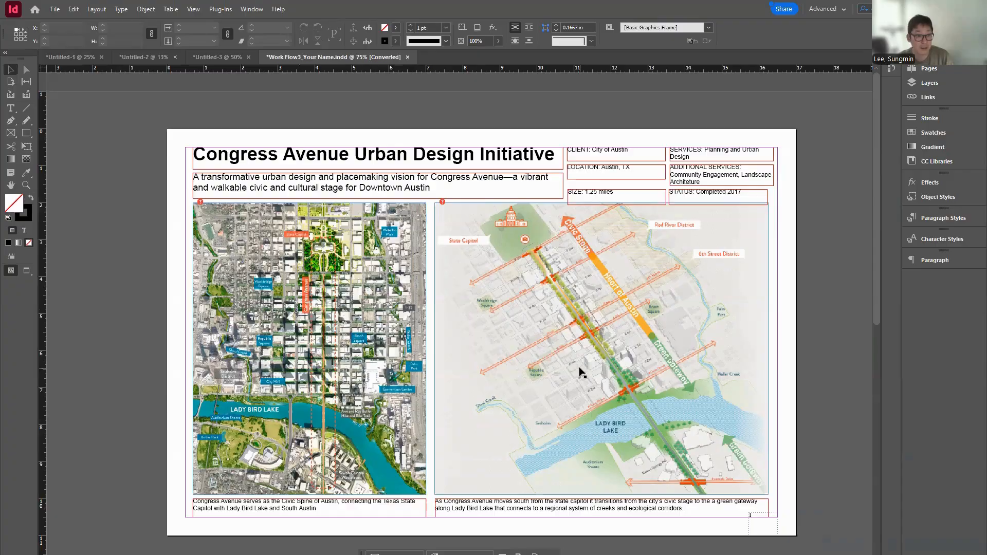
Scroll through pages 1 and 2 of the Congress Avenue layout
scroll(580, 371, down, 10)
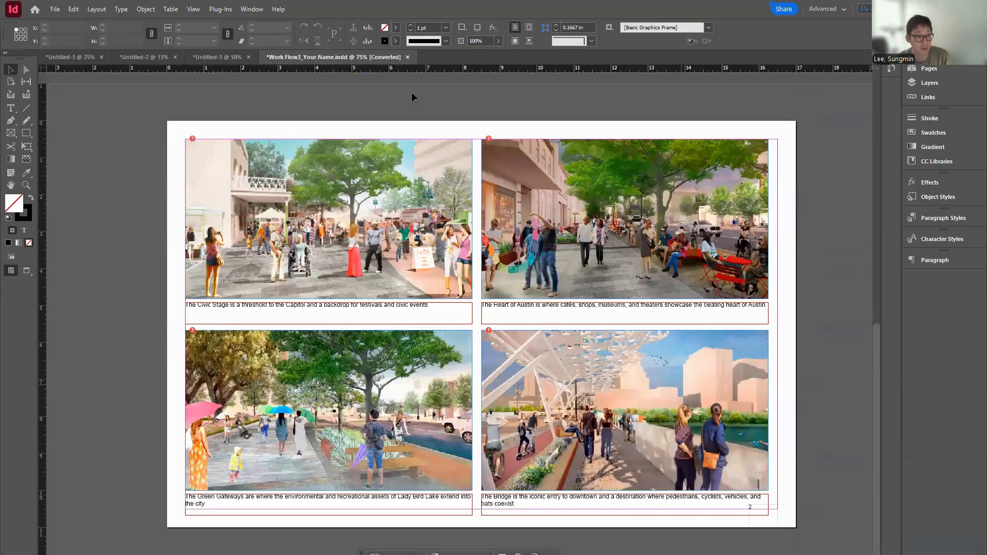
scroll(607, 368, up, 5)
scroll(607, 369, up, 4)
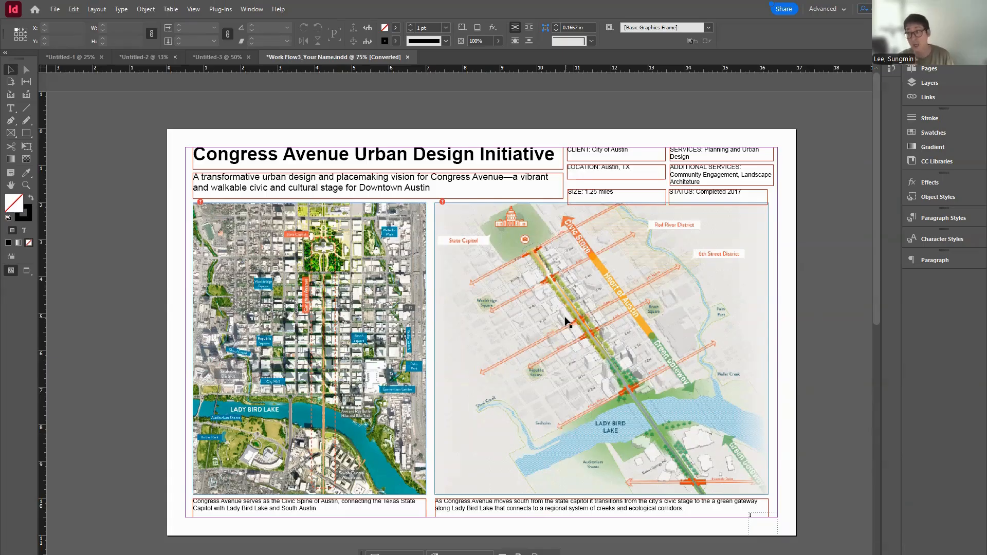
Start a new document with File > New > Document
click(53, 10)
mouse_move(95, 21)
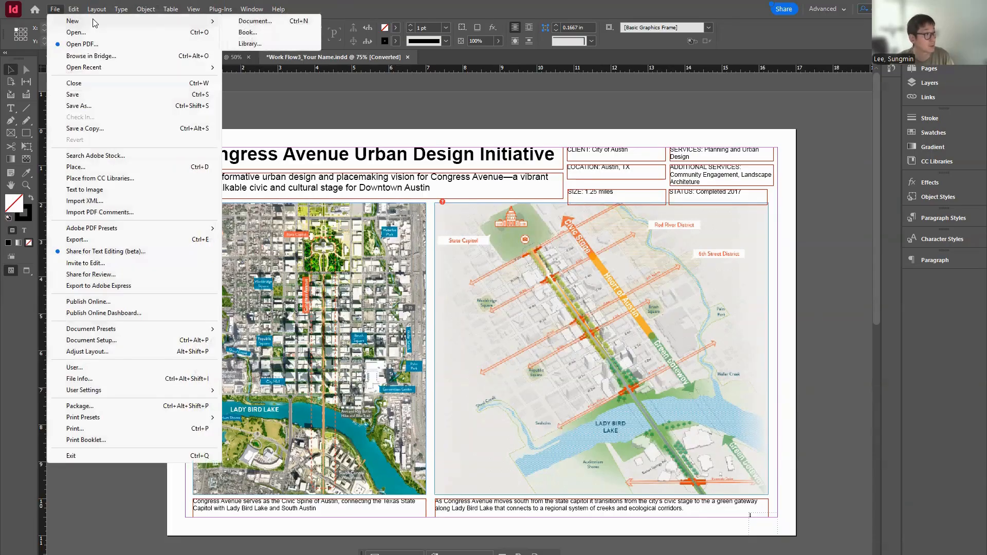
click(249, 23)
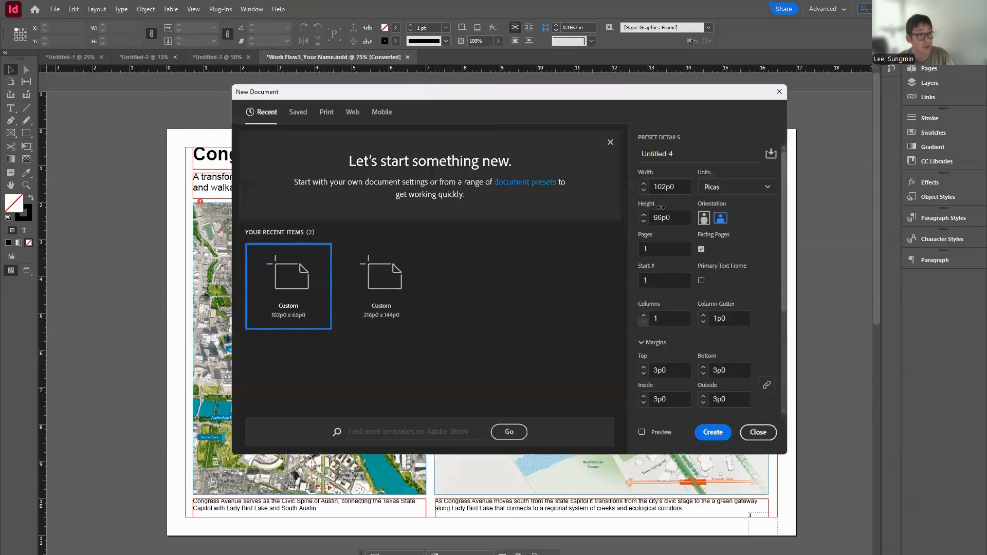
Create a 17 × 11 in landscape document in inches with 0.5 in margins
drag(681, 188, 470, 194)
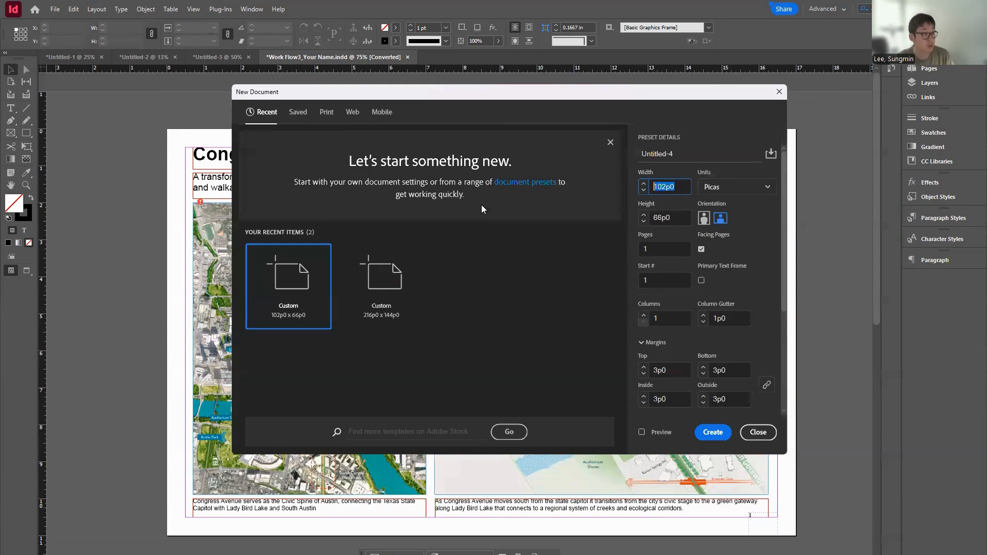
click(729, 190)
click(734, 238)
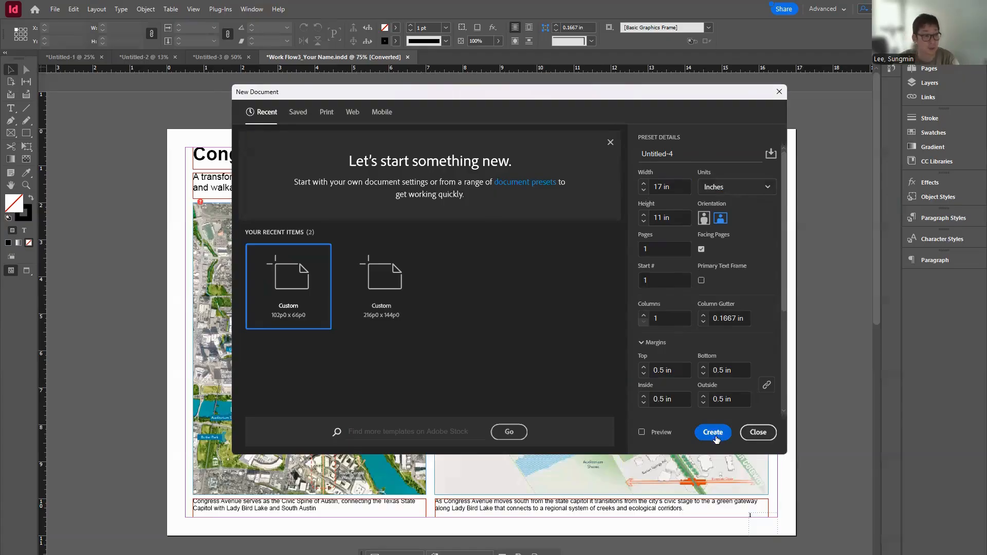
click(672, 183)
key(Tab)
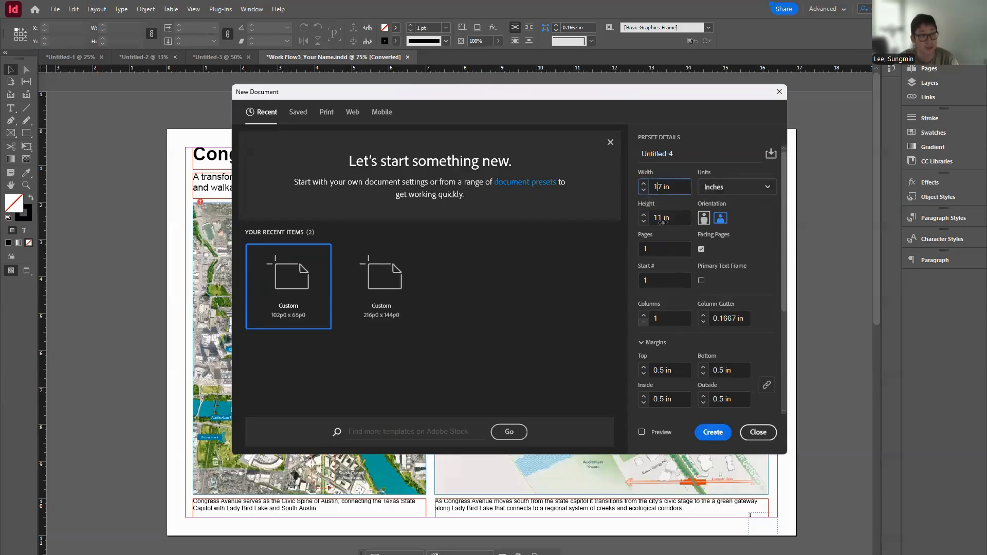
click(712, 433)
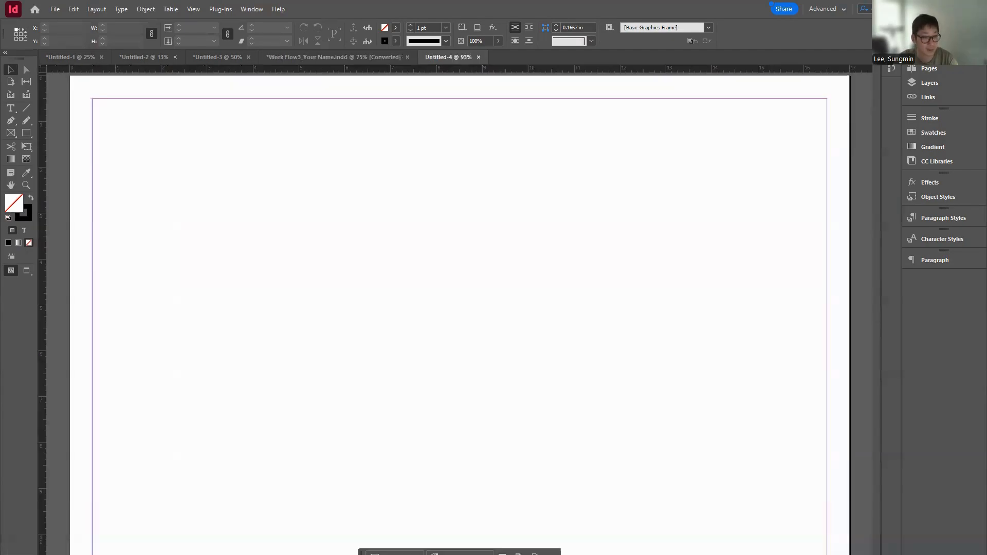
click(54, 540)
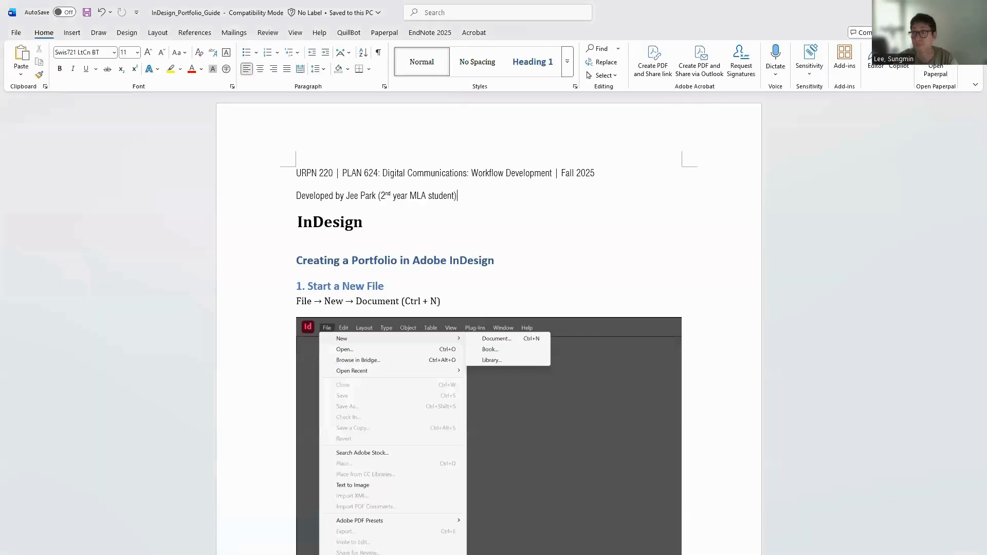
key(alt+Tab)
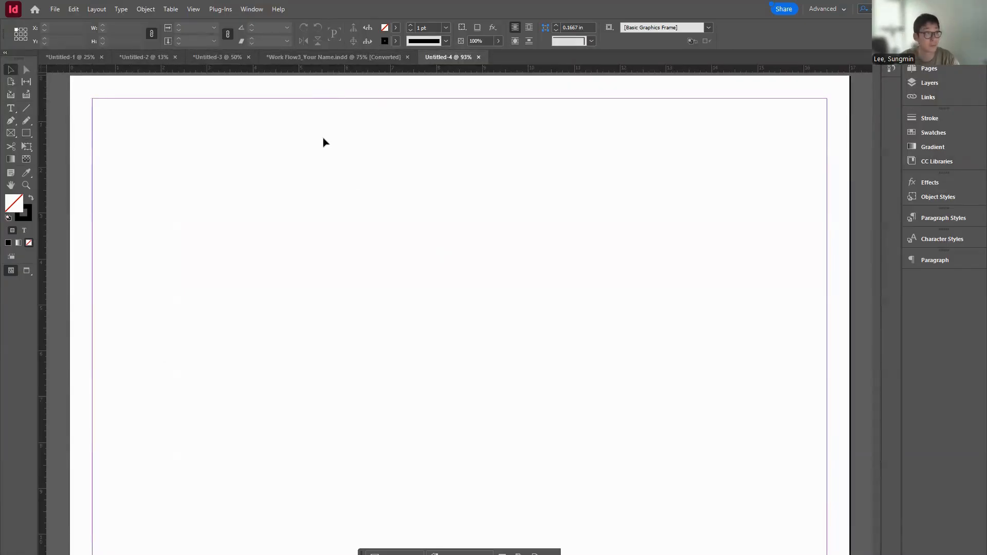
click(252, 10)
Switch to Printing and Proofing, then Essentials Classic, and collapse the Layers flyout
mouse_move(266, 34)
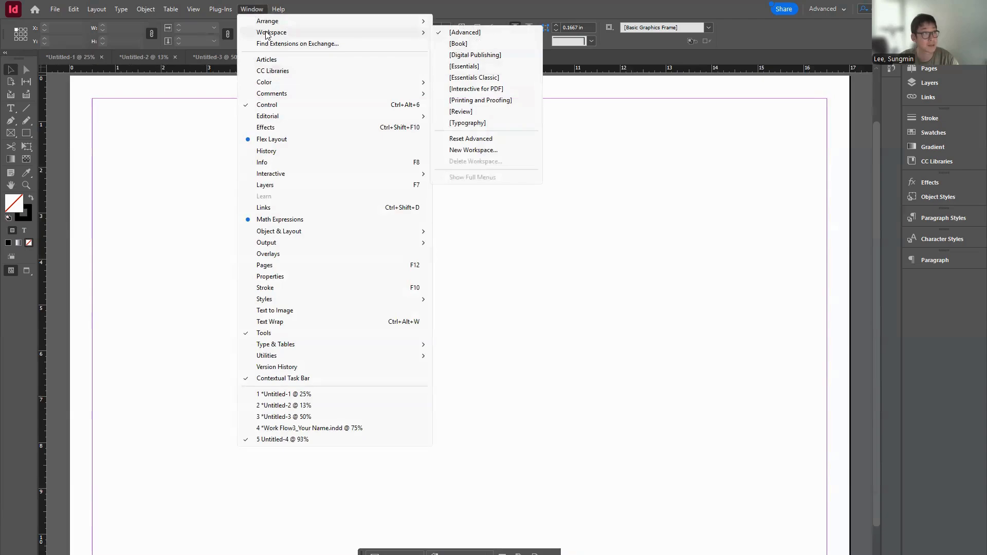
click(480, 100)
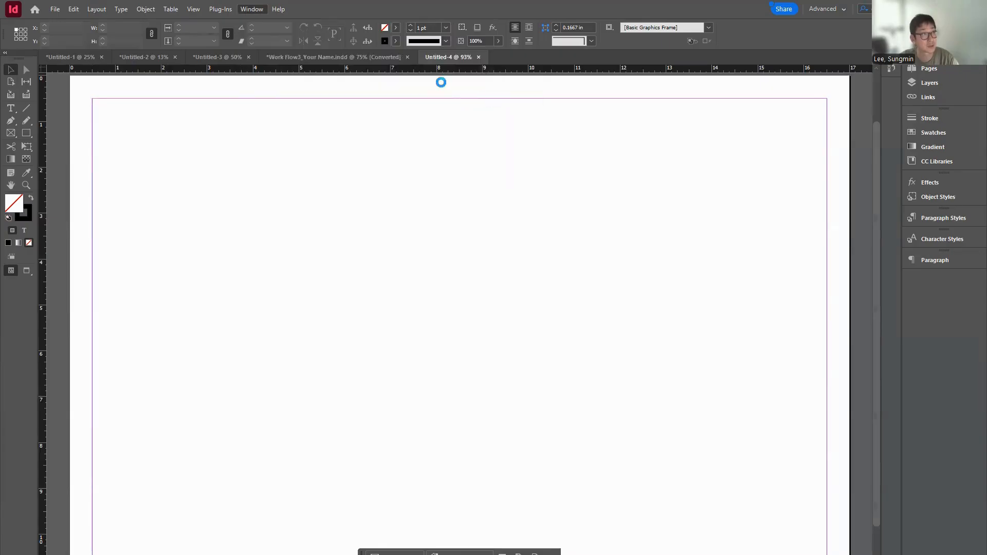
click(251, 10)
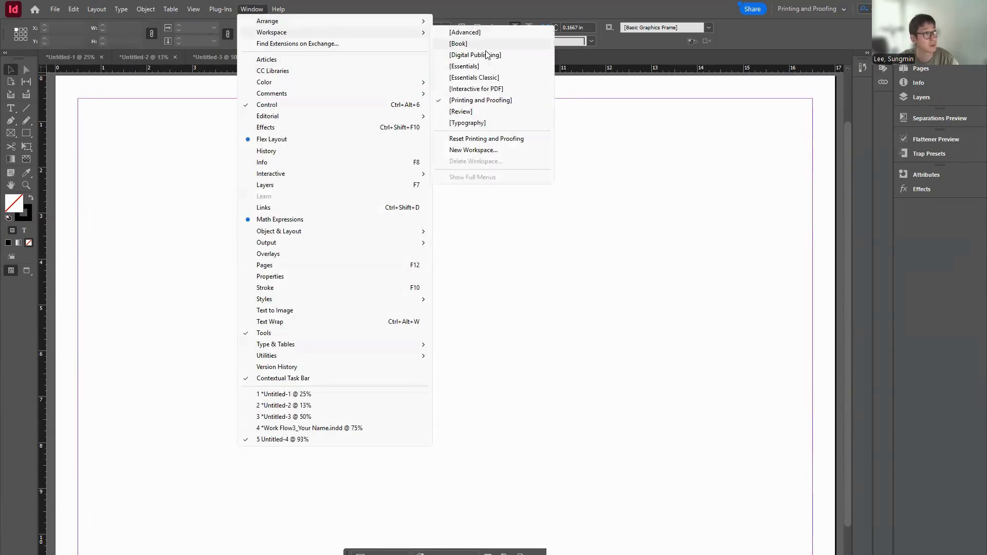
click(509, 78)
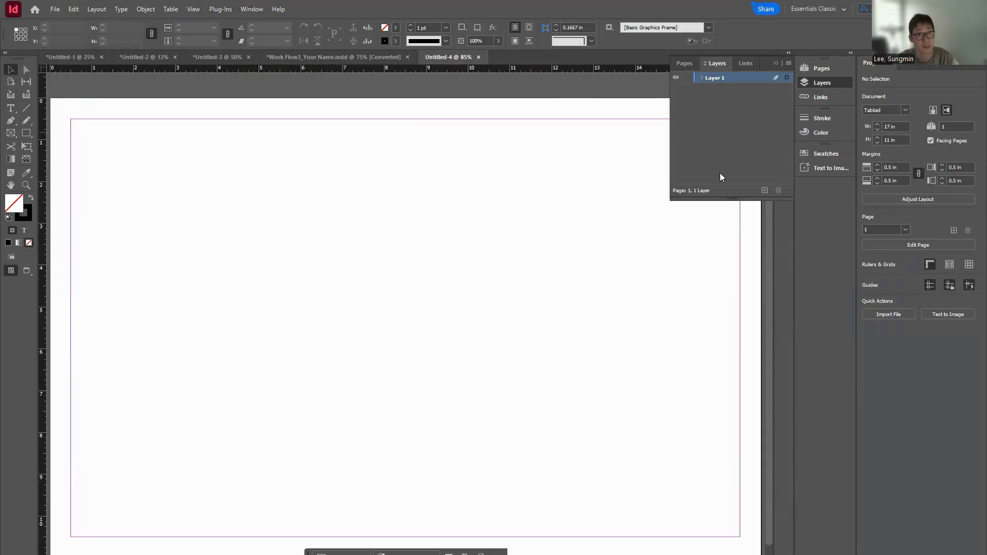
click(777, 62)
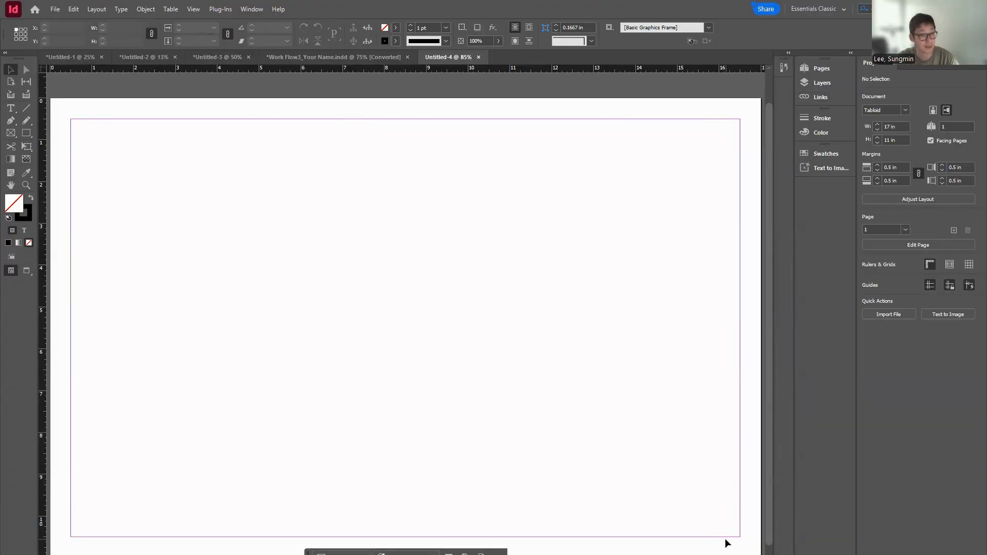
In the Pages panel, drag the A-Parent thumbnail onto page 1
scroll(638, 308, up, 1)
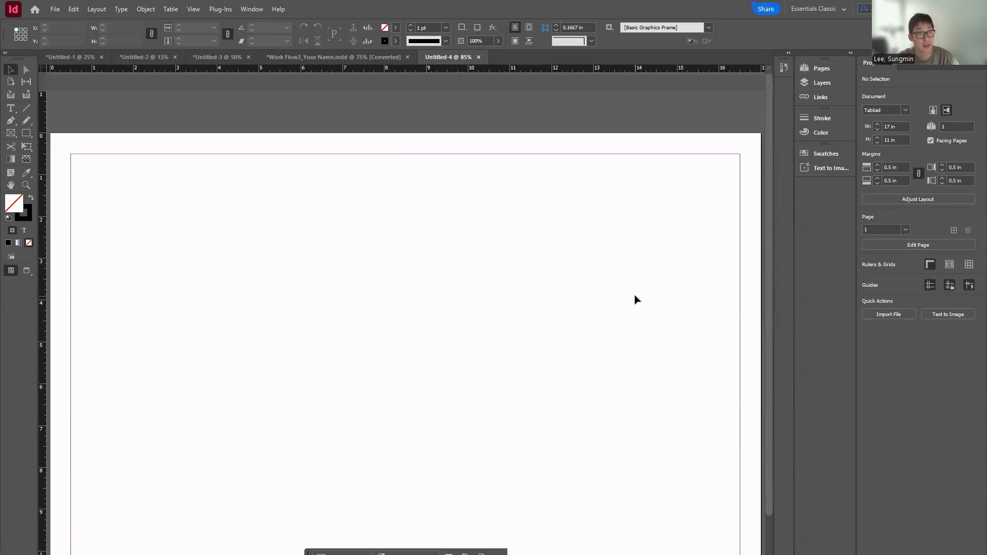
click(820, 68)
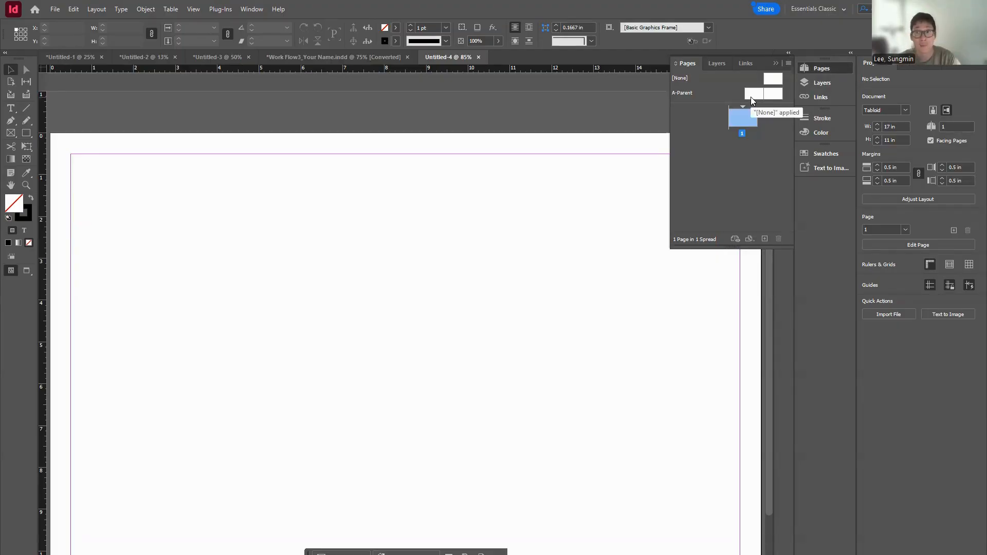
drag(751, 96, 742, 117)
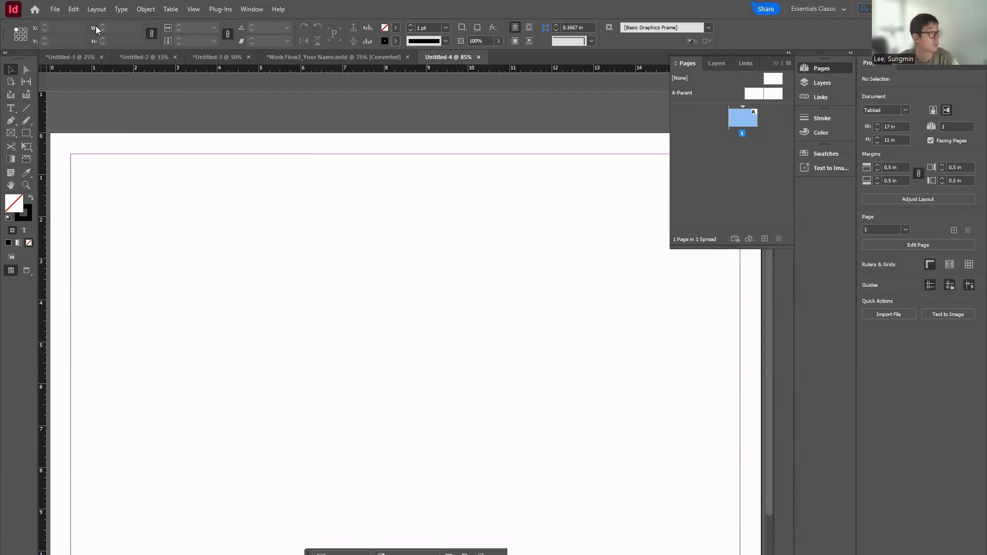
Uncheck Facing Pages in Document Setup and apply the change
click(55, 10)
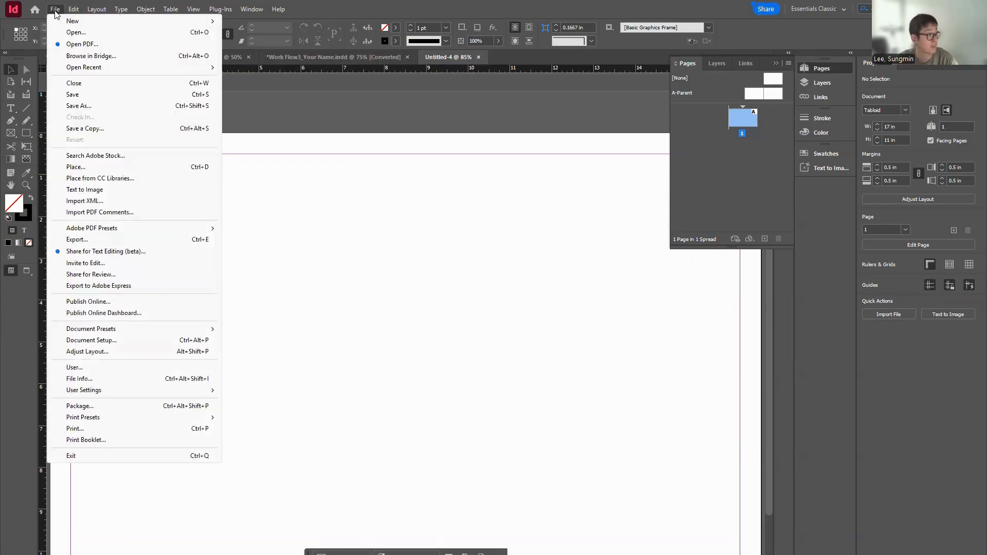
click(104, 342)
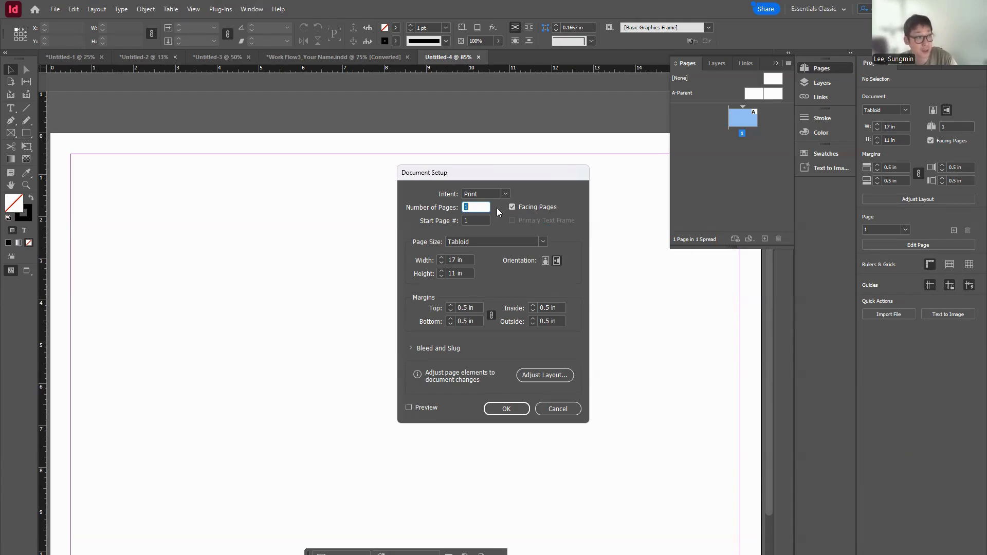
click(512, 207)
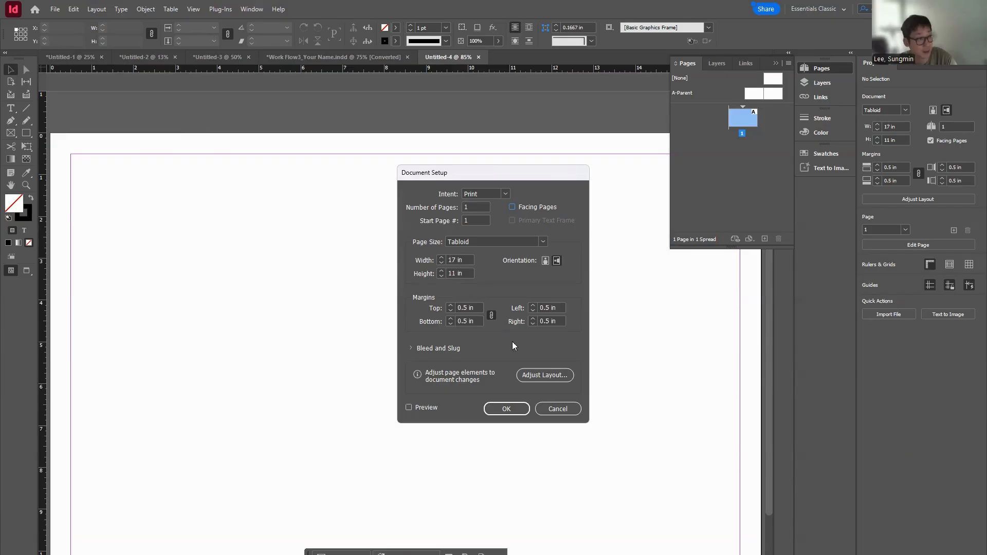
click(509, 410)
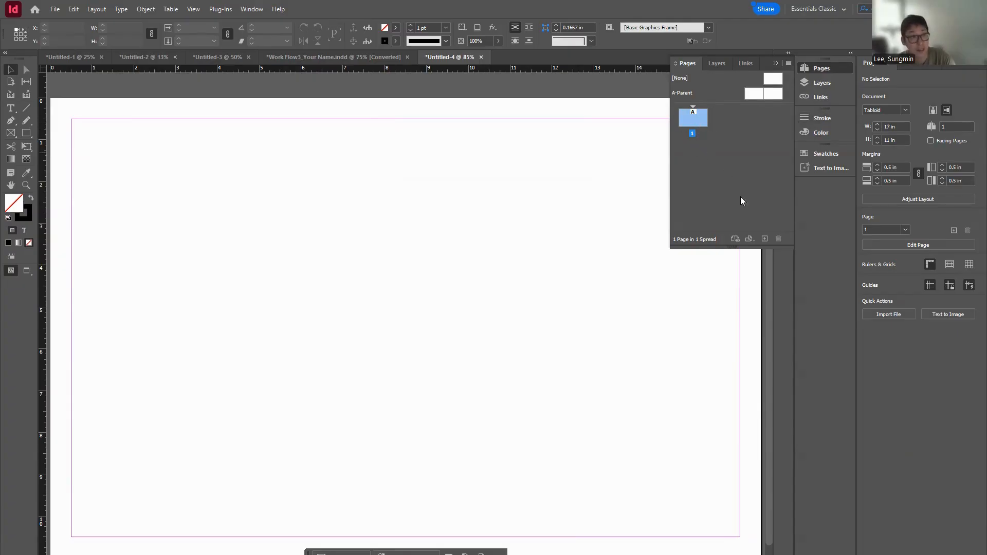
Add a second page, then undo it
click(764, 238)
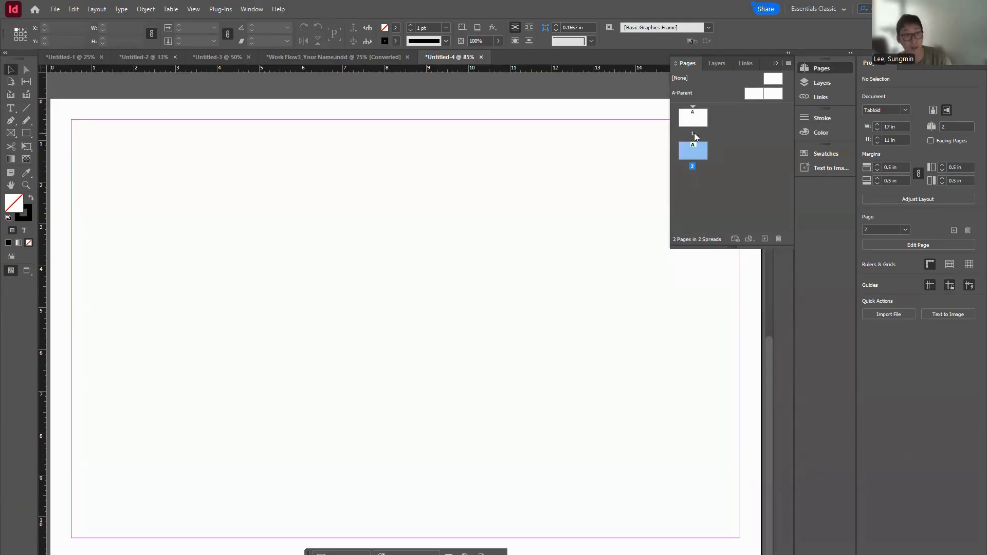
key(ctrl+z)
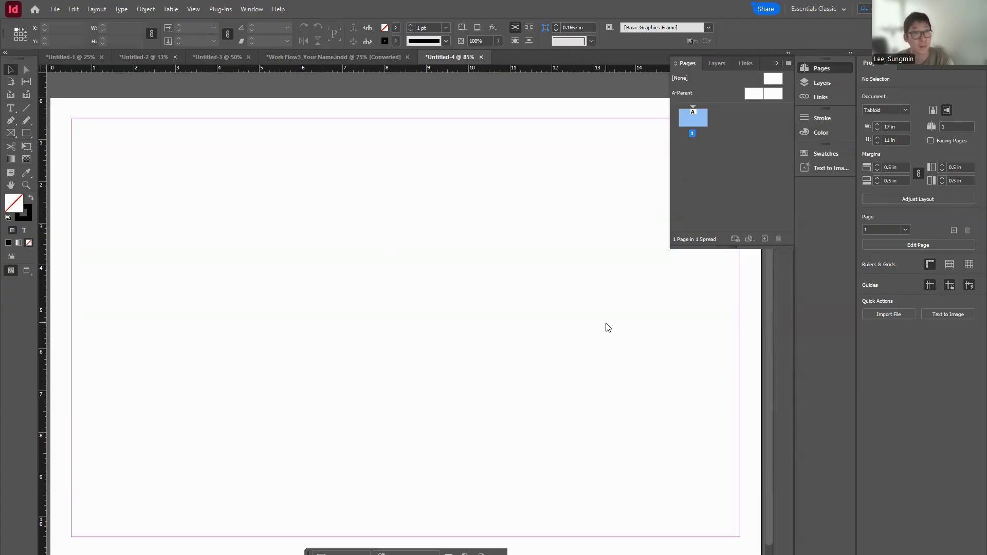
scroll(555, 344, down, 2)
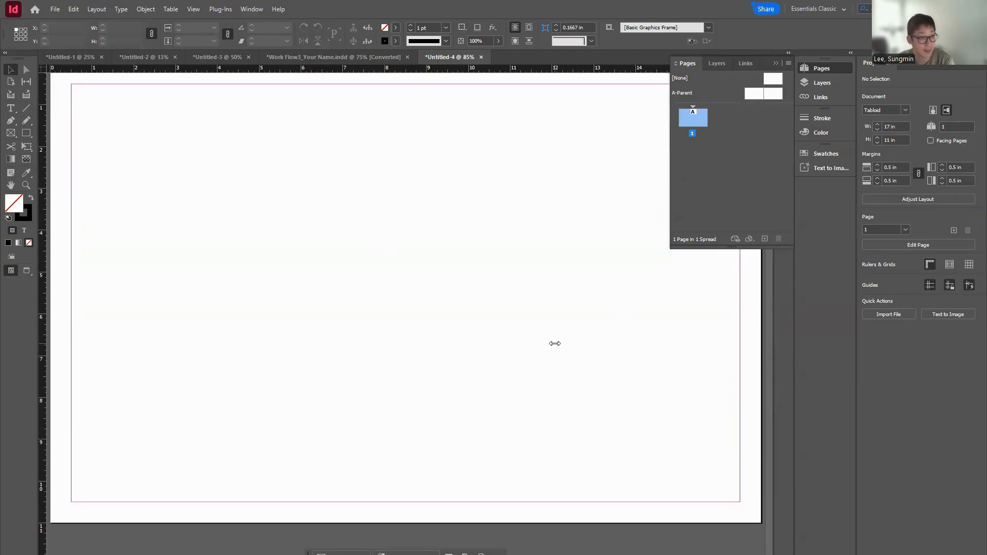
scroll(554, 344, up, 2)
scroll(555, 343, down, 2)
scroll(604, 286, up, 2)
scroll(605, 285, down, 2)
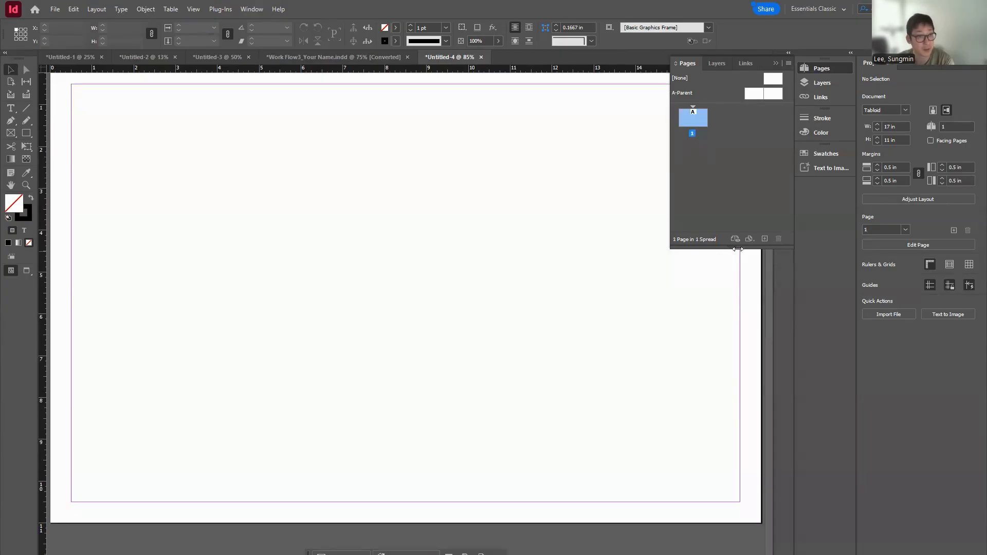
Add pages until the document has four, then show the Layers panel
click(764, 239)
click(764, 238)
click(764, 238)
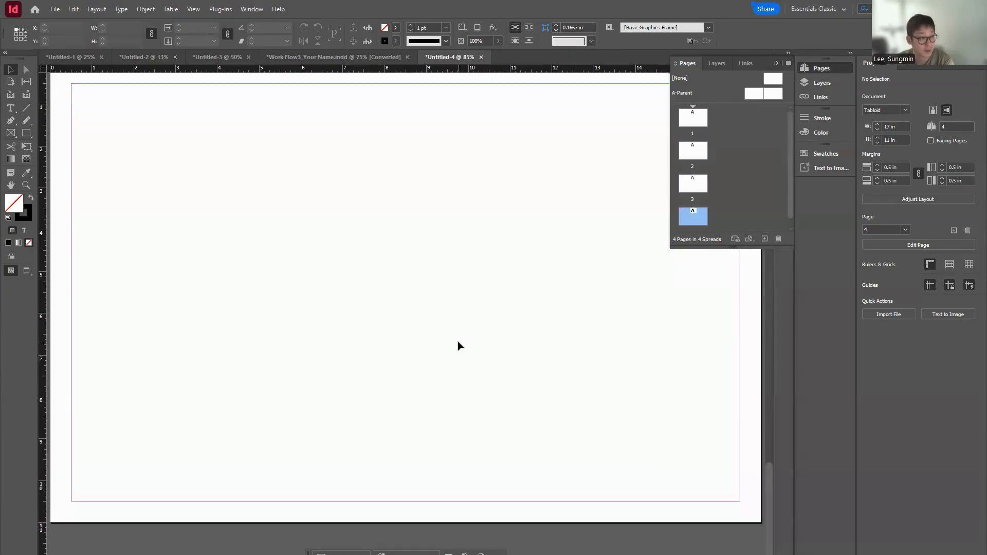
scroll(457, 341, down, 5)
scroll(457, 341, down, 4)
scroll(458, 340, up, 20)
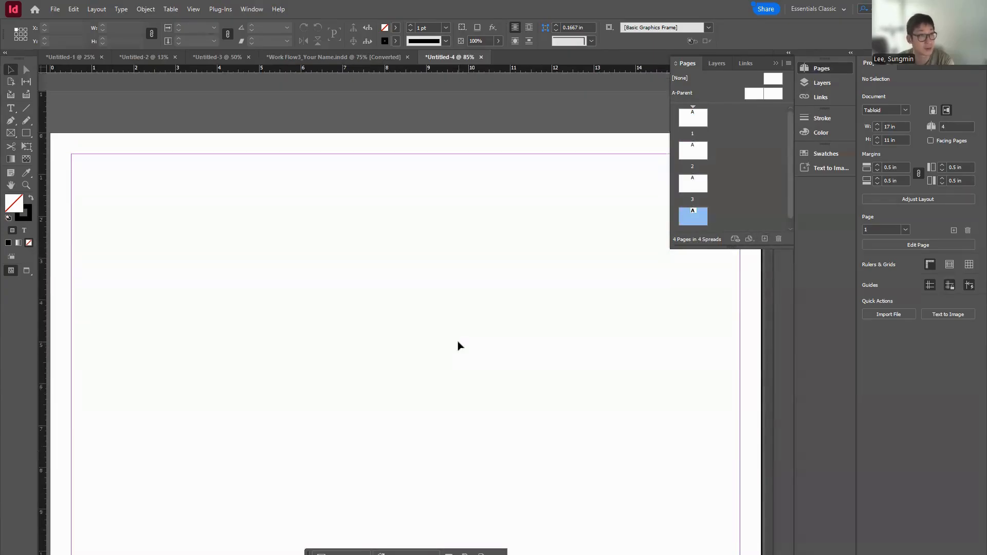
scroll(458, 341, down, 20)
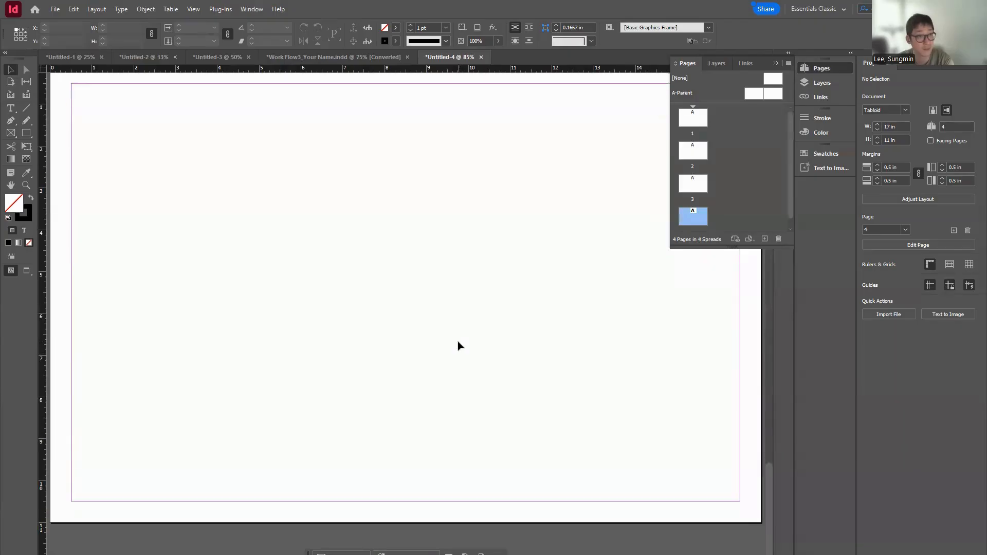
scroll(458, 341, up, 20)
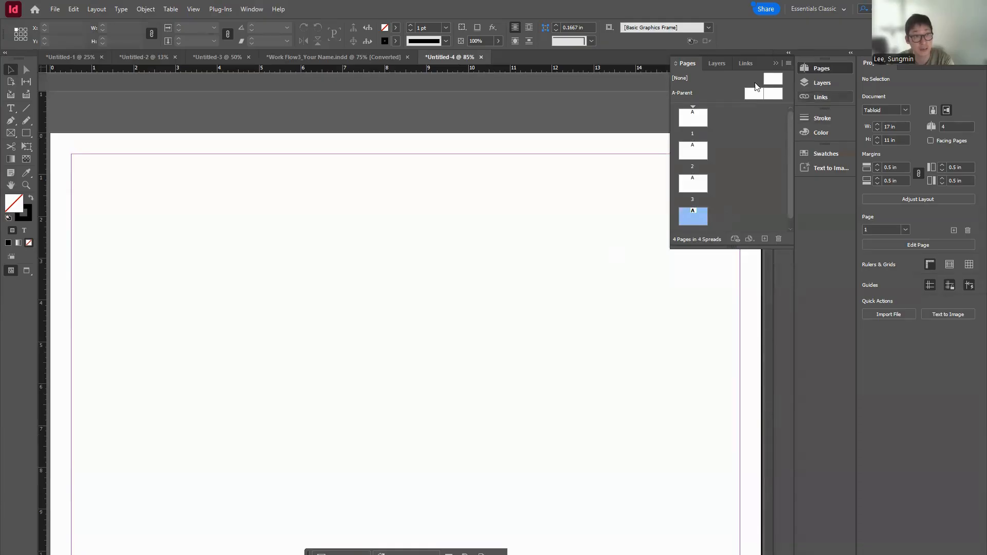
click(822, 84)
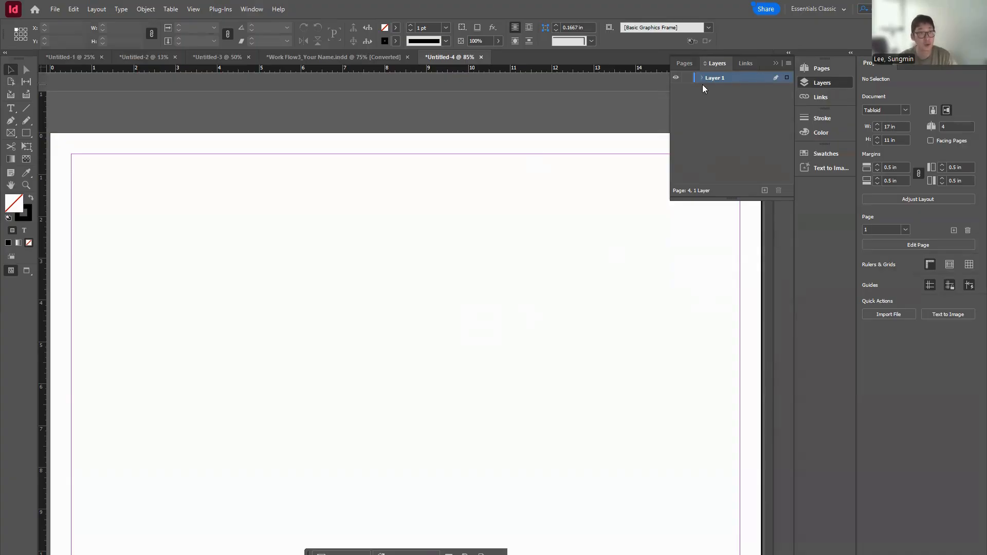
Rename Layer 1 to 01_Image
double_click(720, 80)
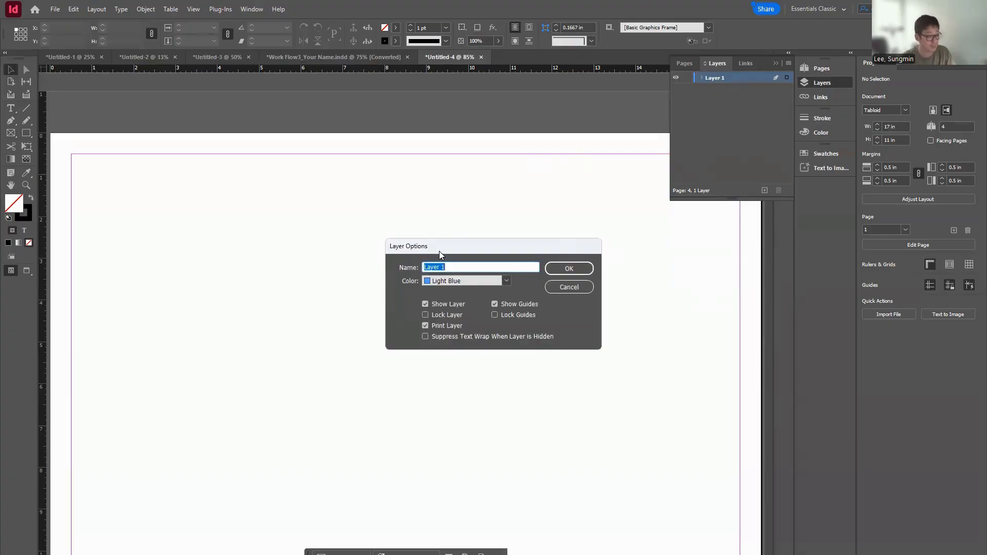
text(01_)
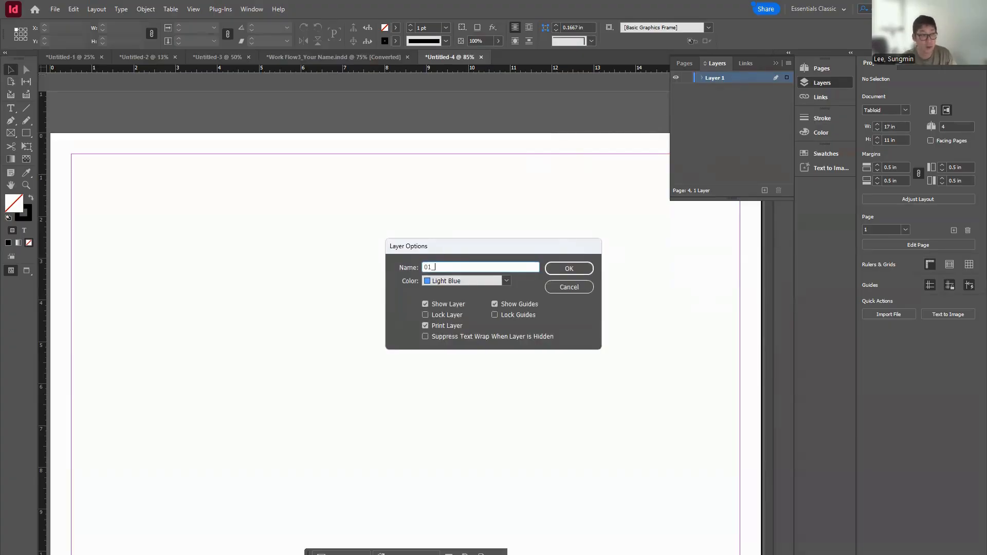
text(Image)
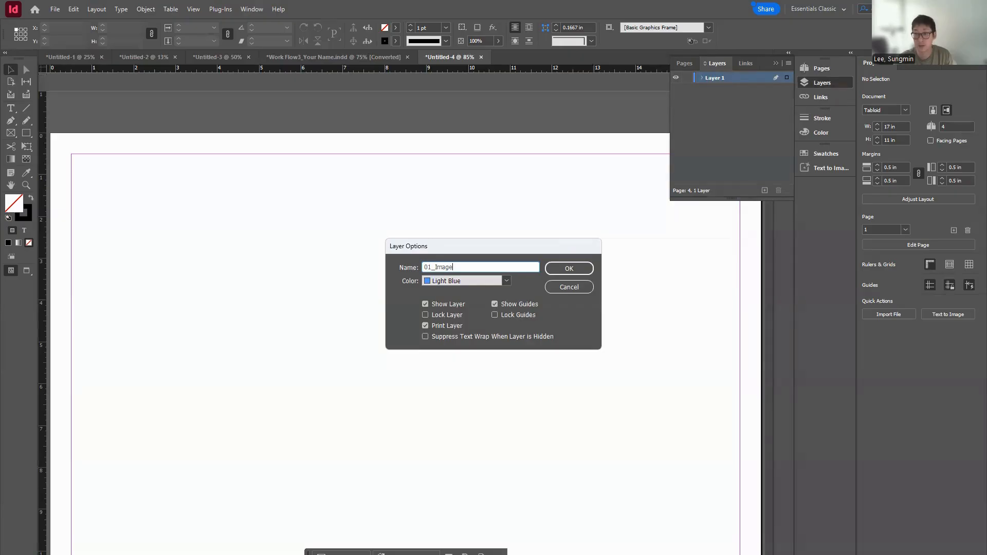
click(566, 270)
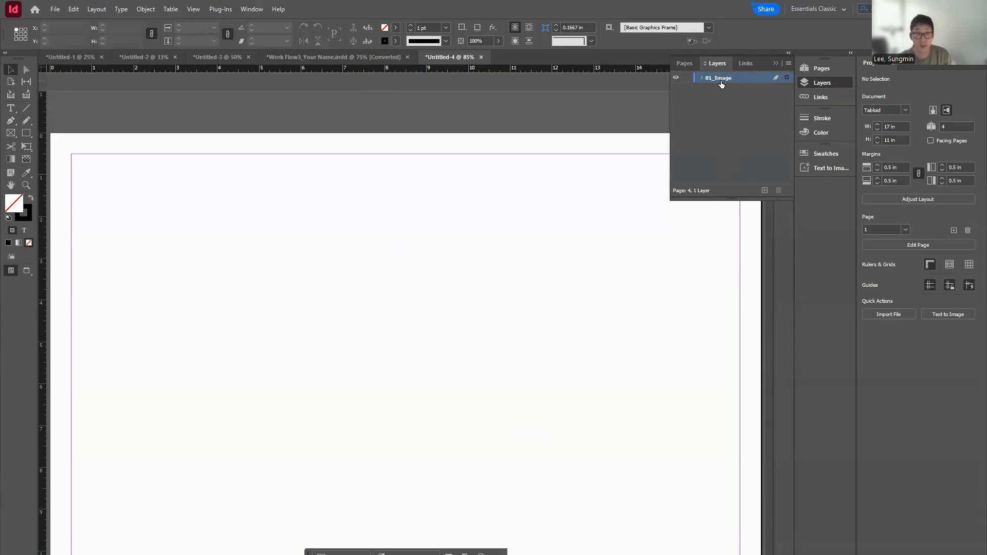
Add a new layer named 02_Text and make 01_Image the target layer
click(766, 190)
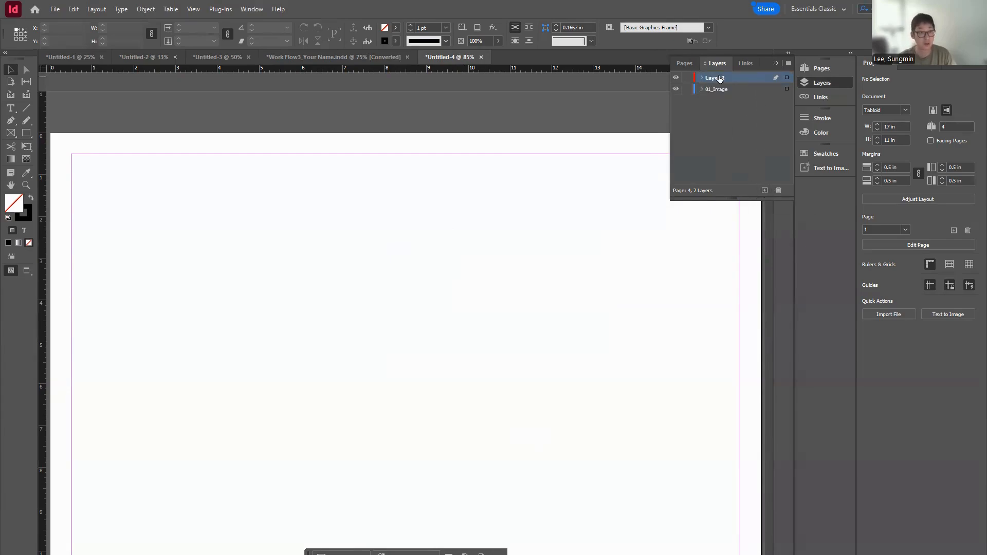
double_click(720, 79)
text(02)
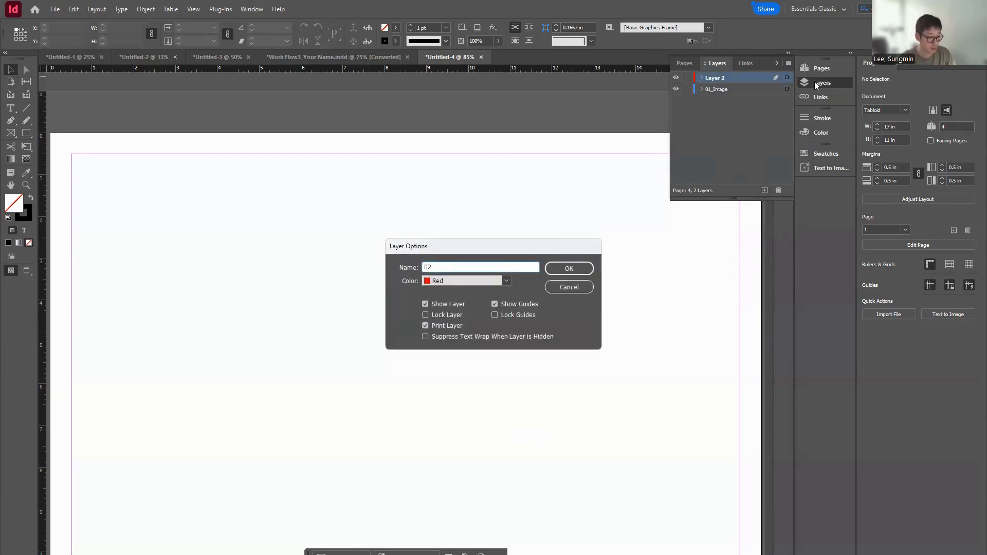
text(_Text)
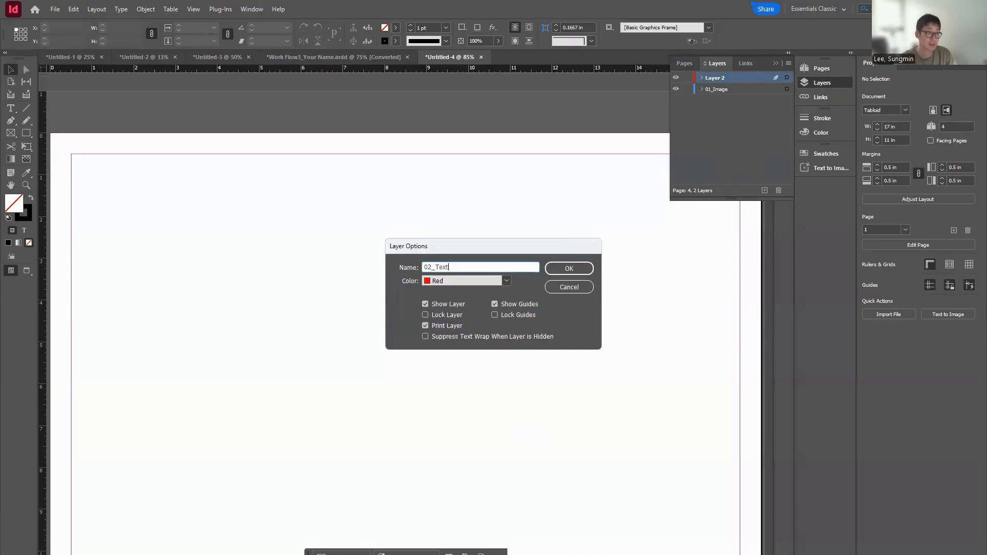
click(571, 267)
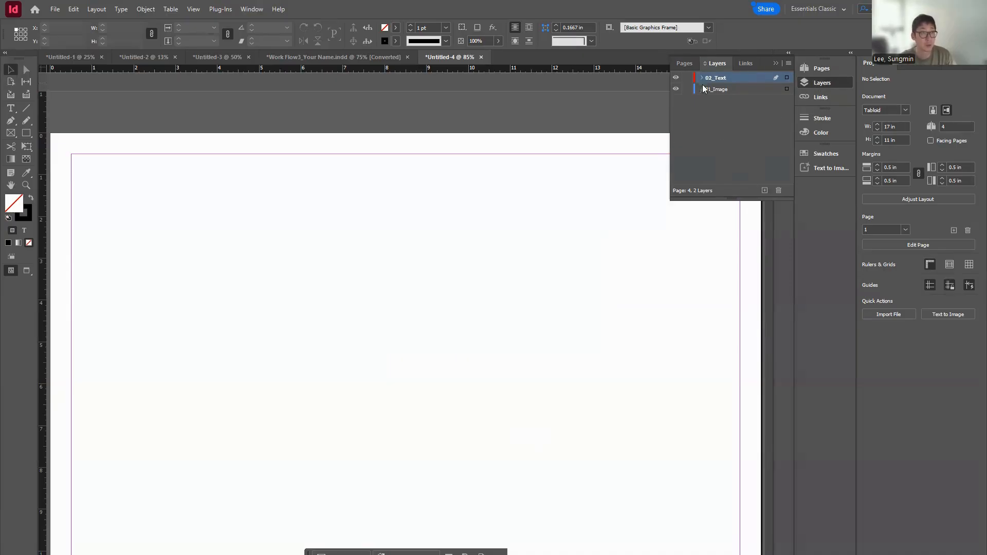
click(712, 90)
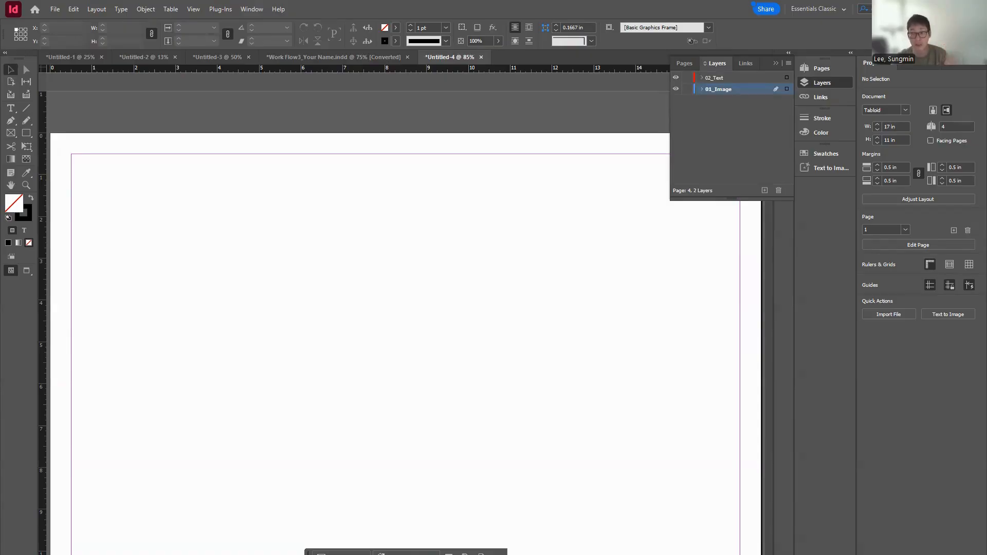
Draw a 6.7 × 10 in graphics frame from the top-left margin corner
click(10, 134)
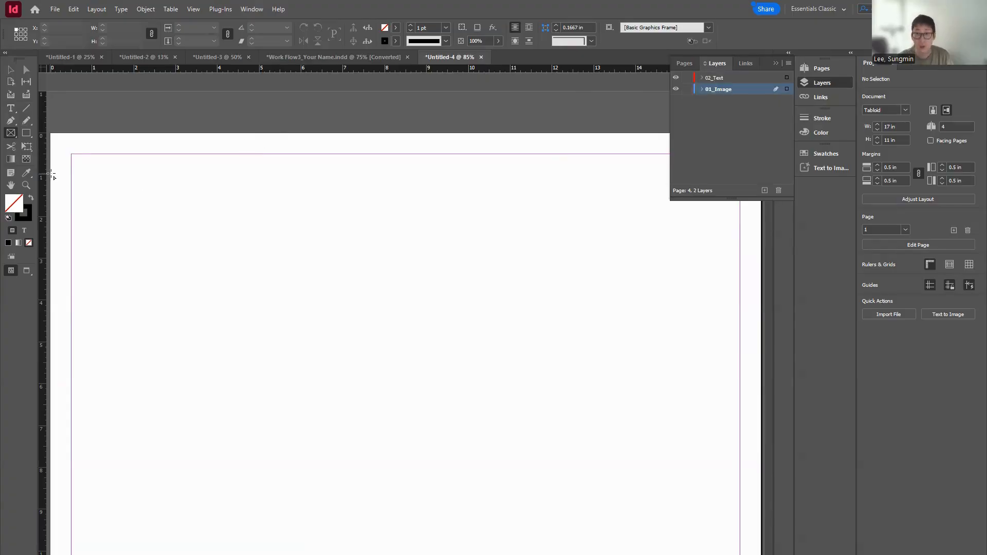
drag(72, 154, 351, 554)
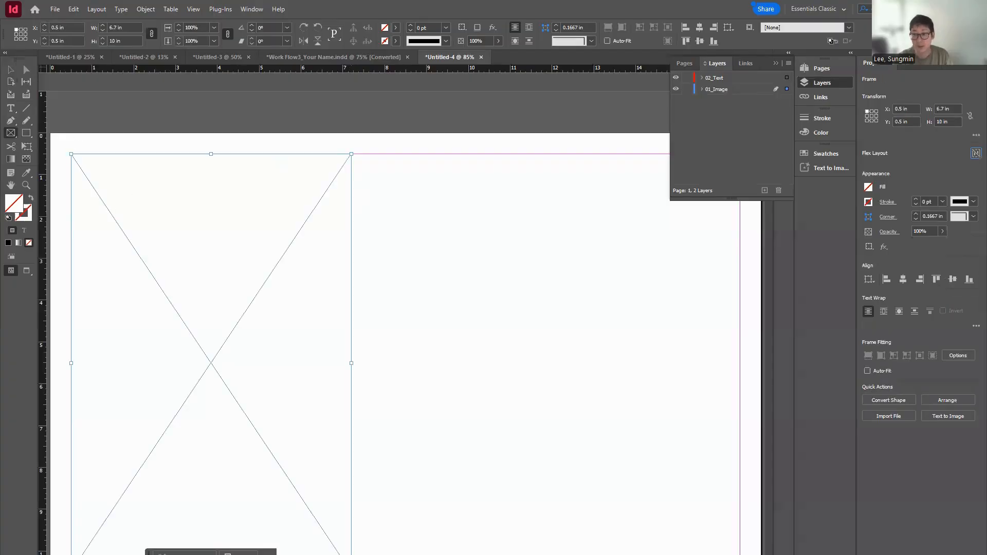
click(9, 72)
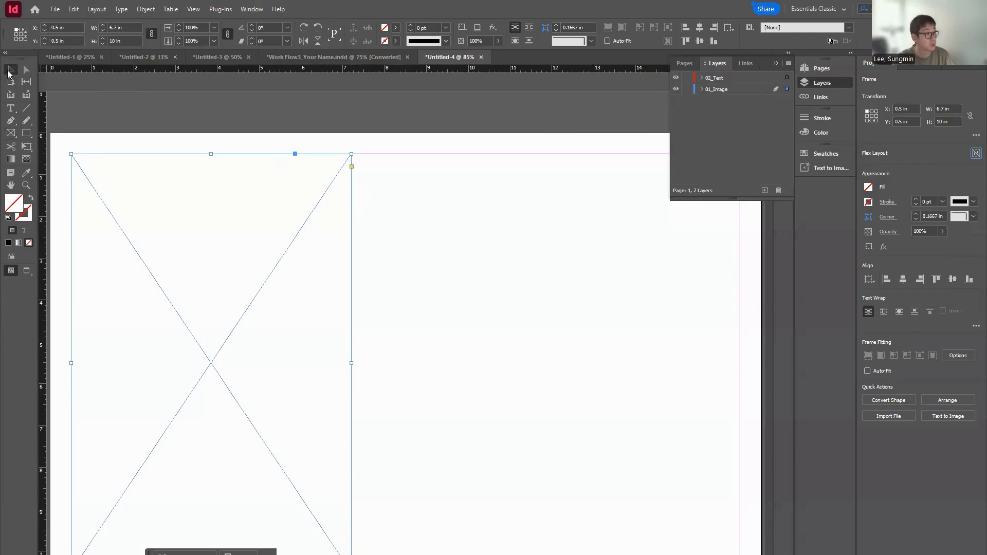
Close the Move dialog unchanged, deselect the frame, and bring up the Week 9 Explorer window
double_click(8, 74)
click(531, 293)
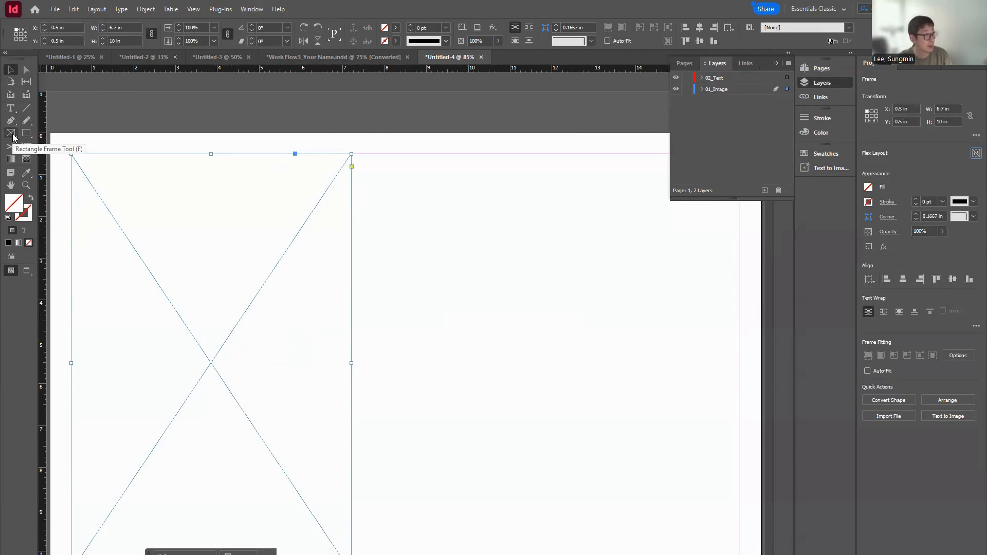
click(454, 269)
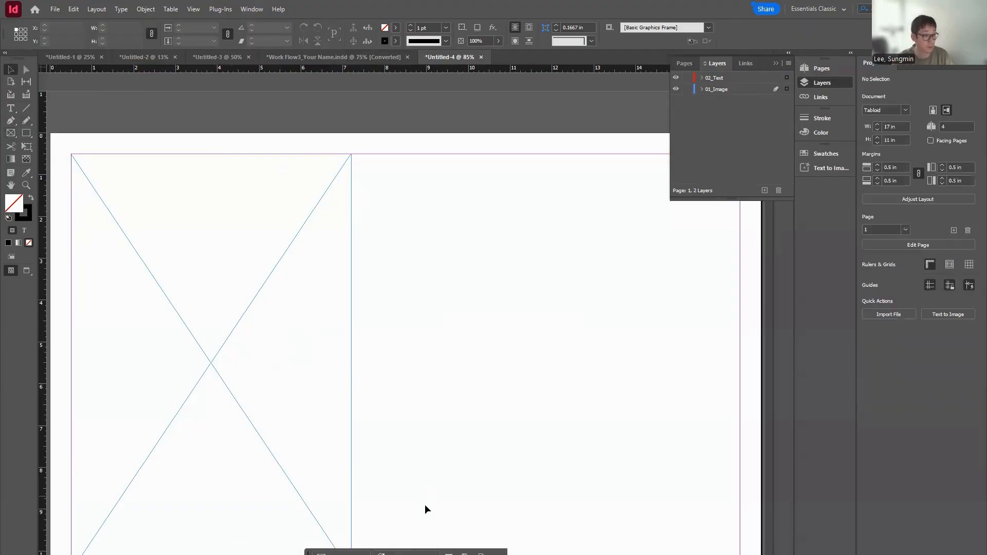
click(462, 554)
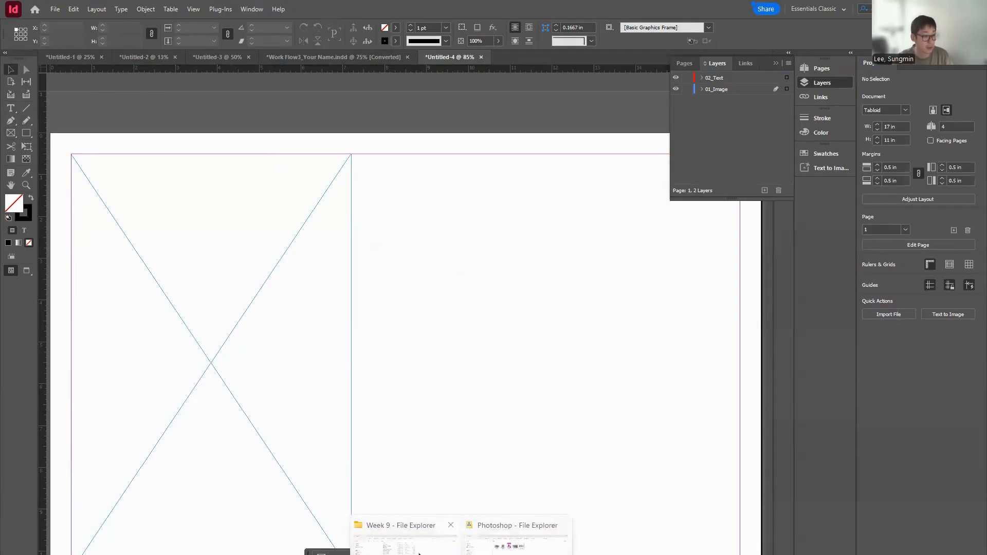
click(403, 535)
Navigate up to PowerPoint_Indesign and into the Week 12 folder in File Explorer
key(alt+Up)
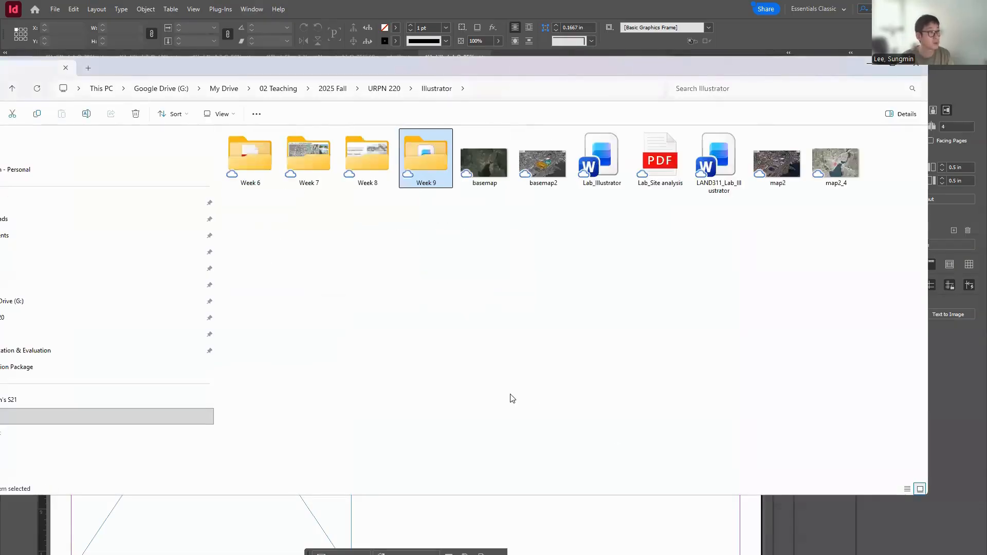
key(alt+Up)
key(Down)
key(Down)
key(Down)
key(Up)
key(Up)
key(Up)
key(Down)
key(Down)
key(Return)
key(Down)
key(Return)
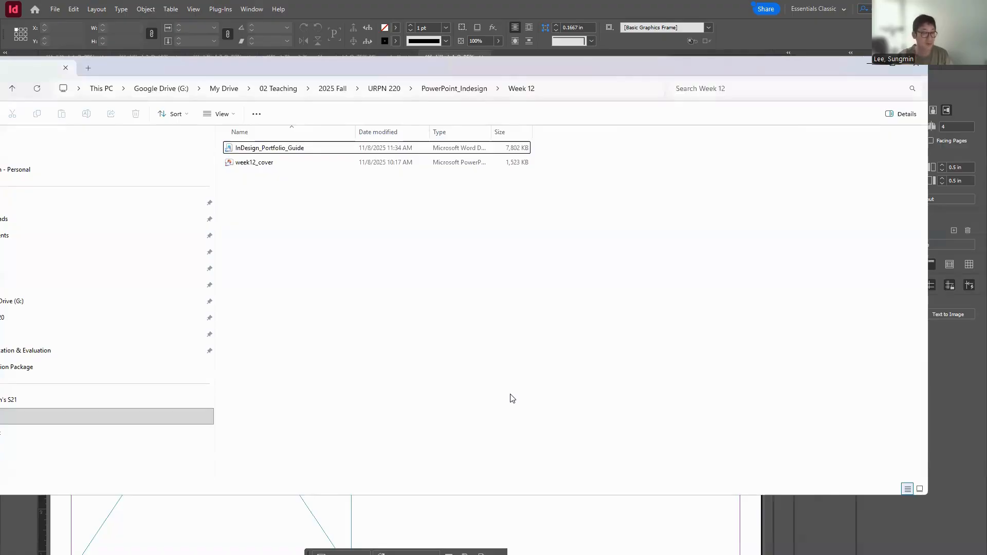
key(Down)
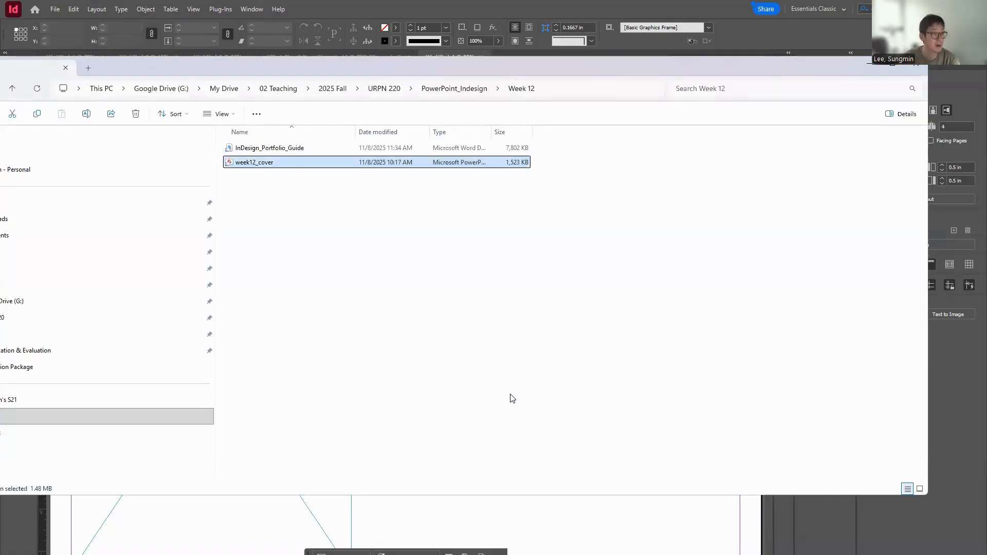
key(alt+Up)
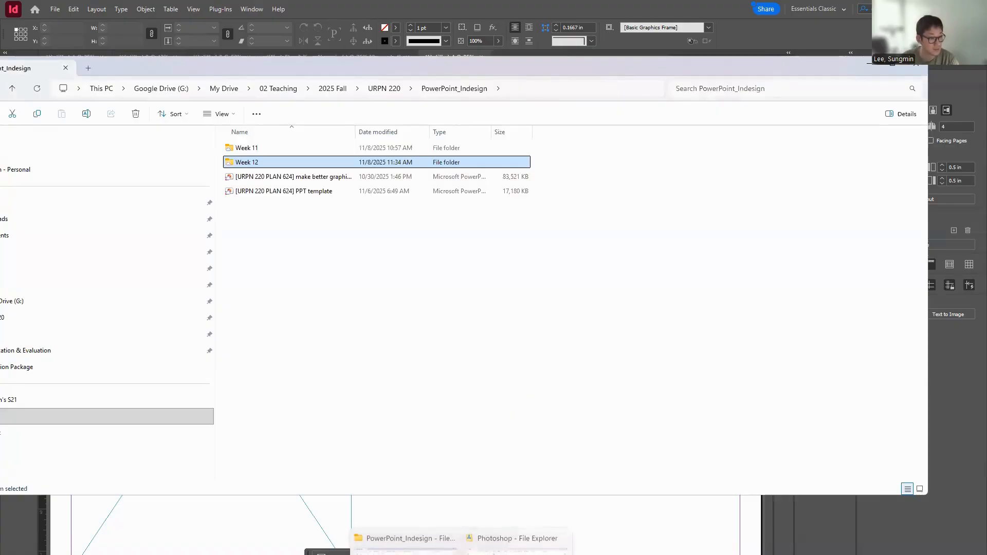
Enlarge and reposition the Photoshop folder window, then open Downloads and the Week 11 folder
click(461, 554)
click(516, 540)
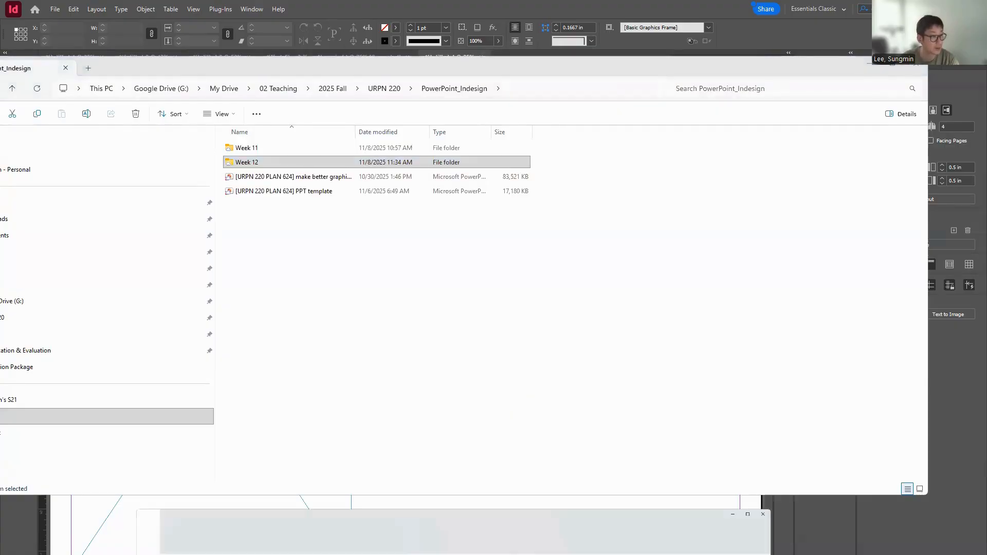
drag(355, 464, 355, 283)
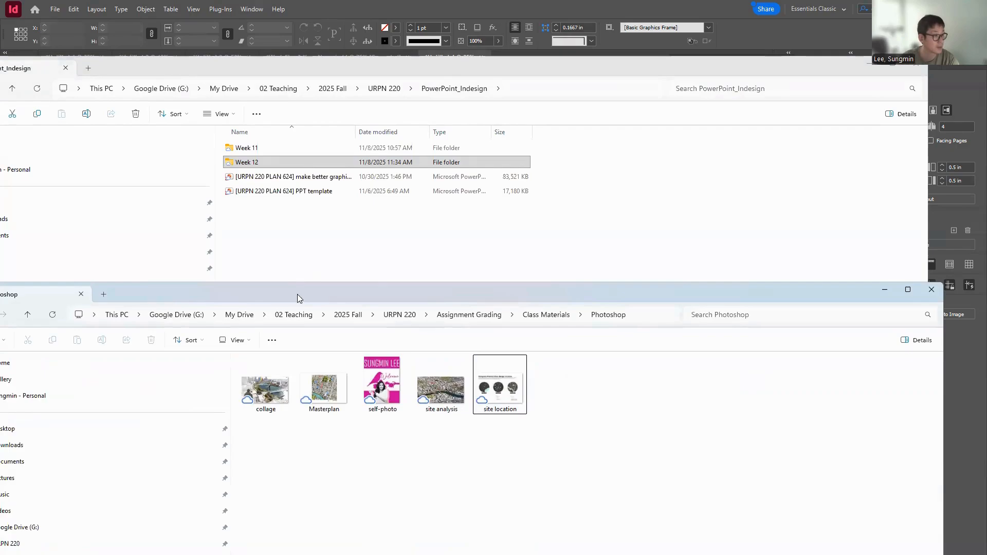
drag(297, 294, 387, 215)
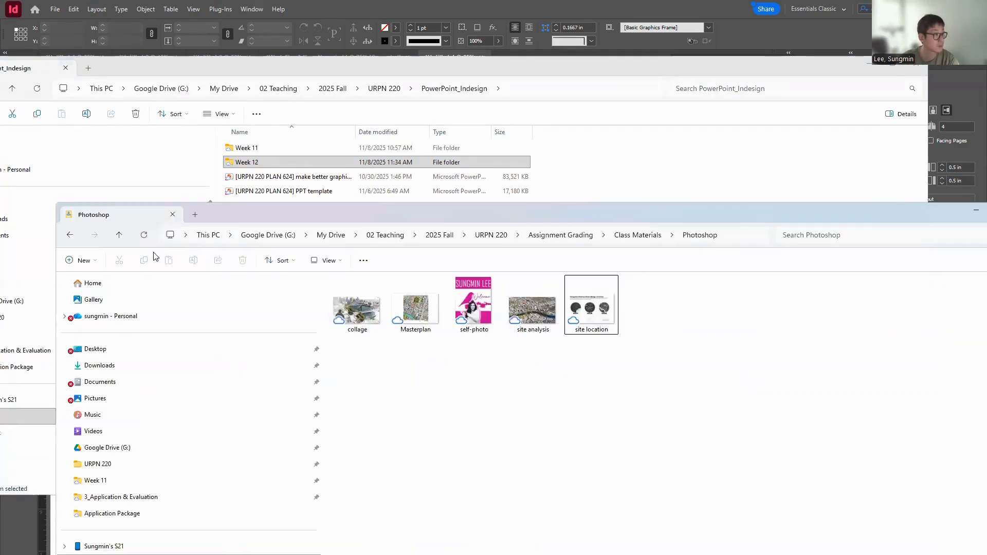
click(105, 369)
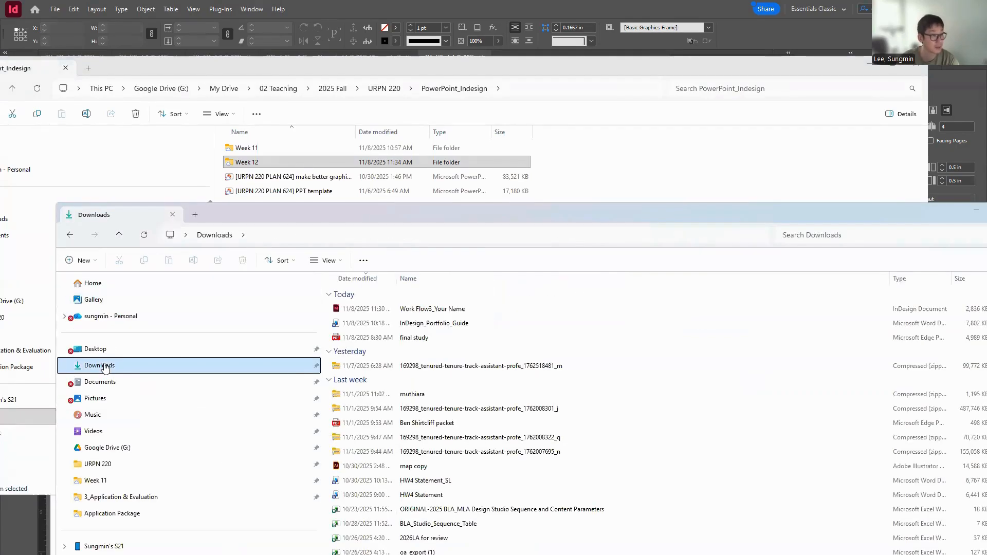
click(270, 148)
double_click(270, 149)
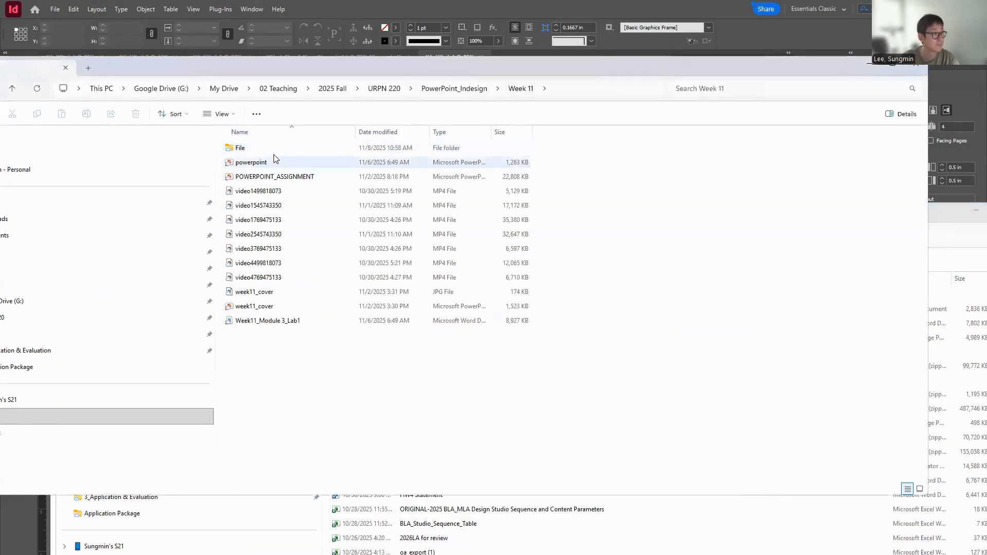
click(392, 409)
Return to Week 12, select the File folder, then switch to the Congress Avenue page in Edge
key(BackSpace)
key(Down)
key(Return)
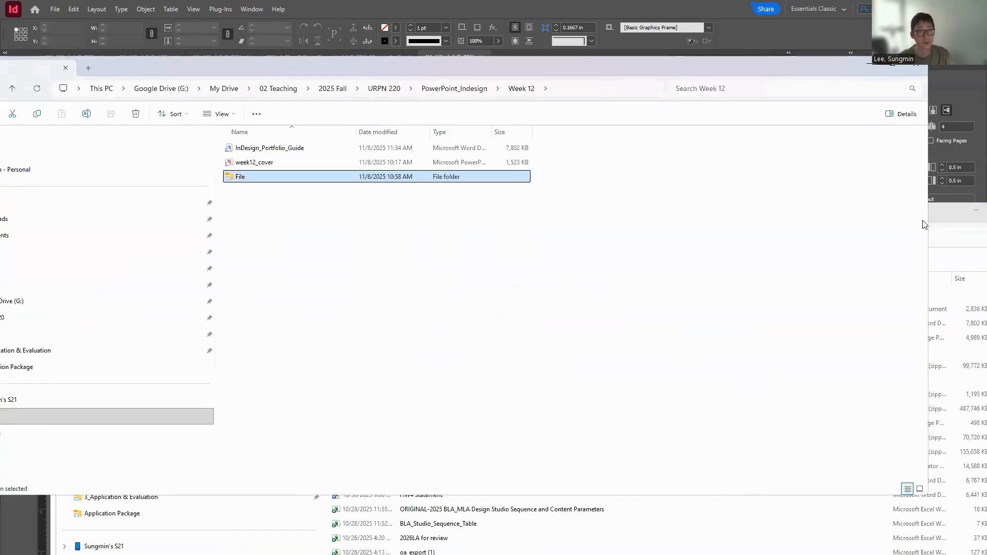
click(938, 211)
click(975, 211)
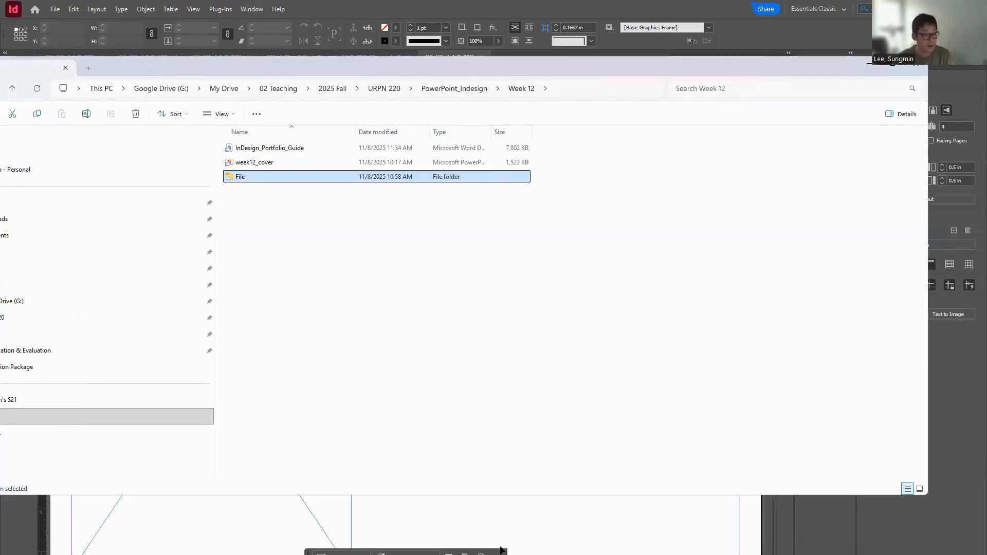
click(488, 554)
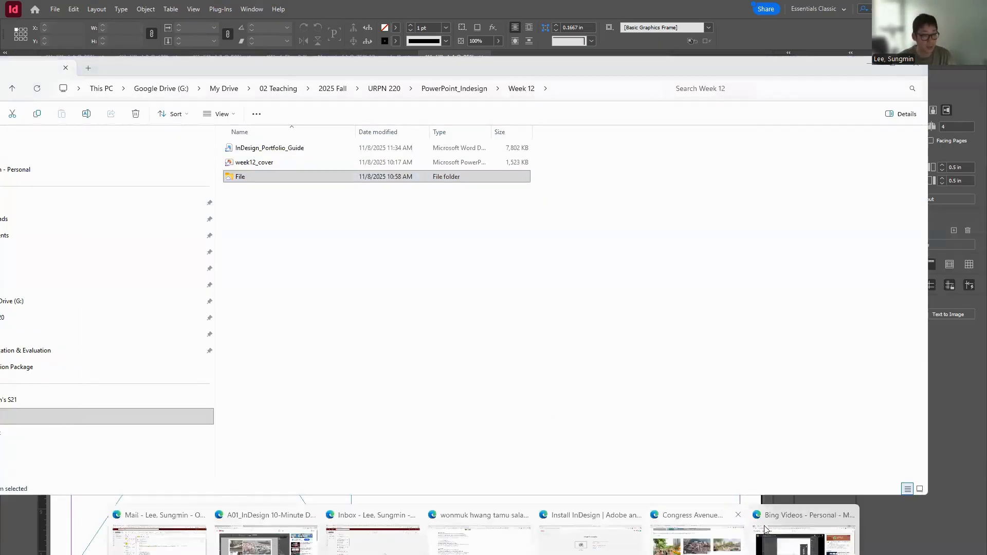
click(653, 529)
Scroll up the Congress Avenue page to the labelled downtown Austin aerial map, then minimize Edge
scroll(416, 229, up, 7)
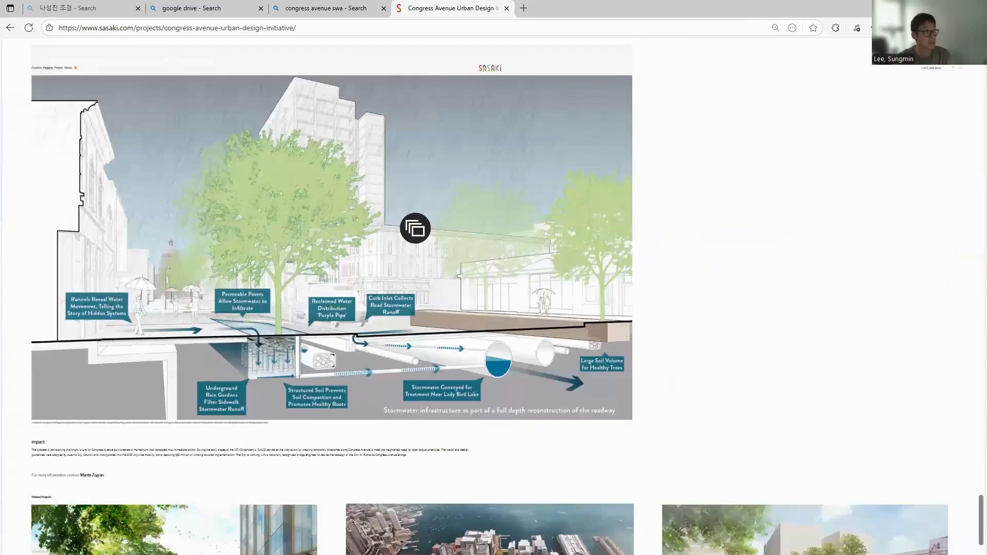
scroll(416, 229, up, 10)
scroll(415, 228, up, 10)
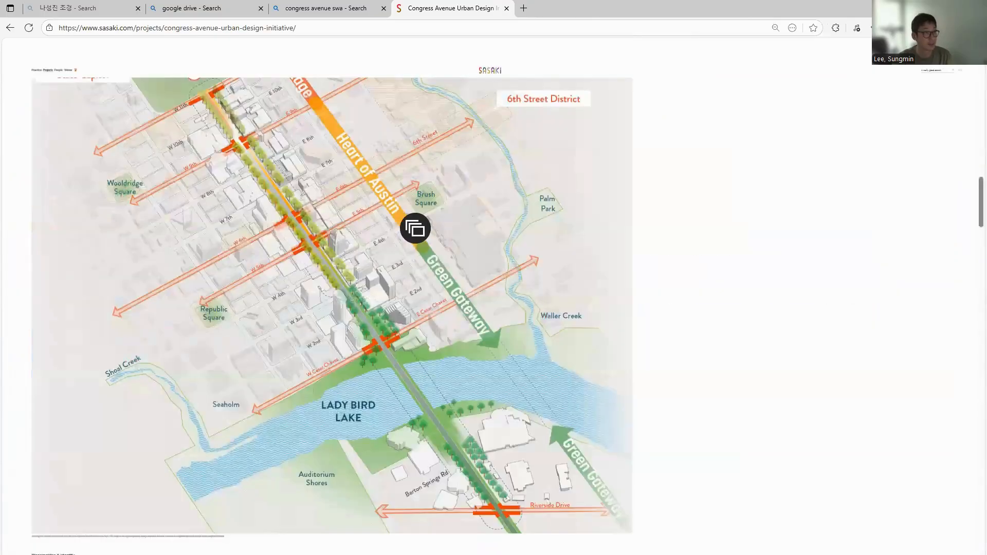
scroll(415, 228, up, 5)
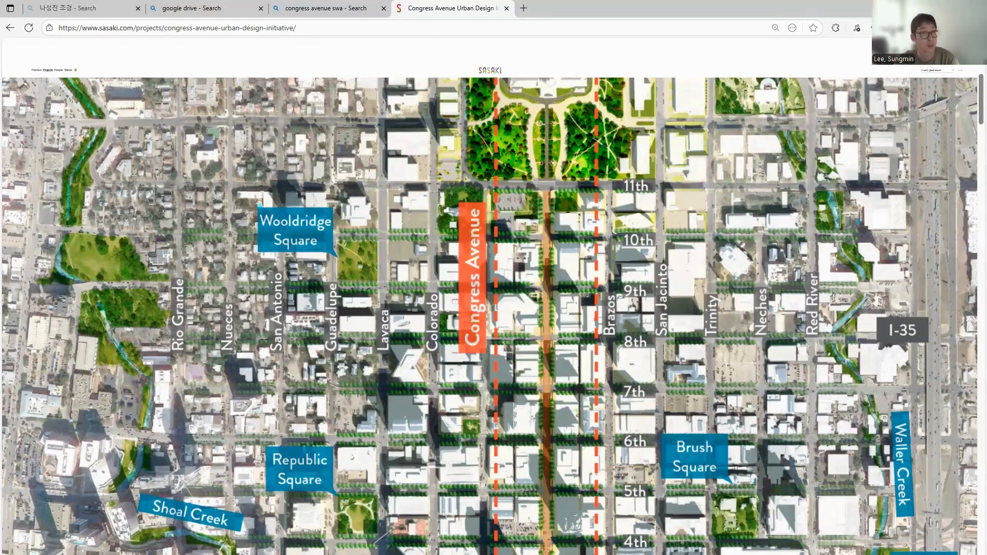
click(917, 8)
Open the File folder, select Overall_with_labels, and move Explorer down to reveal the InDesign page
click(381, 263)
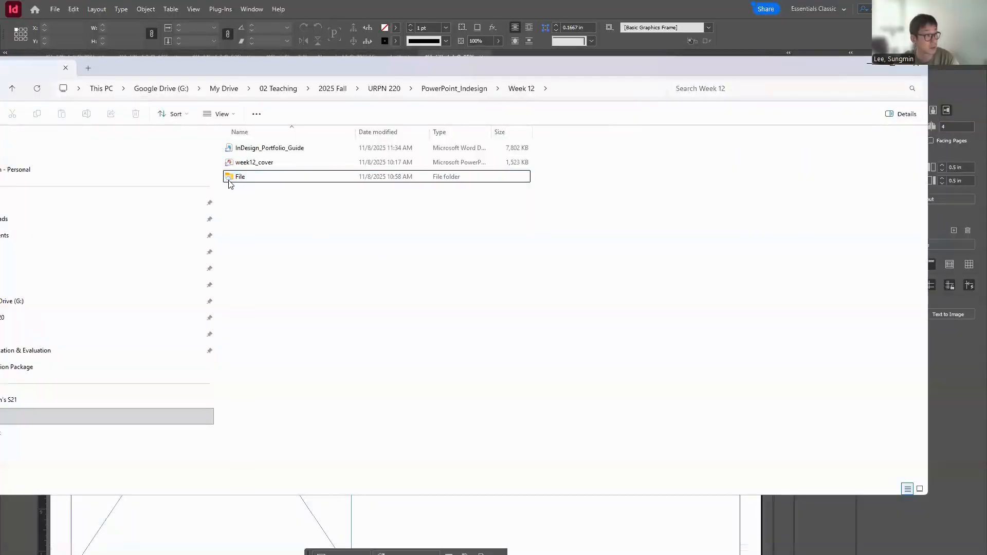
double_click(236, 177)
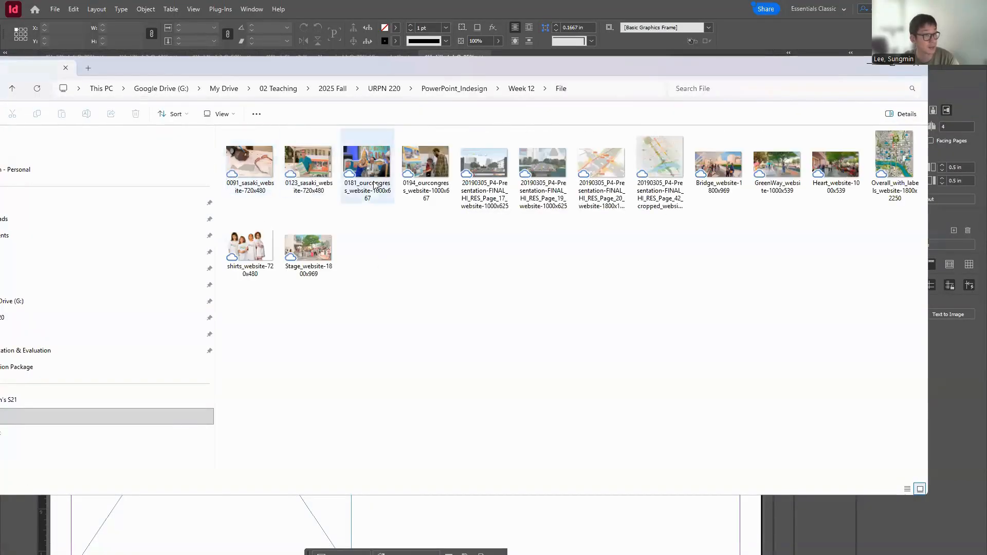
click(872, 174)
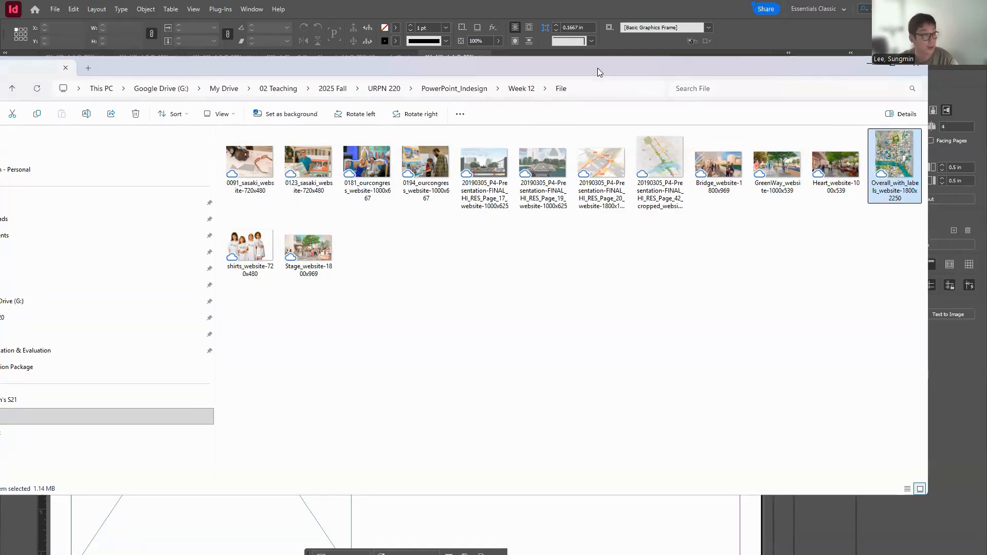
drag(597, 68, 584, 374)
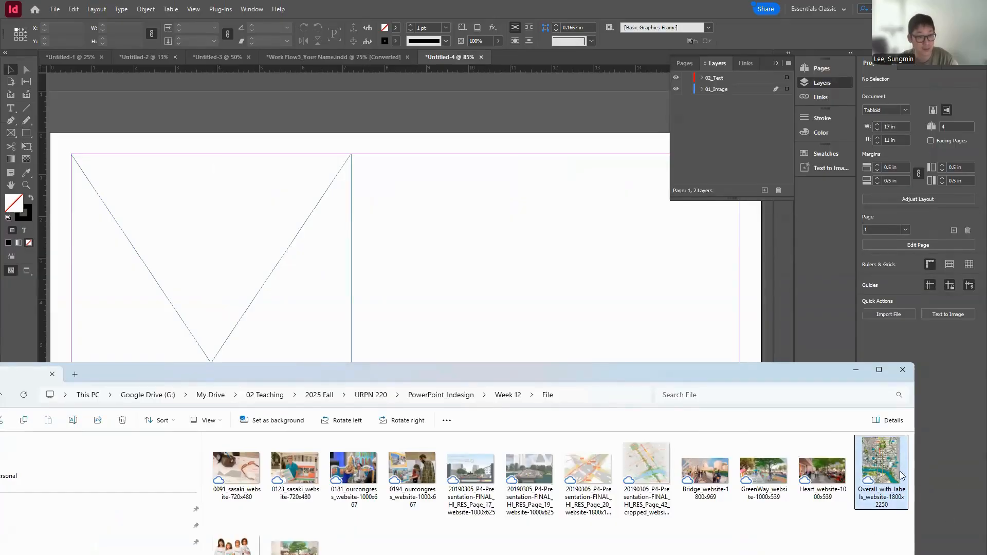
Drop the Overall_with_labels map image into the empty left frame on the page
drag(877, 466, 320, 242)
drag(249, 283, 249, 283)
click(473, 263)
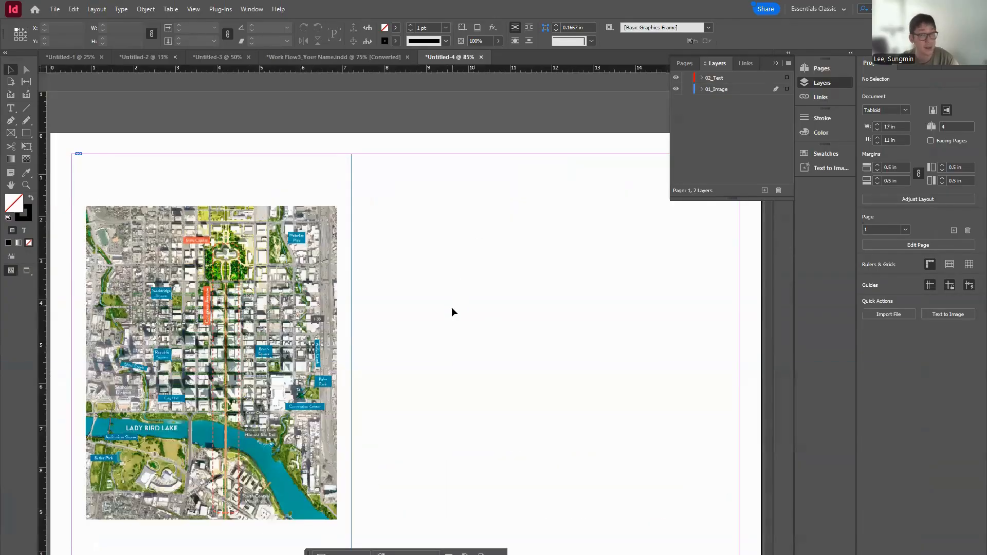
scroll(451, 310, down, 3)
scroll(231, 323, up, 3)
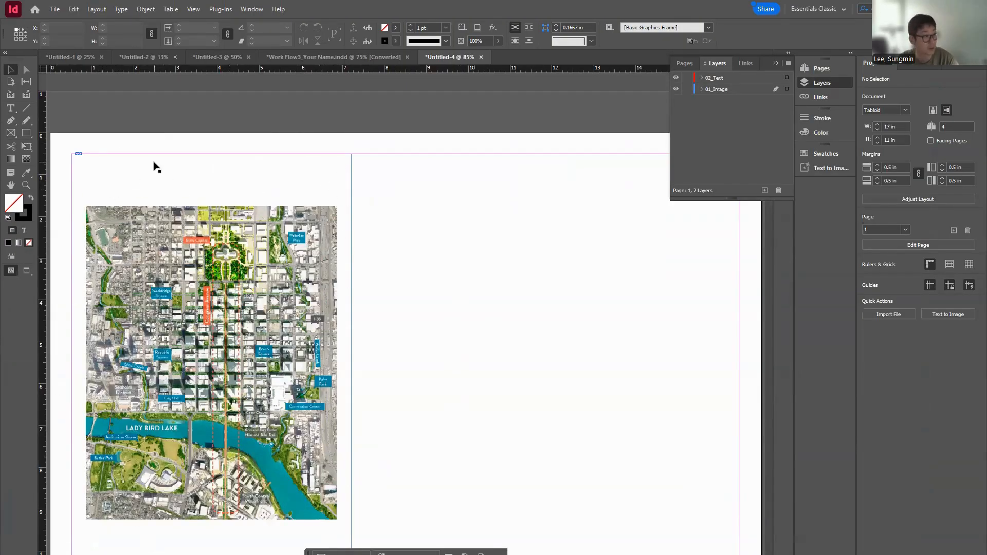
Select the map content and enlarge it from its top-right corner
click(242, 291)
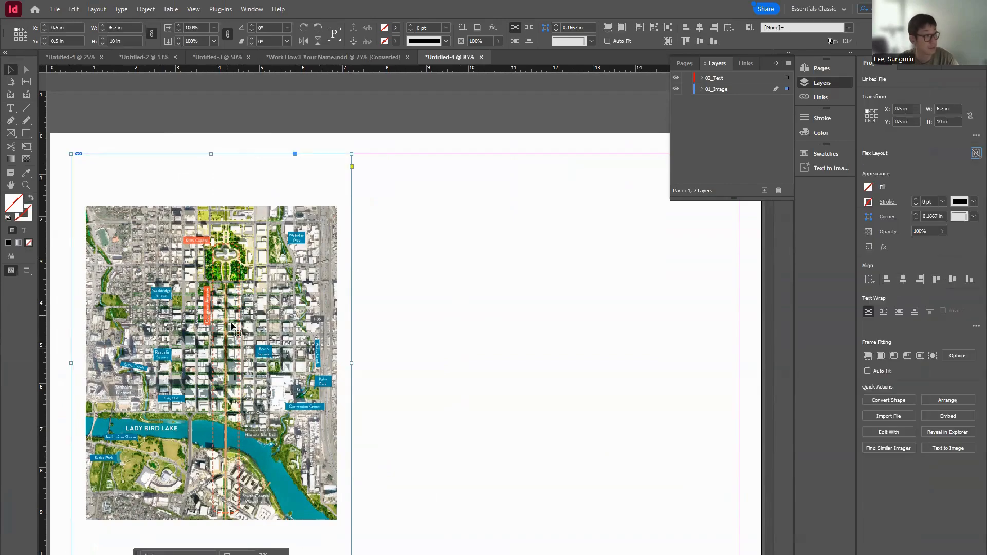
click(247, 324)
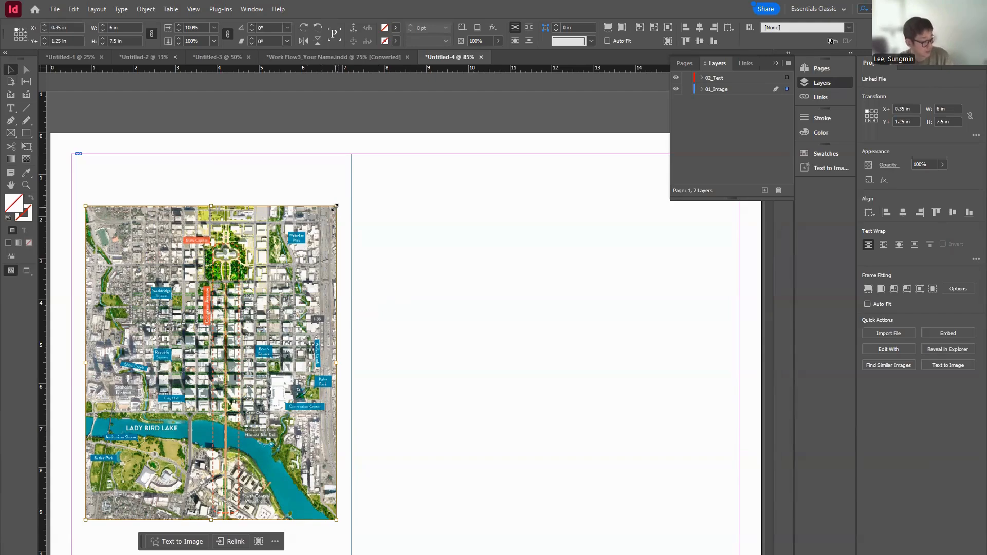
drag(335, 205, 445, 224)
Scale the map image down proportionally and move it flush with the frame's left edge
key(ctrl+minus)
key(ctrl+minus)
key(ctrl+minus)
key(ctrl+minus)
key(ctrl+minus)
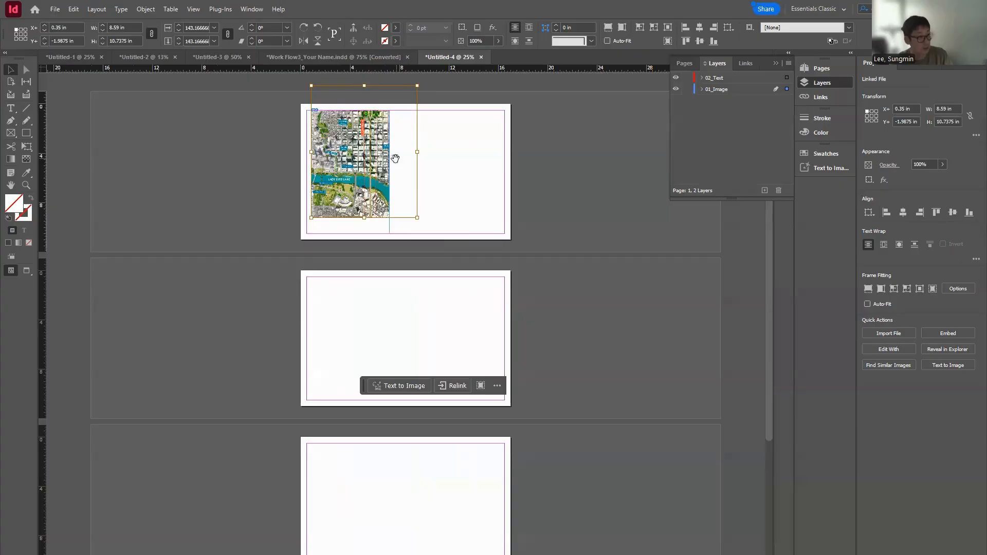
key(ctrl+equal)
key(ctrl+equal)
key(ctrl+equal)
key(ctrl+equal)
key(ctrl+equal)
key(ctrl+minus)
key(ctrl+minus)
key(ctrl+minus)
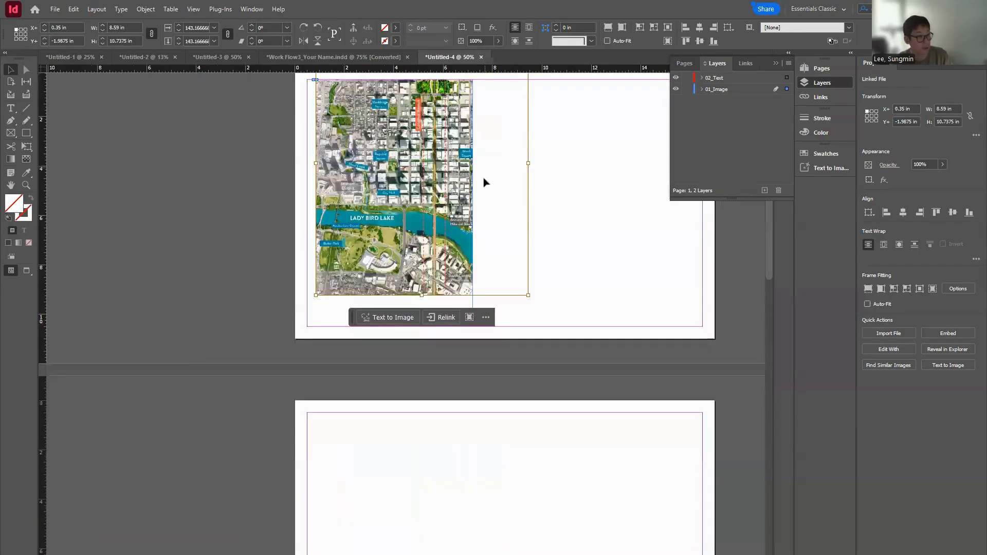
scroll(484, 182, up, 2)
drag(418, 223, 394, 258)
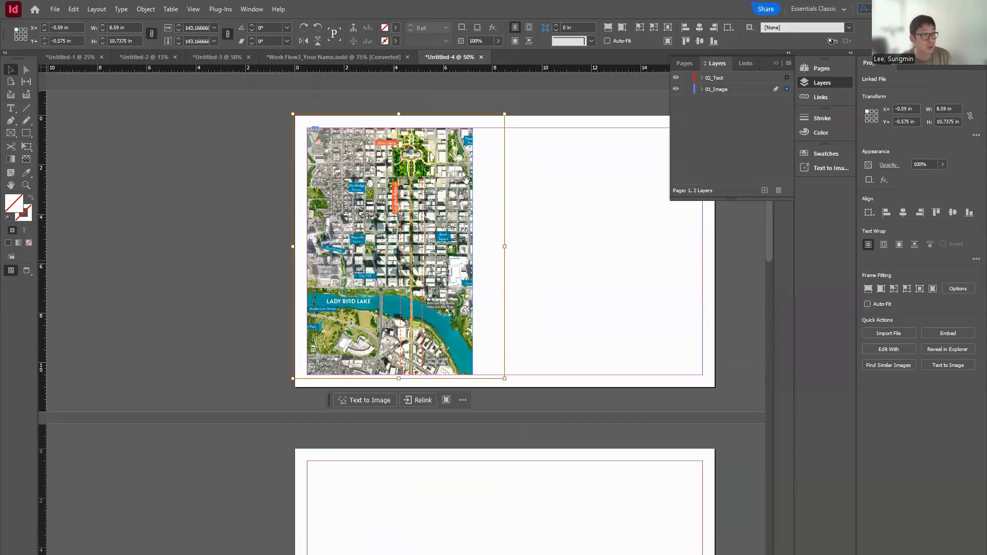
drag(505, 114, 481, 142)
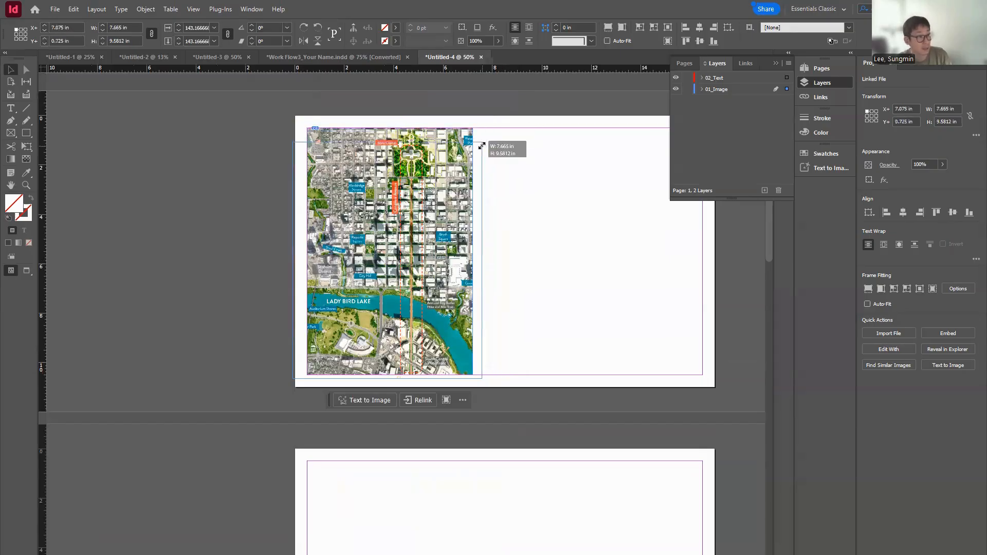
drag(293, 379, 294, 378)
drag(294, 142, 301, 148)
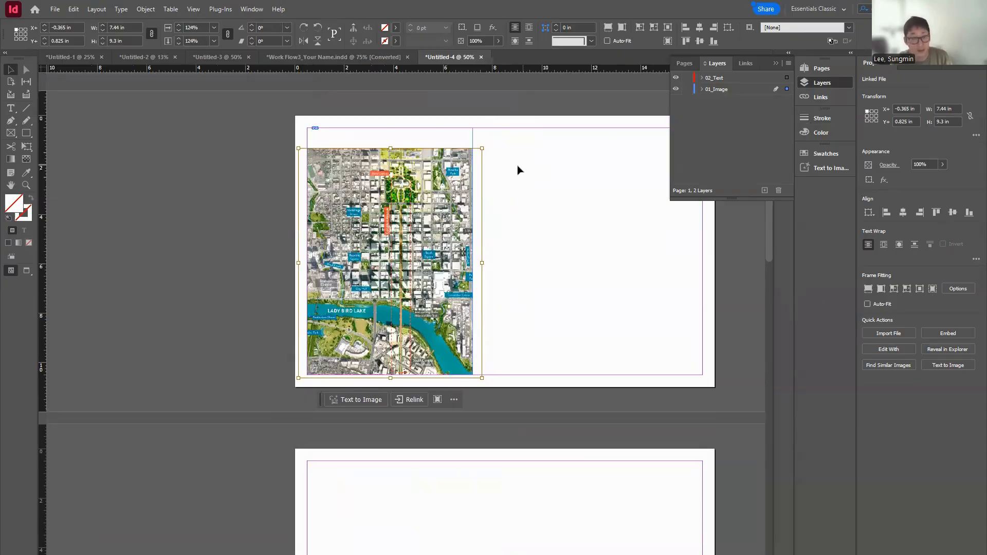
drag(297, 150, 316, 172)
drag(404, 248, 385, 246)
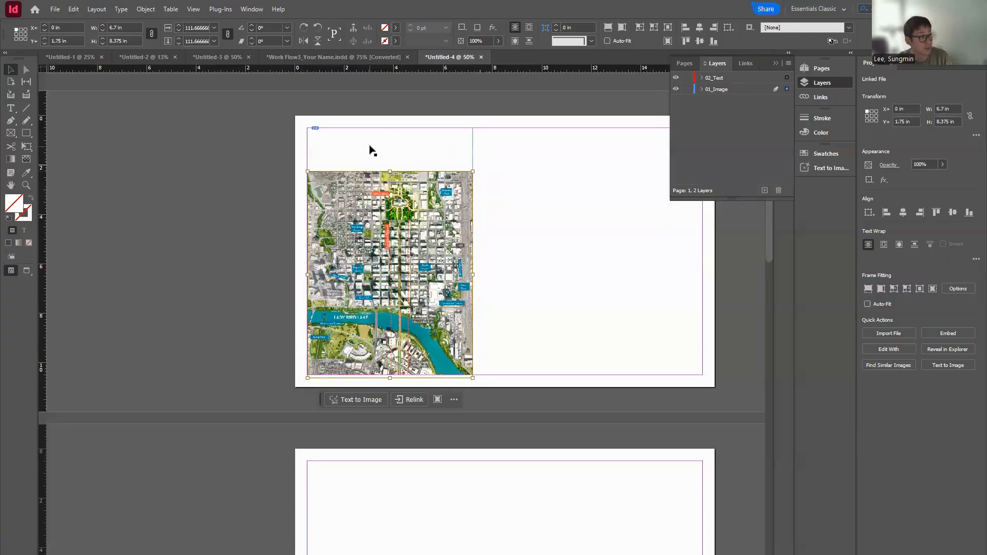
Crop the frame's top down to the map and nudge the image slightly down
click(373, 130)
drag(390, 128, 394, 184)
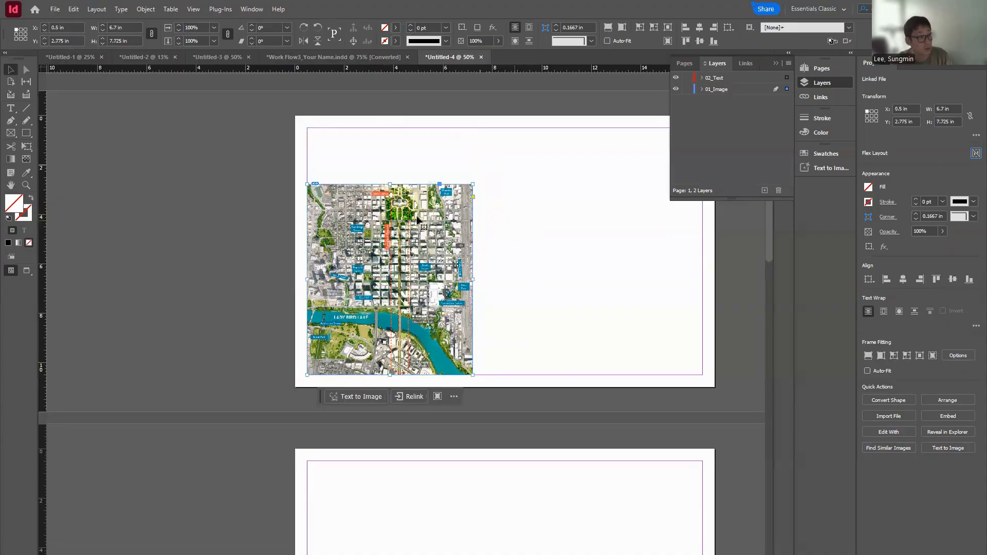
click(368, 261)
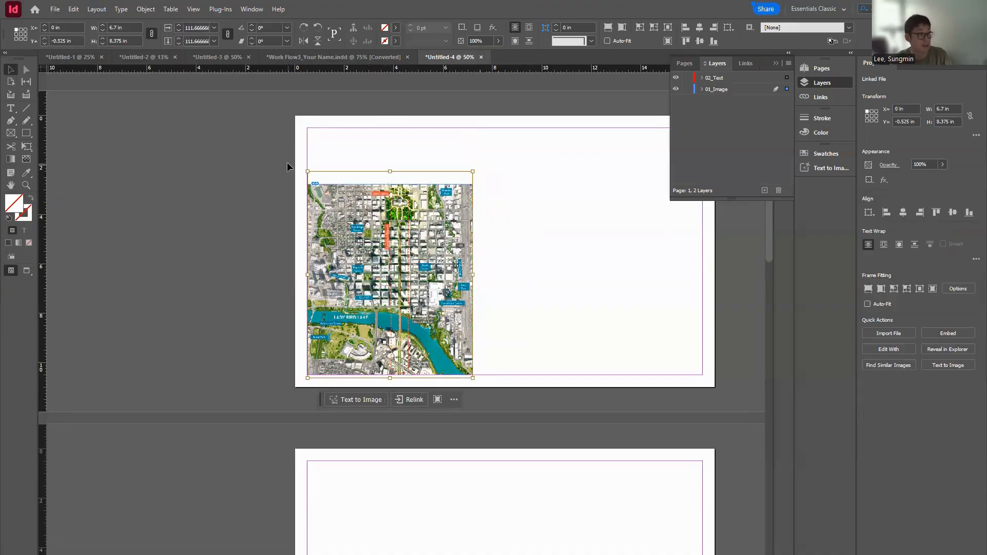
drag(307, 169, 307, 170)
drag(373, 224, 374, 229)
click(584, 234)
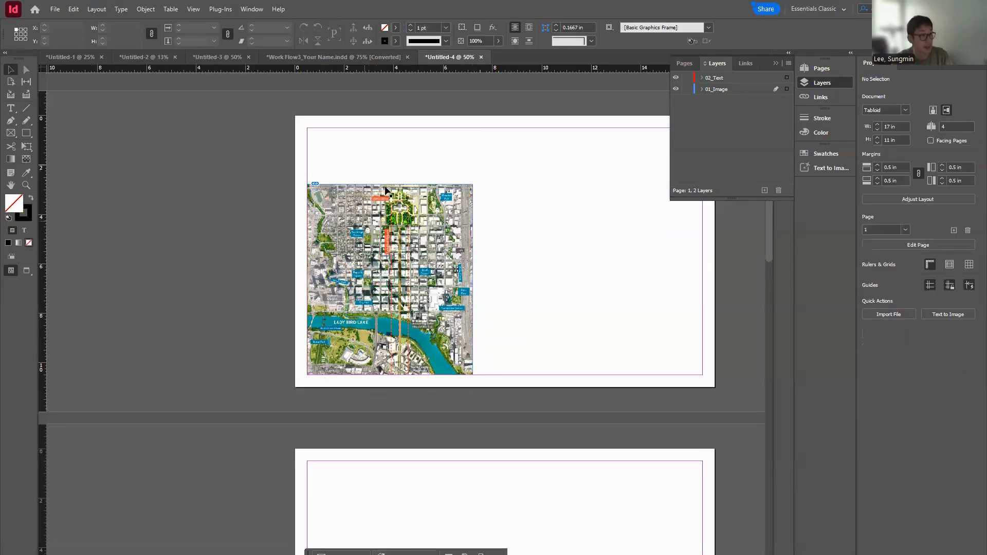
click(389, 286)
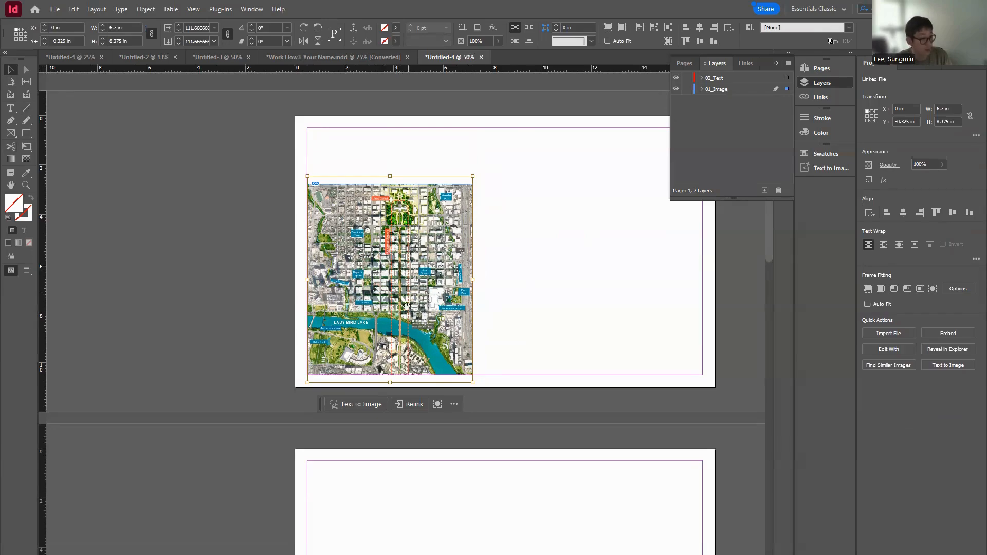
Copy the map frame to the right and delete its image, leaving an empty frame
click(188, 198)
drag(415, 291, 585, 297)
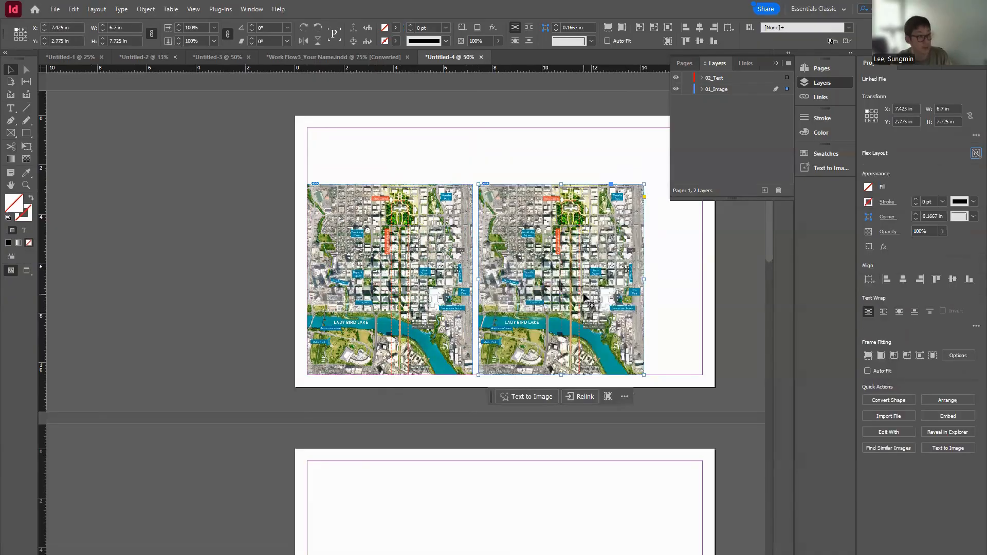
click(698, 307)
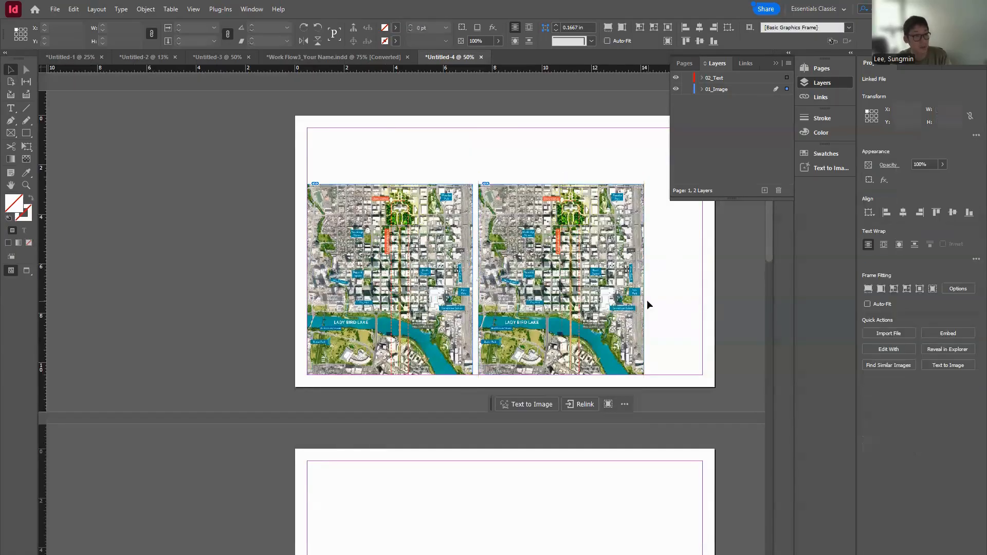
click(612, 292)
key(Delete)
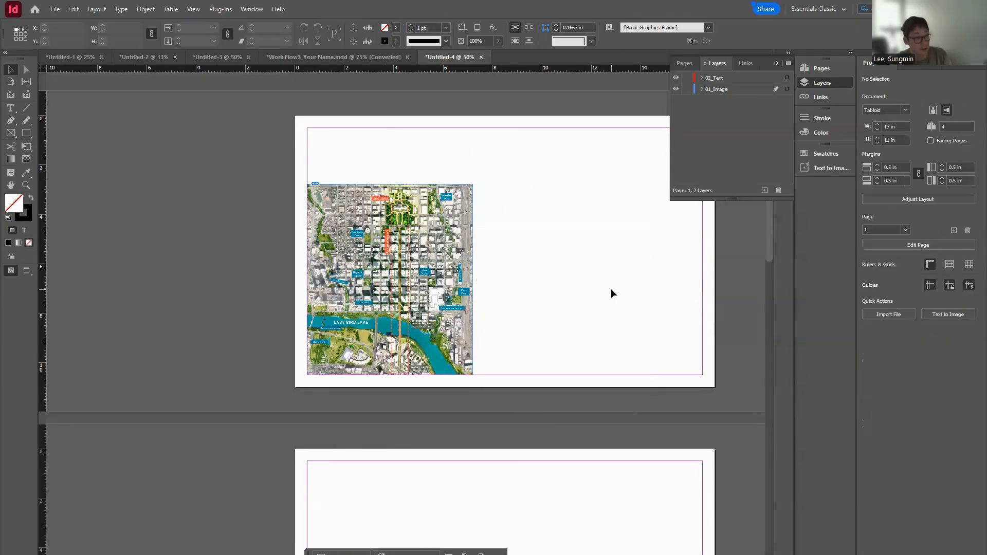
key(ctrl+z)
click(591, 277)
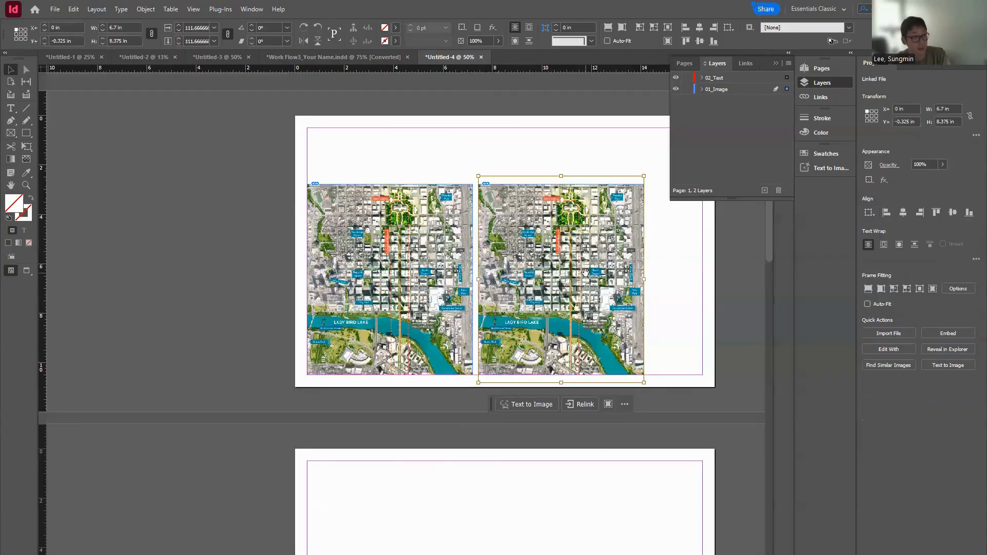
key(Delete)
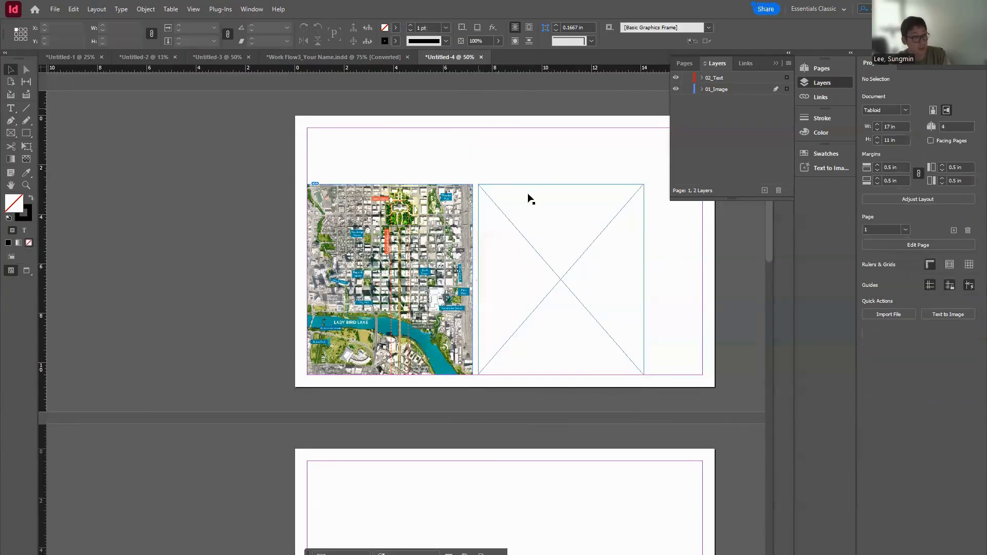
Stretch the empty frame to the right margin, making it 8.9 × 7.725 in
click(546, 260)
drag(643, 277, 703, 279)
click(199, 305)
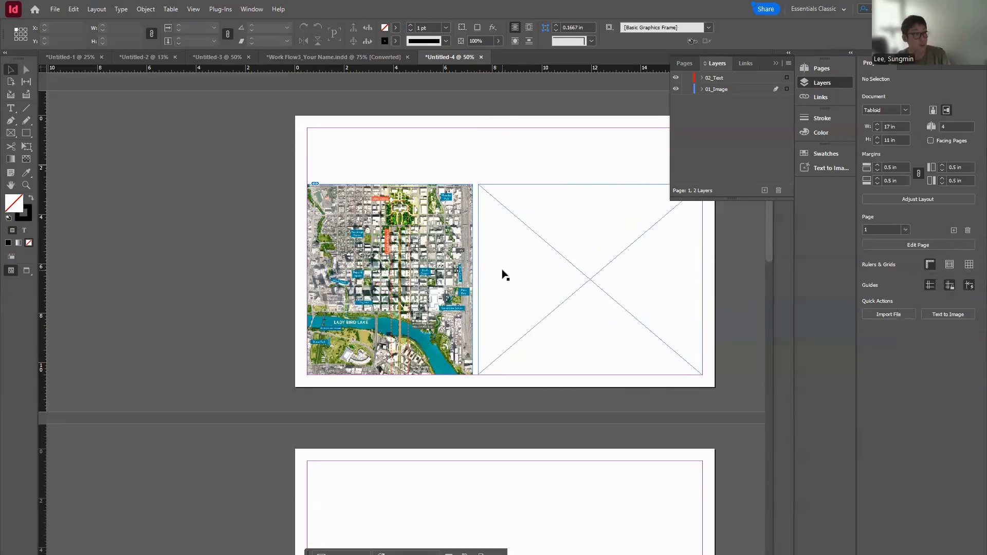
key(ctrl+minus)
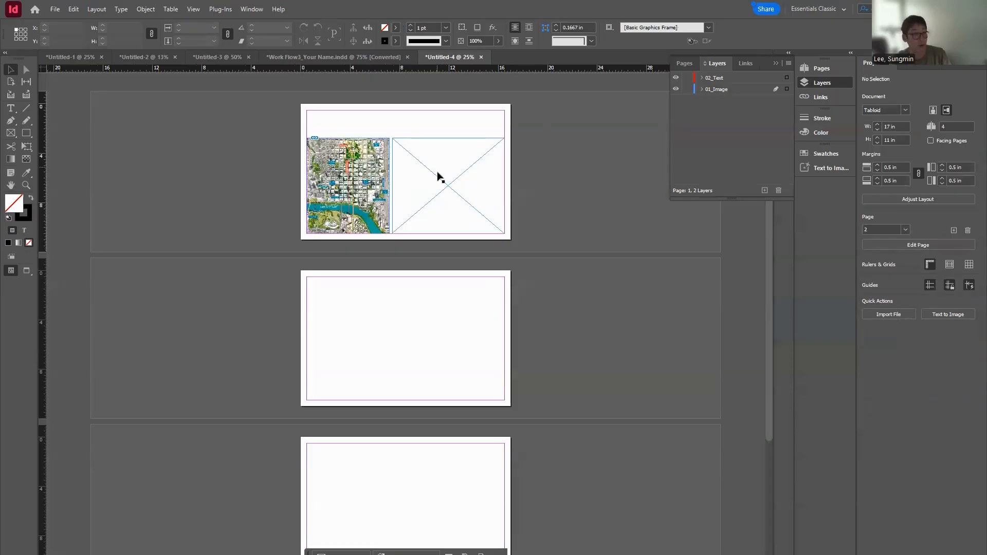
key(ctrl+equal)
scroll(540, 221, up, 1)
click(535, 231)
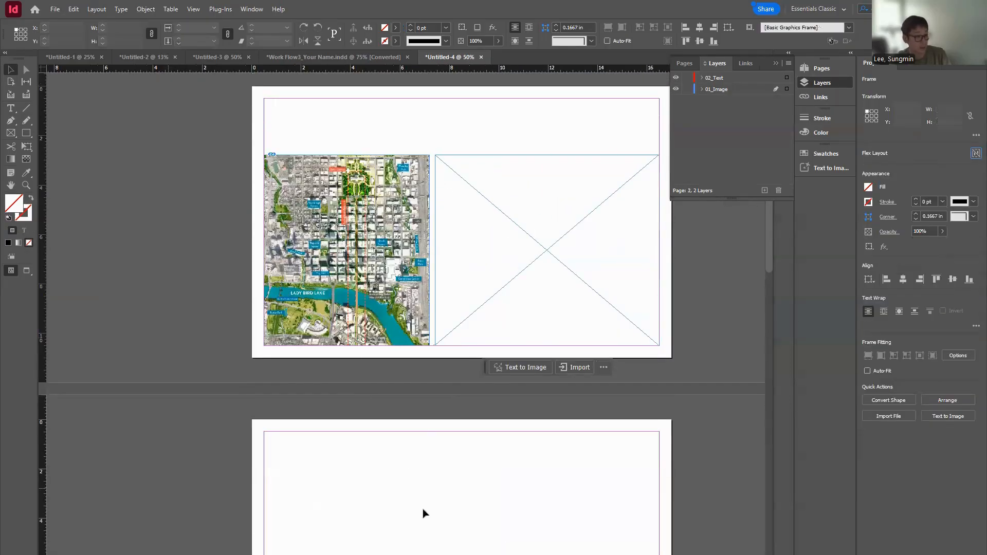
click(210, 503)
key(ctrl+d)
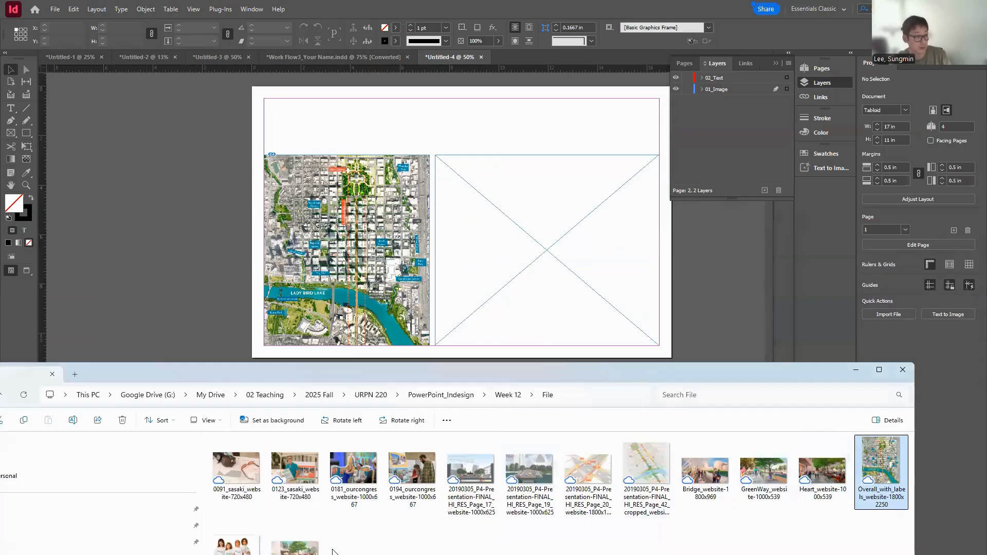
Place the Austin street map image into the empty right frame
click(654, 464)
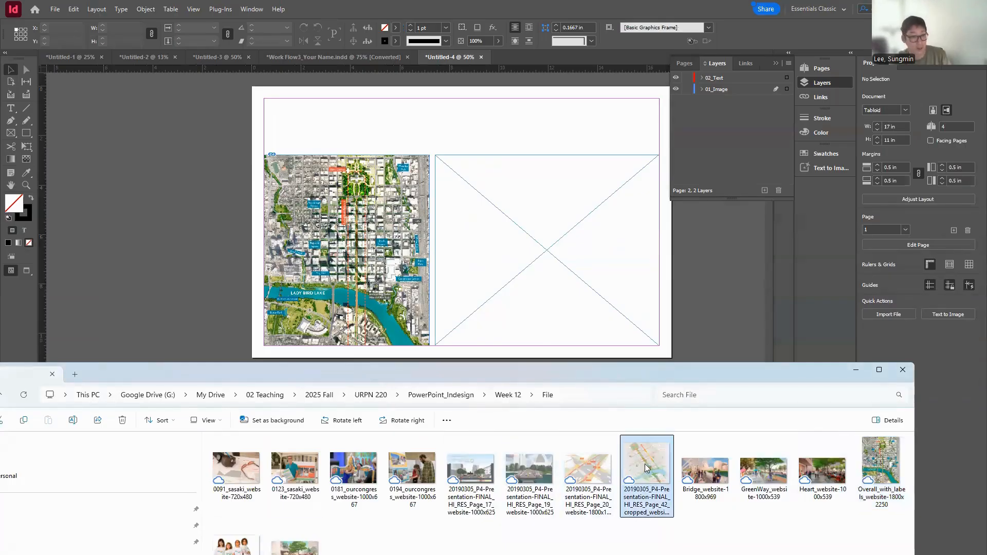
drag(640, 460, 529, 254)
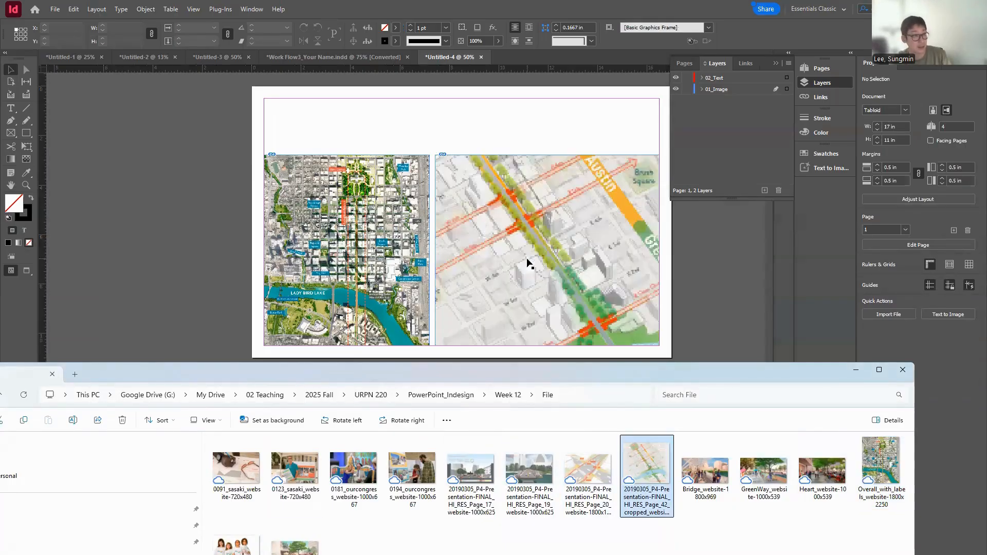
click(498, 193)
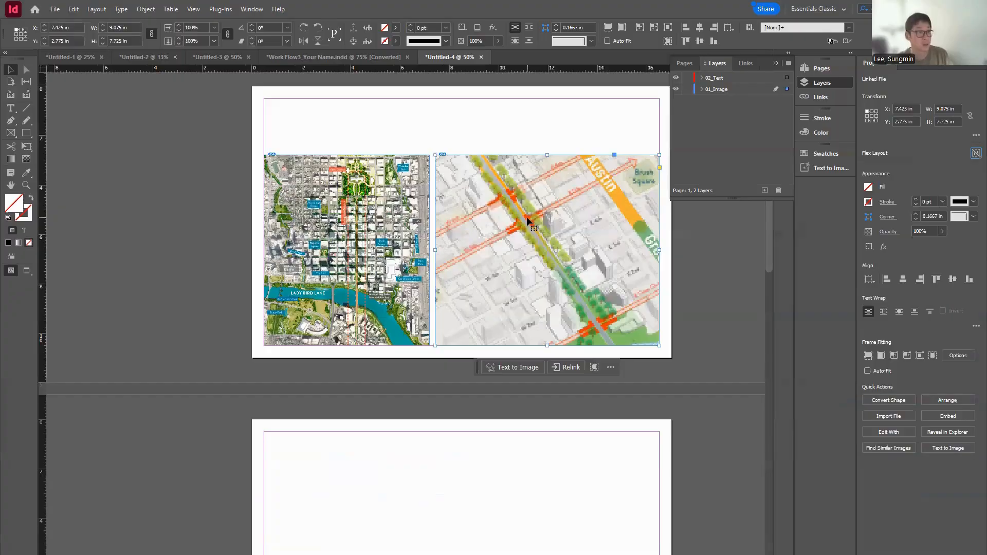
Shrink the street map image proportionally to about 8.83 × 7.75 in so it all shows
click(546, 228)
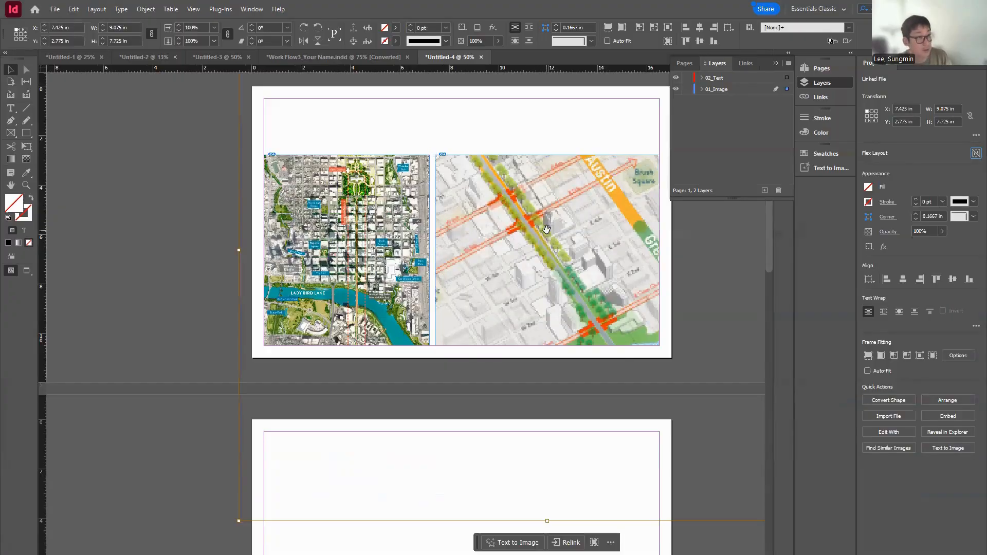
key(ctrl+minus)
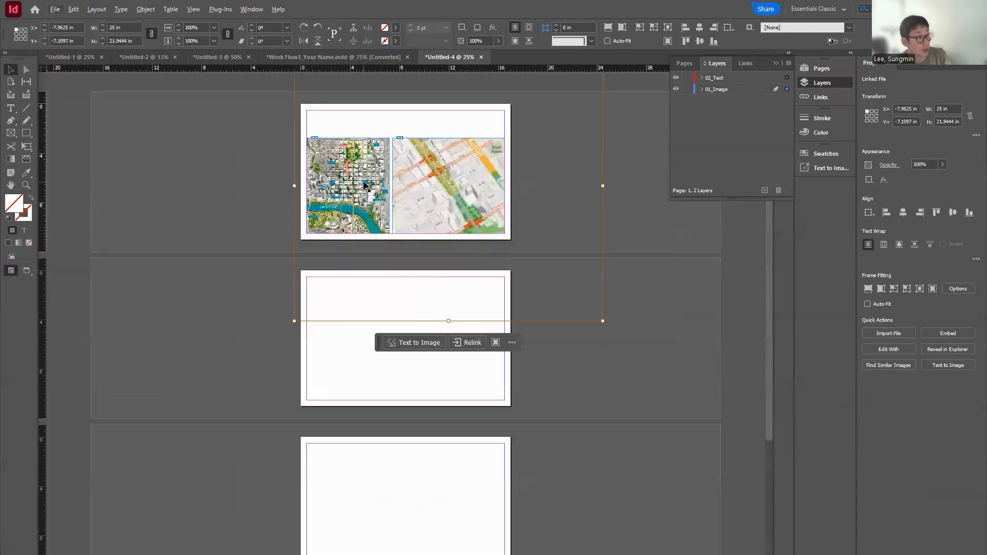
drag(293, 321, 366, 304)
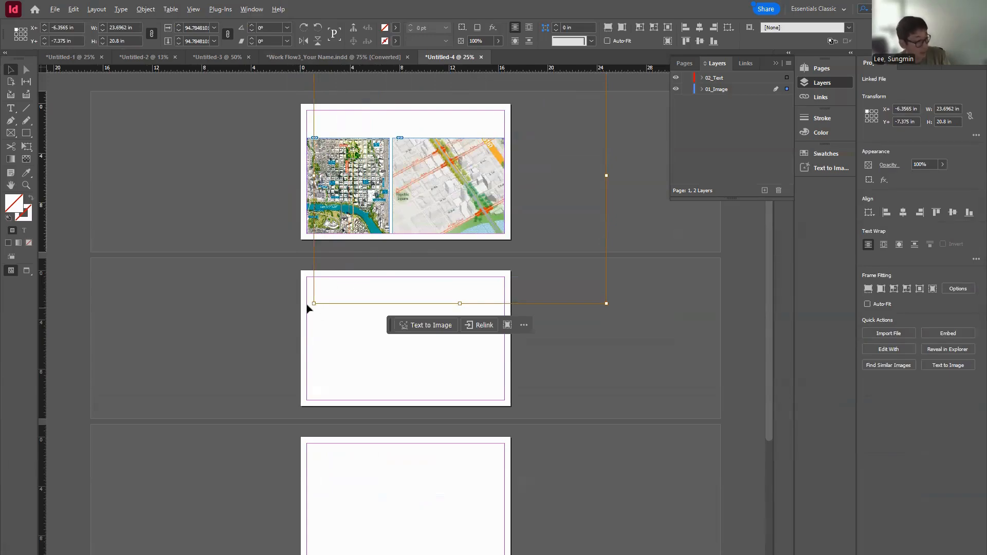
drag(314, 304, 432, 202)
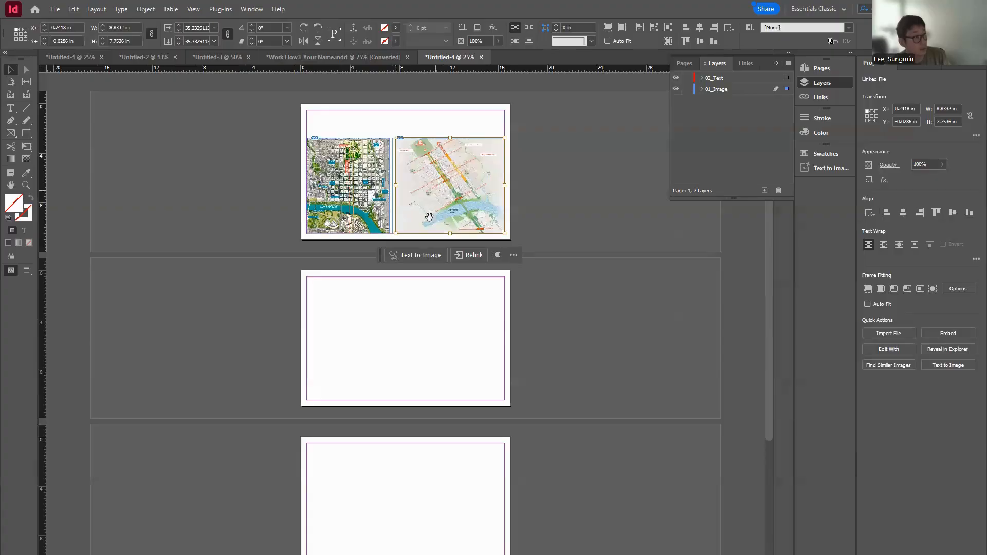
Enlarge the street map image proportionally inside the right frame, leaving the frame unchanged
scroll(410, 143, up, 2)
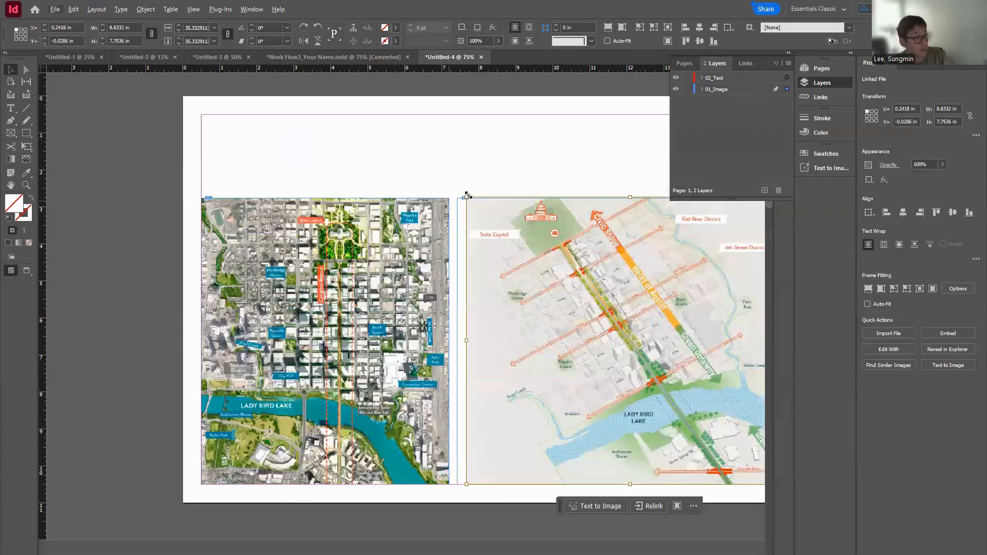
click(459, 194)
alt+shift+drag(459, 198, 449, 191)
key(ctrl+z)
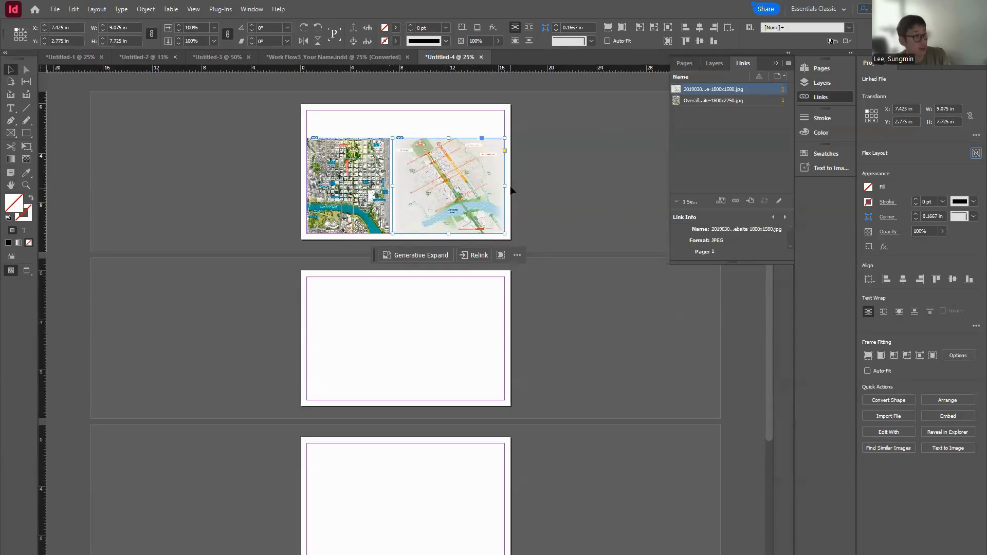
click(443, 190)
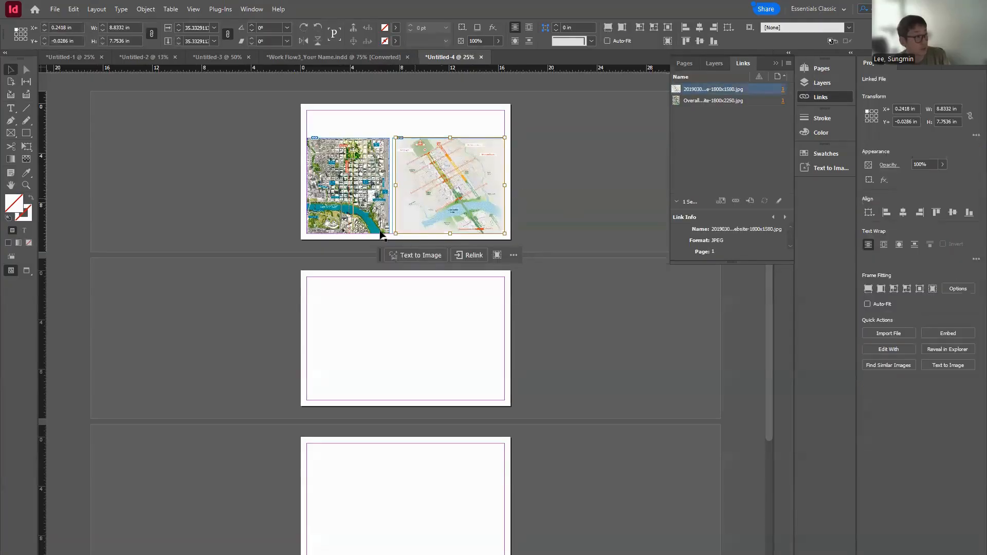
shift+drag(395, 234, 390, 238)
click(392, 243)
Shift the street map down and right and scale it to match the frame edges
scroll(463, 175, up, 1)
scroll(461, 203, up, 1)
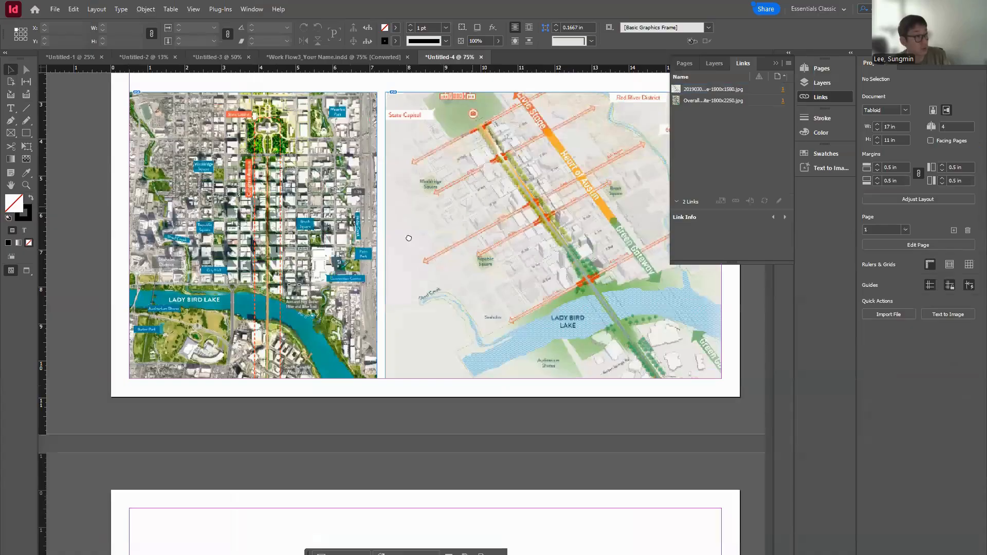
scroll(435, 239, up, 1)
click(435, 244)
drag(435, 248, 438, 259)
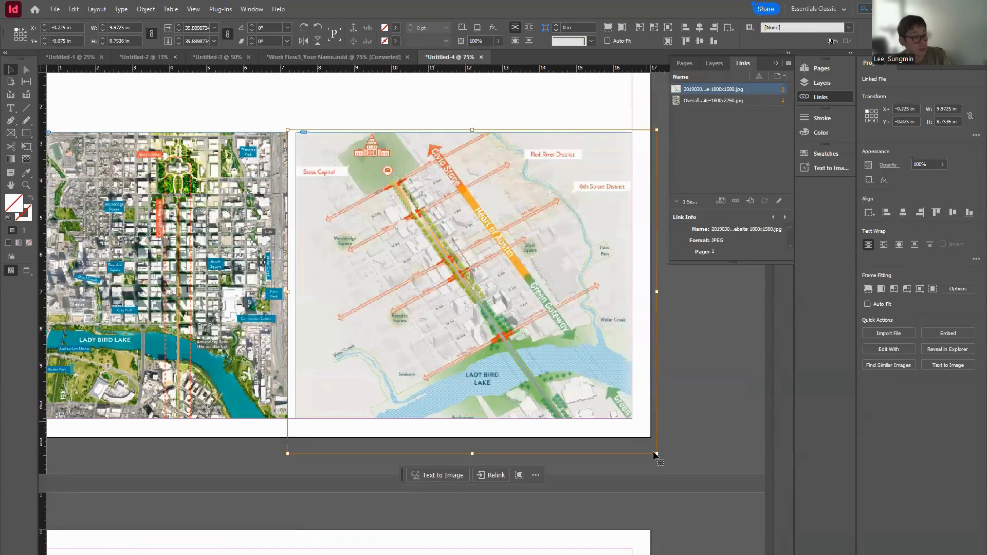
drag(657, 454, 619, 435)
click(671, 372)
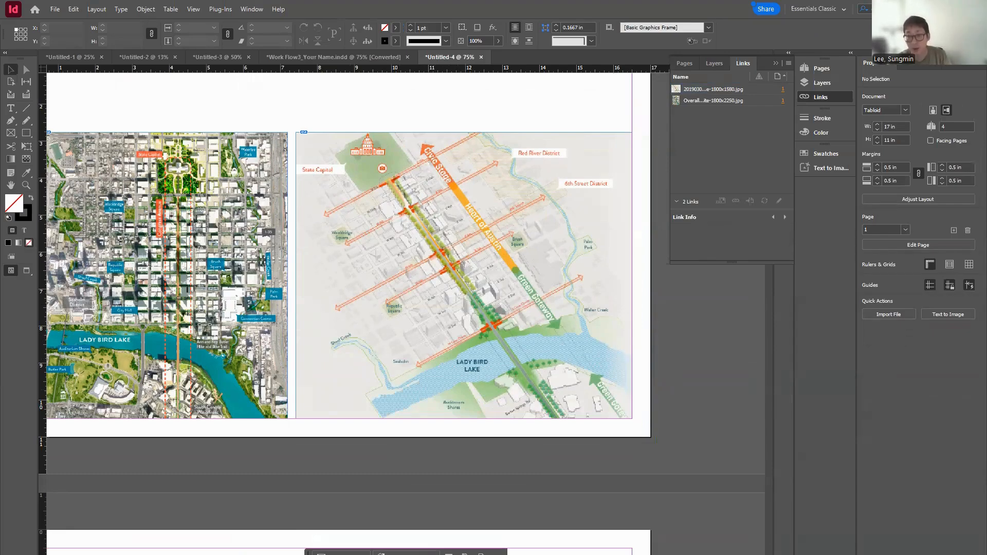
scroll(447, 226, up, 2)
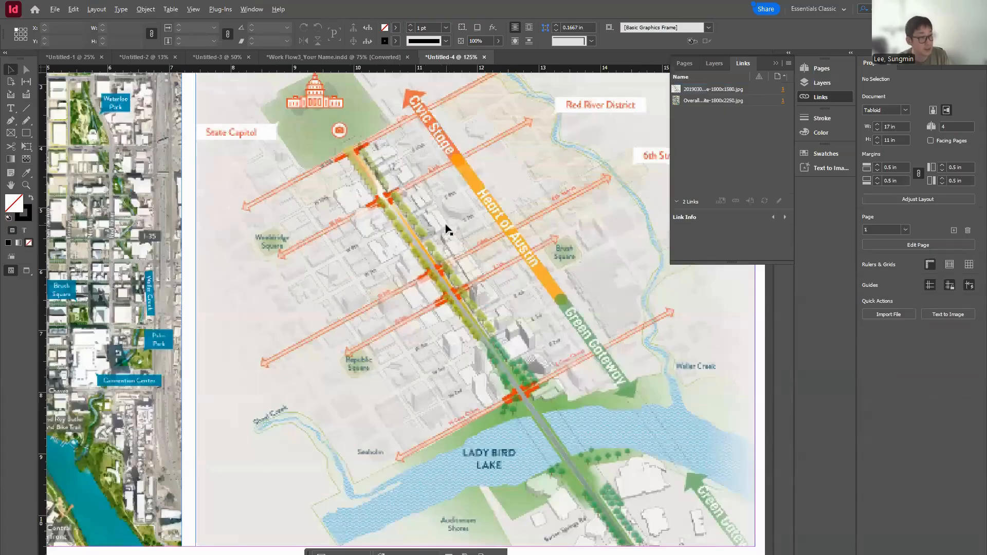
scroll(510, 330, down, 1)
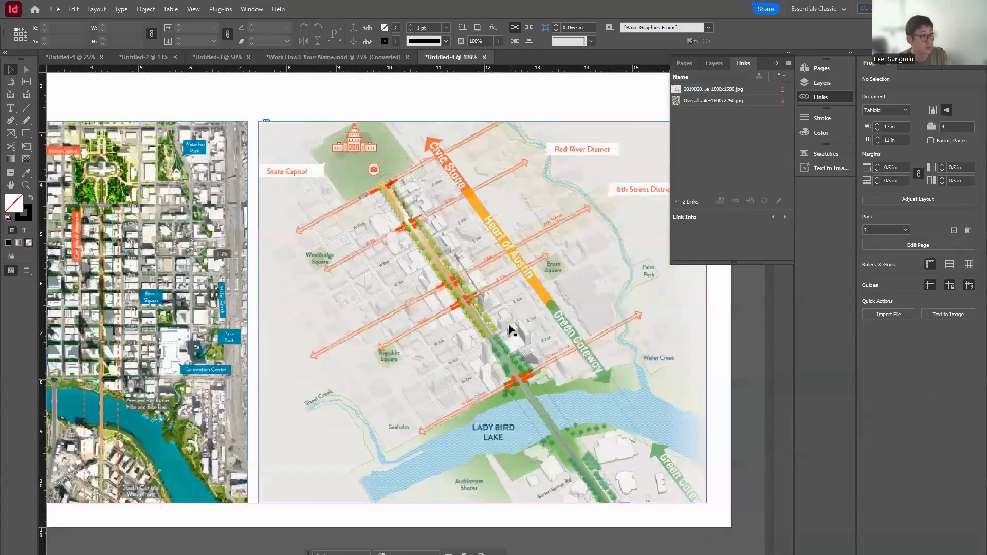
scroll(511, 330, down, 1)
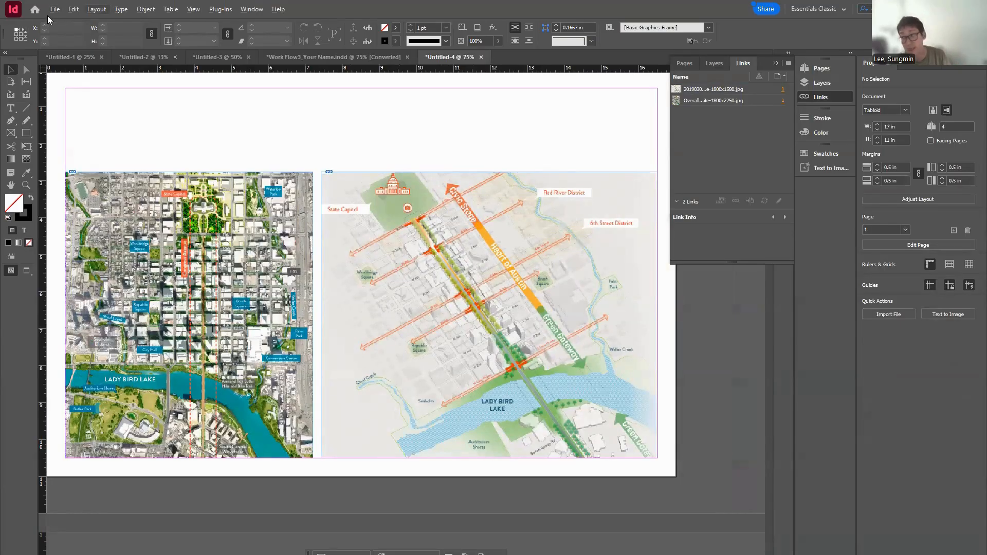
click(194, 11)
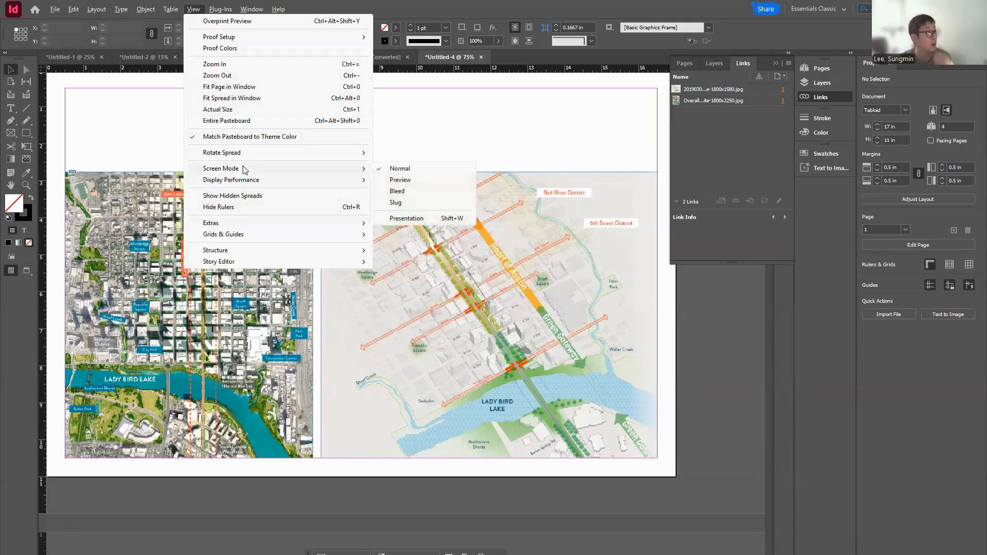
mouse_move(246, 185)
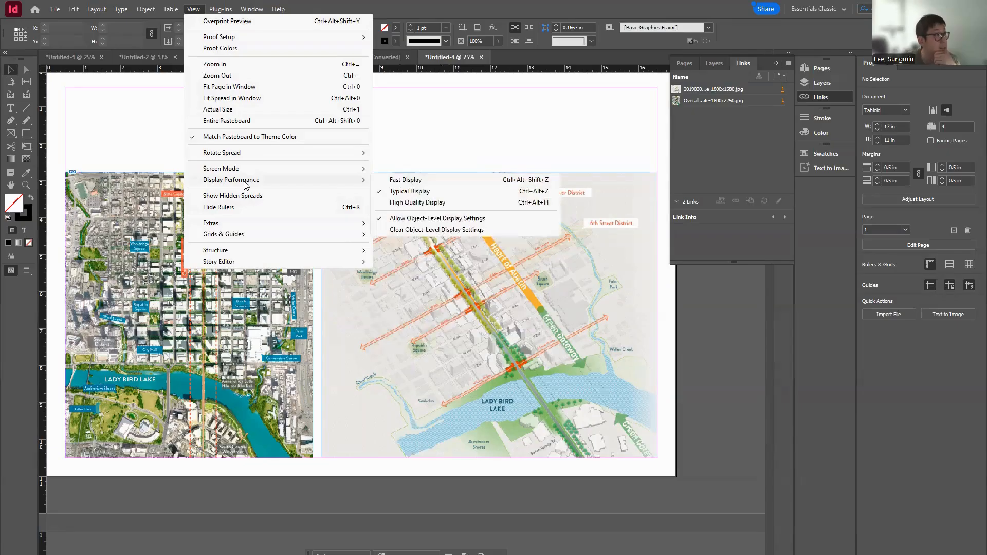
click(410, 205)
scroll(488, 314, up, 2)
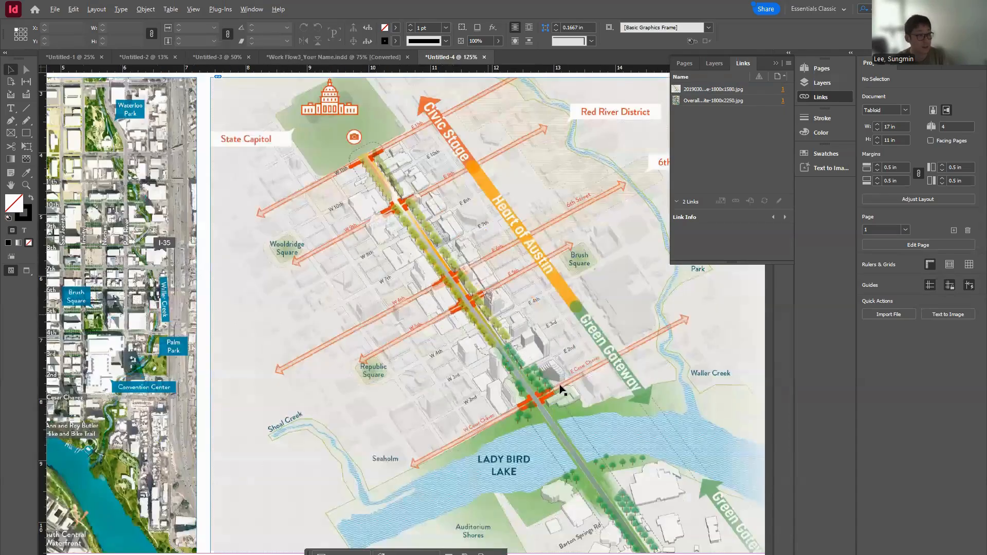
scroll(463, 221, down, 1)
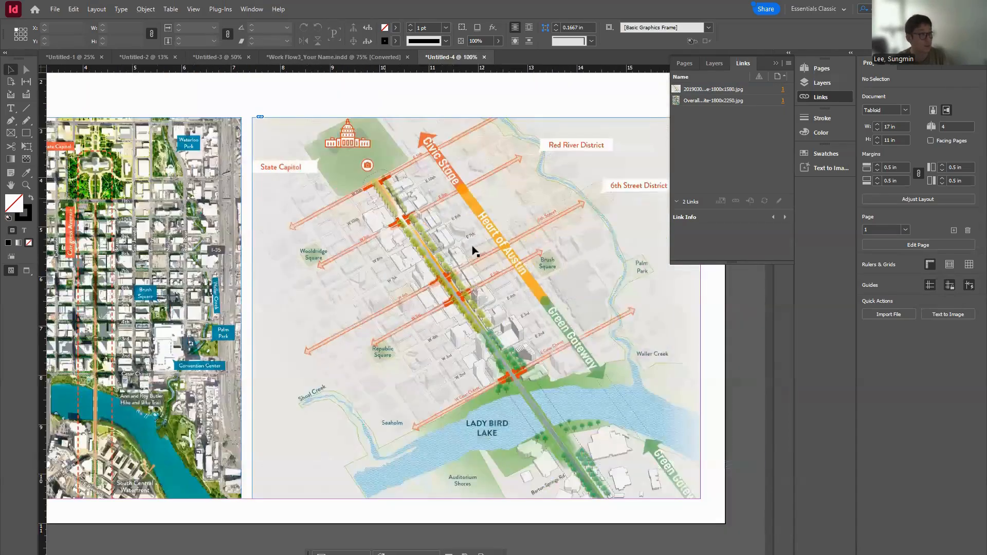
scroll(432, 247, down, 1)
key(ctrl+equal)
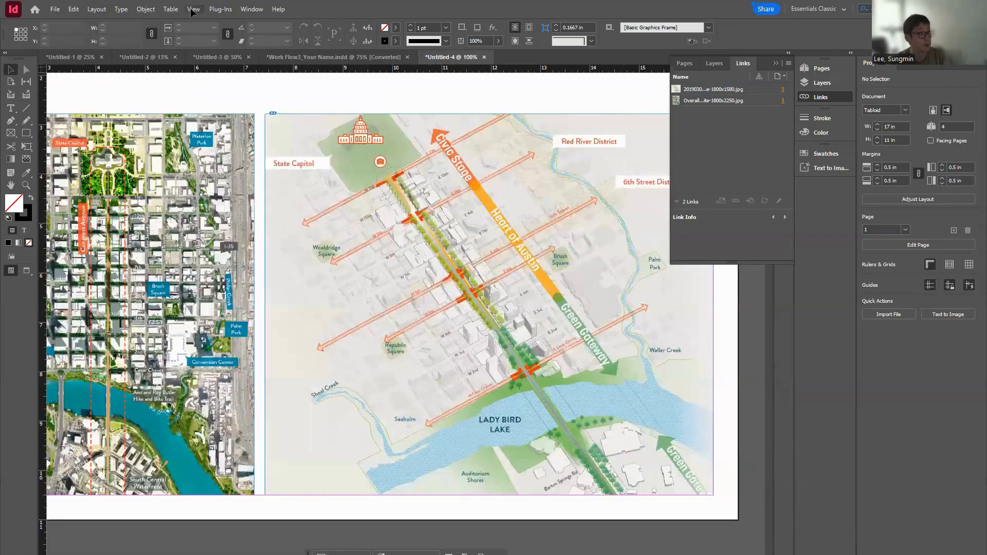
click(193, 9)
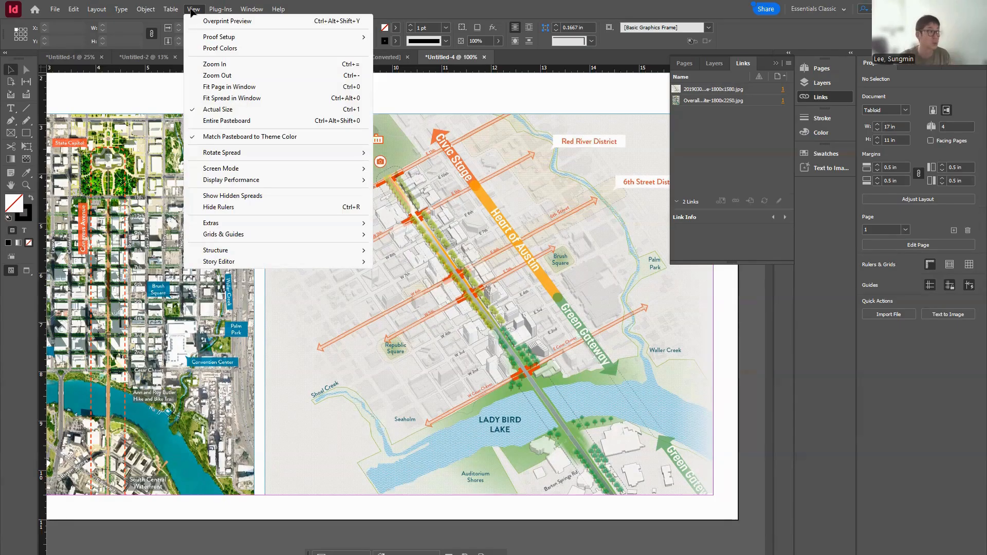
mouse_move(214, 185)
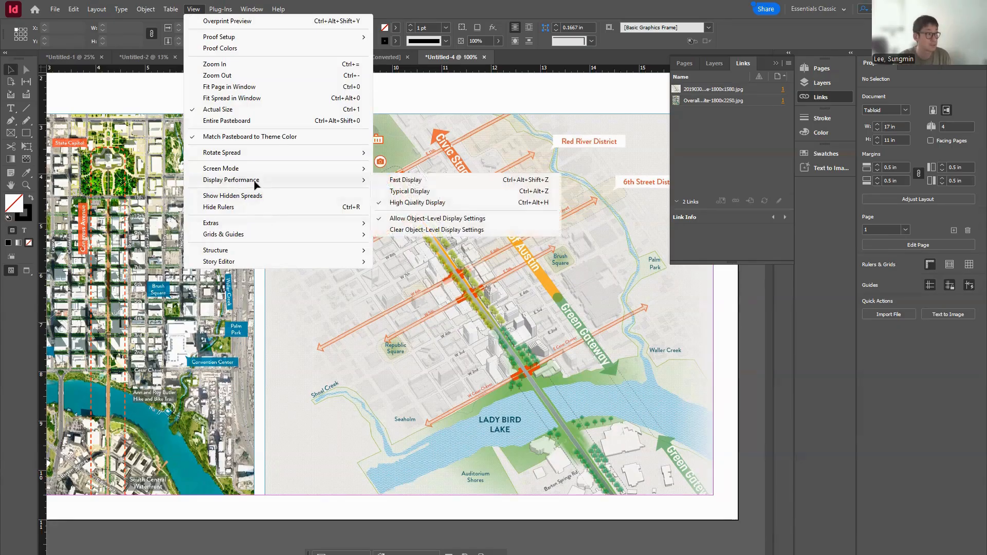
click(427, 193)
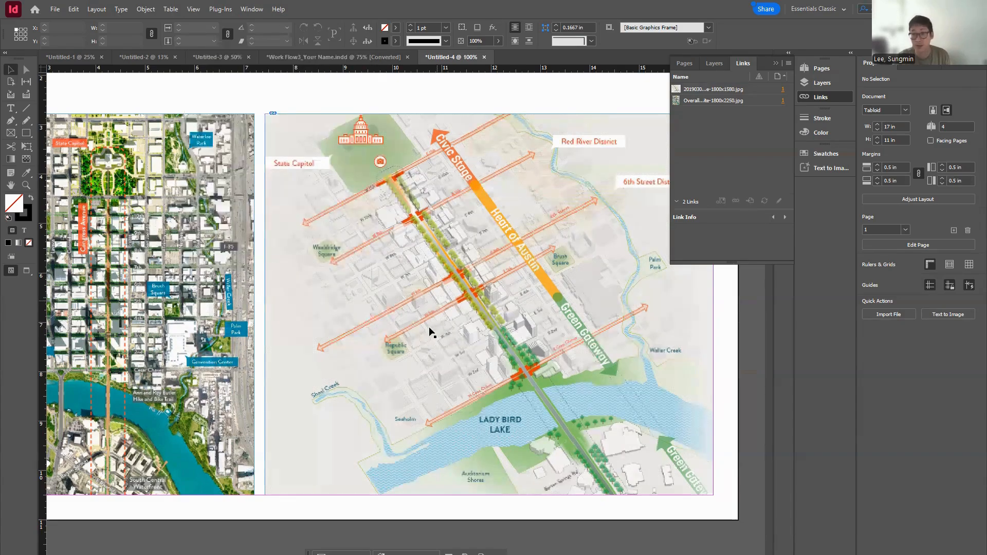
Lock the 01_Image layer and make 02_Text the active layer for new text
scroll(439, 335, down, 2)
drag(313, 213, 354, 288)
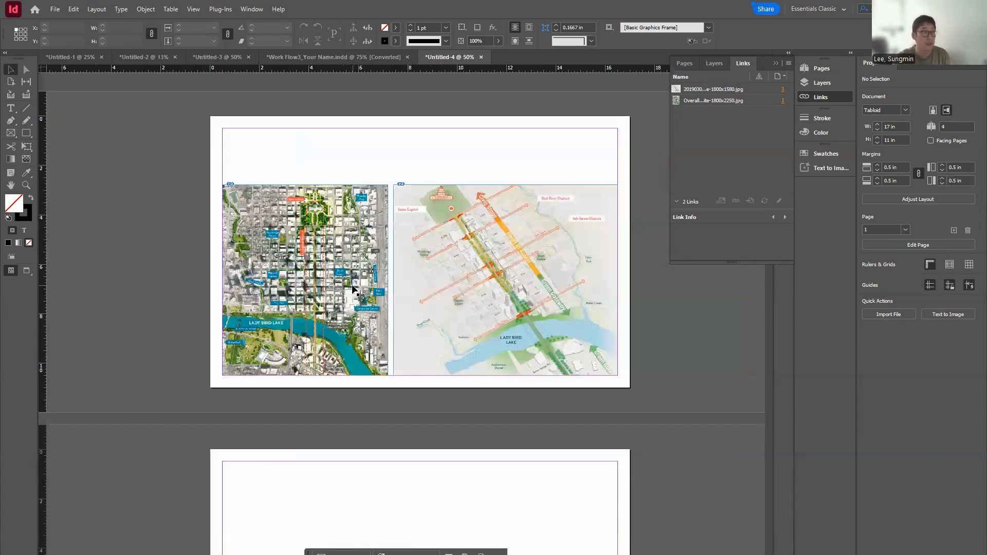
scroll(321, 148, up, 1)
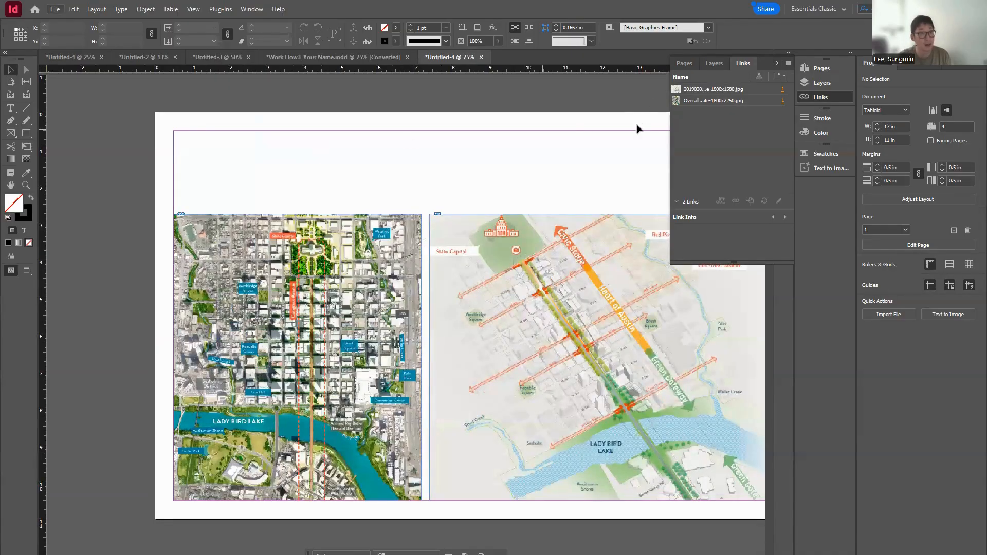
drag(515, 178, 467, 193)
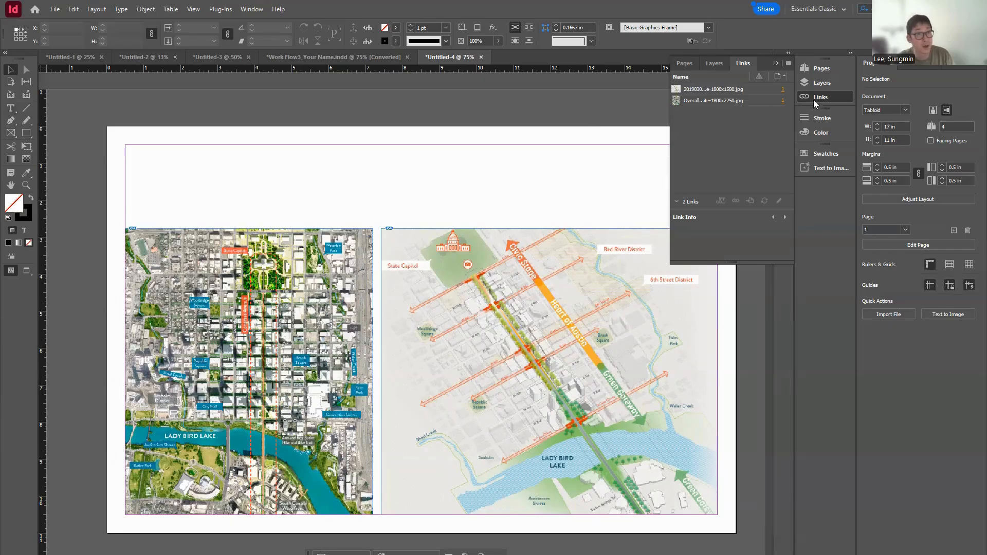
click(818, 84)
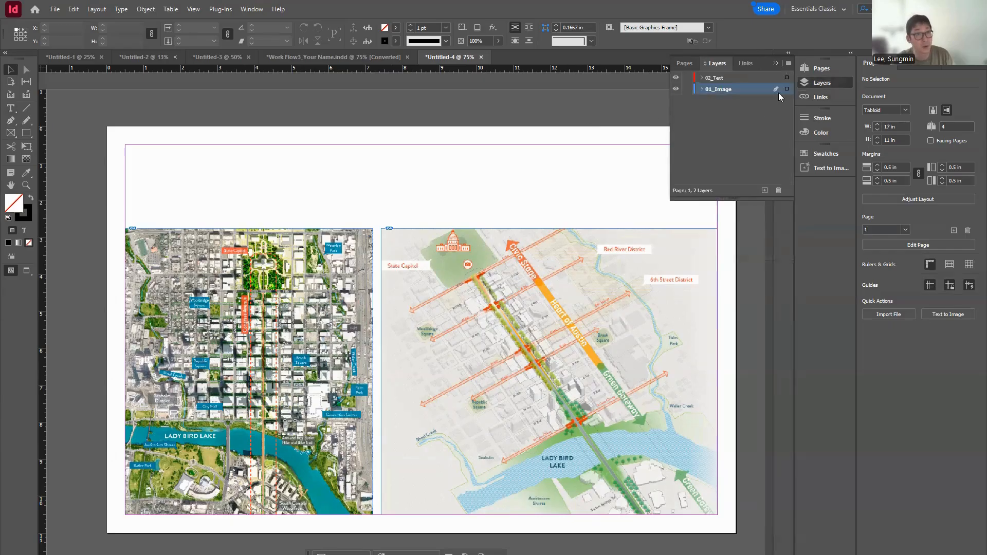
click(686, 90)
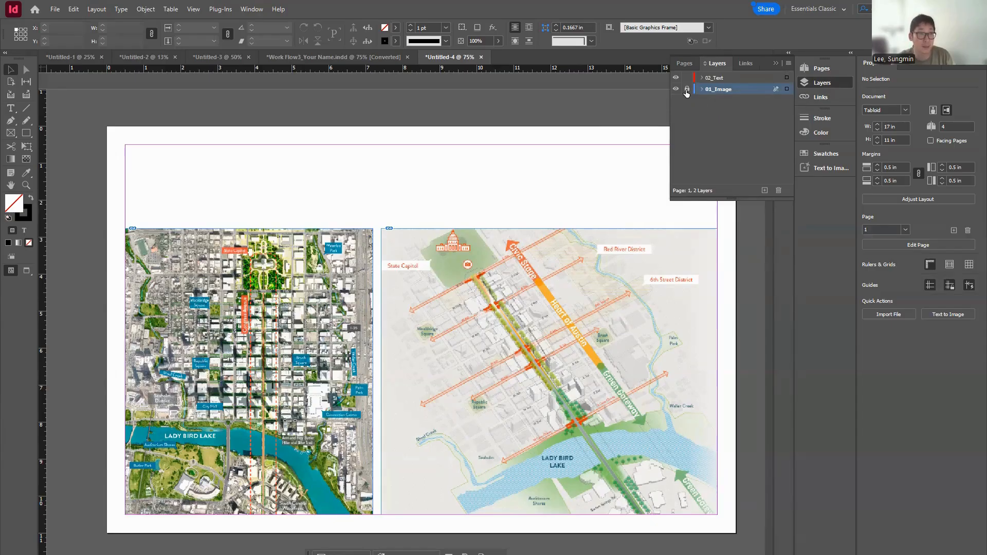
click(727, 78)
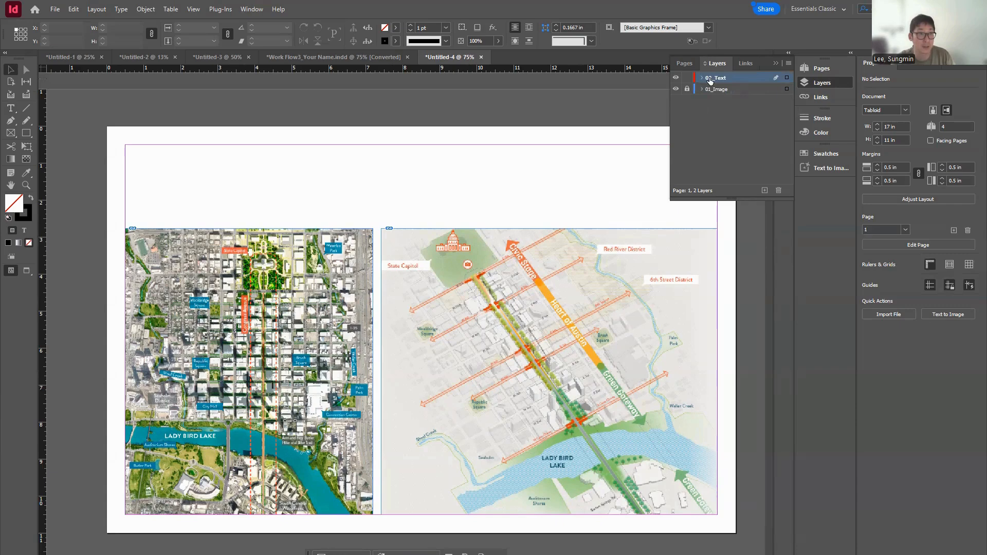
click(11, 108)
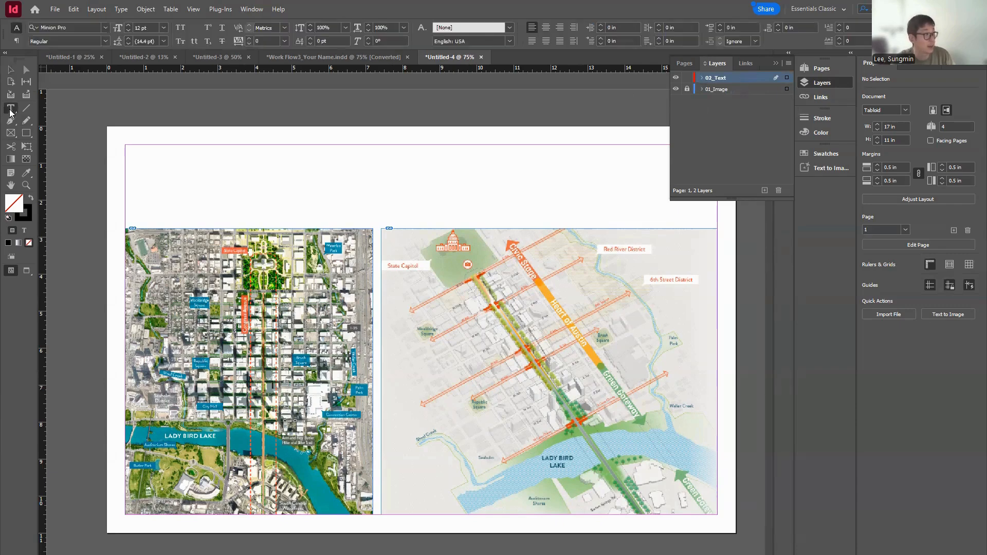
Draw a text frame at the top-left margin and type 'Congress Avenue Urban Design Initiative'
drag(129, 148, 415, 188)
click(141, 168)
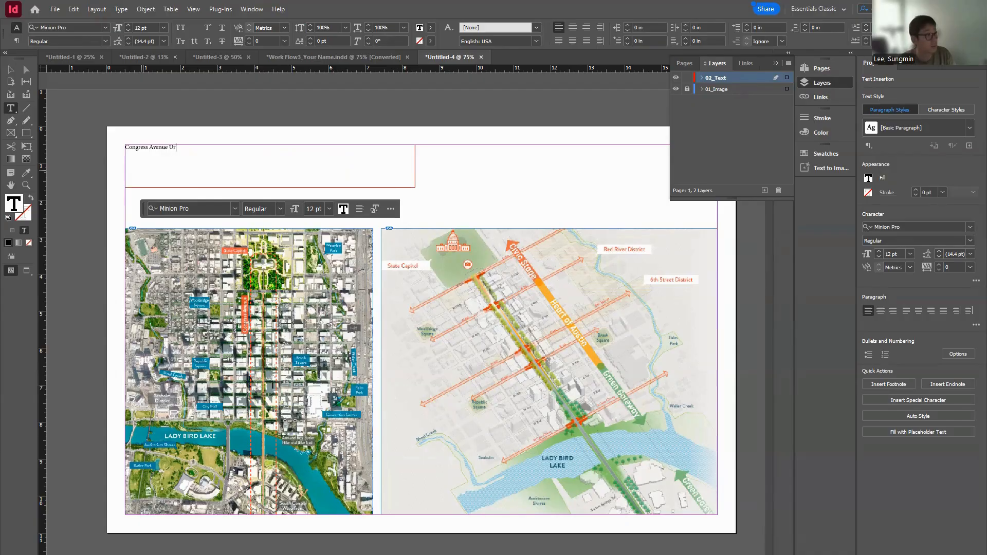
text(Congress Avenue Urban Design)
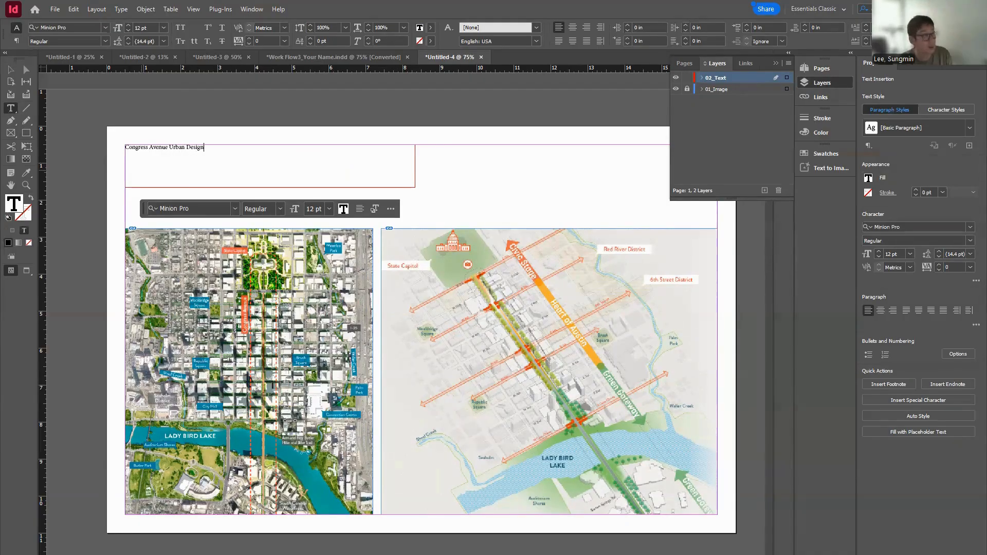
text( Initiativ)
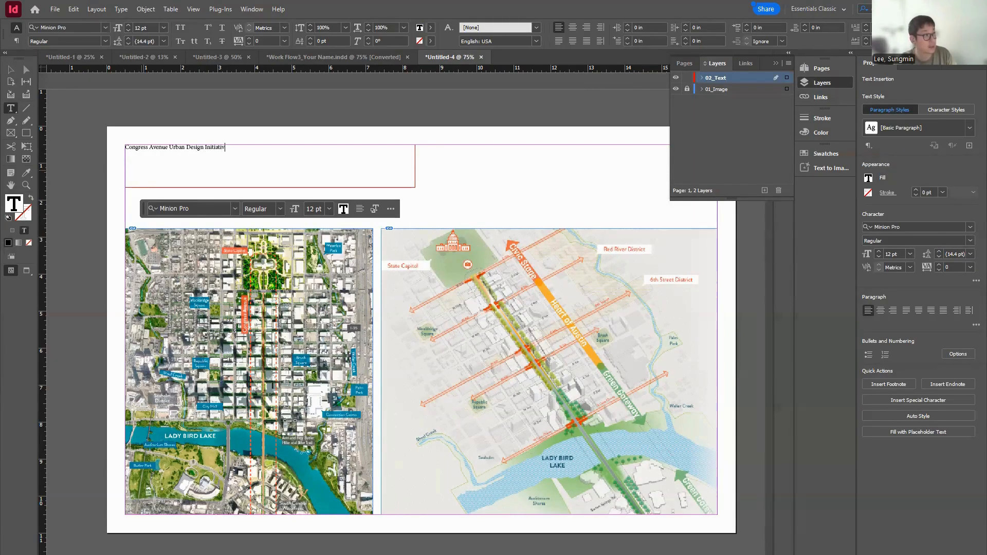
text(e)
Set the whole title in Arial Bold at 36 pt
key(ctrl+a)
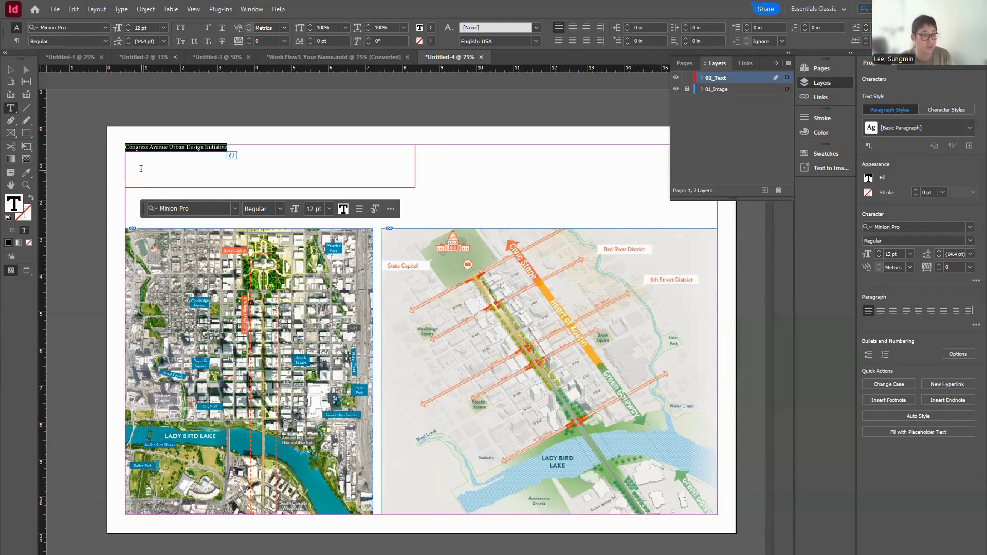
click(206, 209)
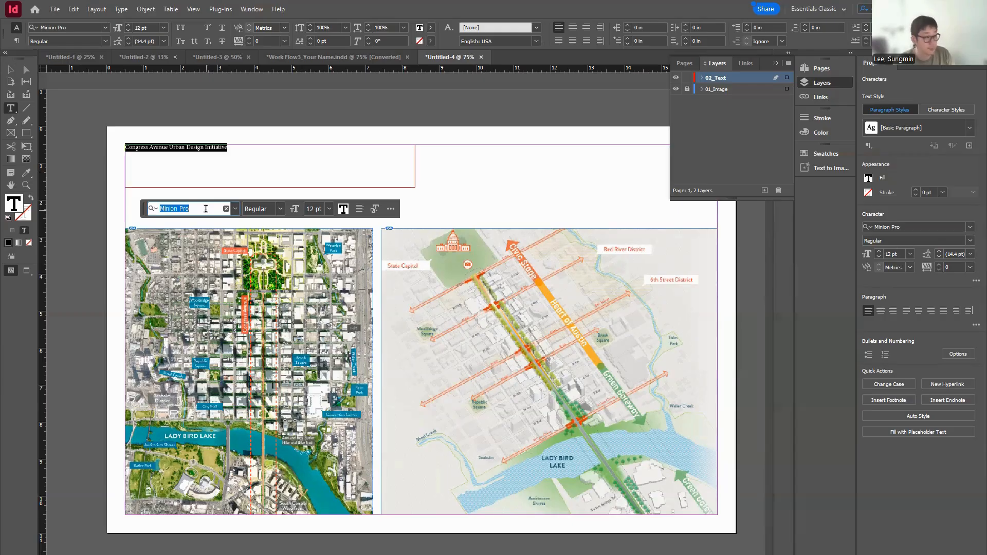
text(arial)
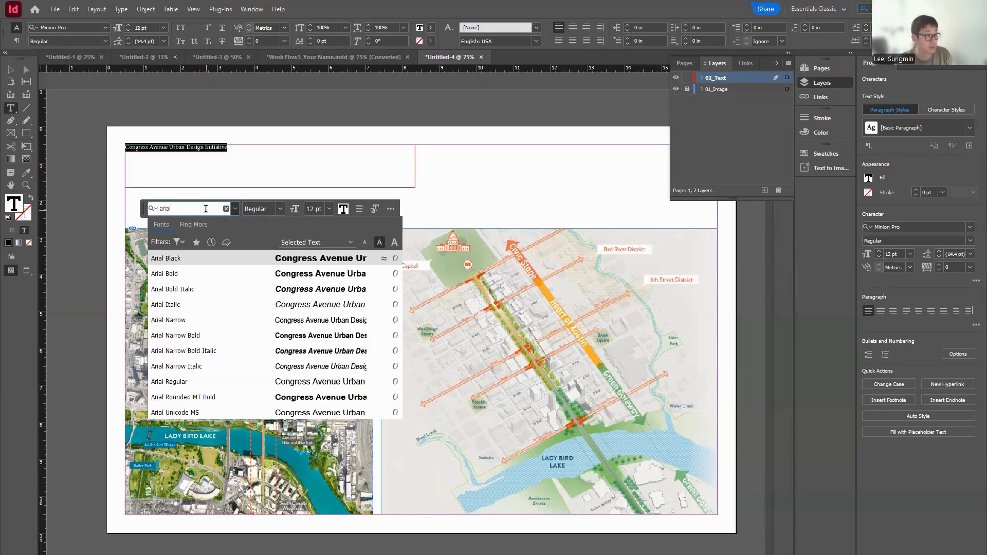
click(315, 274)
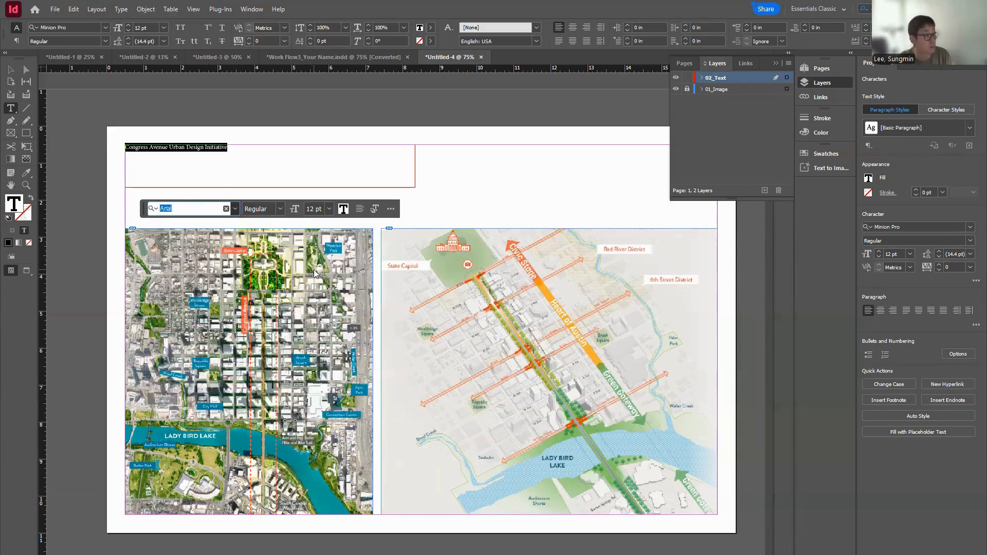
click(316, 209)
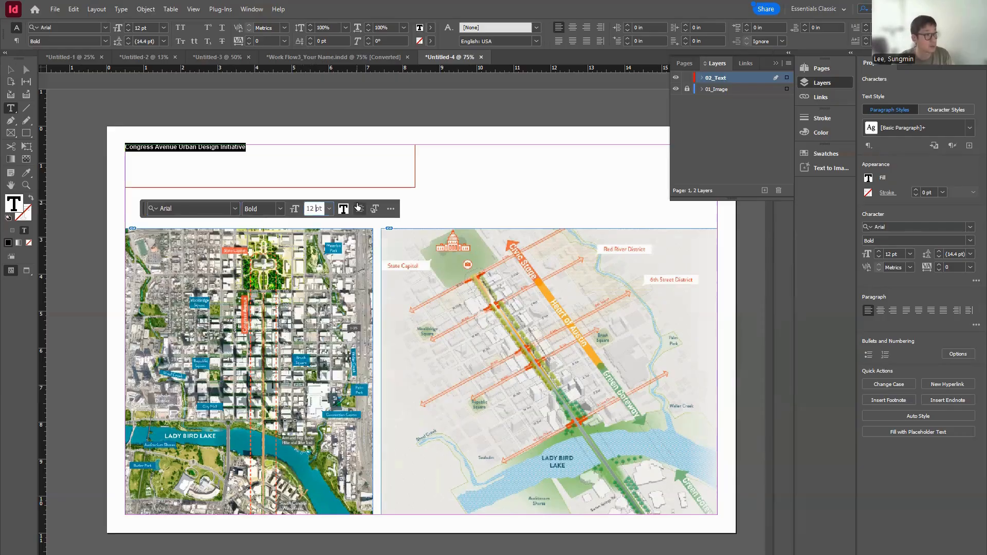
text(36)
key(Return)
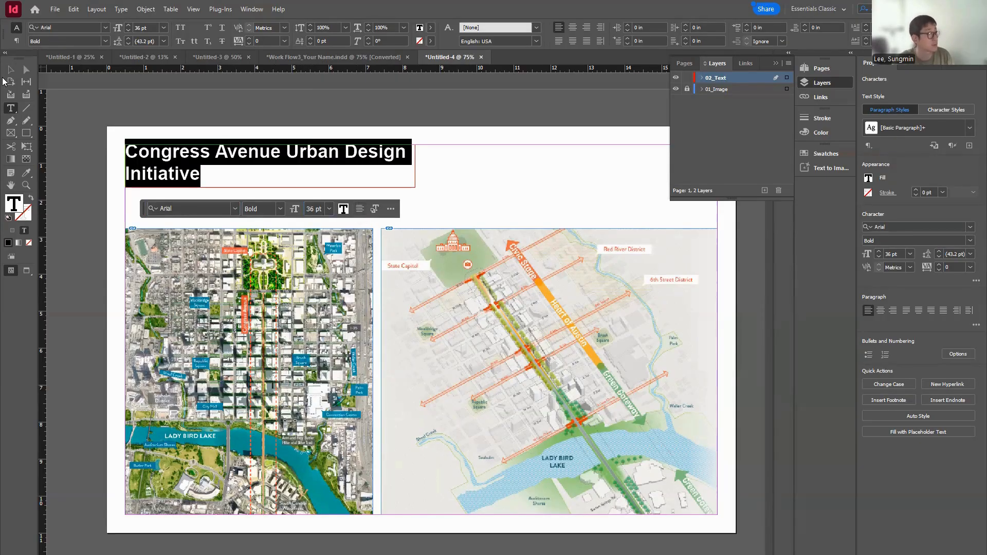
Try Arial Black, revert the title to Bold, and resize its frame to 10.58 × 1.16 in
click(11, 69)
drag(414, 164, 503, 171)
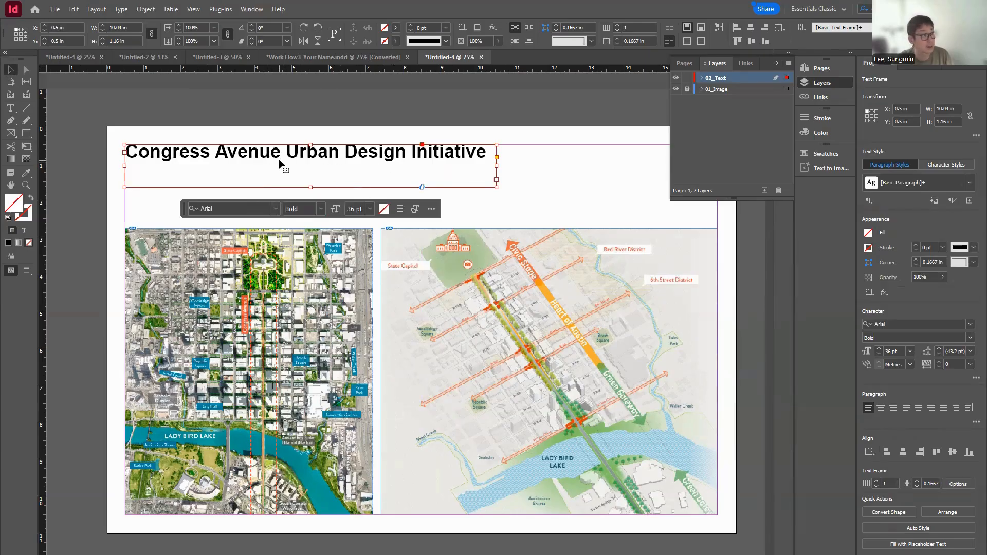
click(322, 210)
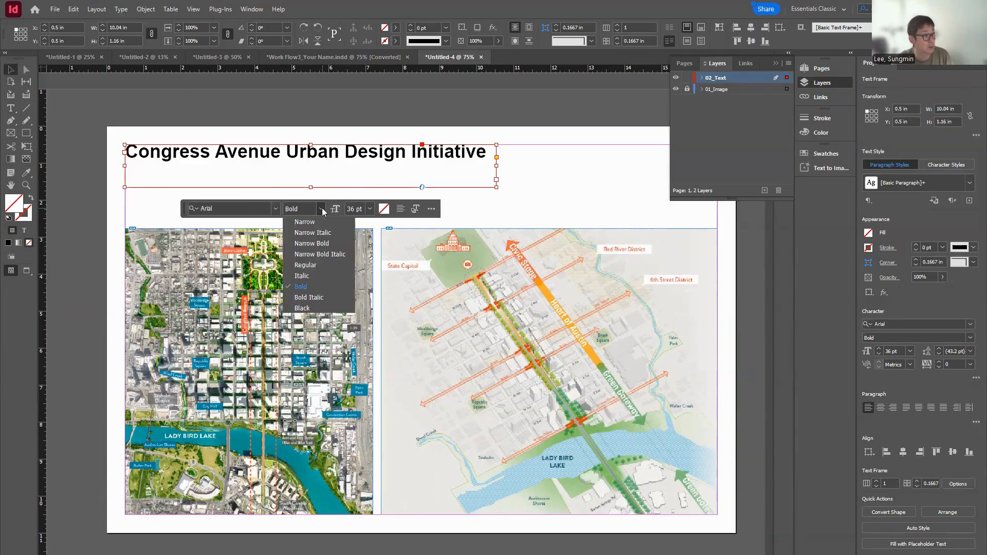
click(307, 308)
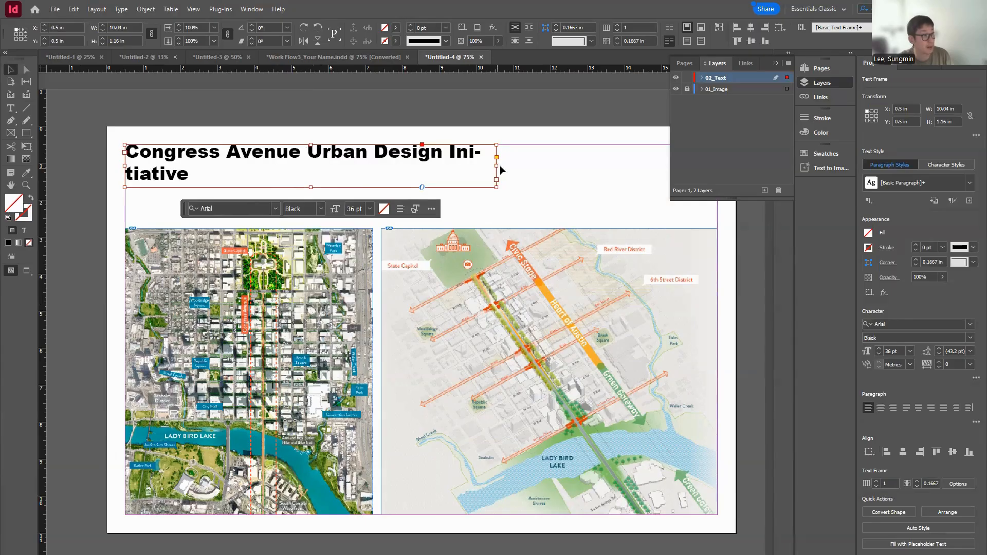
drag(617, 176, 571, 178)
click(352, 208)
click(358, 209)
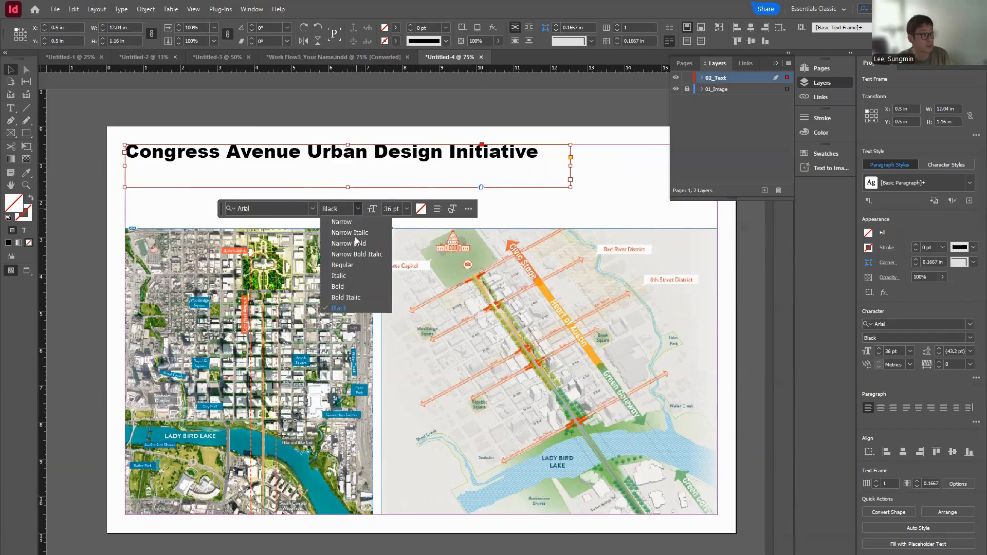
click(355, 287)
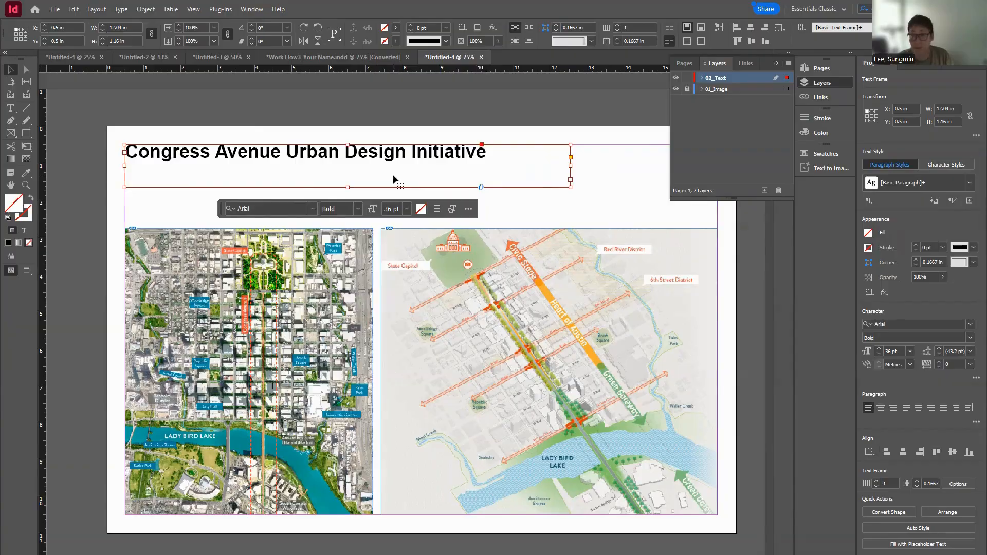
drag(569, 159, 518, 158)
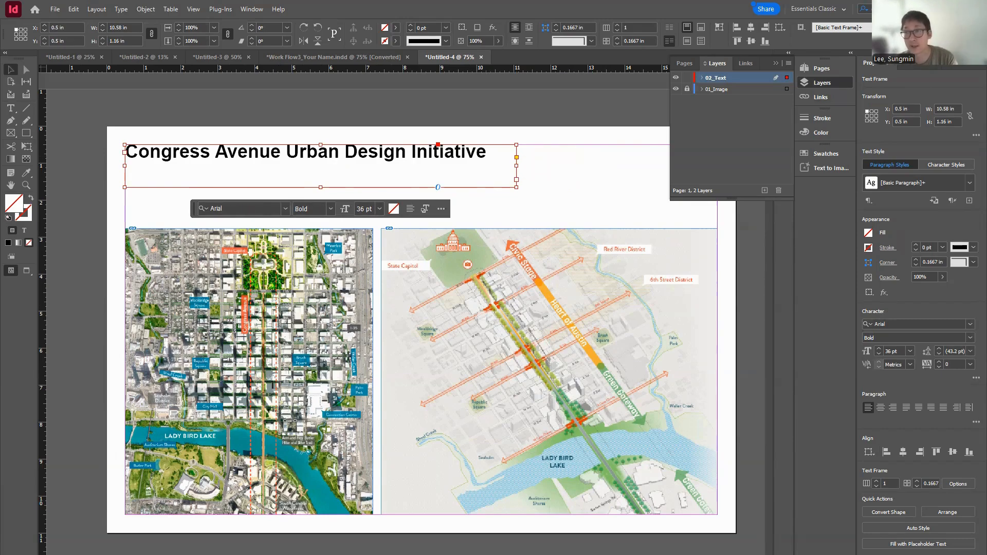
key(alt+Tab)
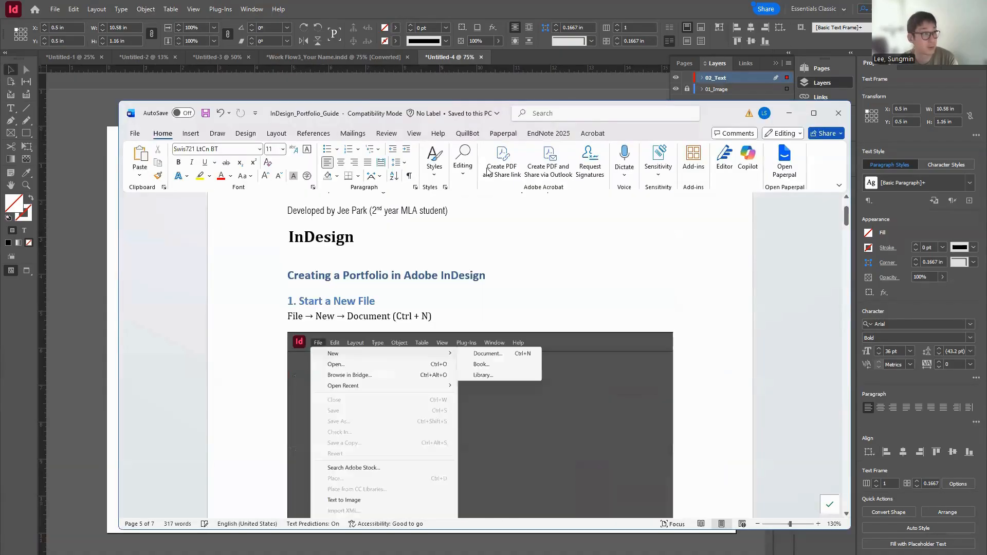
double_click(651, 114)
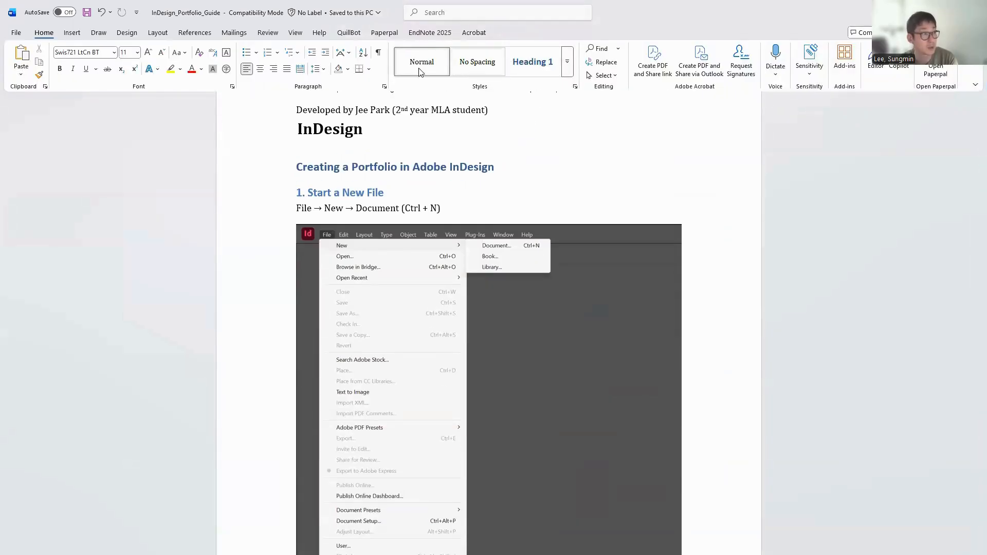
click(343, 174)
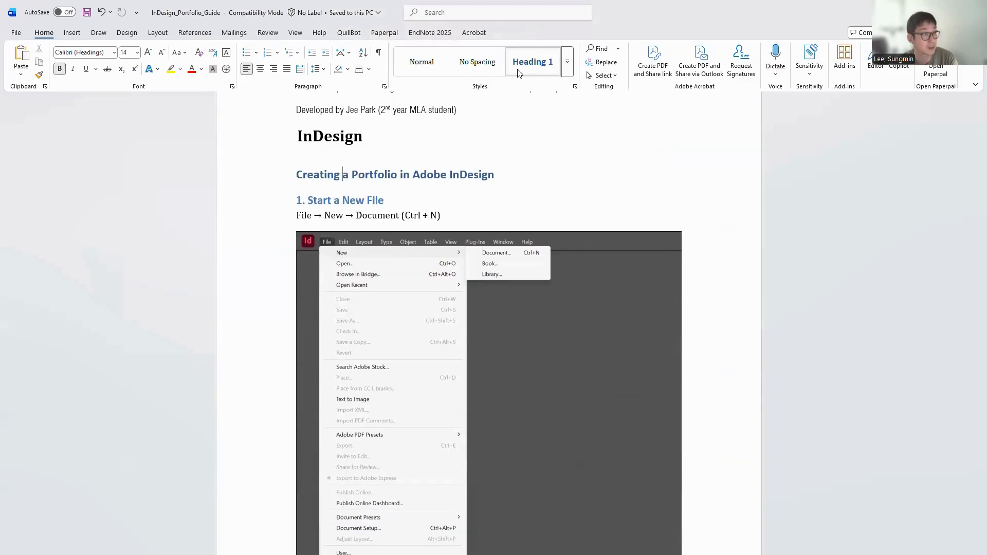
click(351, 201)
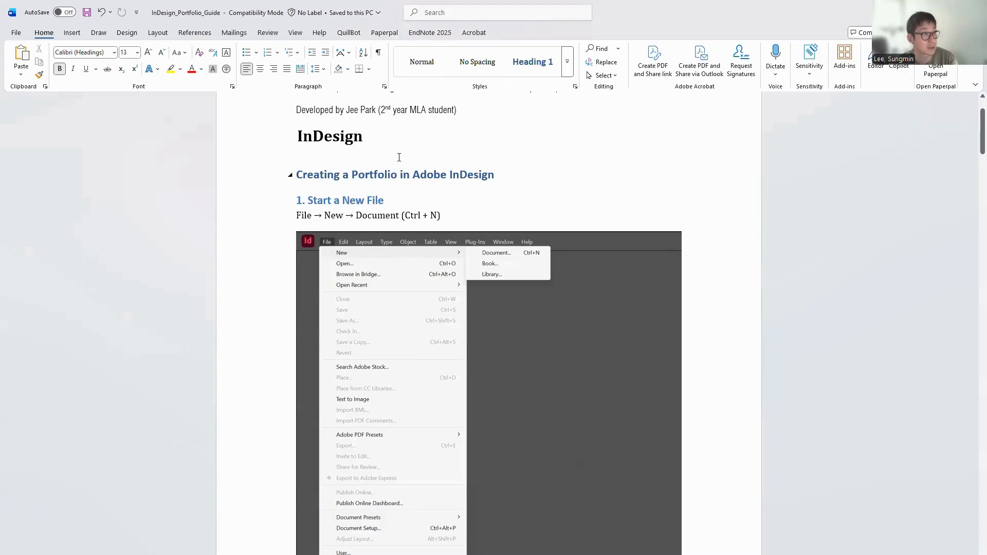
click(380, 216)
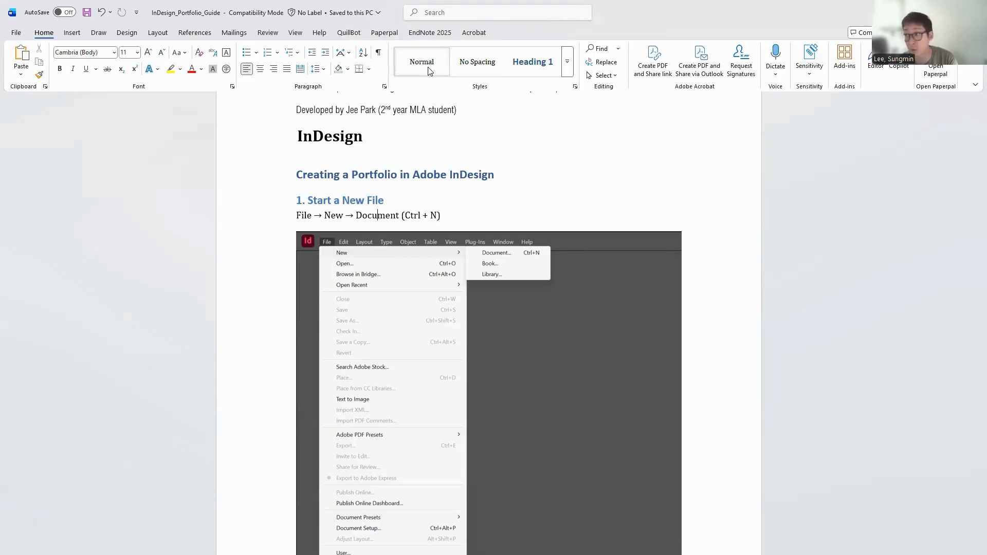
click(363, 203)
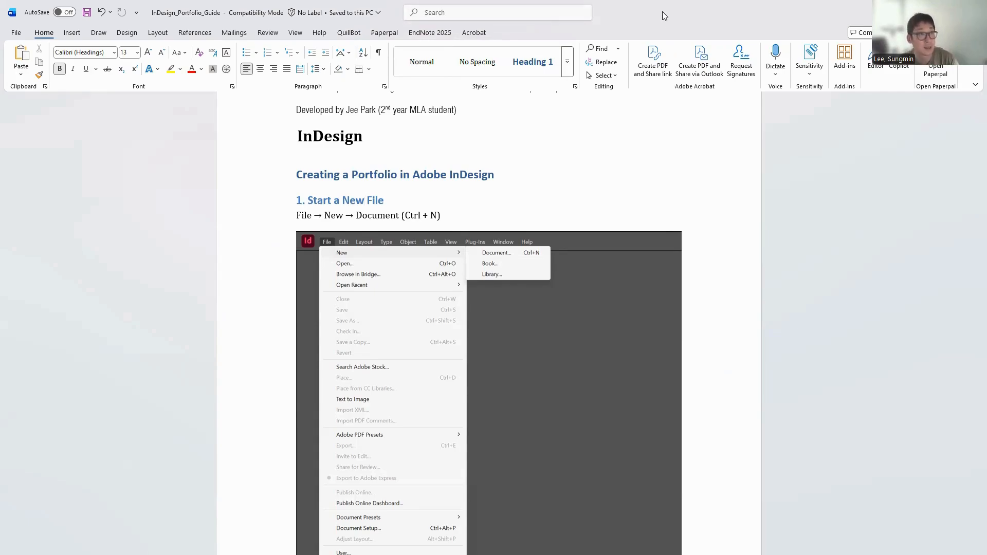
key(alt+Tab)
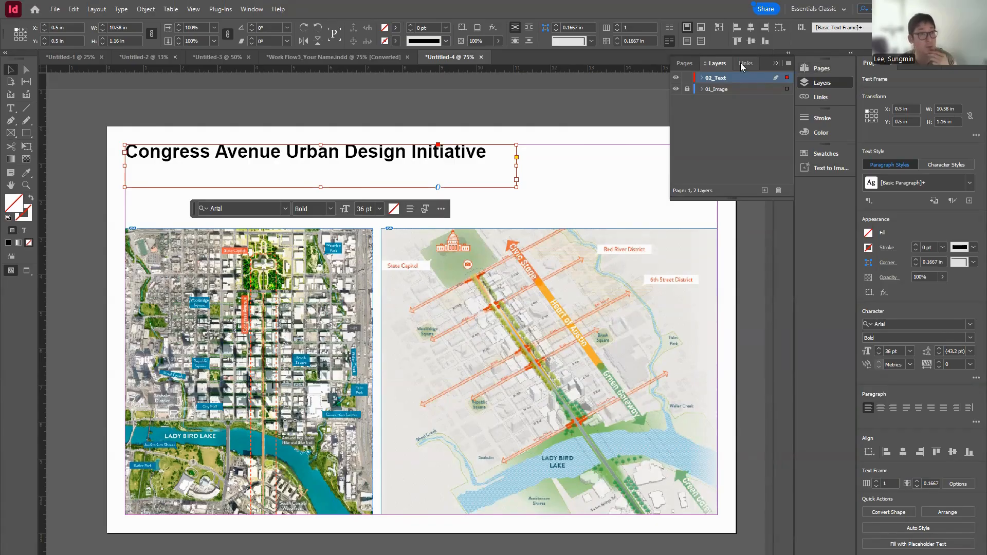
Switch the Properties panel to Character Styles and browse the menus for the Styles panels
click(937, 164)
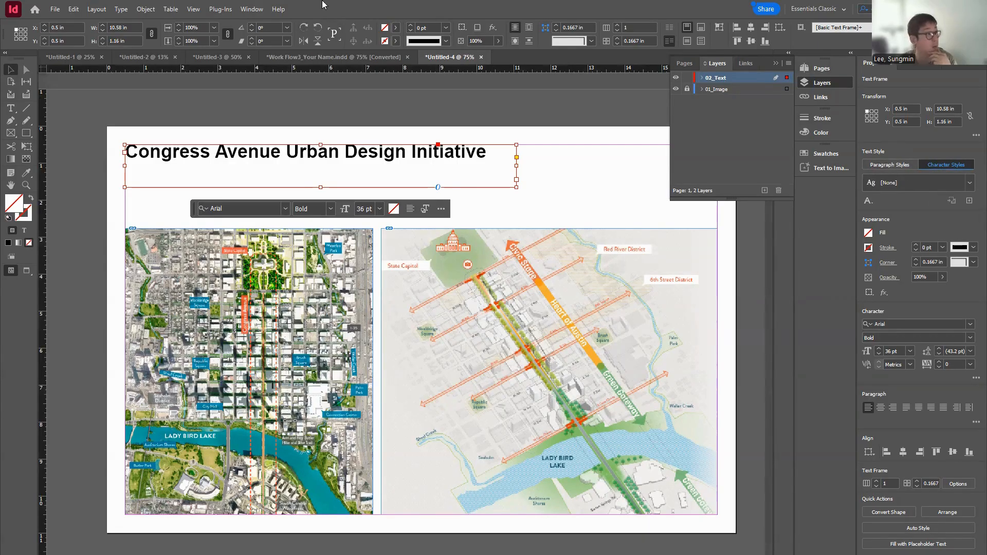
click(194, 9)
mouse_move(252, 9)
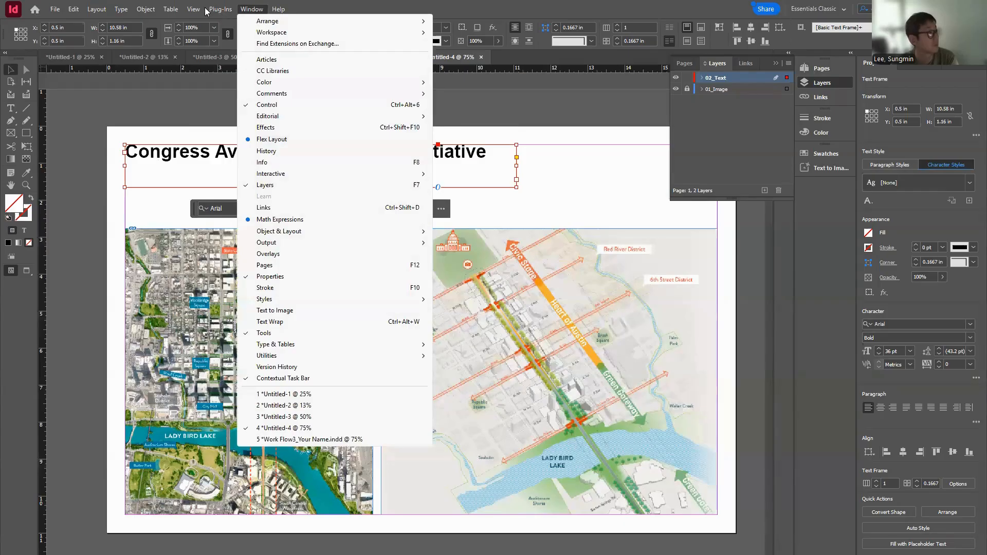
mouse_move(198, 11)
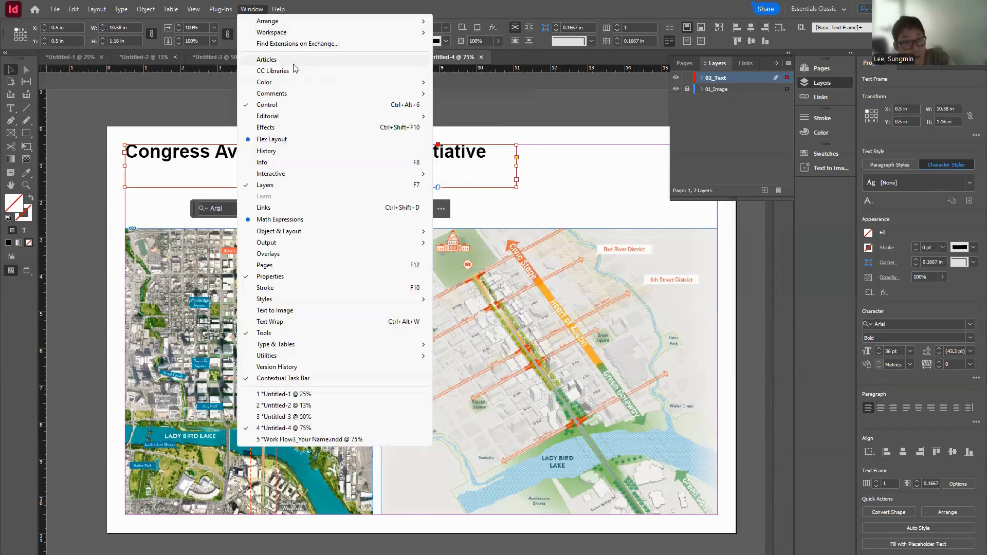
click(944, 168)
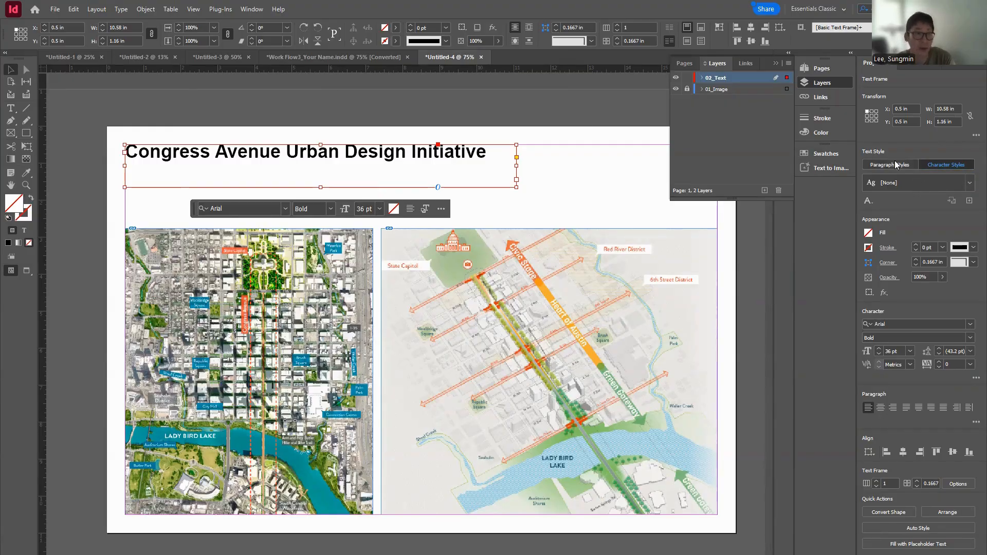
click(209, 10)
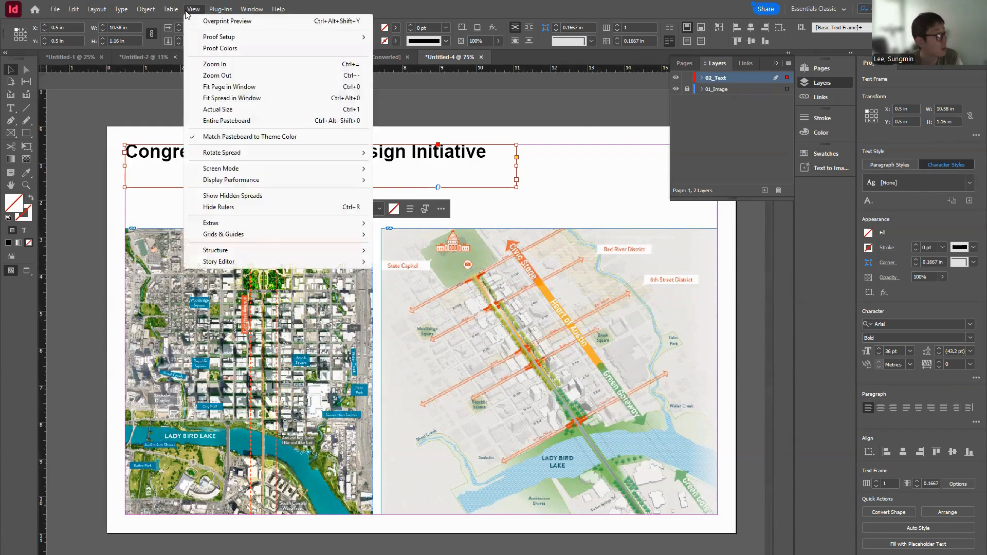
mouse_move(251, 10)
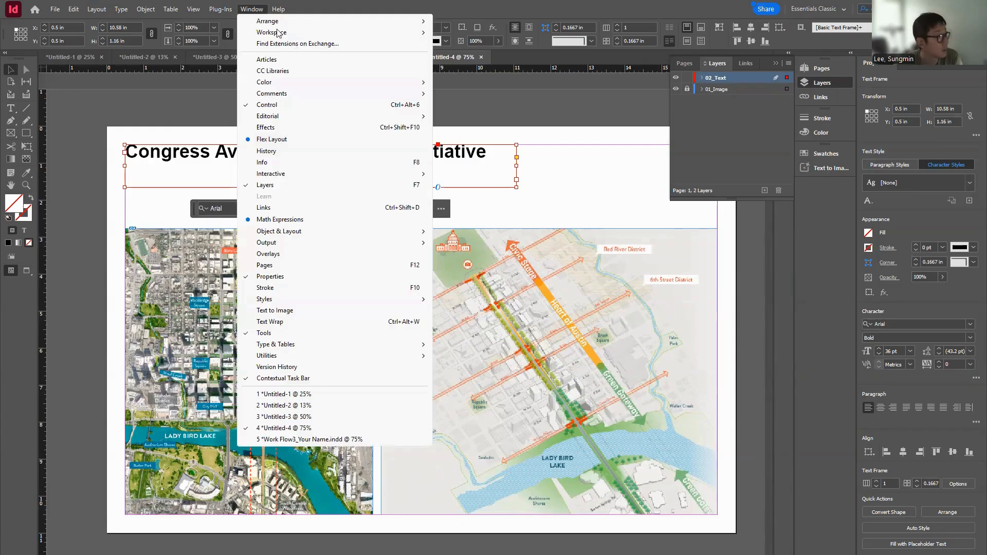
mouse_move(275, 32)
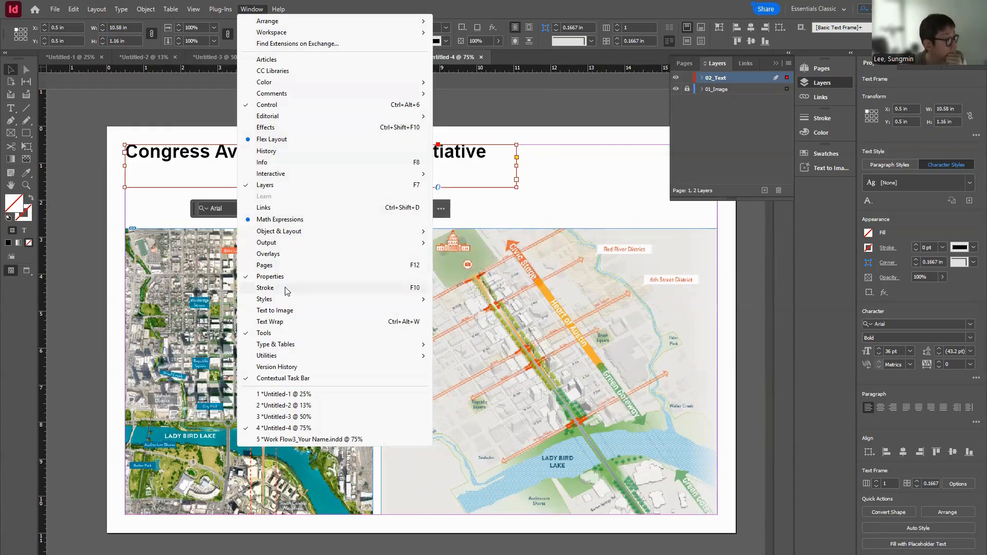
mouse_move(288, 302)
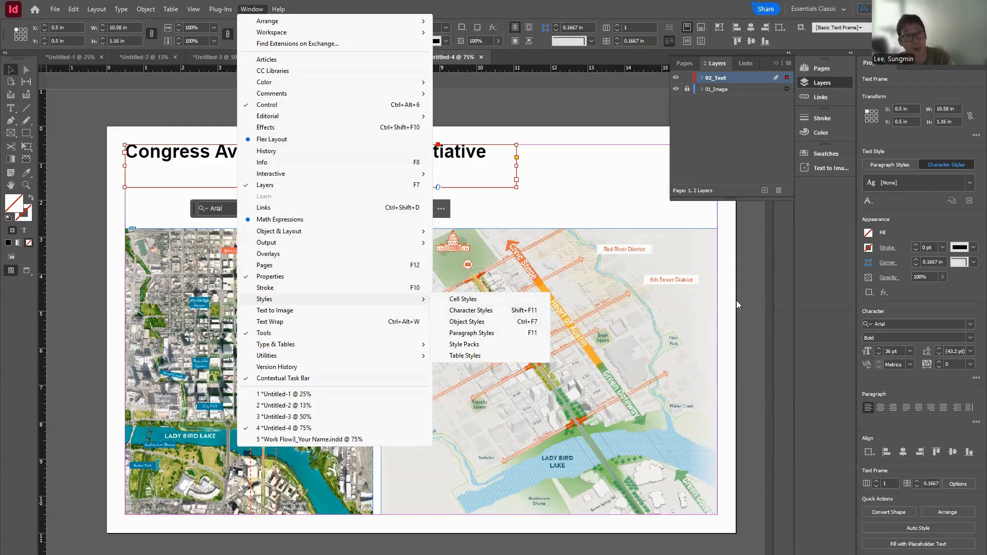
Create a character style named 'title' from the heading's Arial Bold 36 pt formatting
click(484, 346)
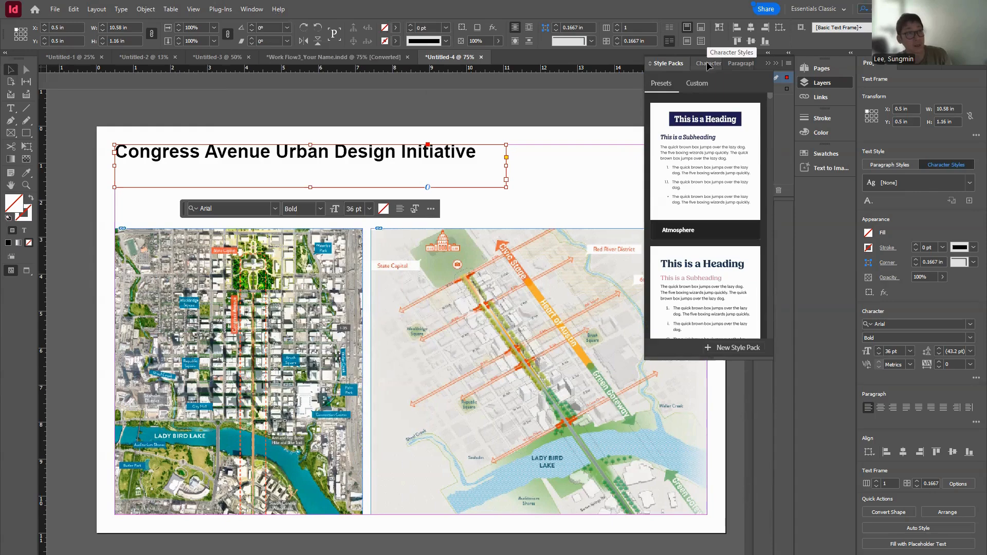
click(707, 63)
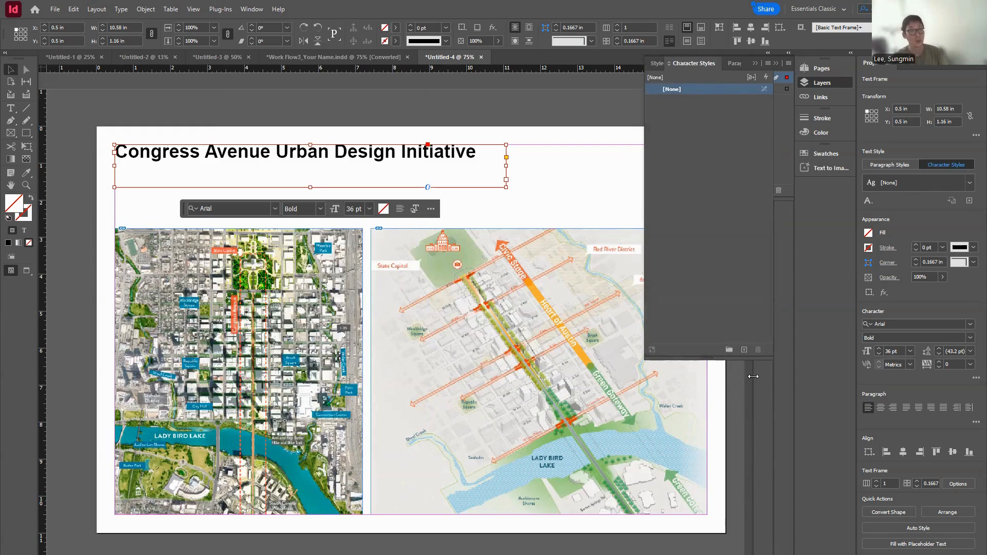
click(745, 350)
double_click(678, 100)
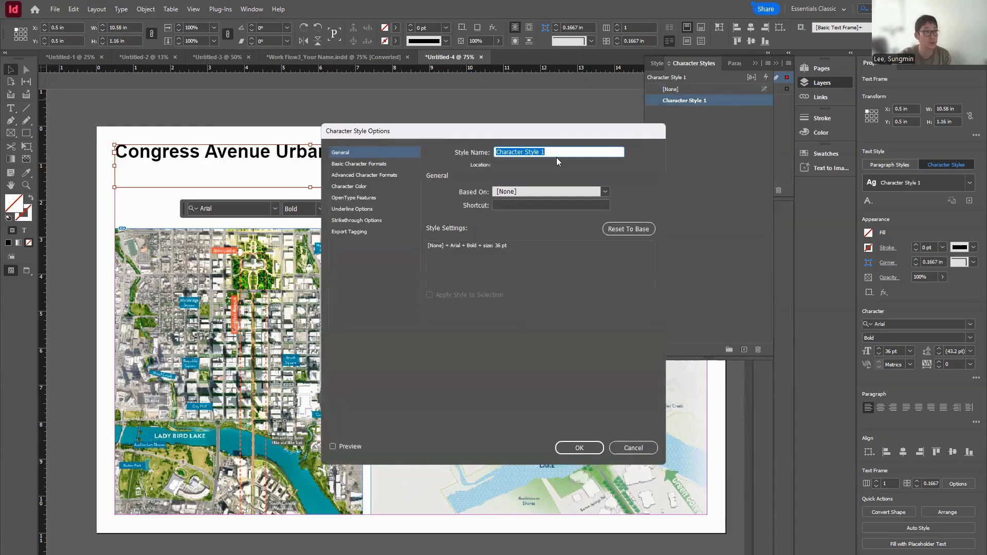
text(title)
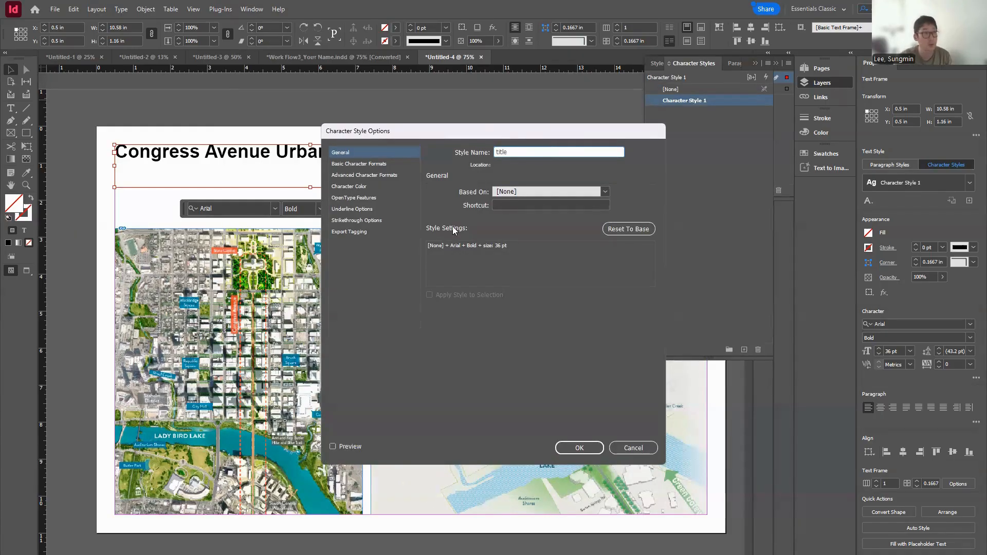
click(578, 447)
Apply the title character style to the heading text frame
click(307, 157)
click(668, 100)
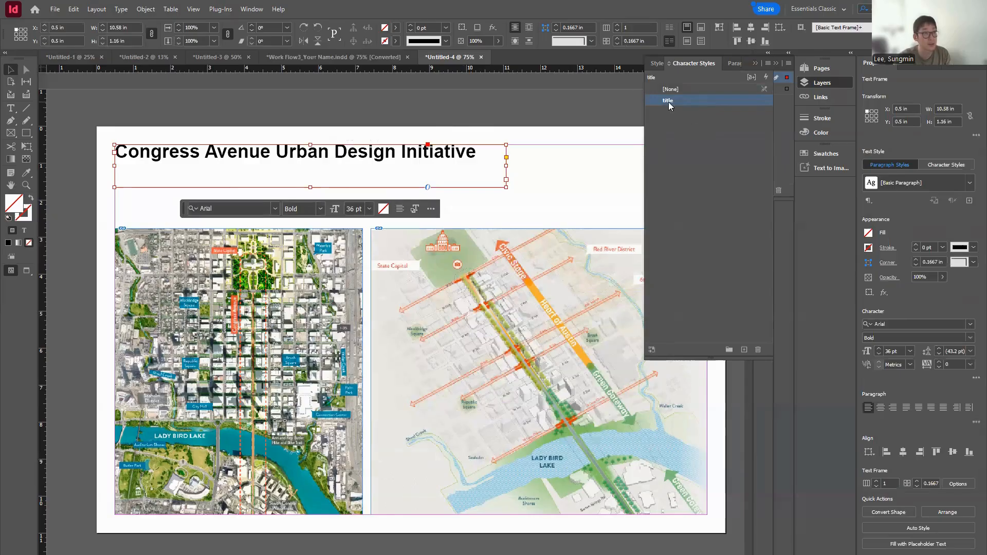
click(12, 109)
click(553, 213)
key(f)
drag(354, 199, 548, 220)
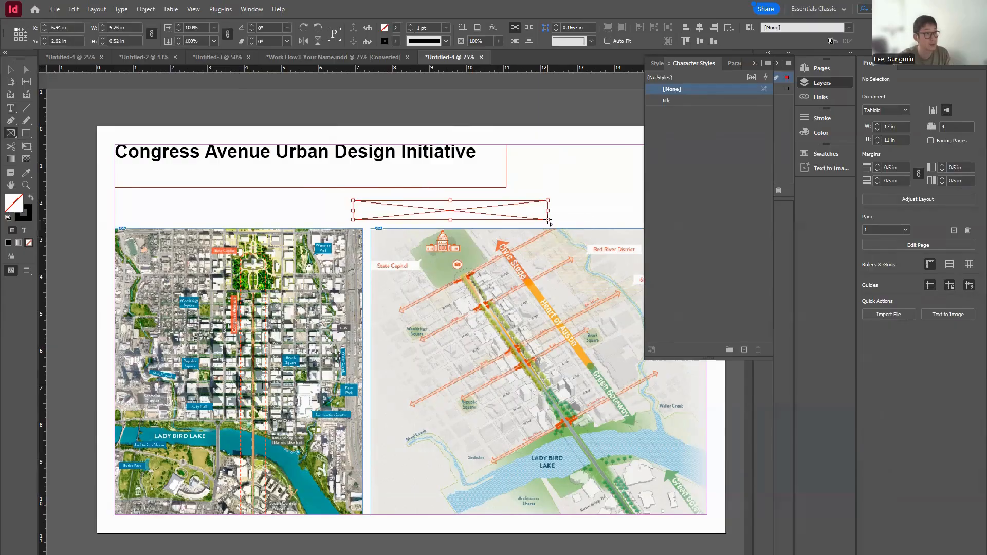
key(Delete)
click(11, 108)
drag(440, 197, 517, 214)
text(fefefwefe)
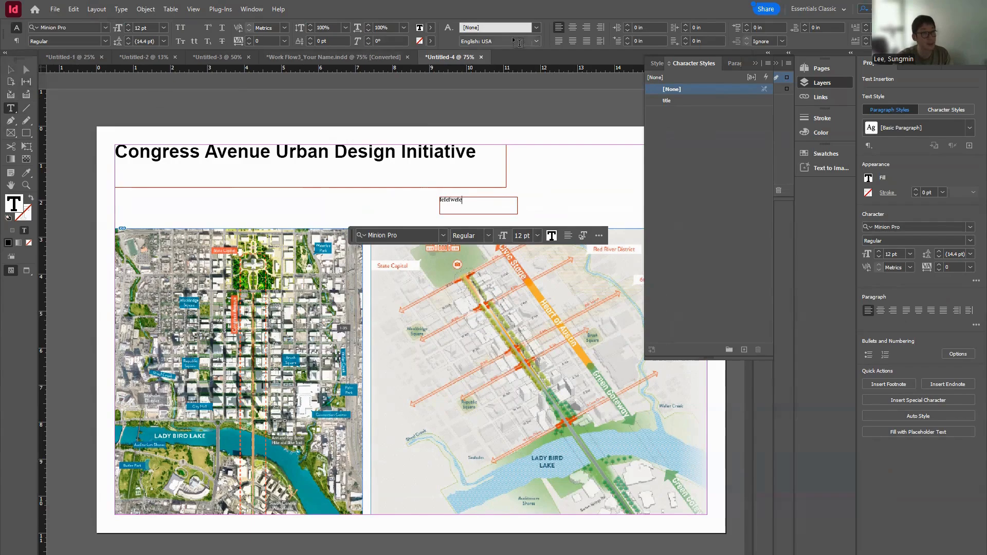
click(671, 100)
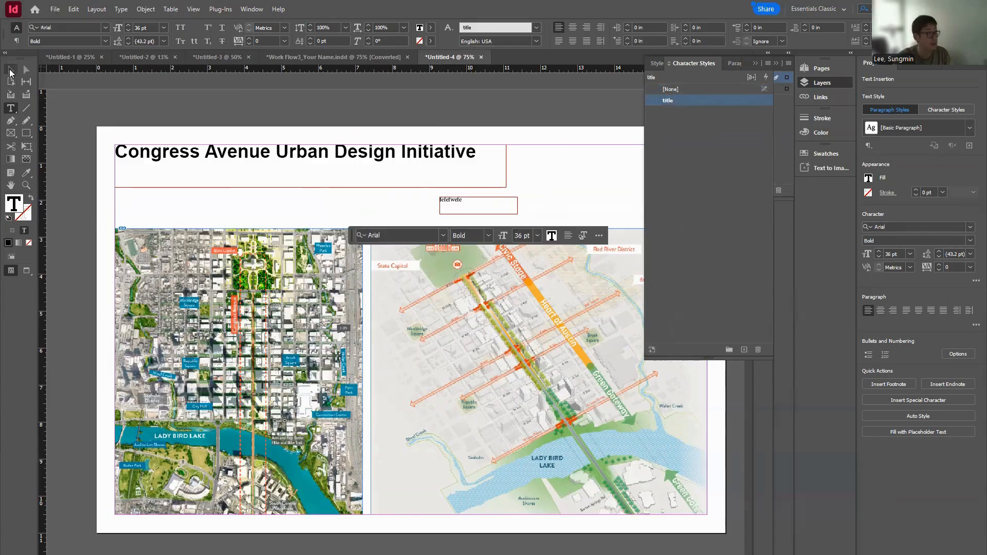
click(11, 70)
click(457, 204)
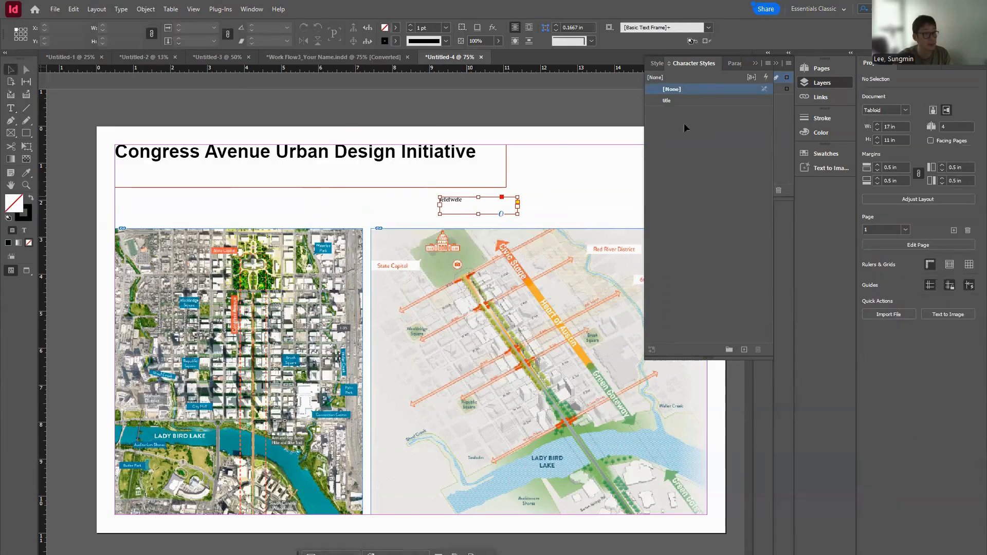
click(671, 101)
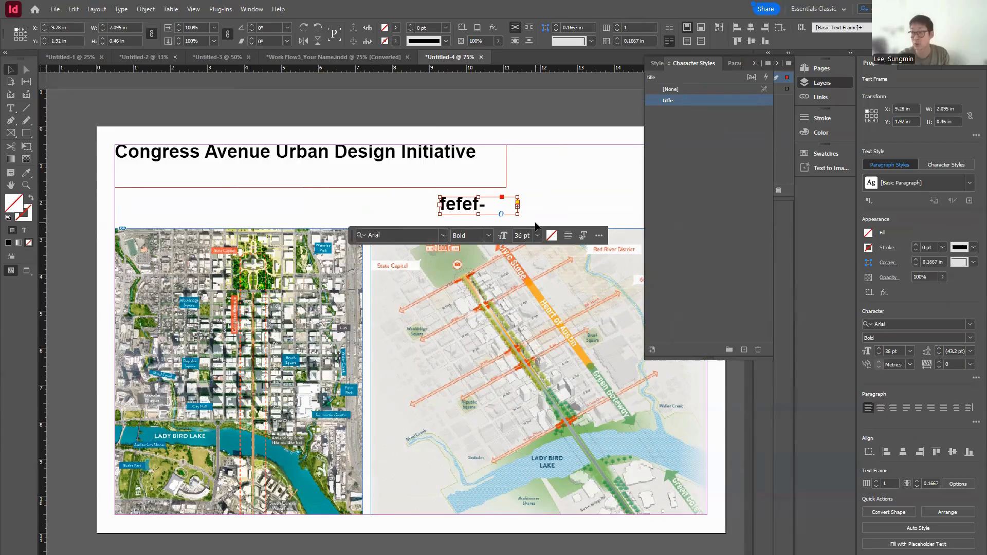
key(Delete)
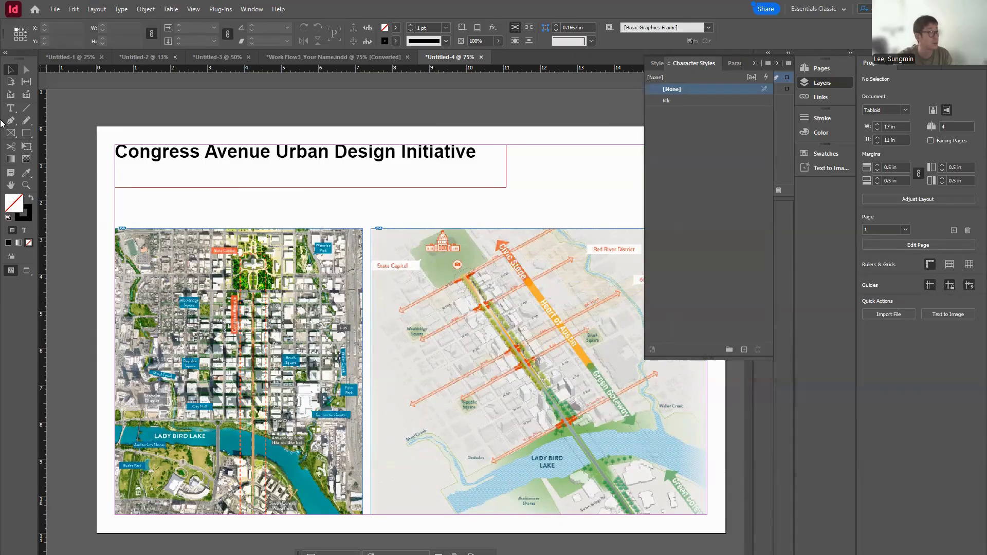
Create a 'subtitle' character style based on title, keeping Arial Bold at 18 pt
click(668, 100)
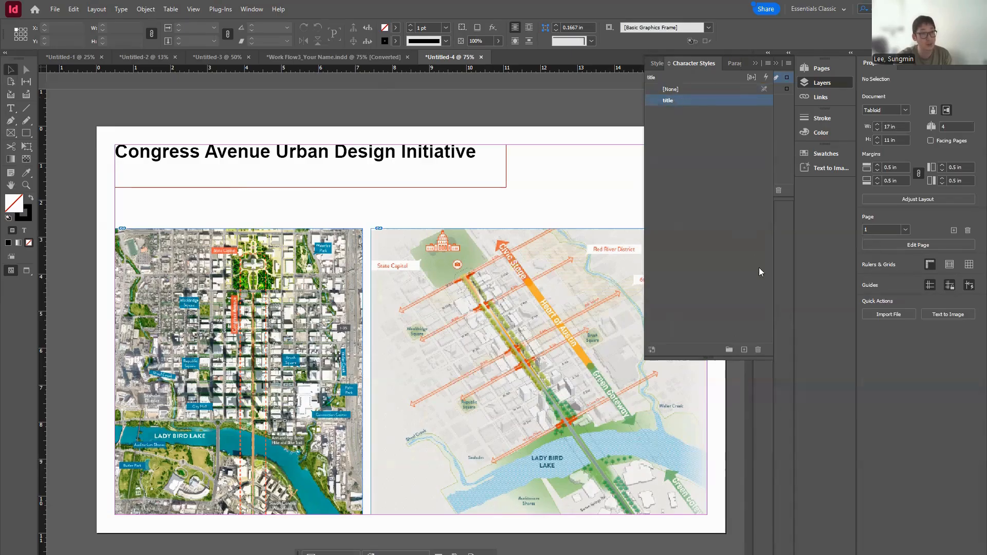
click(744, 350)
double_click(681, 112)
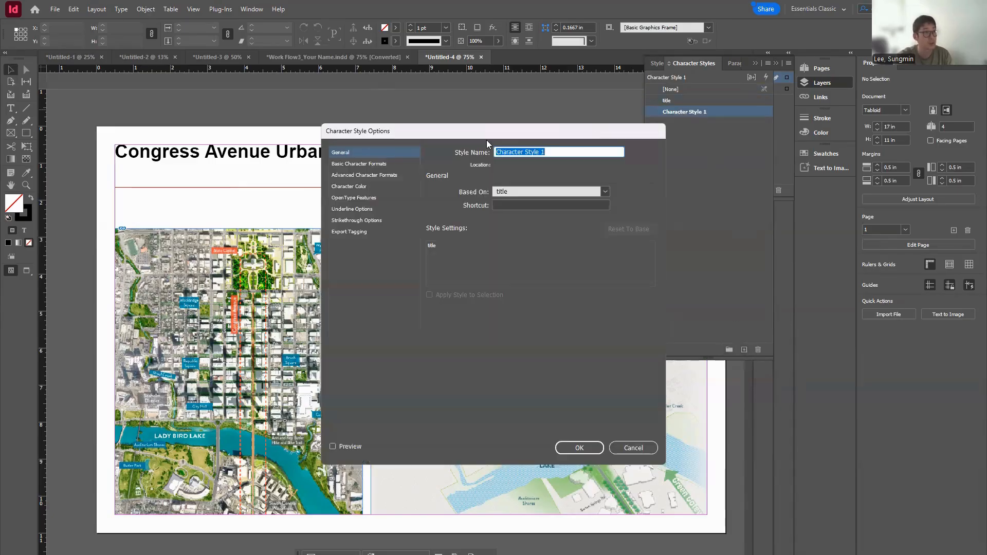
text(subtitle)
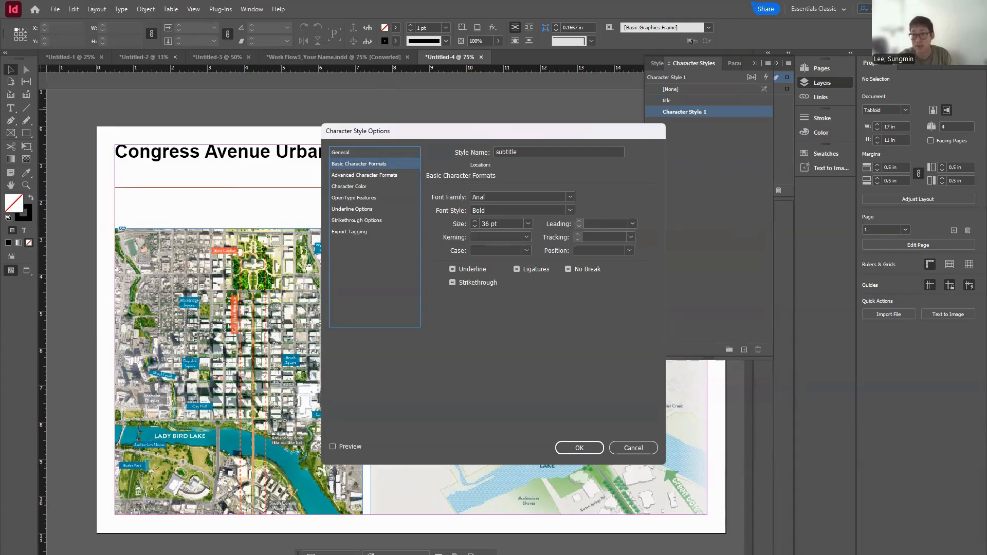
click(568, 211)
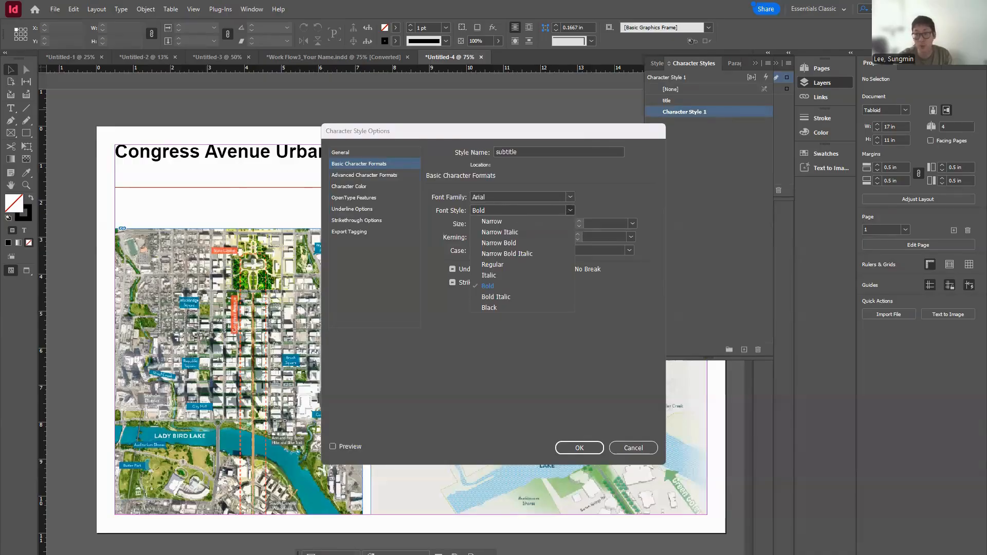
click(516, 185)
key(Tab)
text(18)
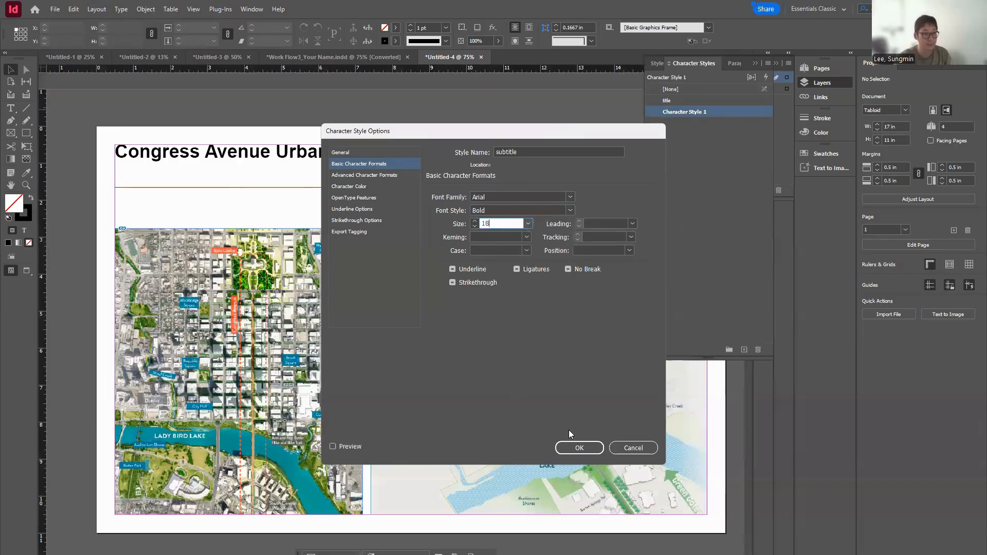
click(575, 448)
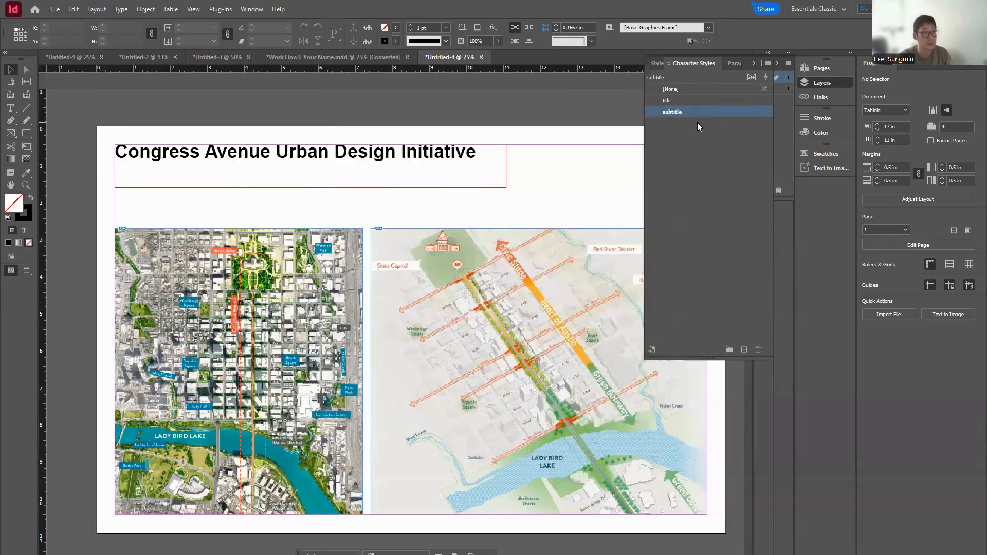
click(744, 350)
Name the new style 'description' with Arial Narrow 12 pt, then switch to the Sasaki page
double_click(674, 124)
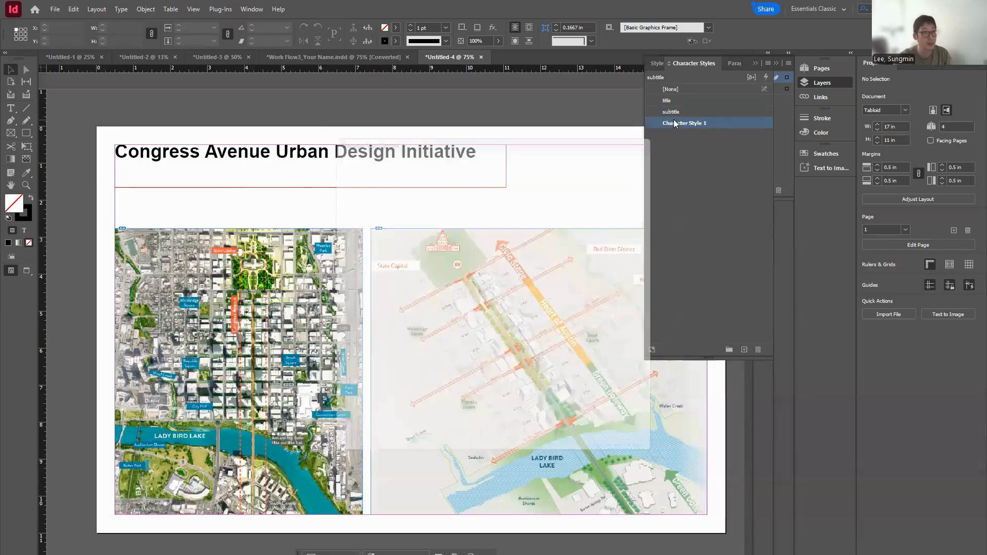
text(description)
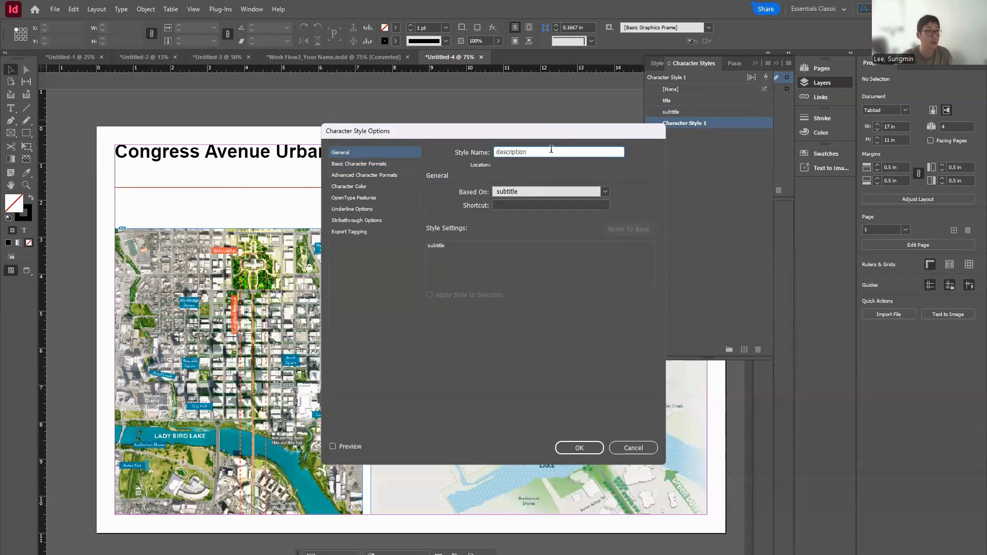
click(370, 164)
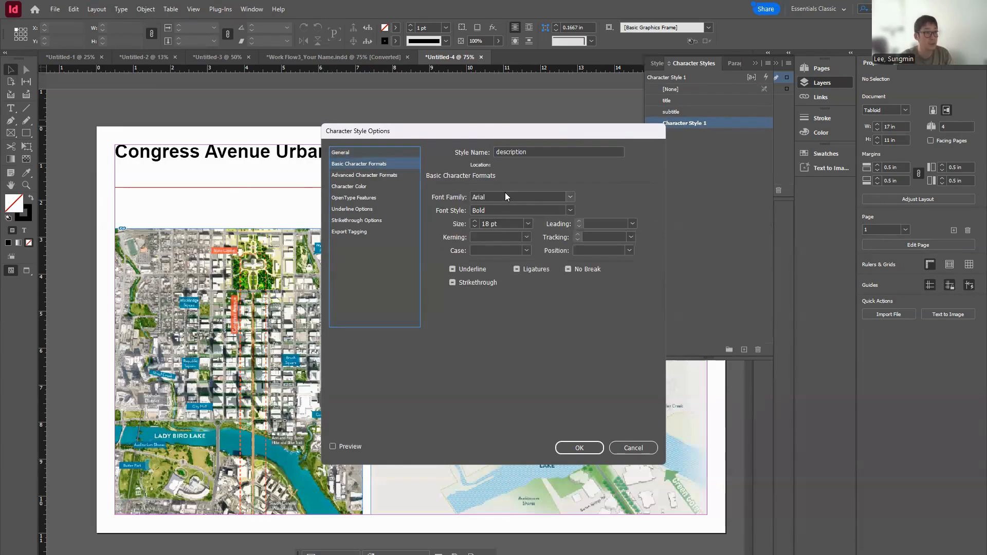
click(501, 211)
click(570, 210)
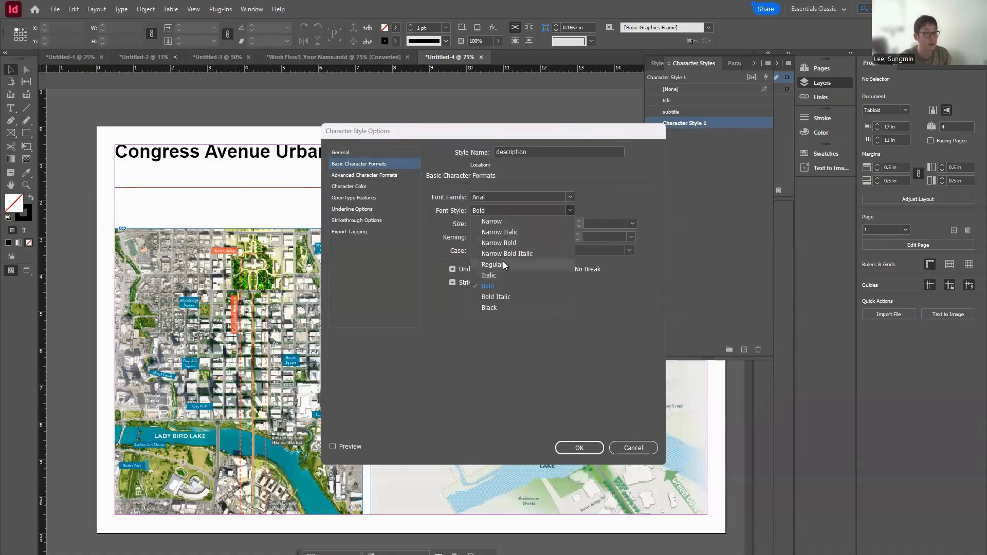
click(504, 221)
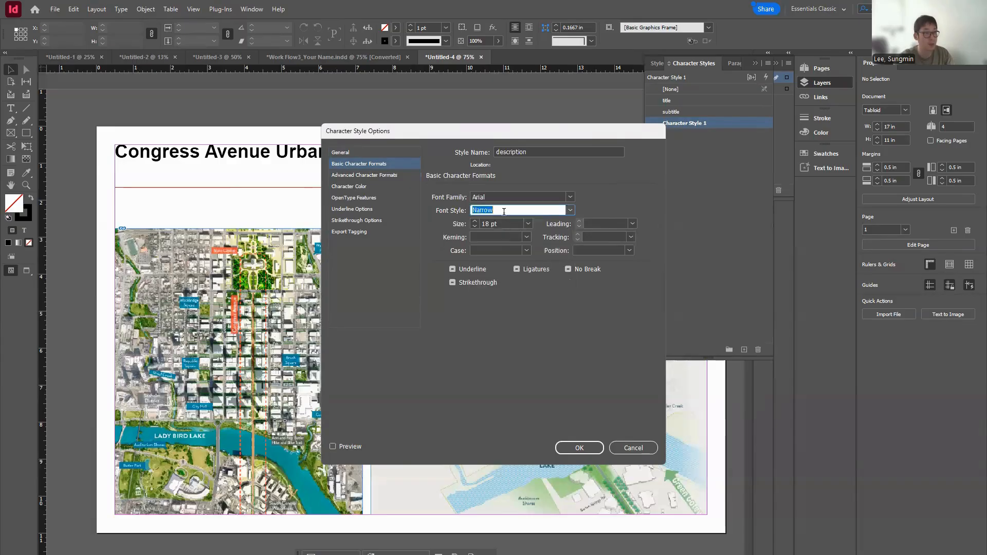
key(Tab)
text(12)
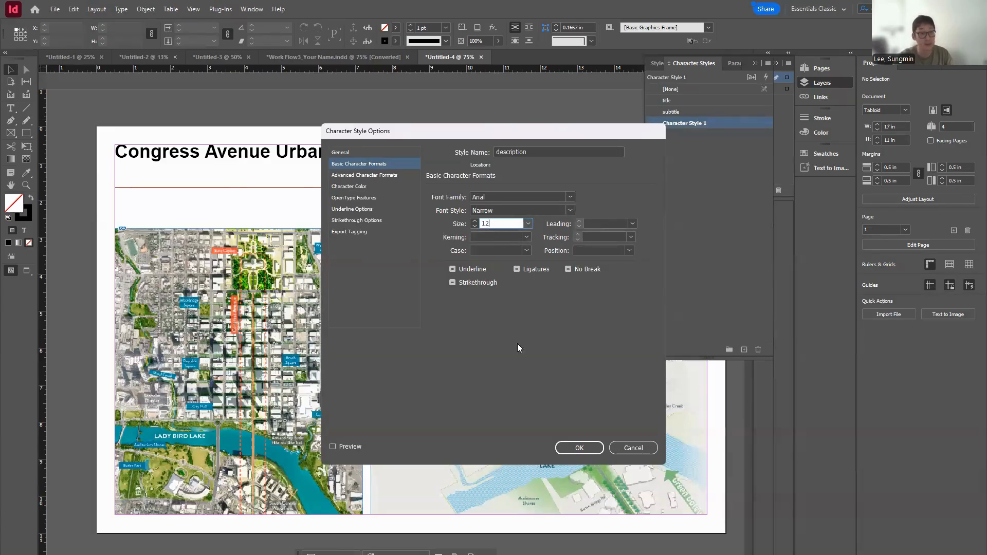
click(576, 451)
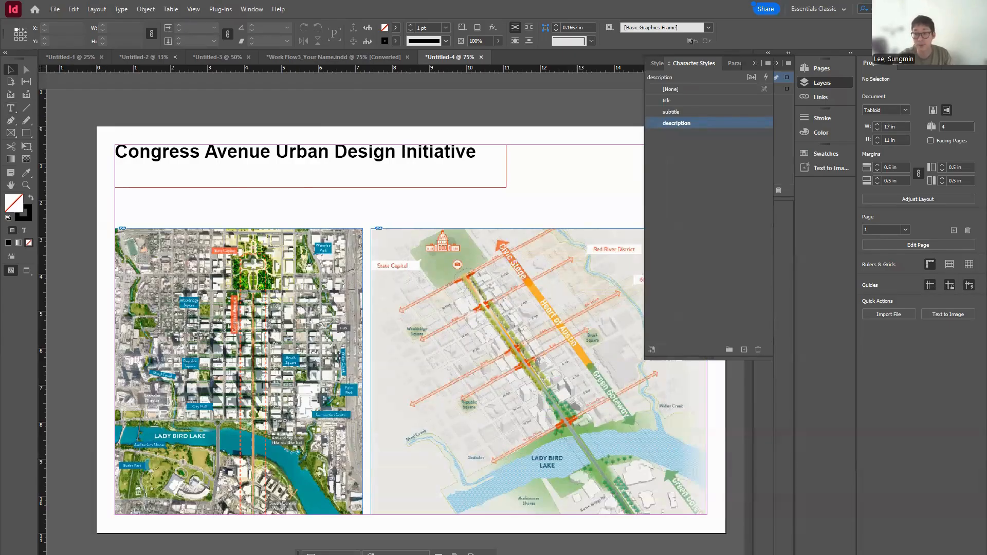
key(alt+Tab)
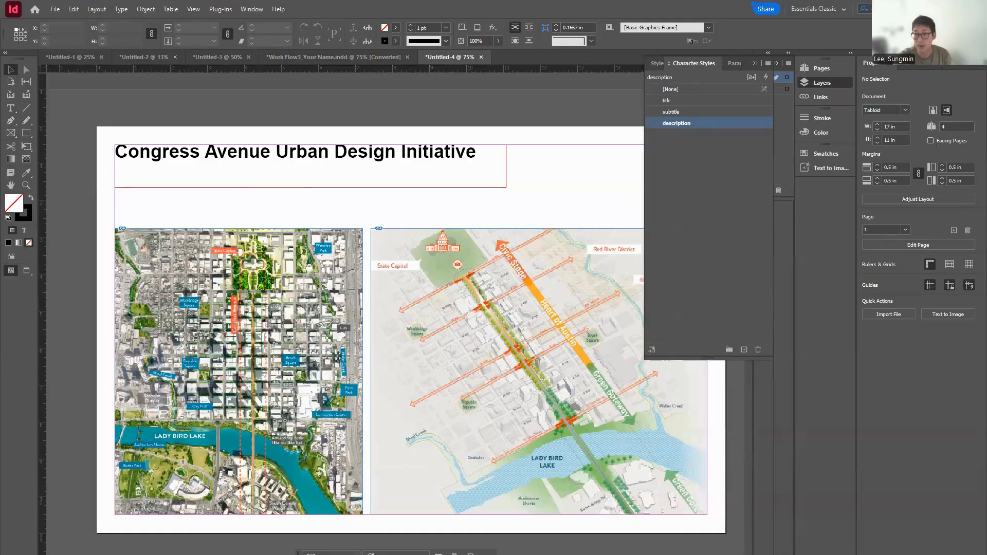
key(alt+Tab)
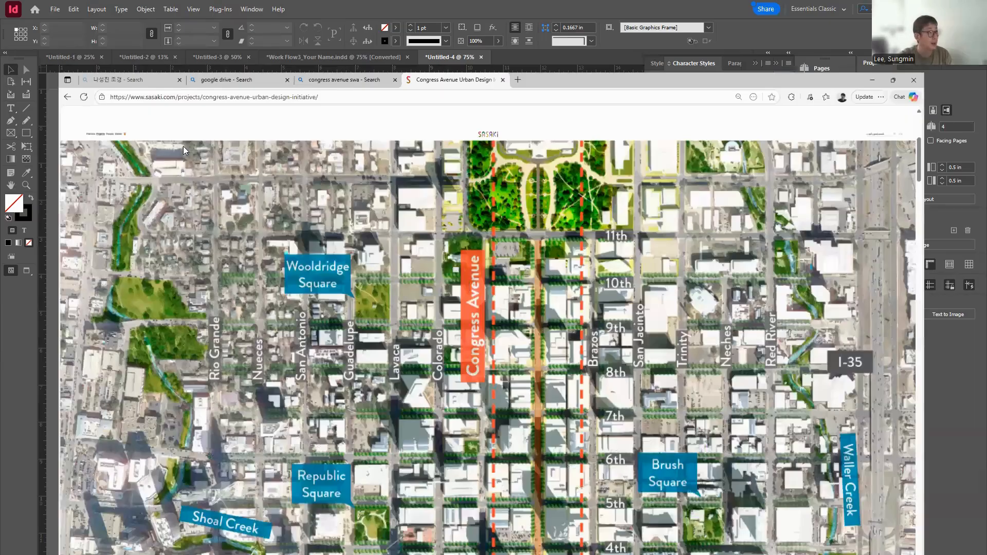
Copy the Sasaki project's one-line description, then back in InDesign shorten the title frame
key(super+Up)
drag(33, 138, 404, 138)
key(ctrl+c)
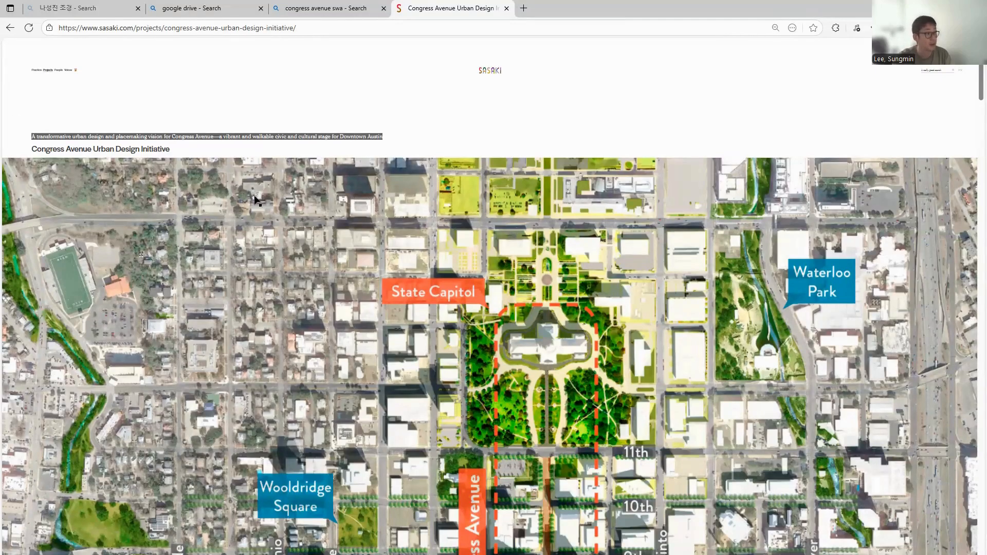
key(alt+Tab)
drag(310, 188, 310, 168)
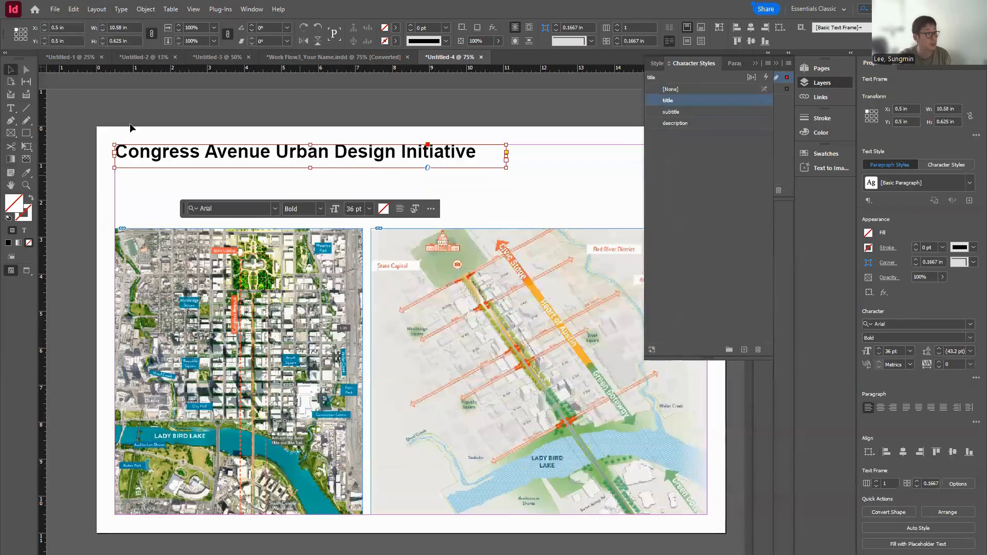
Draw a frame below the title, paste the project description, and style it subtitle
click(11, 108)
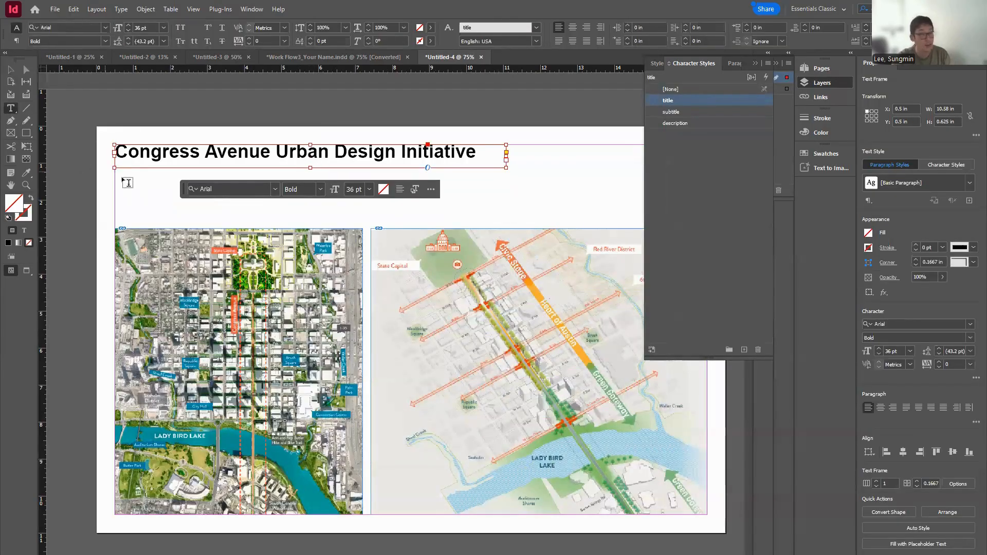
drag(115, 180, 506, 206)
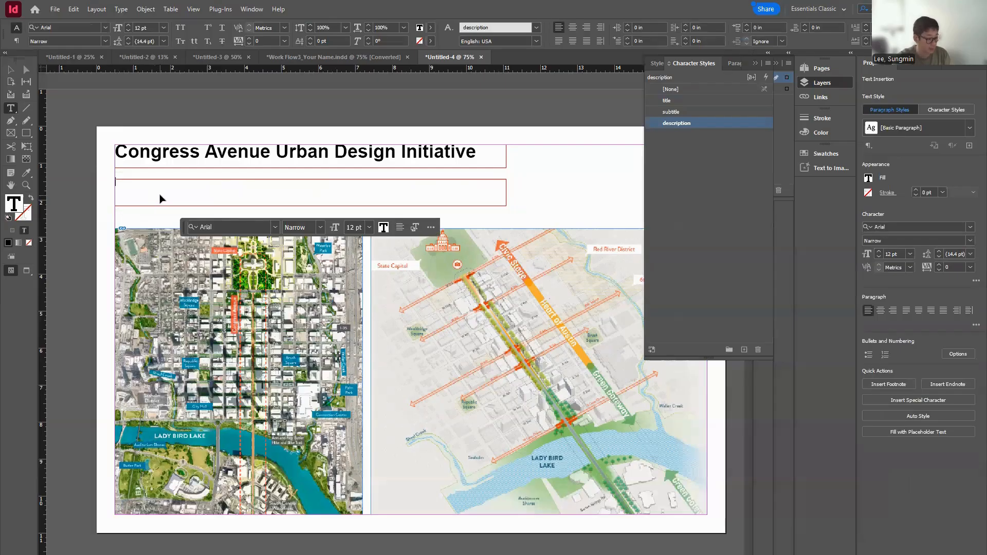
key(ctrl+v)
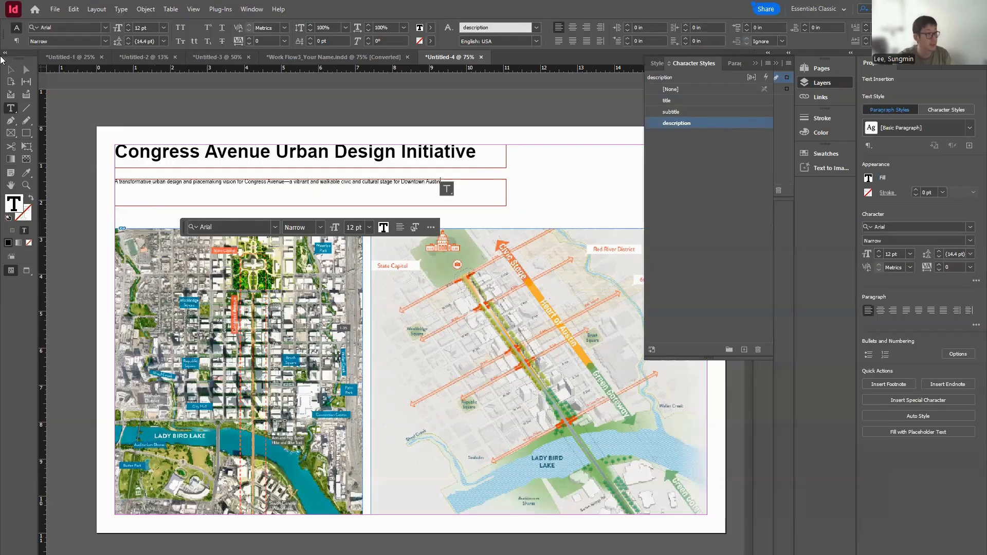
click(11, 69)
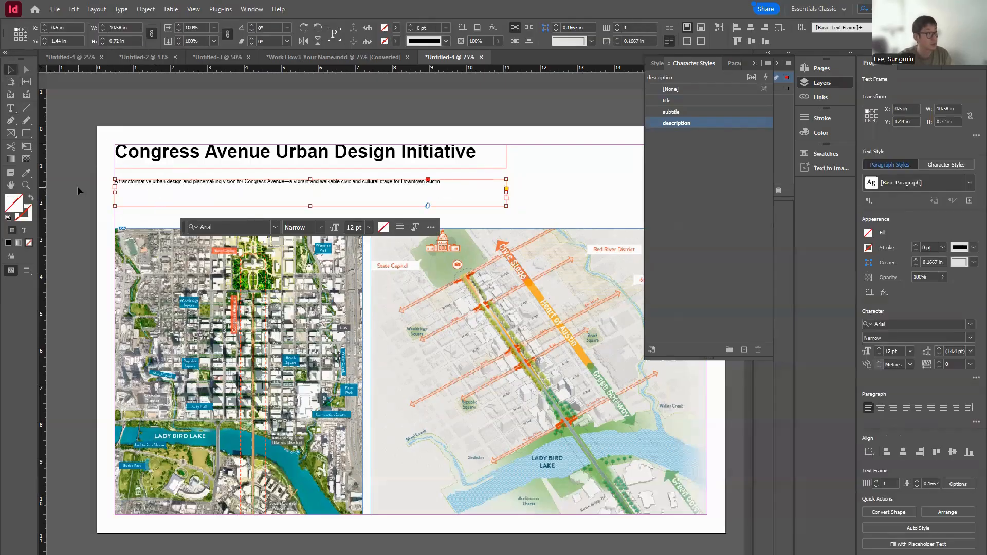
click(651, 113)
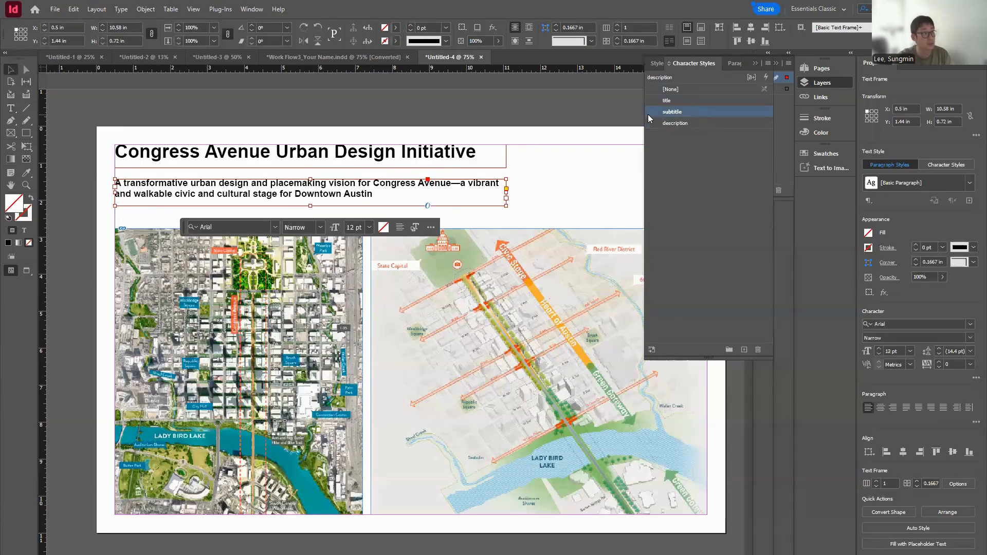
click(86, 208)
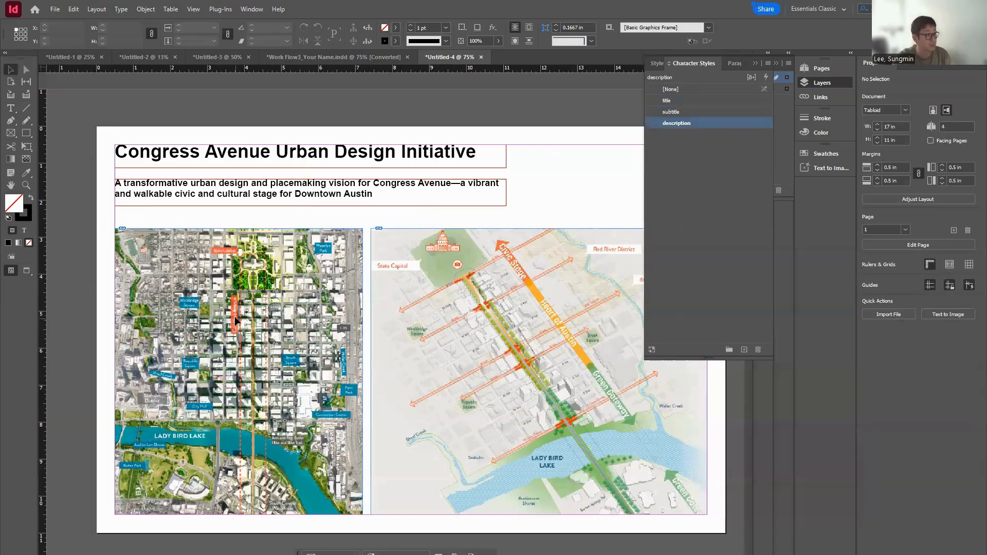
Select both Austin map images and move them upward on the page
click(824, 85)
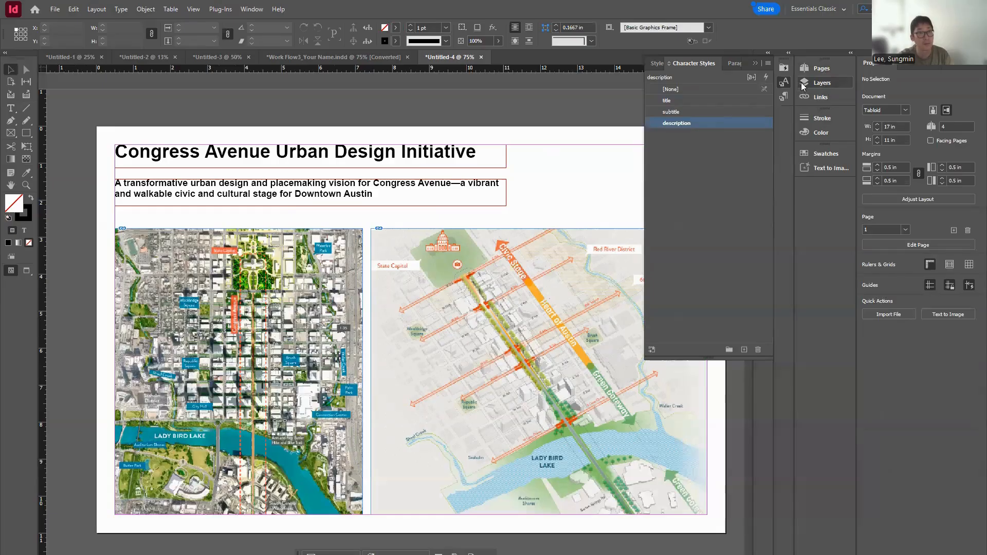
click(822, 81)
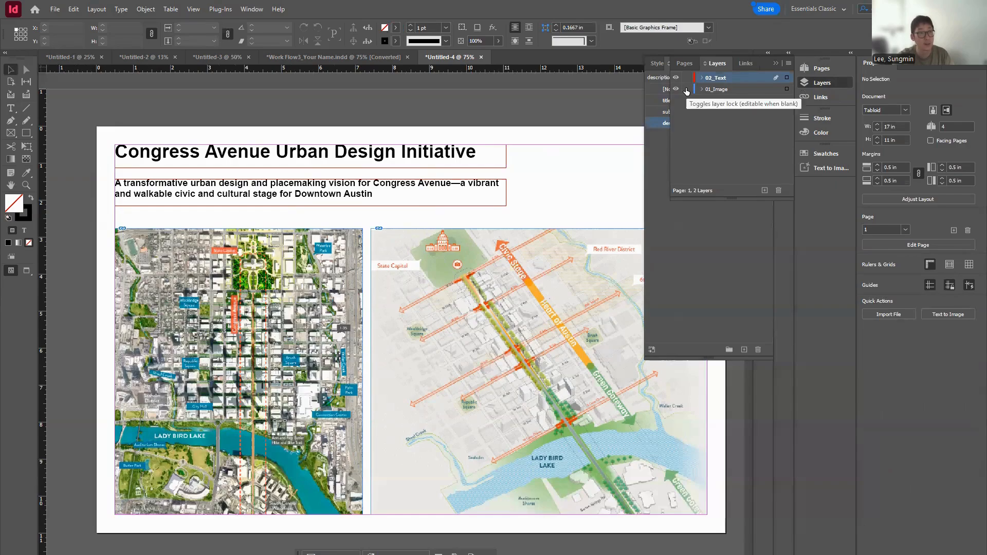
click(340, 329)
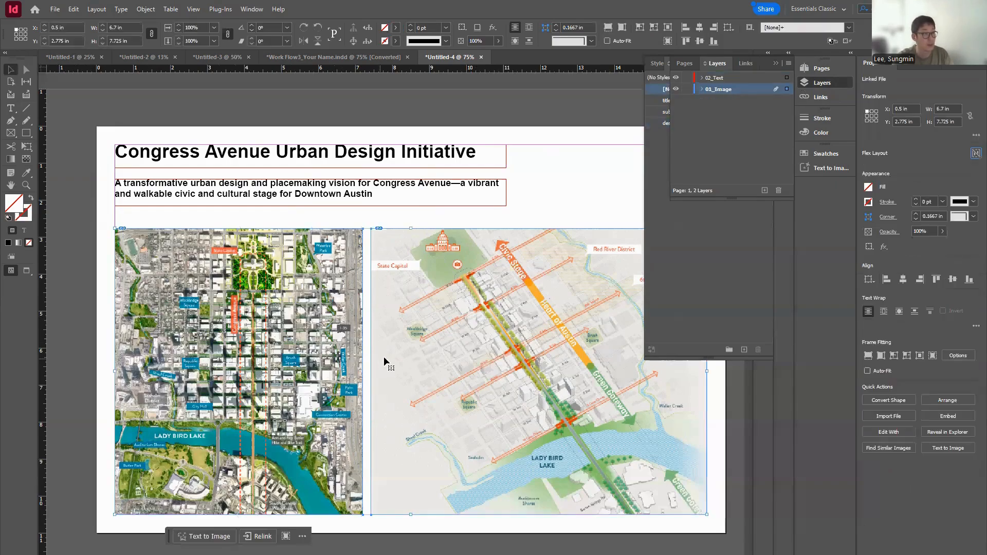
drag(453, 359, 451, 340)
drag(195, 317, 195, 311)
click(78, 295)
Nudge the subtitle frame up closer to the title
drag(170, 191, 170, 185)
click(85, 222)
click(11, 109)
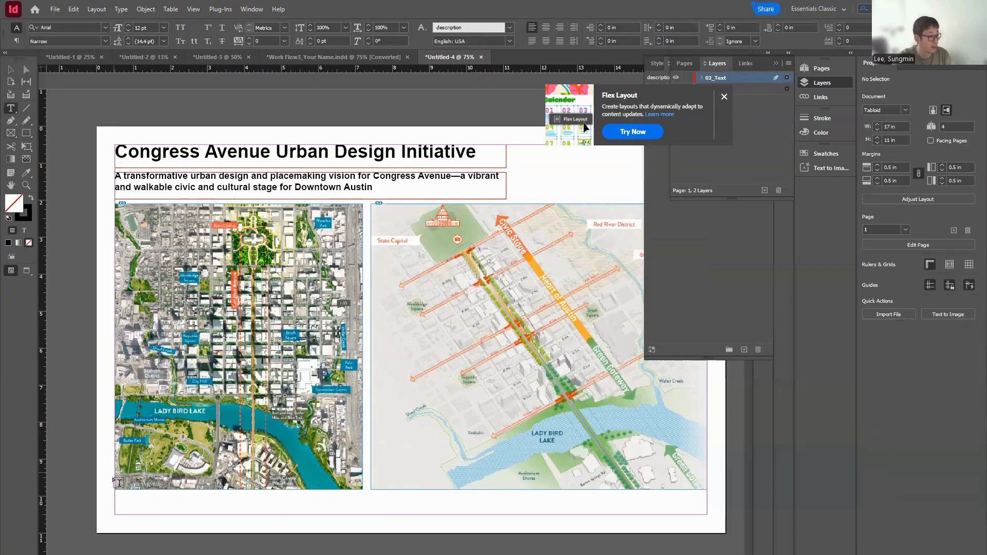
Add a 'dsdfdsfd' placeholder caption under the left map, duplicate it right and widen to 9.075 in
drag(115, 493, 362, 514)
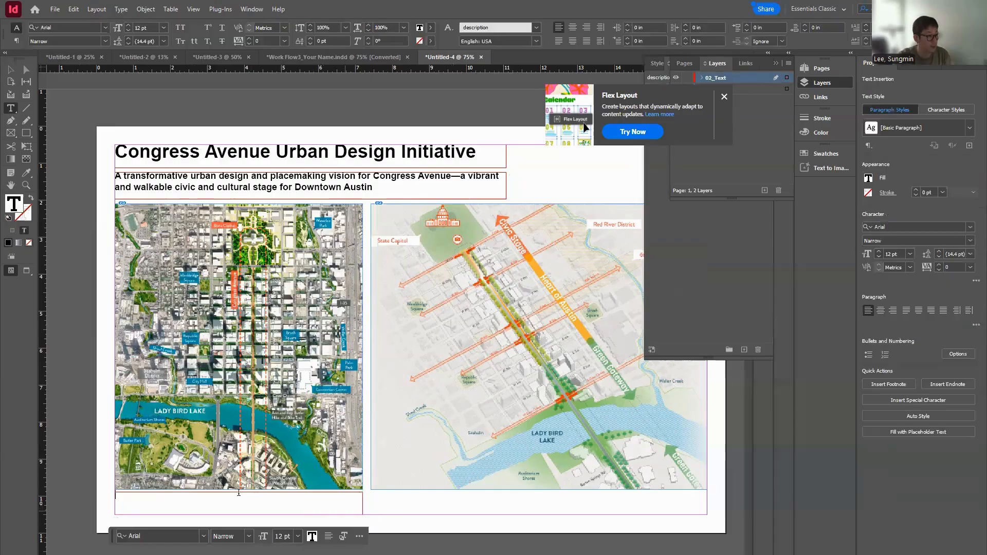
text(dsdfdsfdsfd)
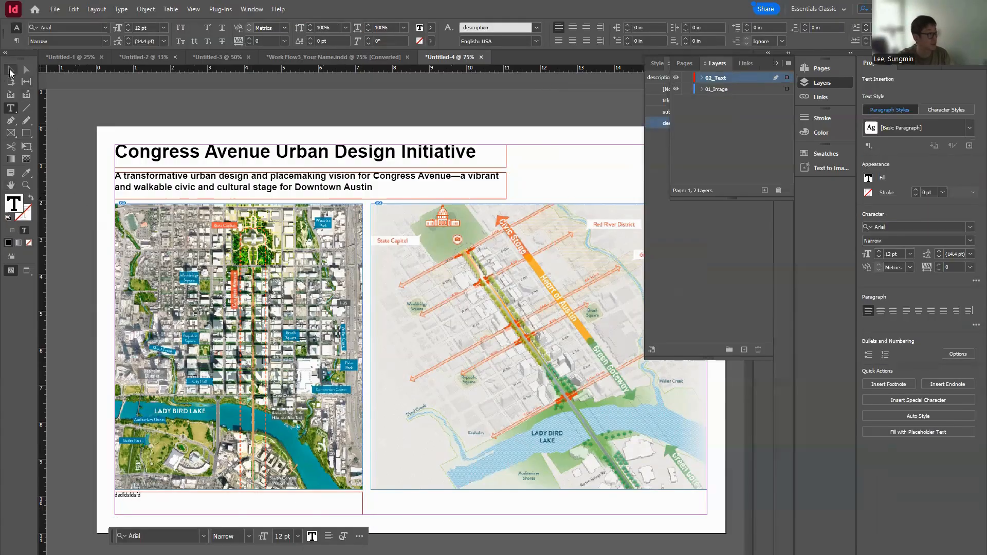
key(Escape)
drag(133, 497, 390, 520)
drag(619, 507, 706, 509)
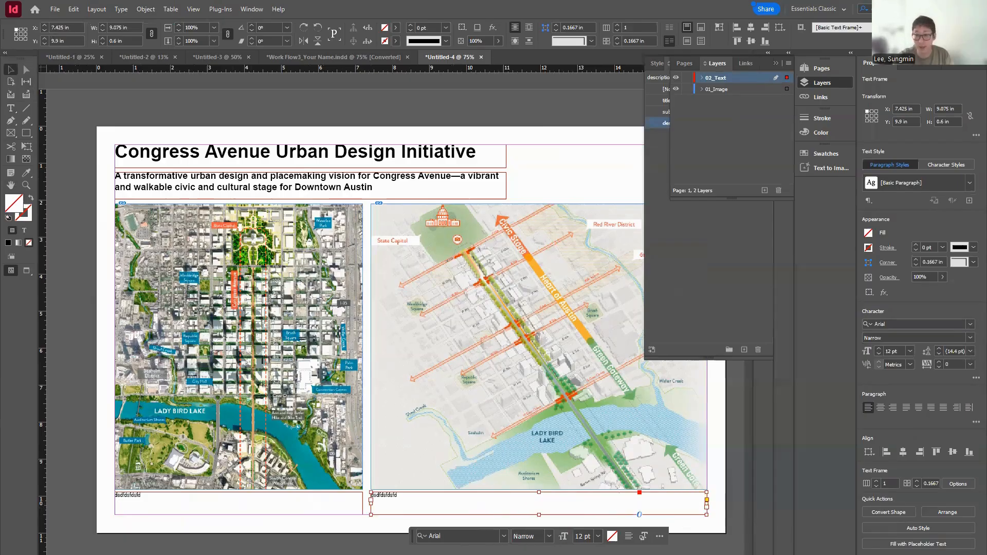
Select the Civic Spine map caption on the Sasaki page in Edge and return to InDesign
key(alt+Tab)
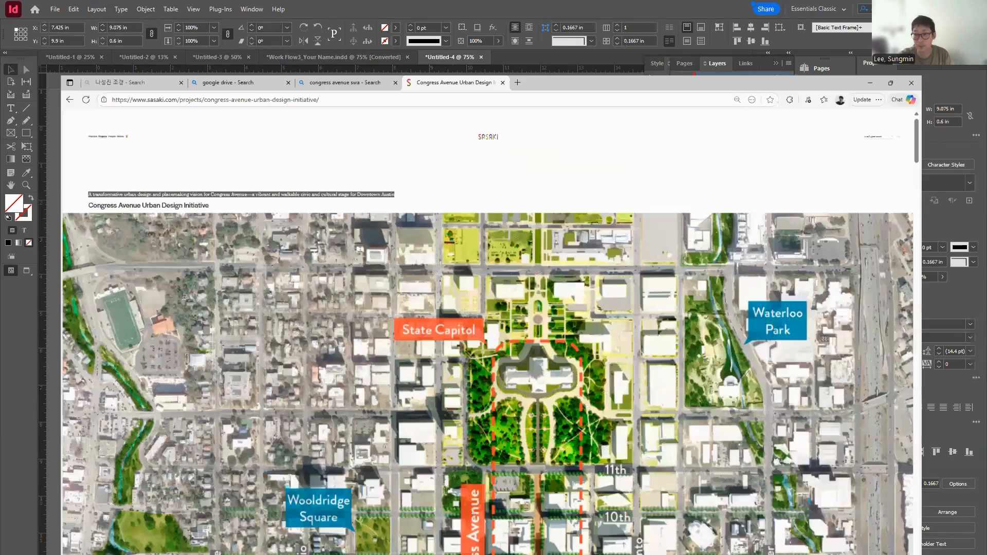
scroll(503, 379, down, 20)
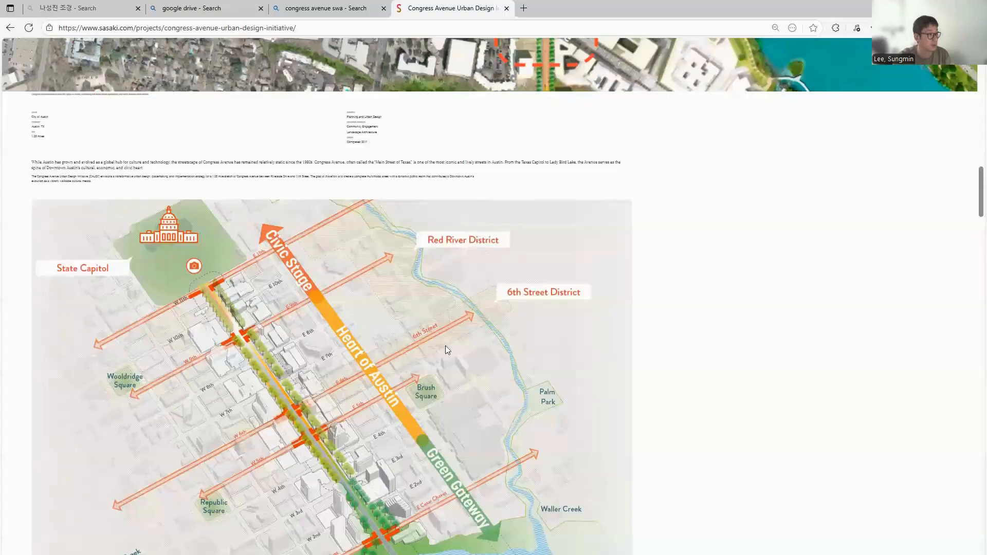
scroll(110, 280, up, 4)
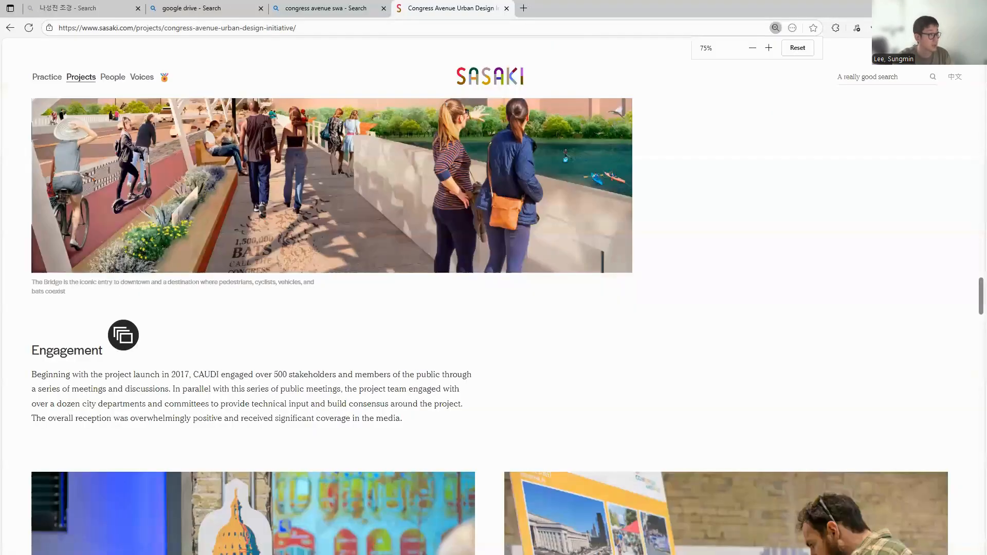
scroll(123, 336, up, 4)
scroll(123, 336, up, 5)
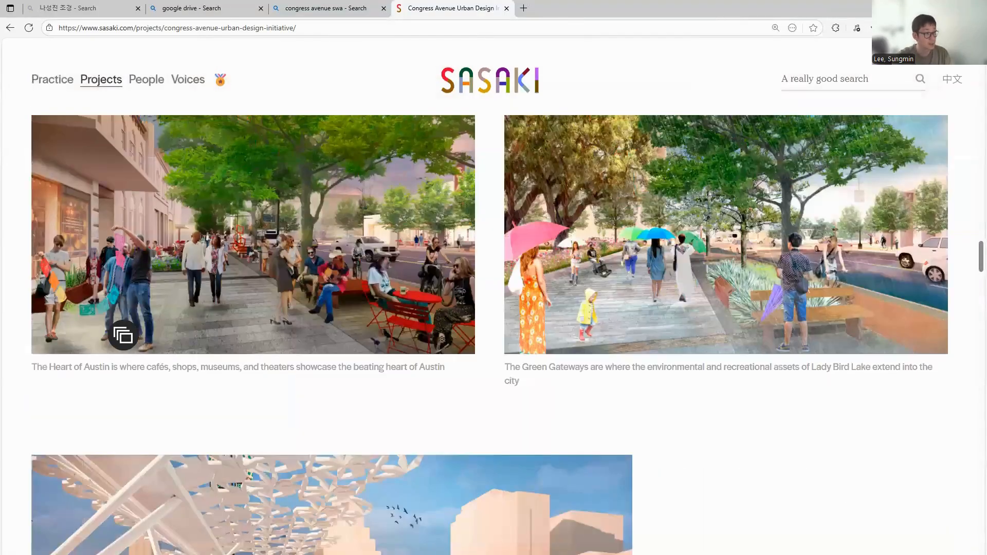
scroll(123, 335, up, 5)
scroll(123, 340, up, 5)
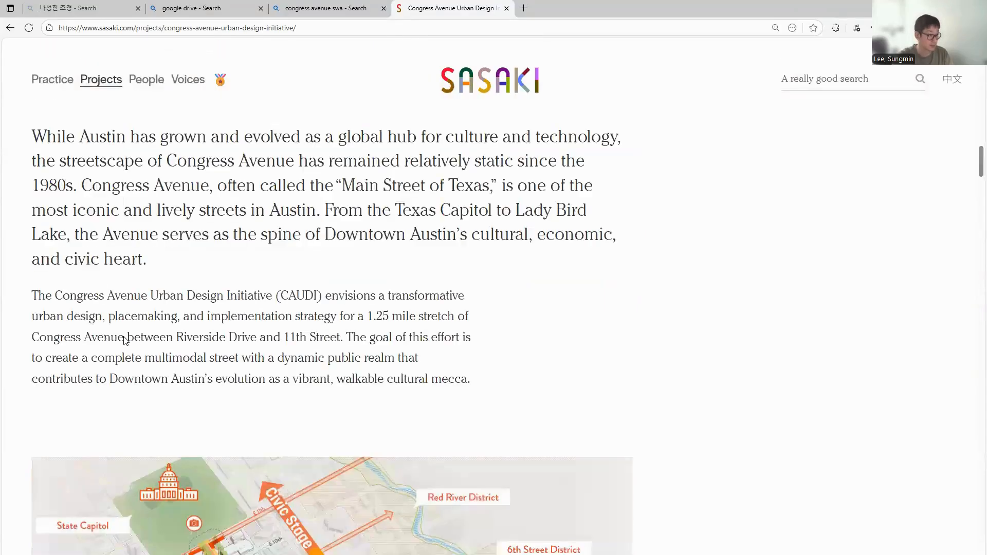
scroll(123, 337, up, 5)
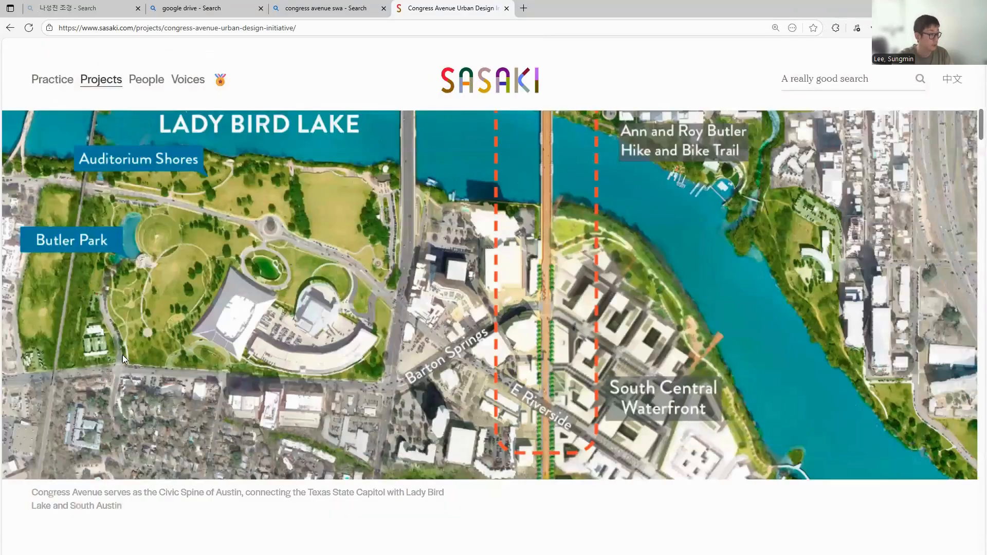
scroll(123, 353, down, 3)
drag(123, 353, 31, 338)
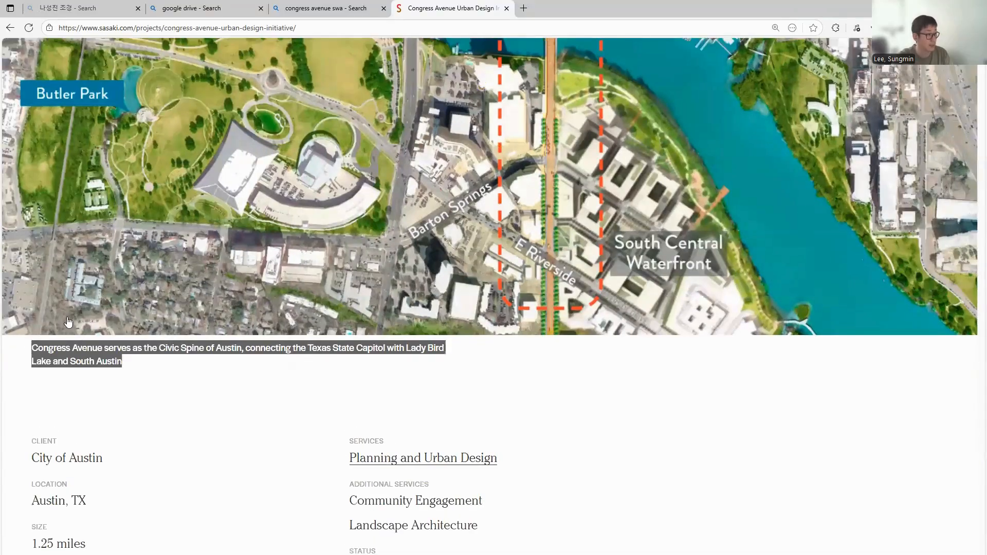
click(380, 247)
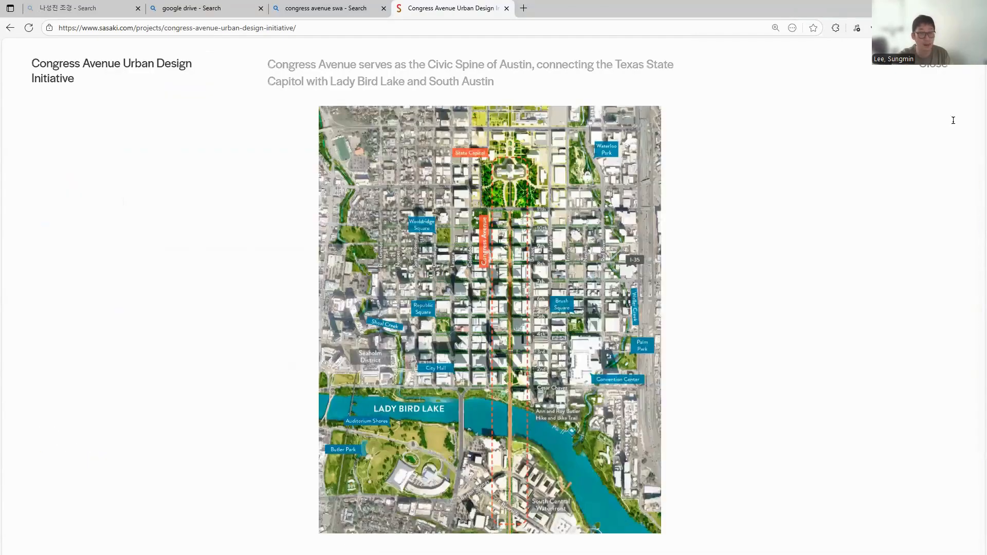
key(alt+Tab)
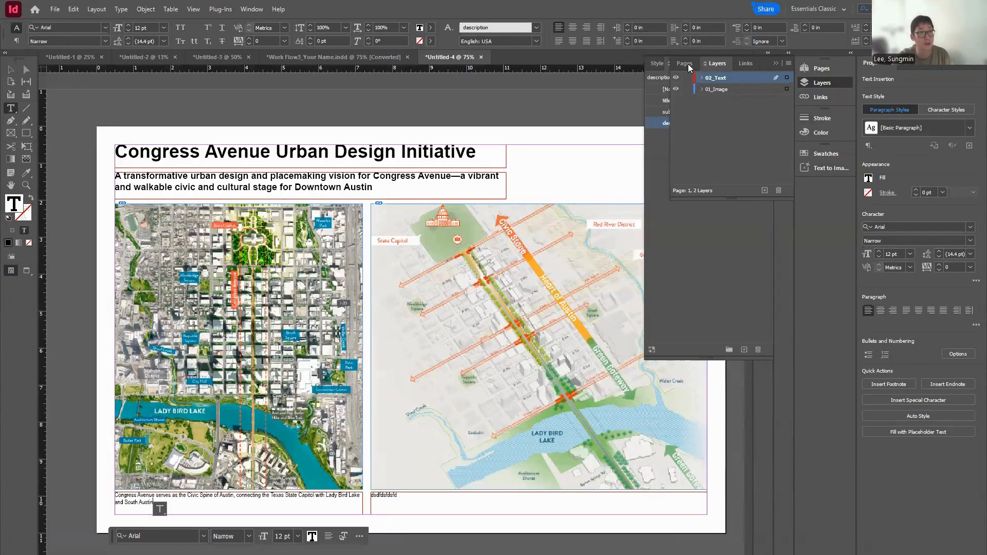
Paste the copied Congress Avenue caption over the placeholder text under the right map
click(659, 65)
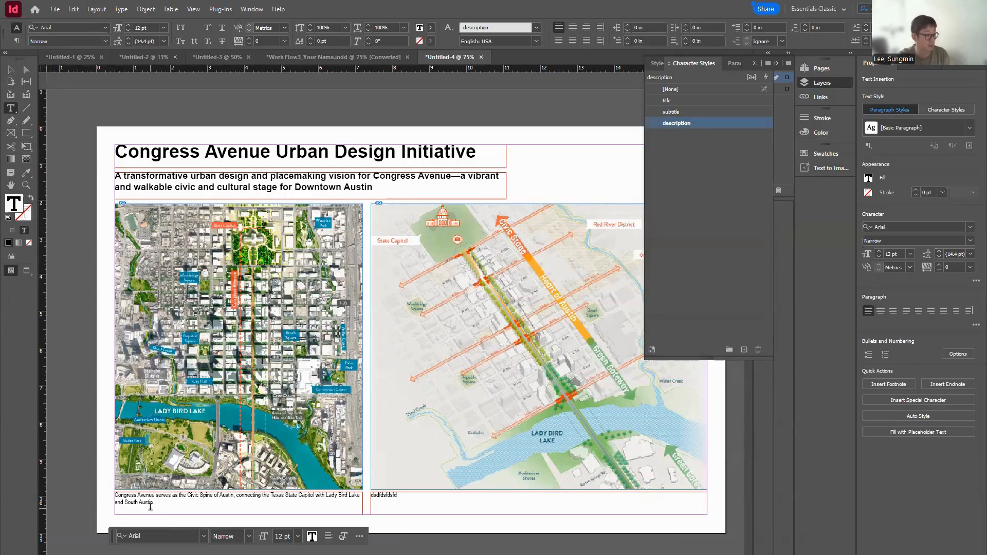
scroll(148, 507, left, 2)
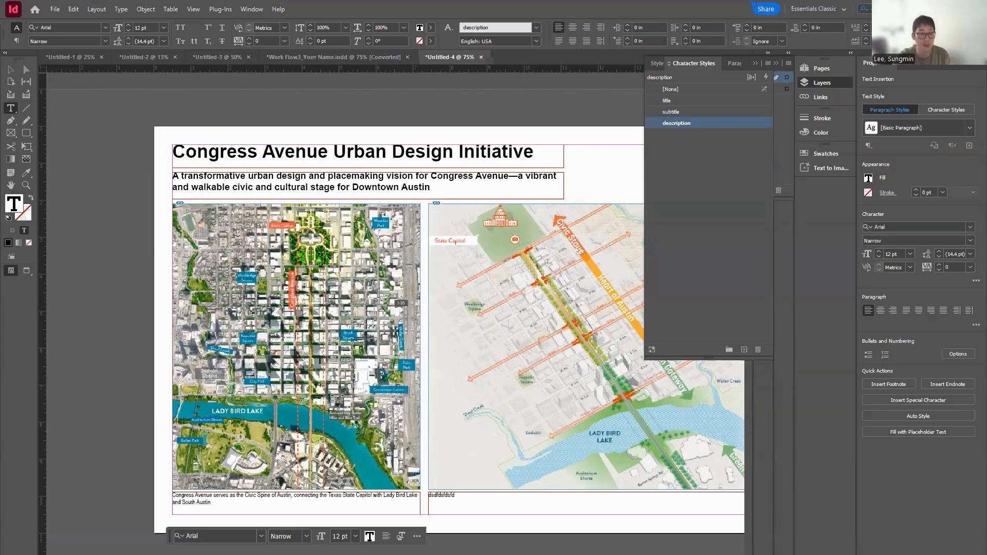
double_click(443, 496)
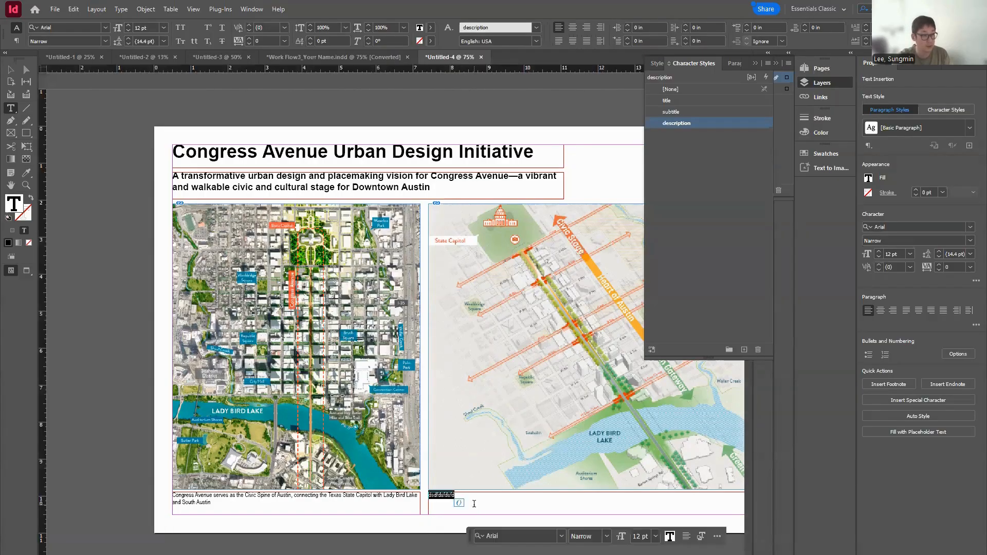
text(As Congress Avenue moves south from the state capitol it transitions from the city's civic stage to a green gateway along Lady Bird Lake that connects to a regional system of creeks and ecological corridors)
click(10, 69)
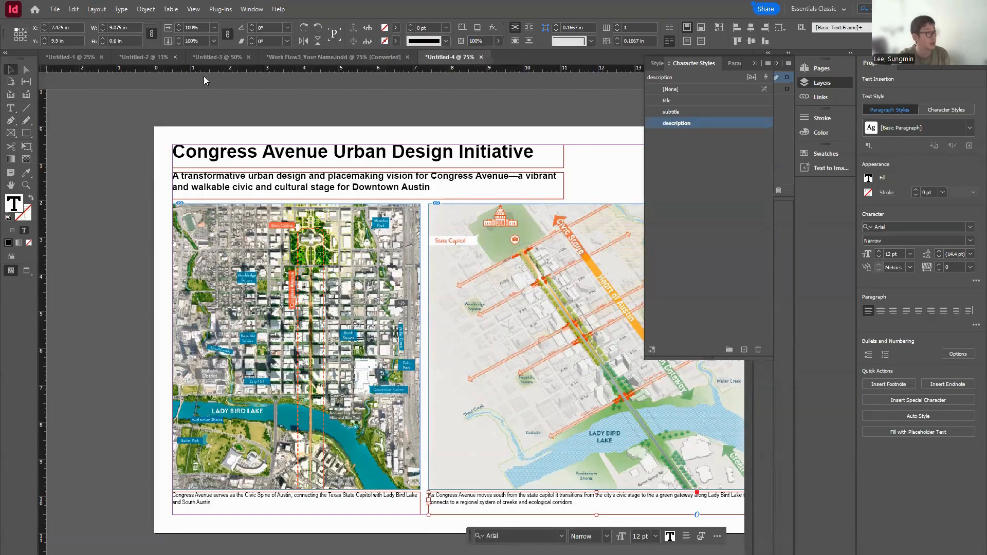
click(332, 99)
scroll(282, 194, right, 6)
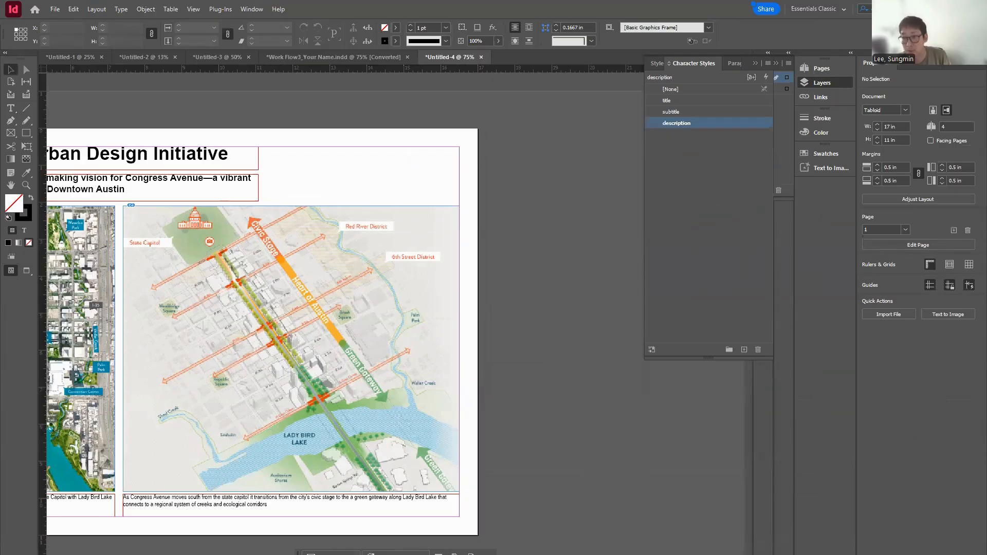
Draw a small text frame right of the title, duplicate and widen it, then copy the pair into three rows
click(11, 108)
drag(270, 147, 387, 166)
click(12, 71)
shift+click(331, 156)
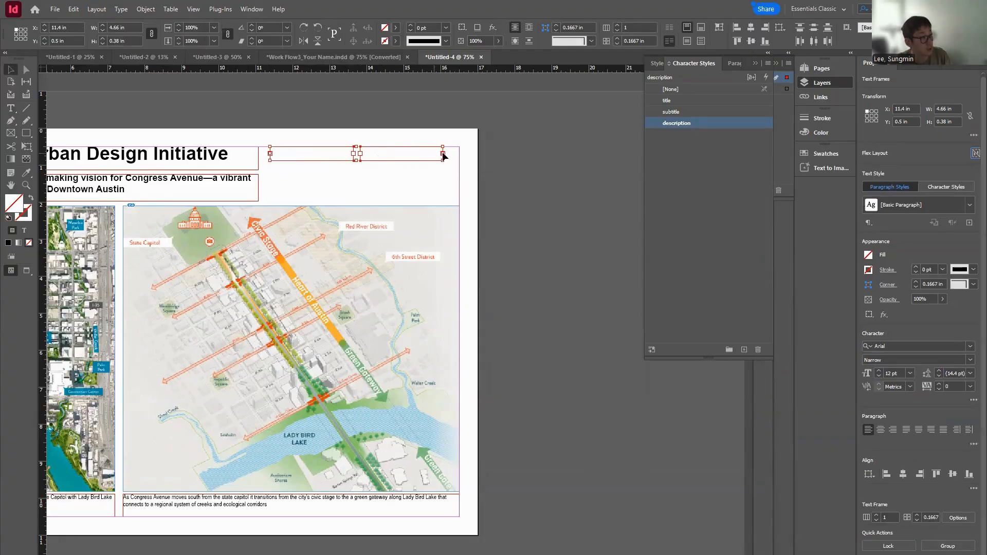
drag(443, 158, 459, 159)
drag(392, 164, 394, 182)
mouse_move(393, 183)
mouse_down()
mouse_move(383, 191)
mouse_move(391, 198)
mouse_up()
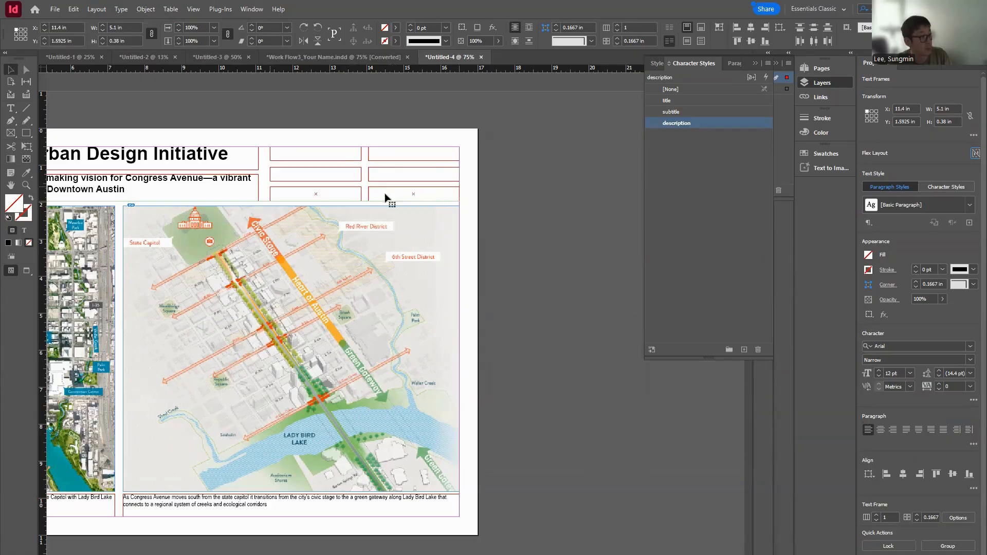
click(494, 213)
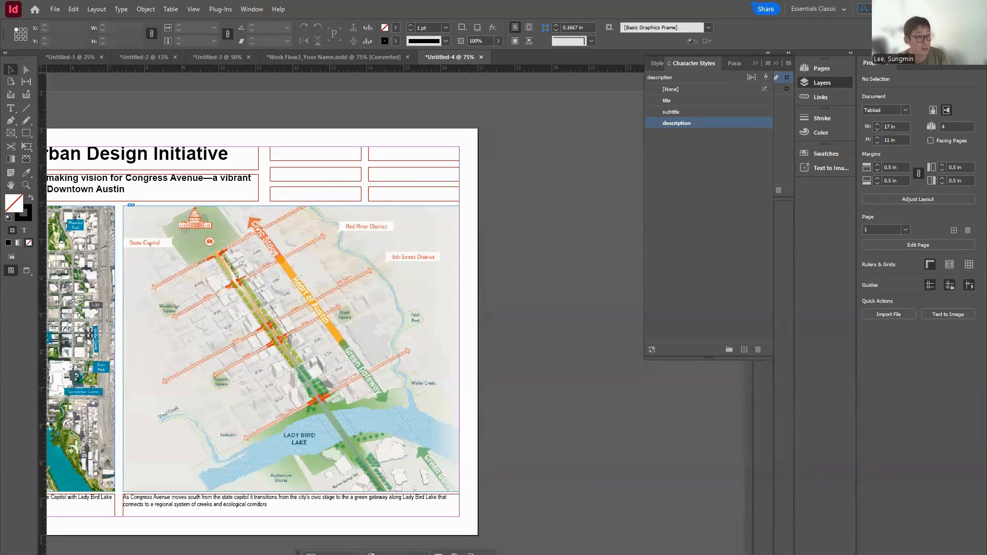
key(alt+Tab)
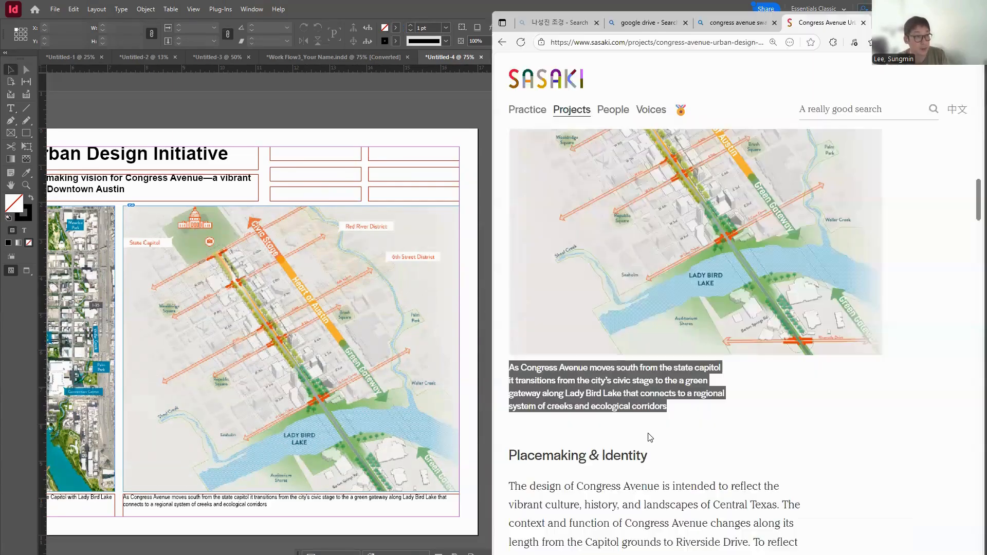
scroll(648, 433, down, 10)
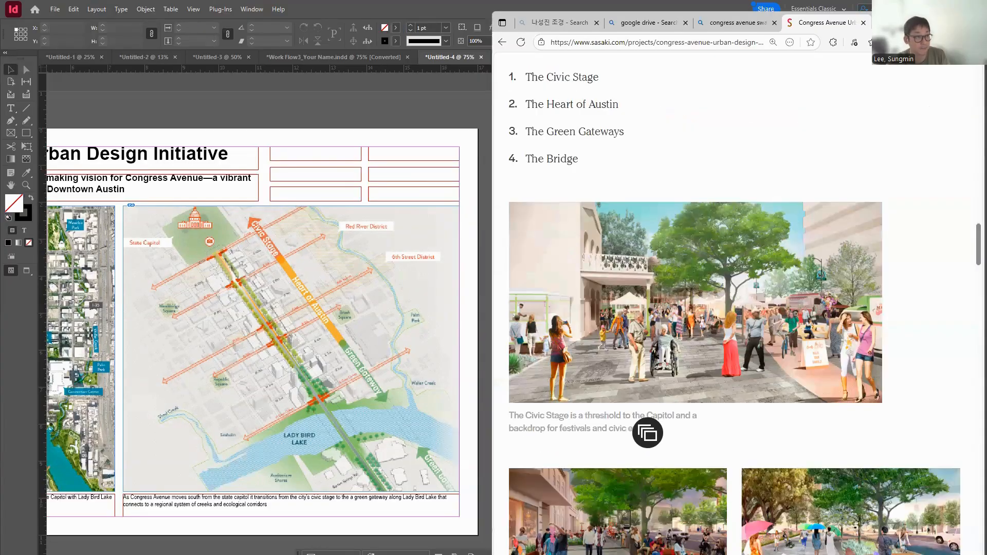
scroll(647, 433, up, 10)
scroll(584, 354, down, 3)
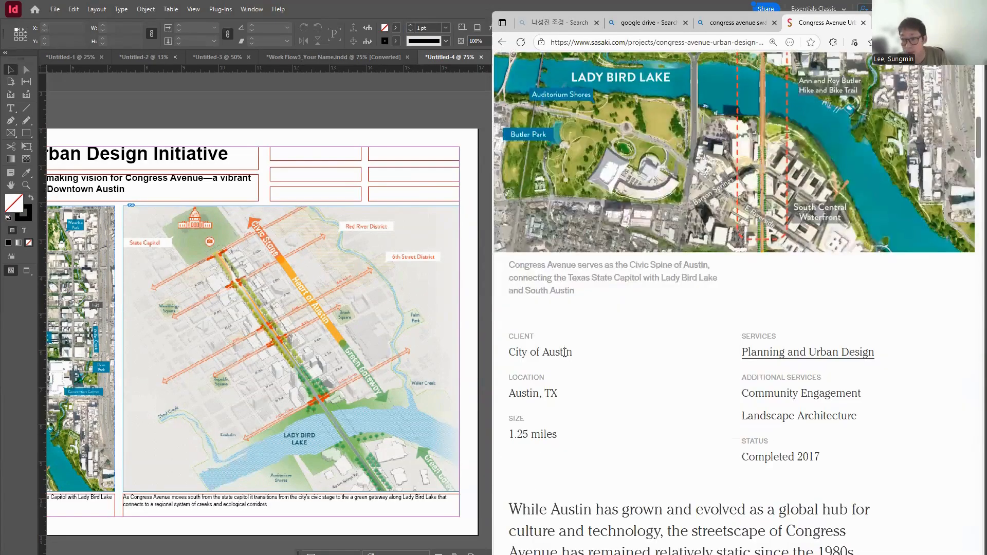
drag(572, 351, 497, 335)
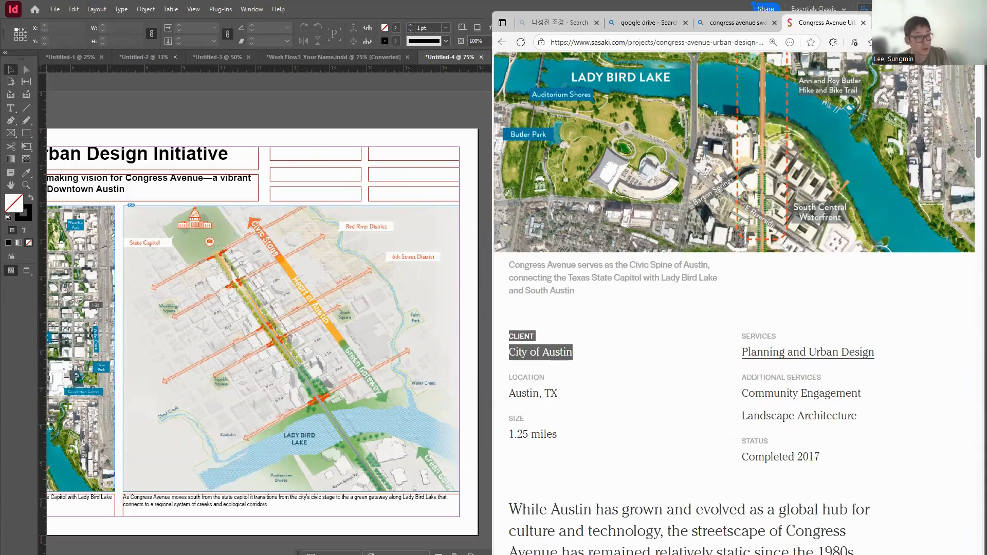
key(alt+Tab)
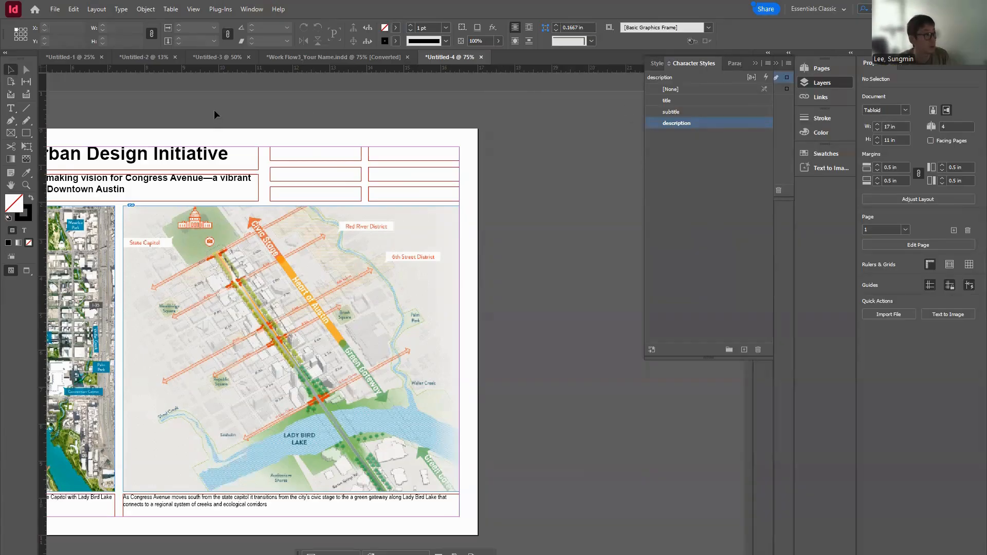
Paste the 'City of Austin' text into the top-left frame and shorten that frame from its top
click(300, 154)
scroll(302, 153, up, 1)
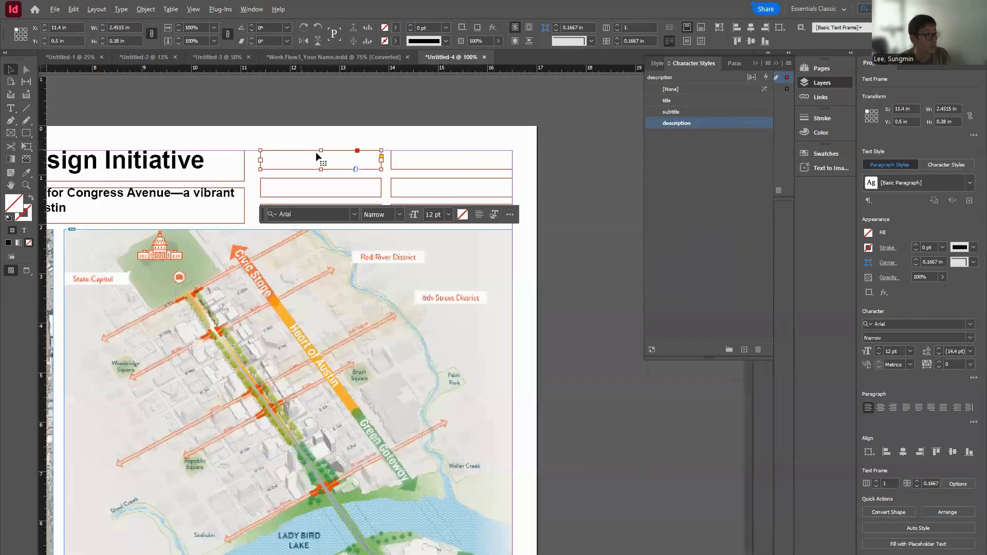
scroll(320, 152, up, 1)
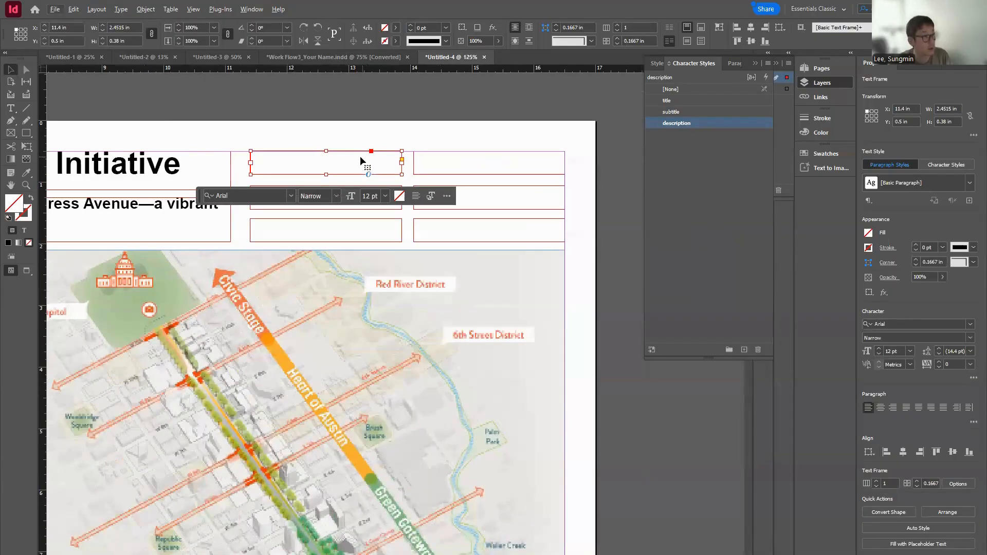
shift+click(438, 167)
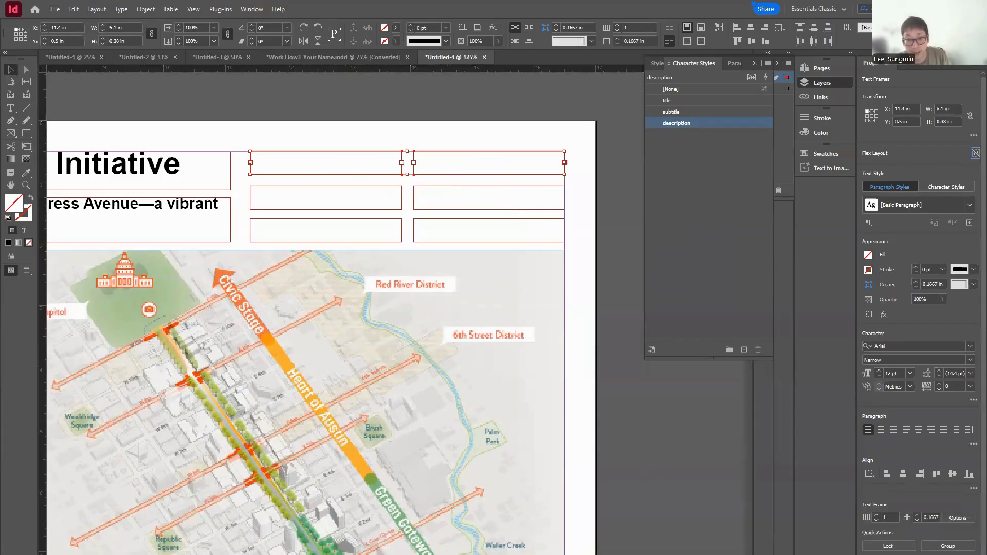
double_click(261, 162)
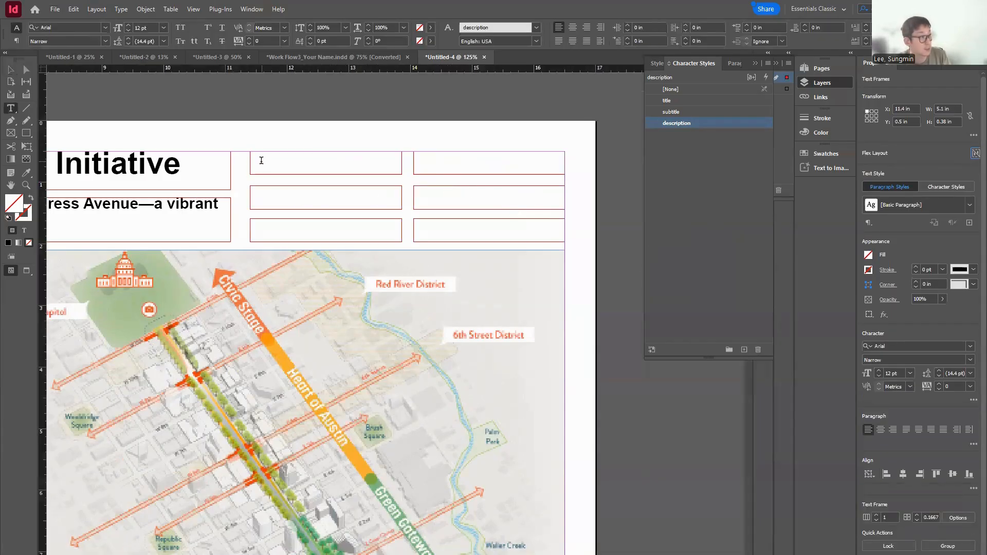
text(City of Austin)
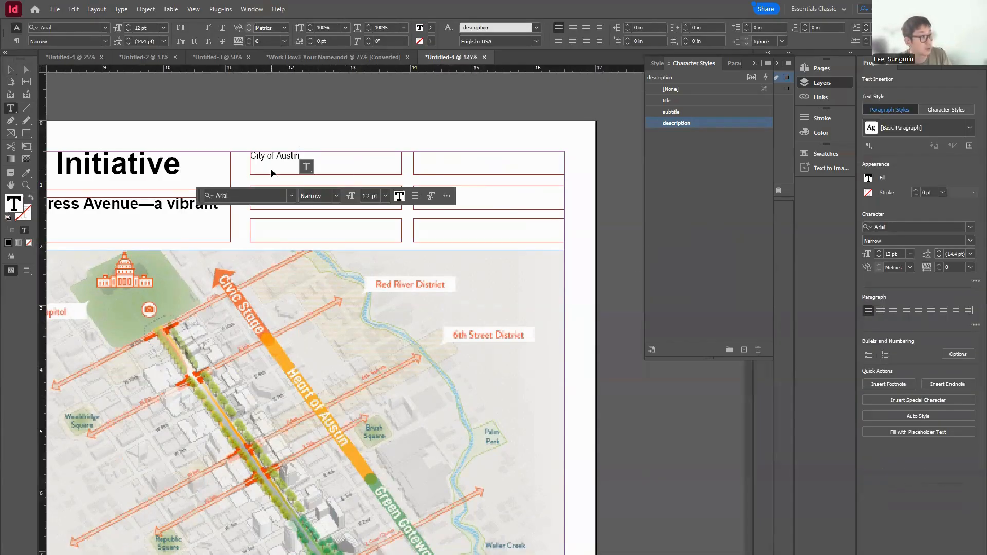
click(11, 69)
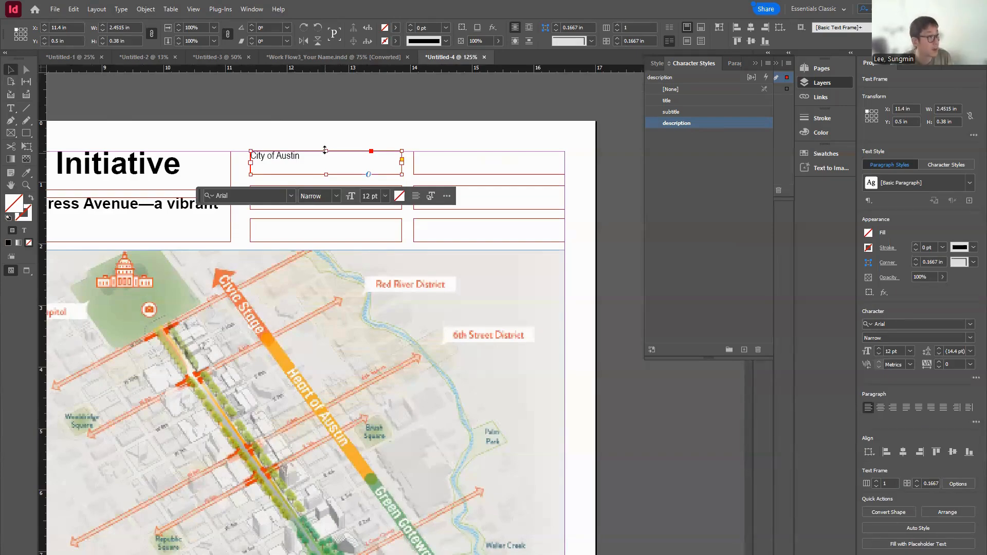
drag(327, 152, 327, 159)
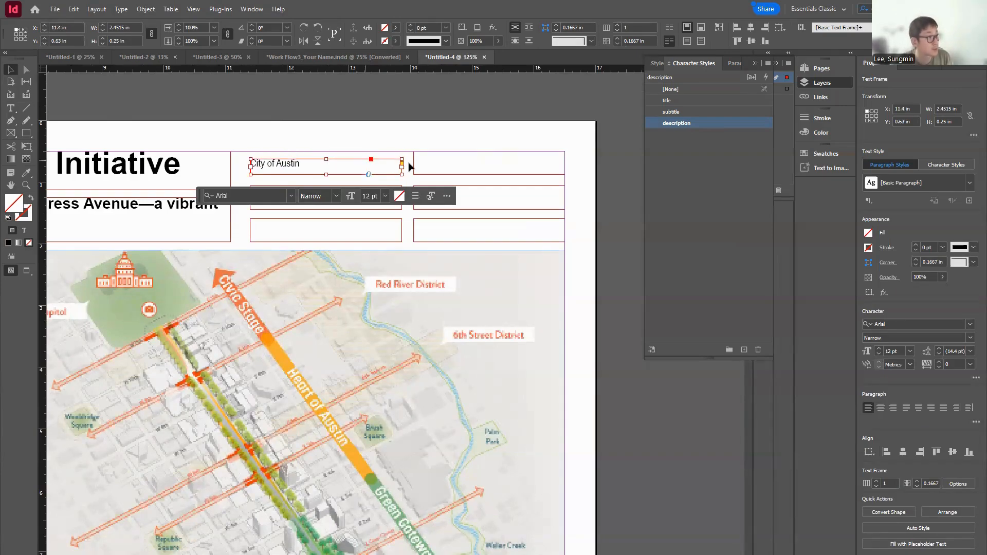
Delete the remaining empty frames from the grid
click(432, 161)
key(Delete)
click(446, 208)
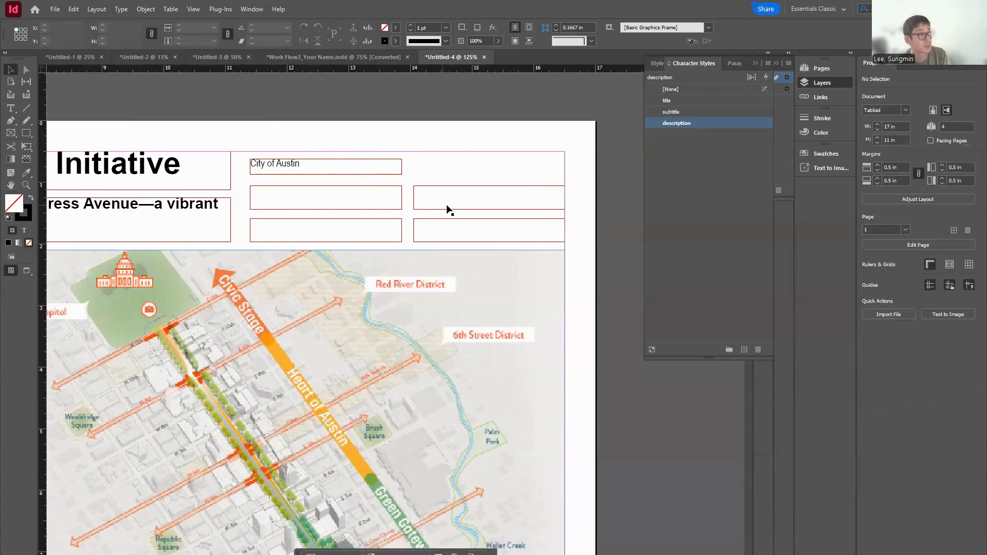
key(Delete)
click(450, 239)
key(Delete)
click(367, 230)
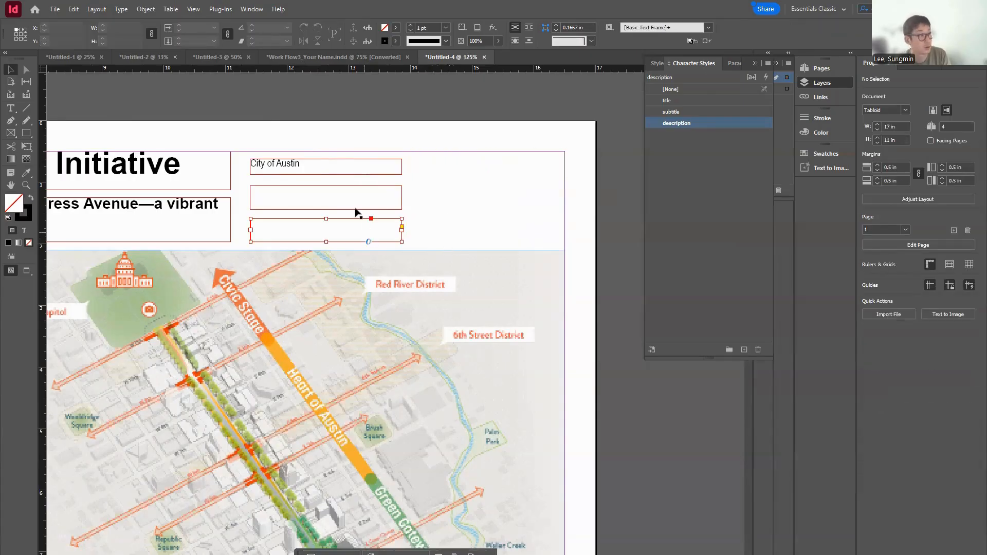
key(Delete)
click(344, 202)
key(Delete)
Copy the City of Austin frame above itself and retype the copy as 'CLIENT'
mouse_move(278, 166)
mouse_down()
mouse_move(277, 174)
mouse_move(276, 160)
mouse_up()
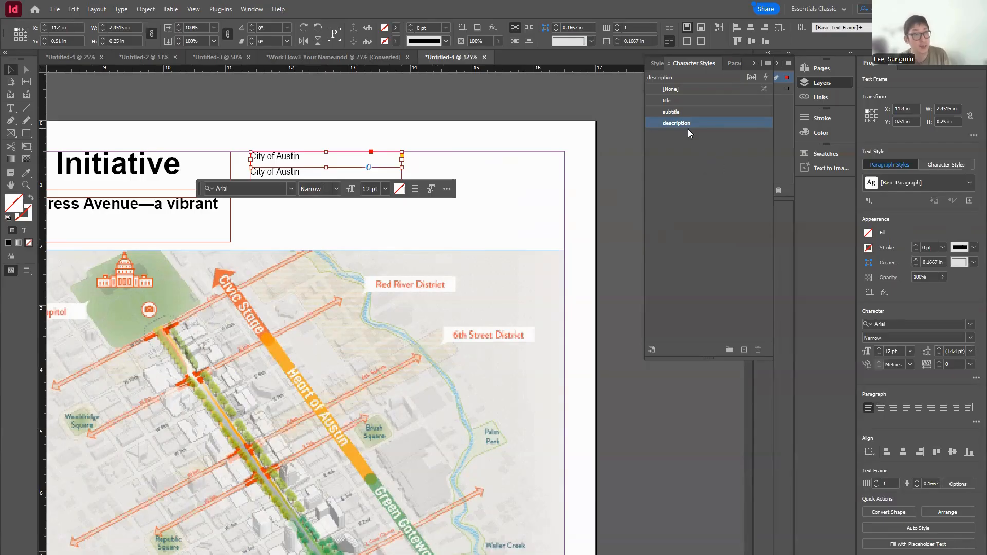
double_click(283, 159)
key(ctrl+a)
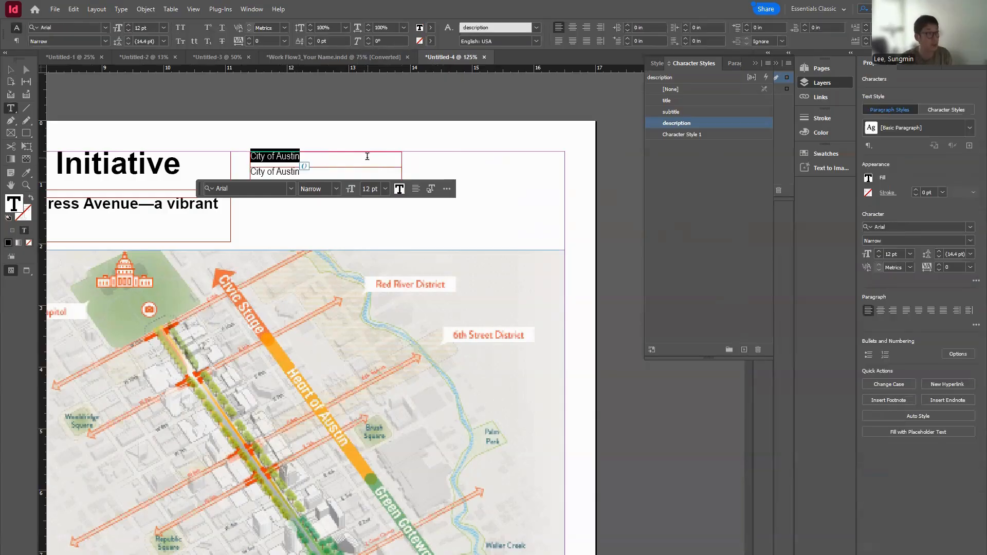
text(CLIENT)
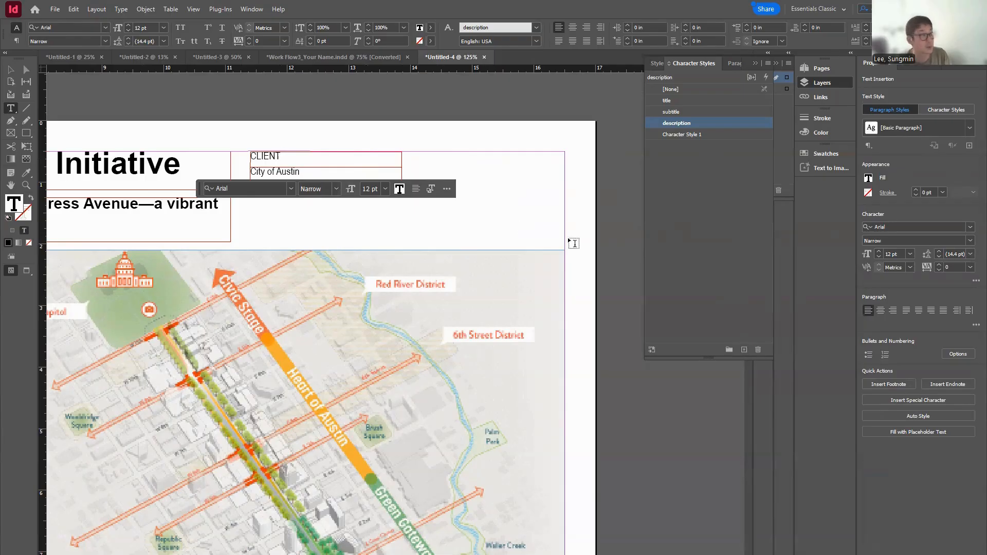
Apply Character Style 1 to the CLIENT text and open that style's settings
click(675, 135)
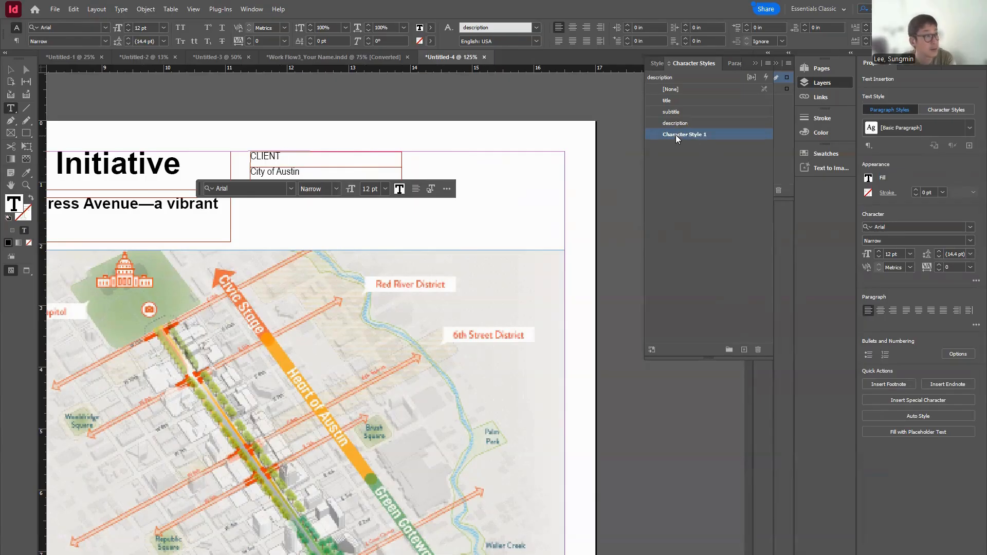
click(681, 134)
click(712, 187)
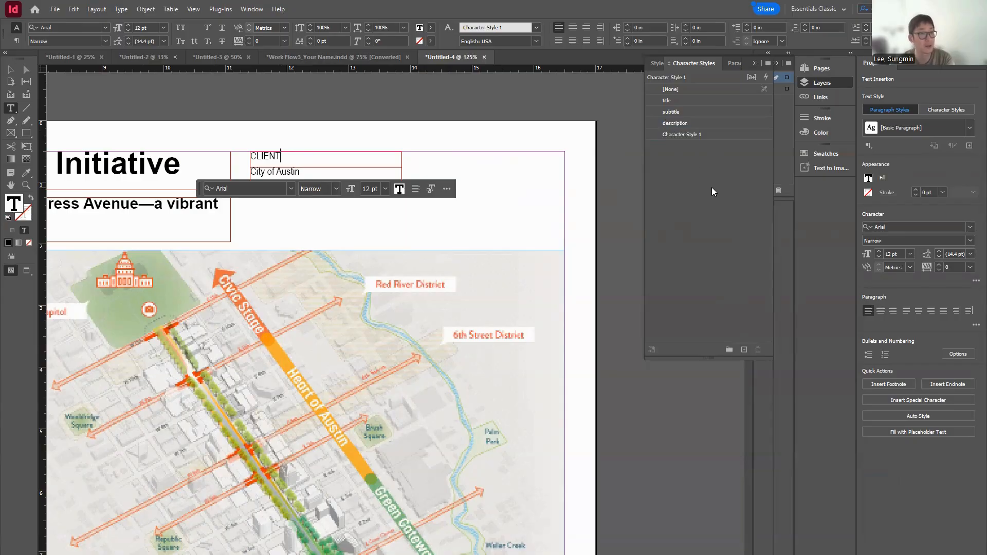
click(683, 133)
click(683, 132)
click(687, 150)
click(690, 132)
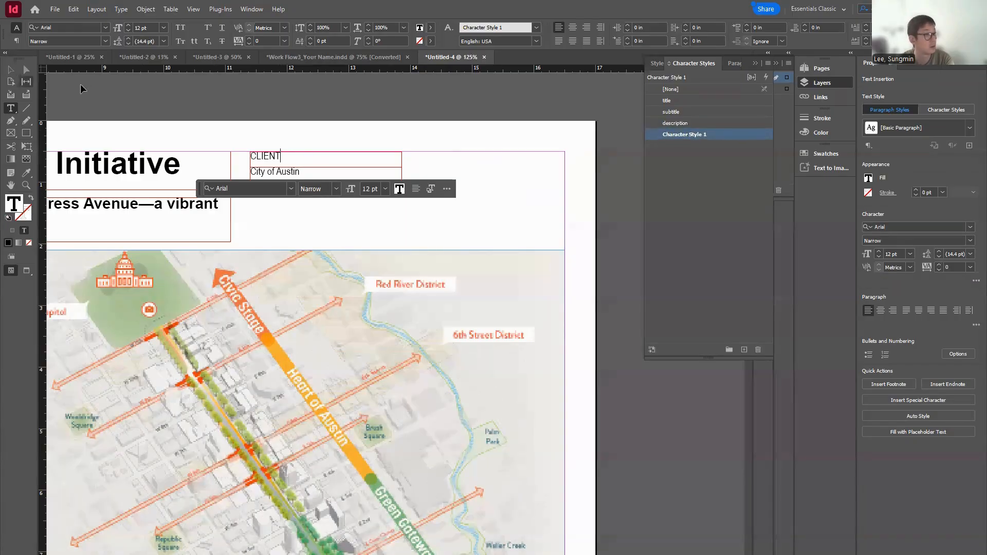
key(Escape)
double_click(683, 132)
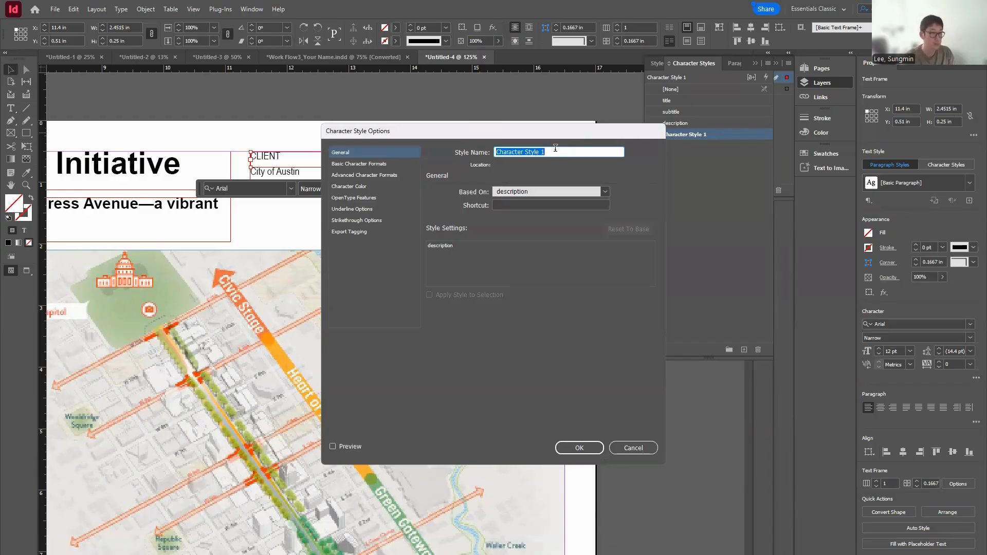
text(SUBTITLE)
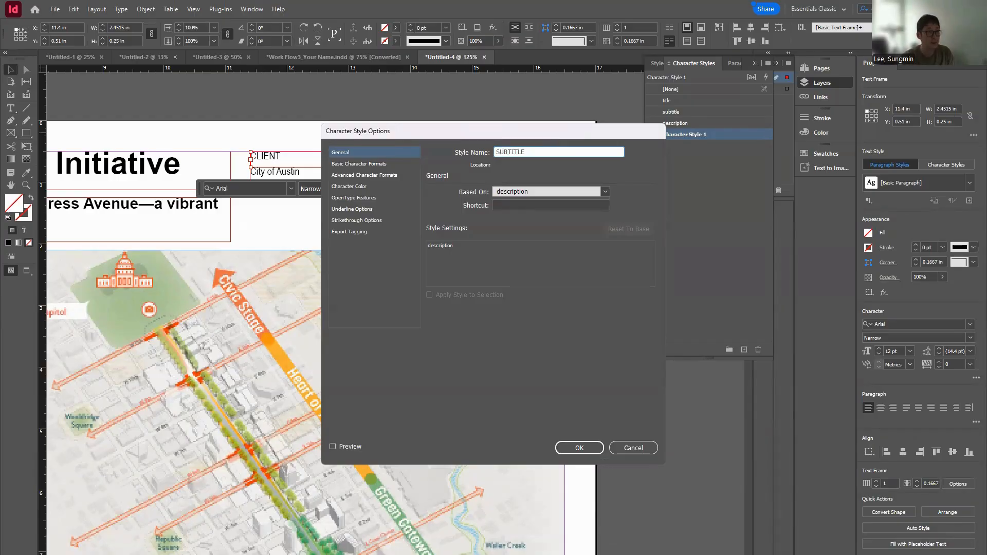
key(BackSpace)
key(BackSpace)
key(BackSpace)
key(BackSpace)
key(BackSpace)
key(BackSpace)
key(BackSpace)
key(BackSpace)
text(description title)
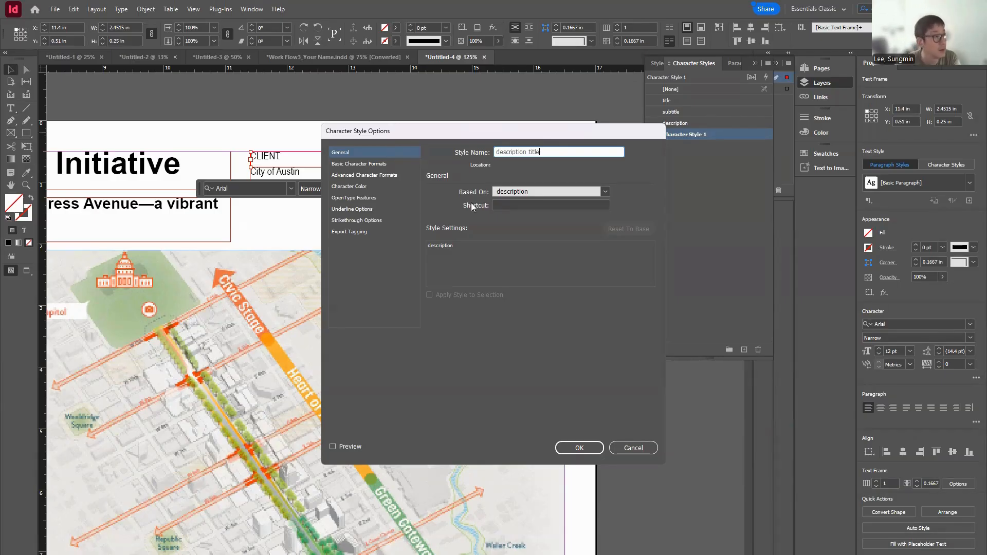
click(348, 164)
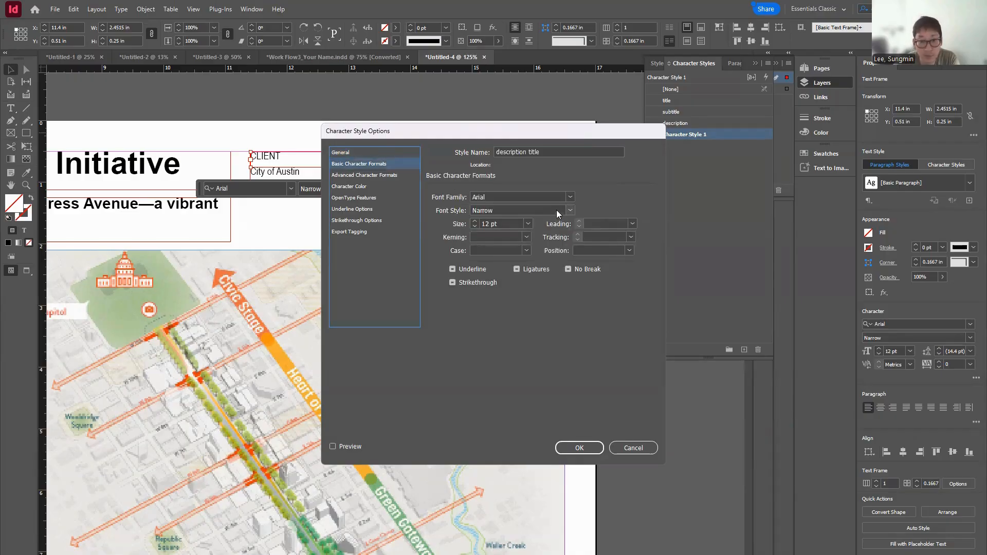
click(570, 210)
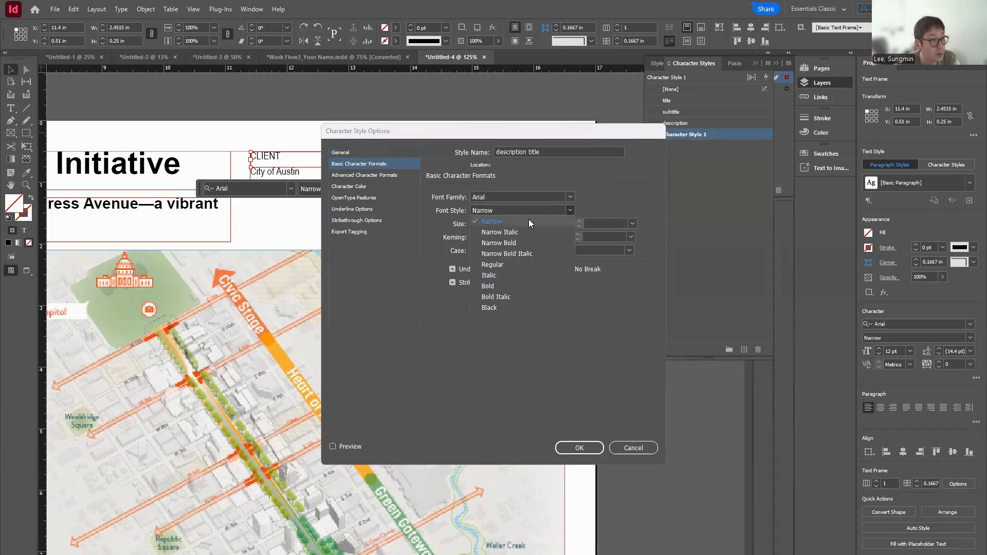
click(510, 241)
drag(507, 223, 418, 226)
text(10)
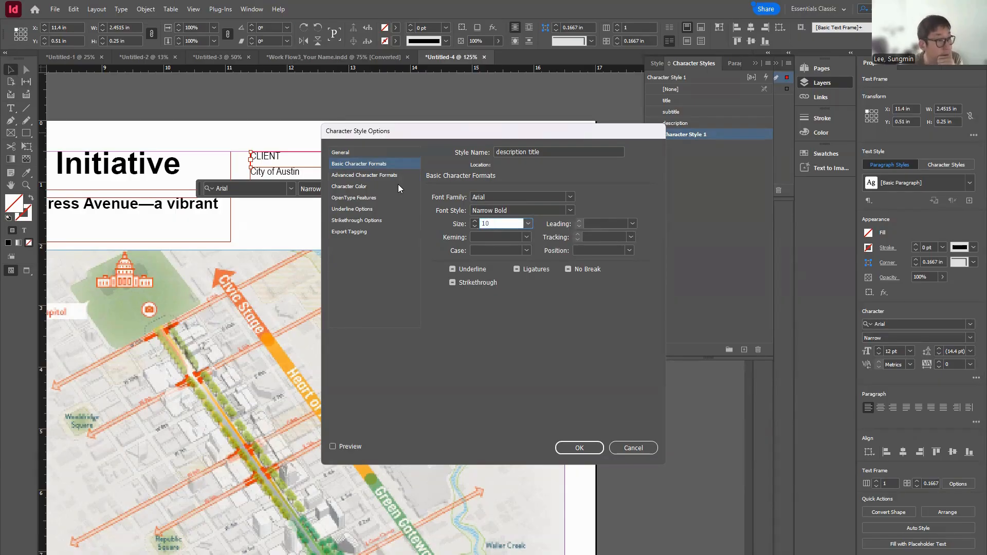
click(358, 176)
click(353, 186)
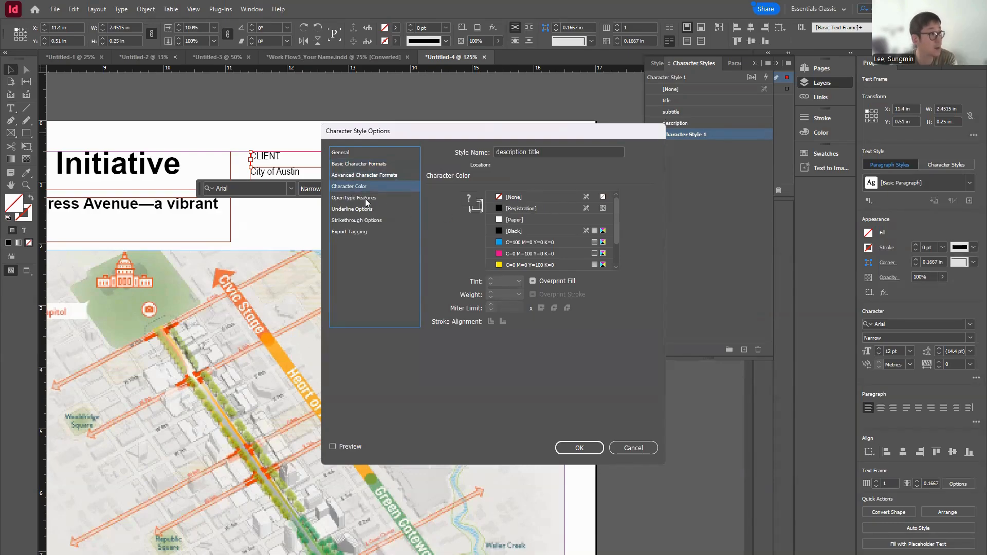
click(501, 210)
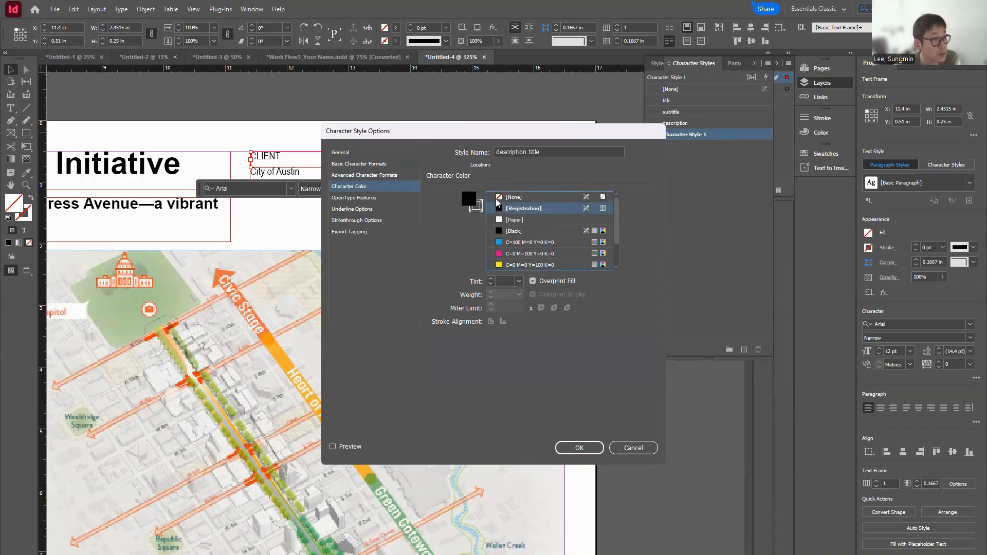
scroll(526, 248, down, 1)
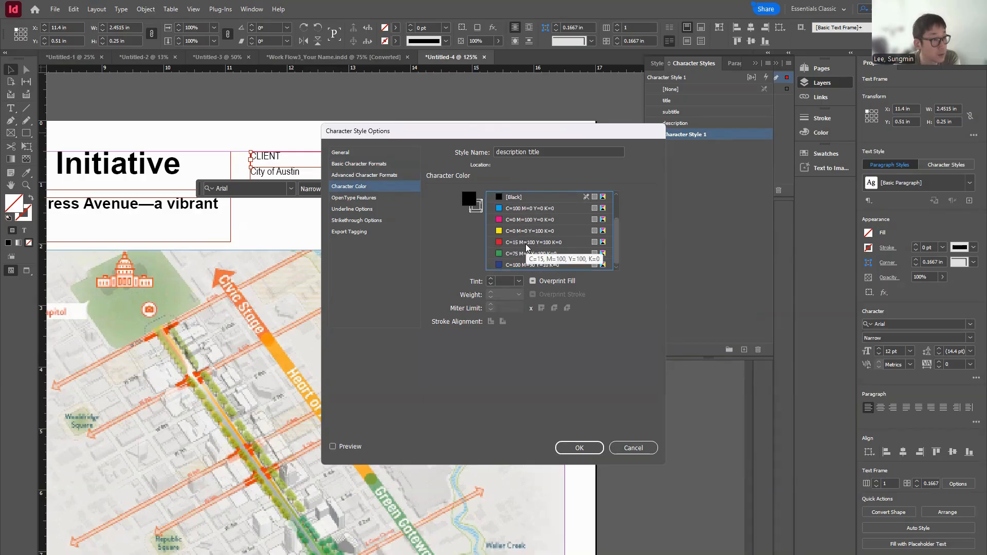
scroll(526, 248, up, 1)
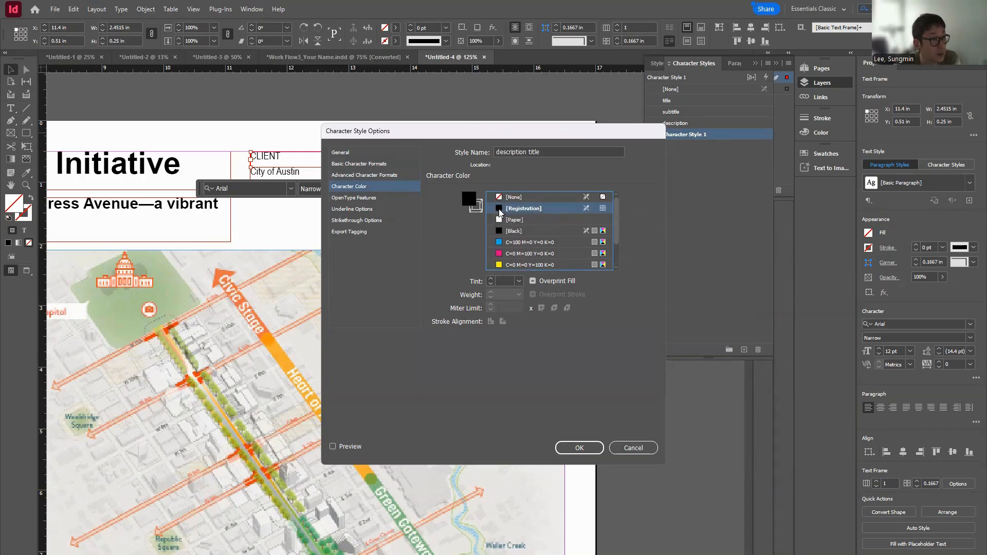
click(501, 230)
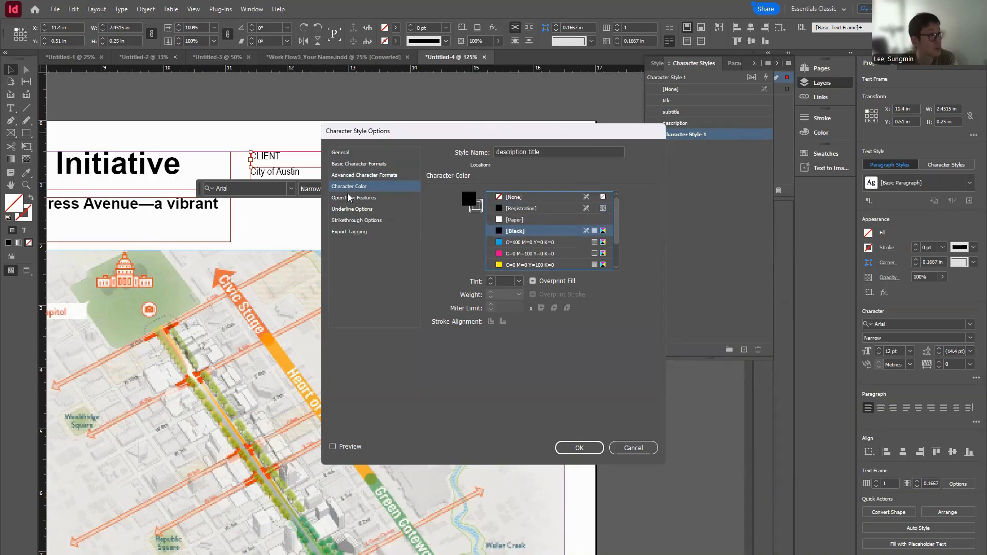
click(625, 449)
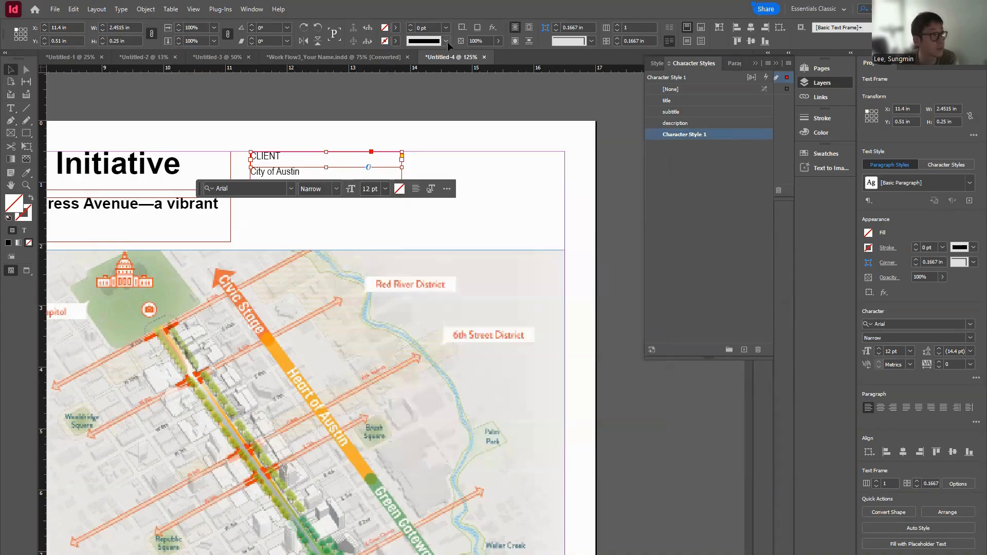
Format the word CLIENT as 10 pt Arial Narrow Bold
click(828, 132)
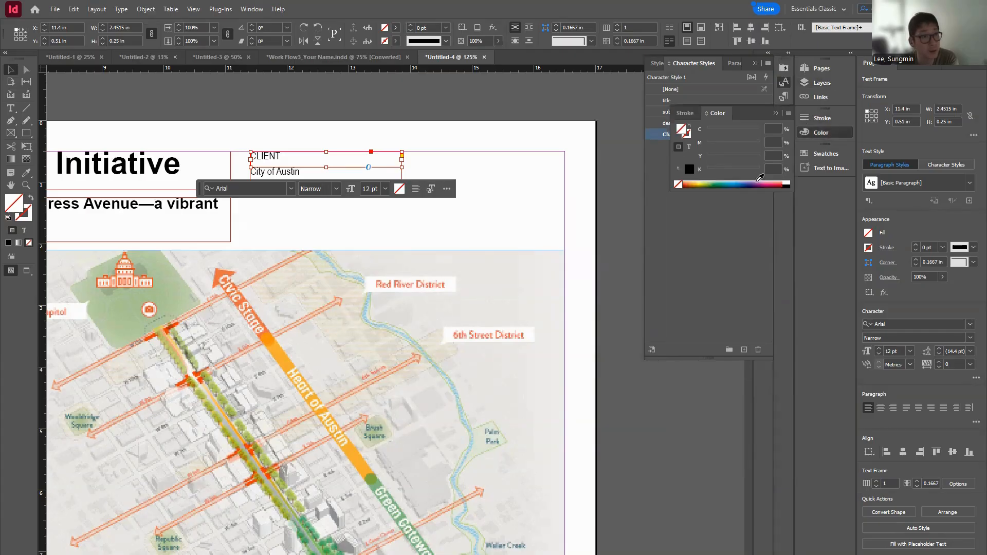
double_click(318, 154)
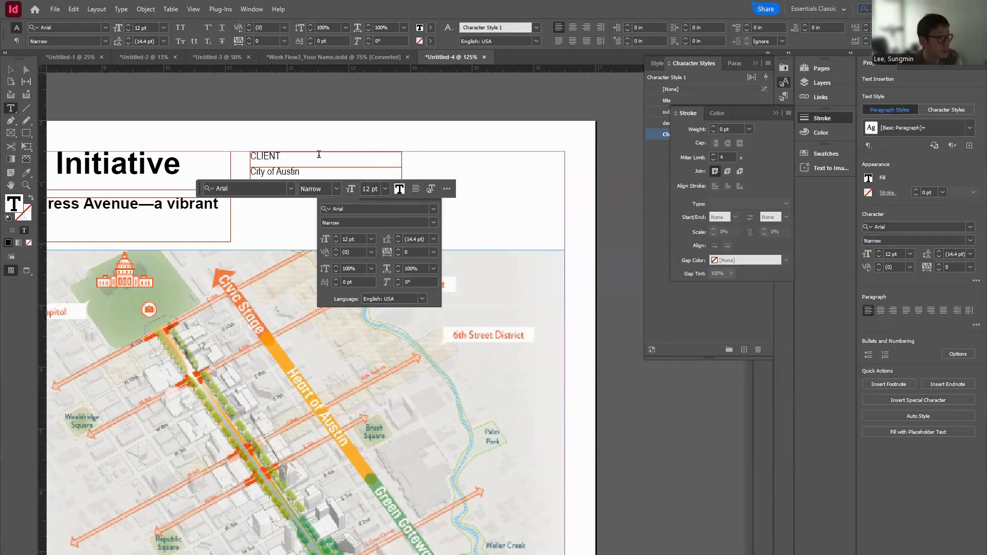
double_click(282, 157)
click(371, 239)
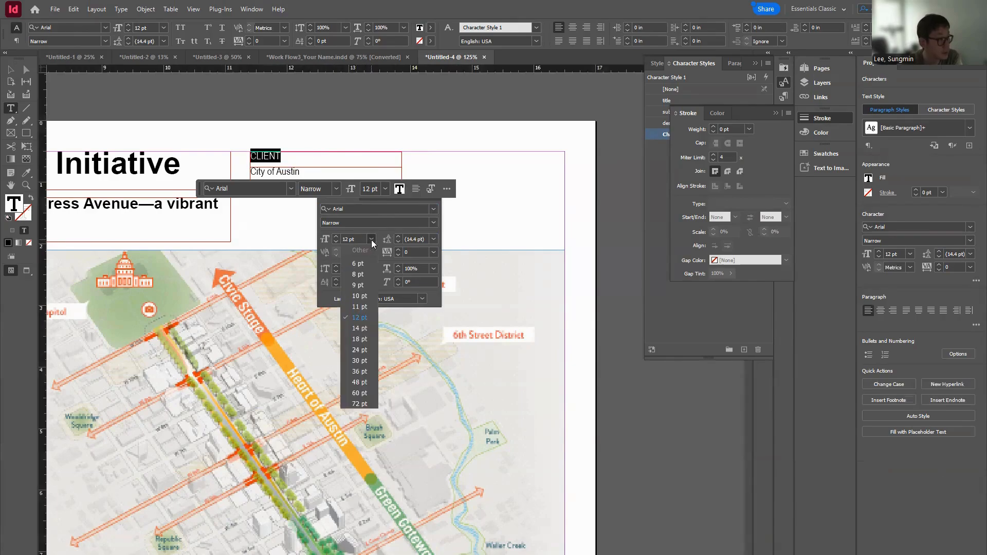
click(363, 296)
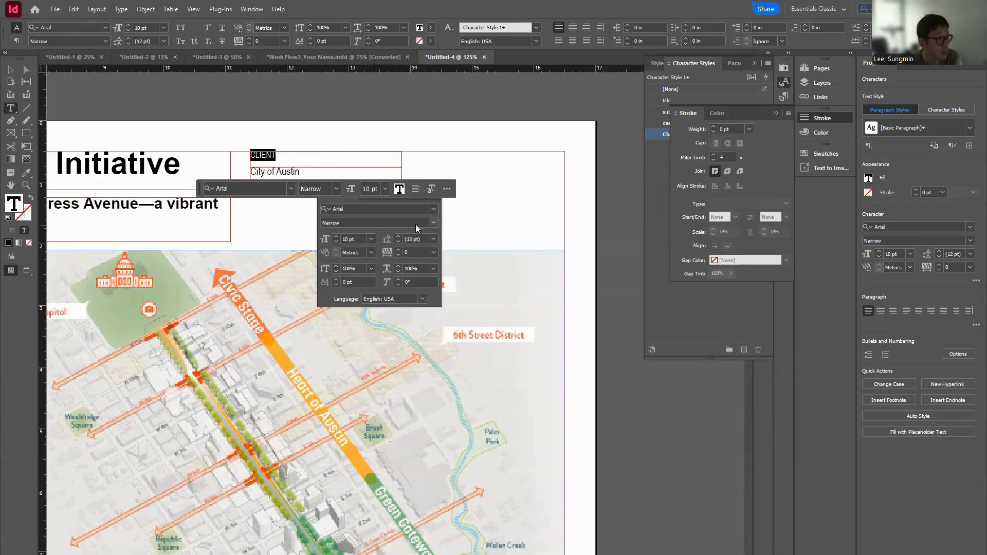
click(434, 222)
click(360, 252)
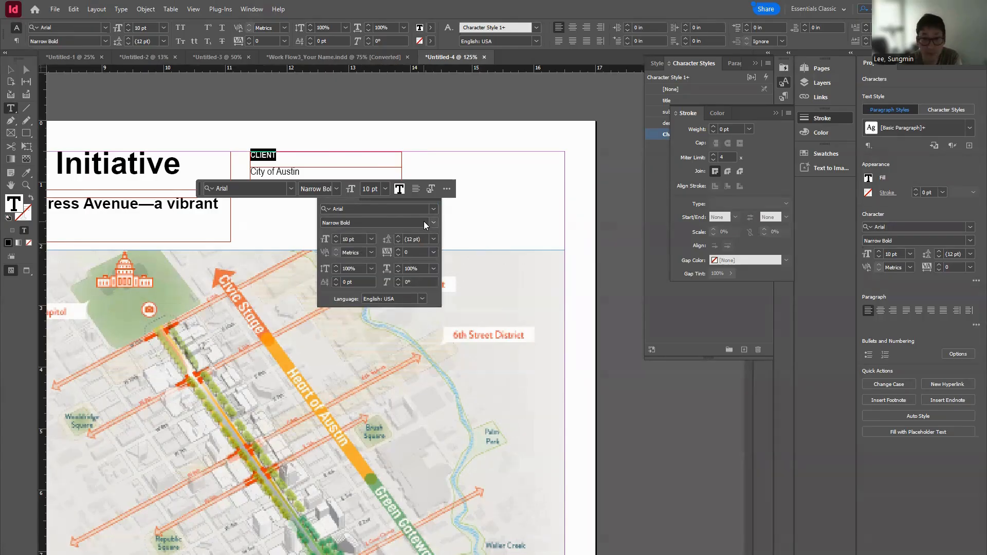
Fill CLIENT with a new swatch, Black copy 2, lightened to about 76% black
click(400, 189)
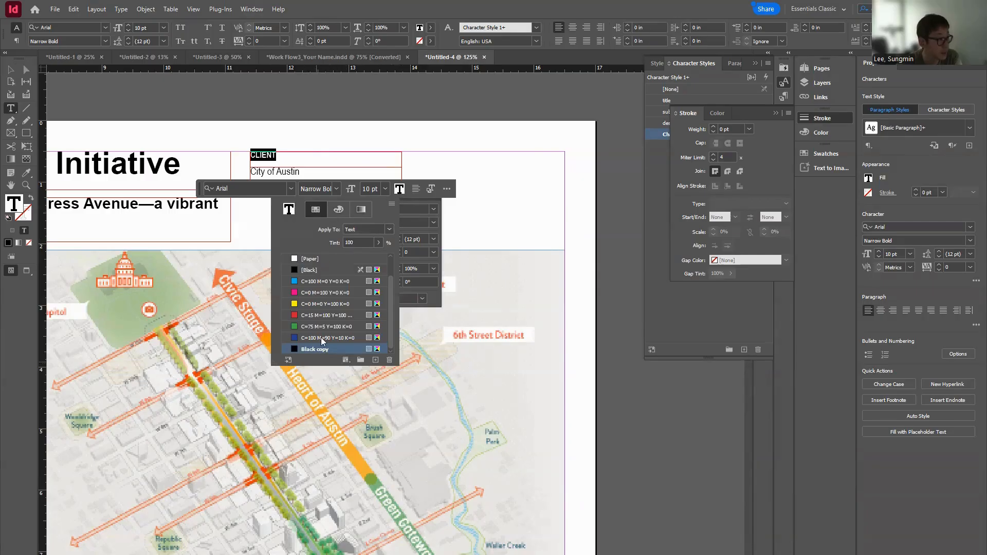
click(322, 269)
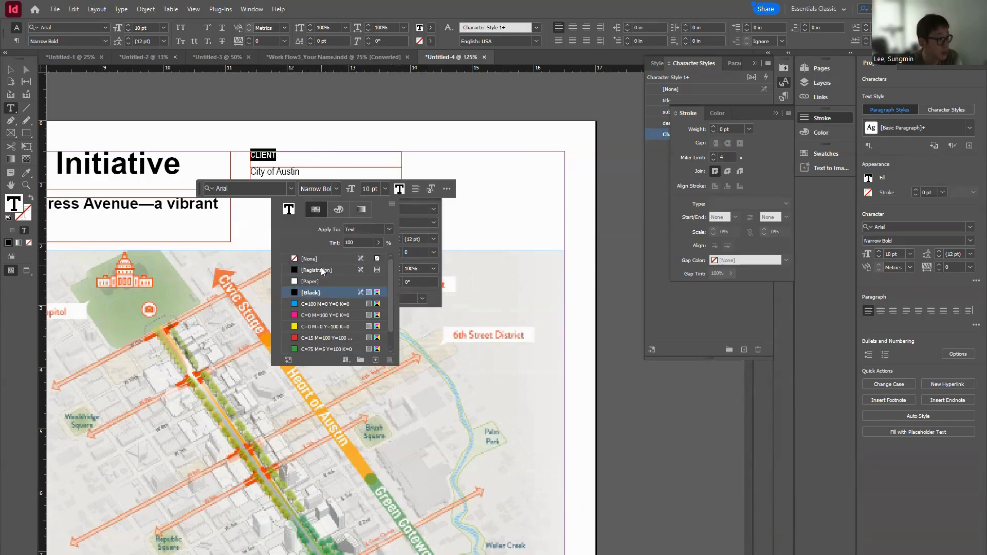
click(374, 360)
double_click(322, 351)
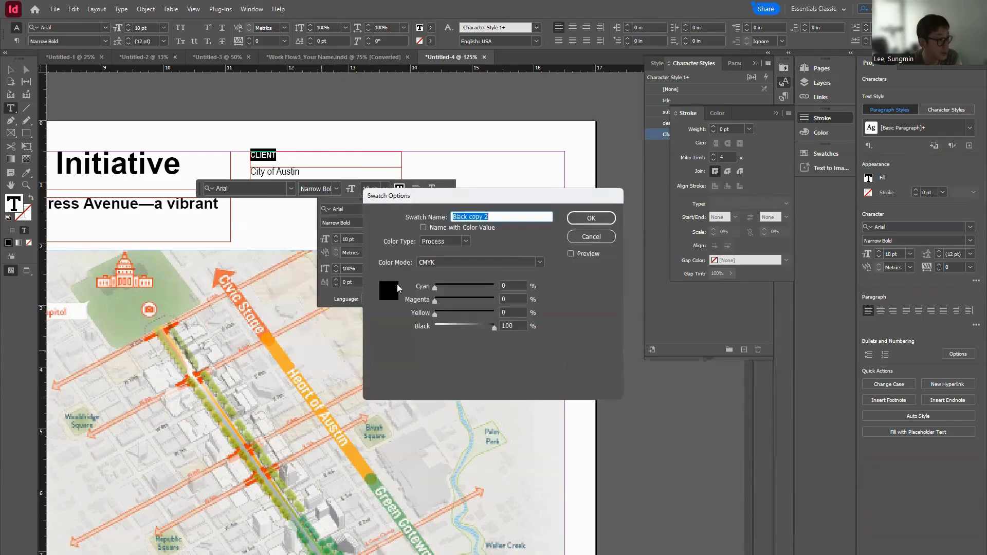
drag(495, 328, 480, 327)
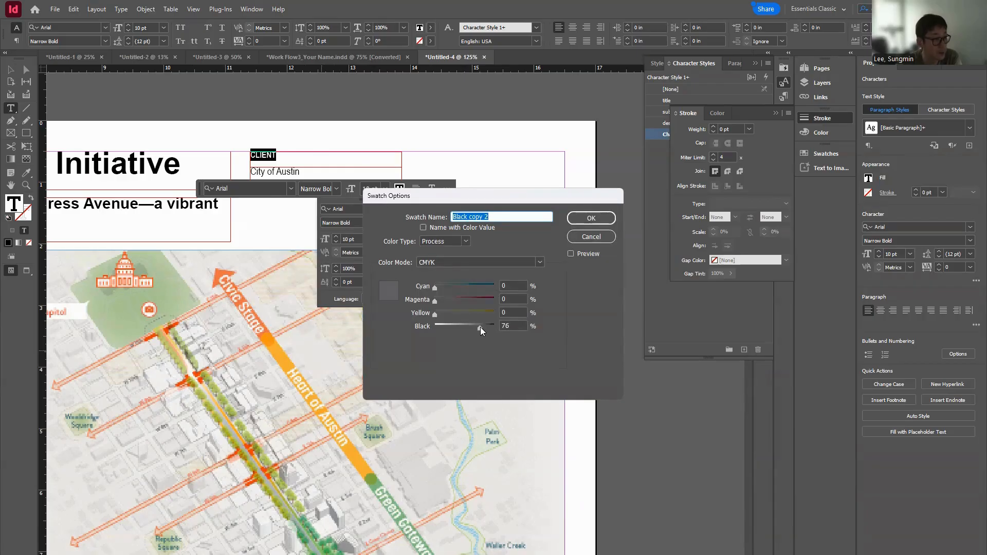
click(591, 218)
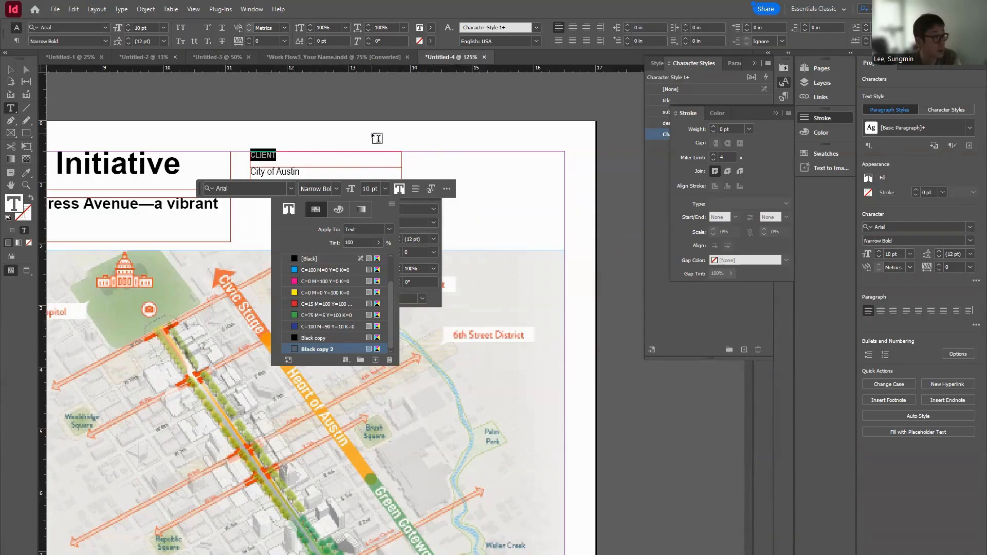
click(8, 72)
click(425, 133)
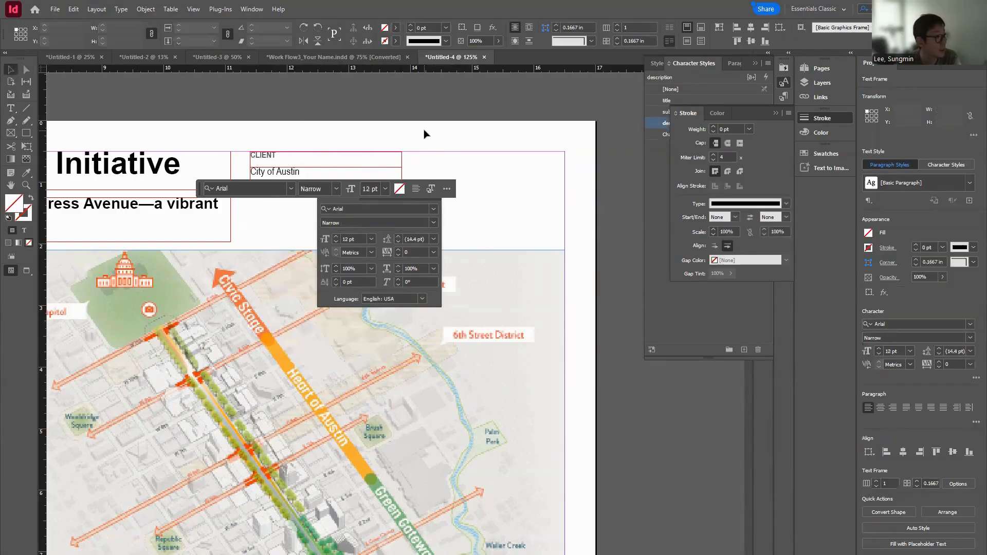
Reduce the height of the CLIENT text frame
click(263, 160)
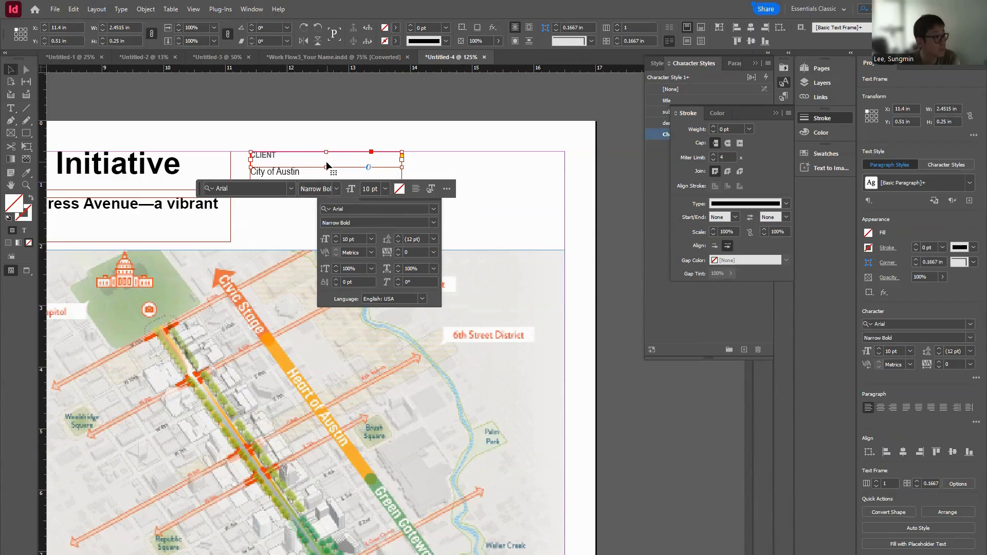
drag(327, 166, 329, 158)
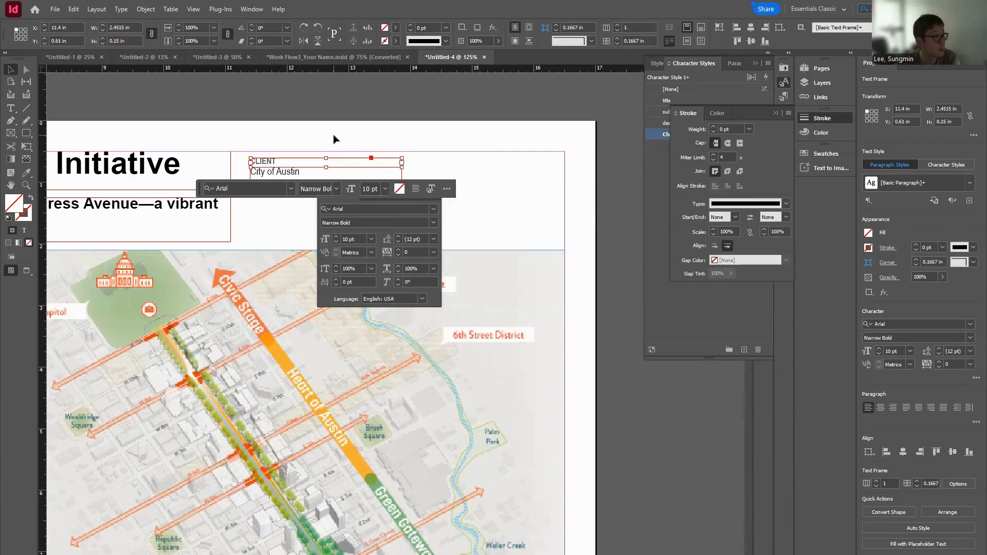
click(335, 137)
click(302, 162)
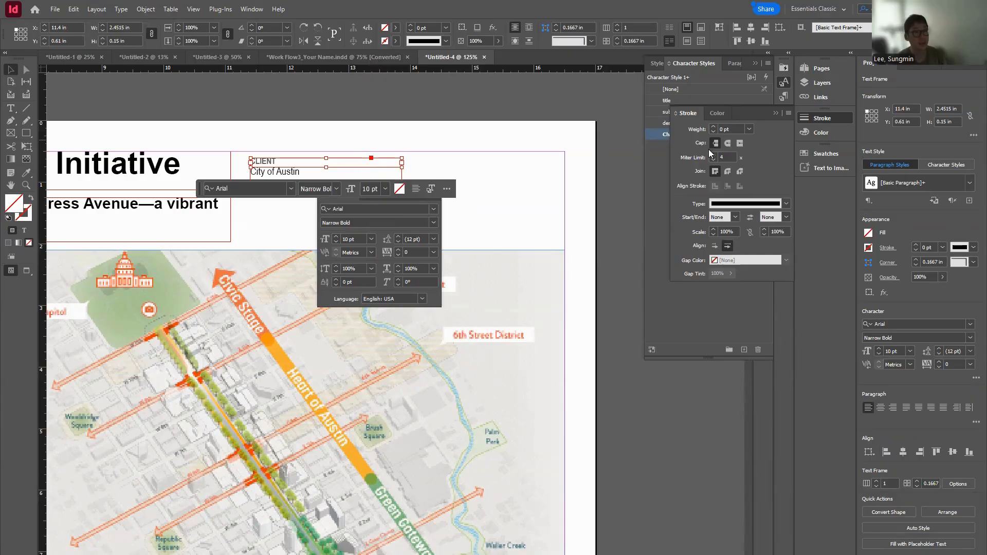
Create a 'description subtitle' character style from CLIENT, apply it, and delete Character Style 1
click(653, 154)
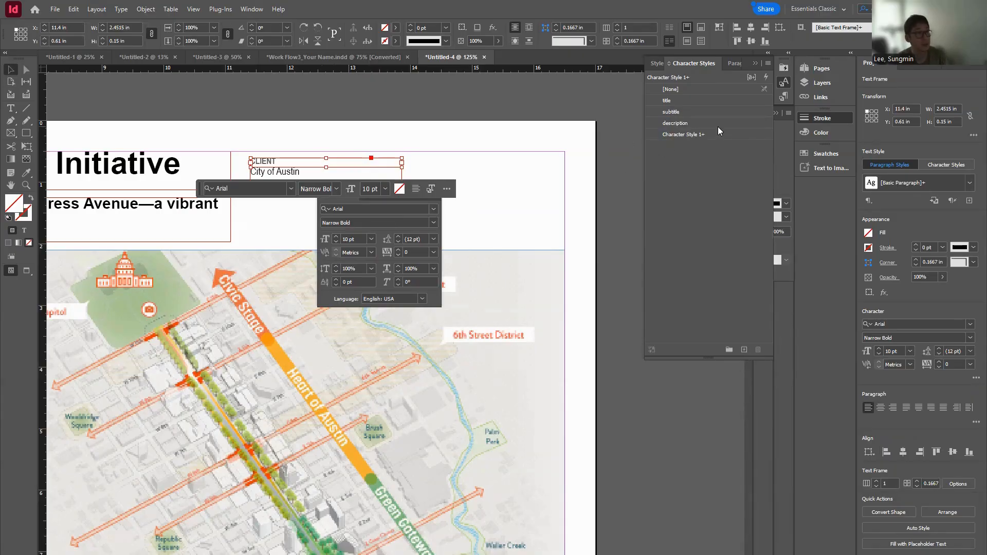
click(745, 350)
double_click(680, 146)
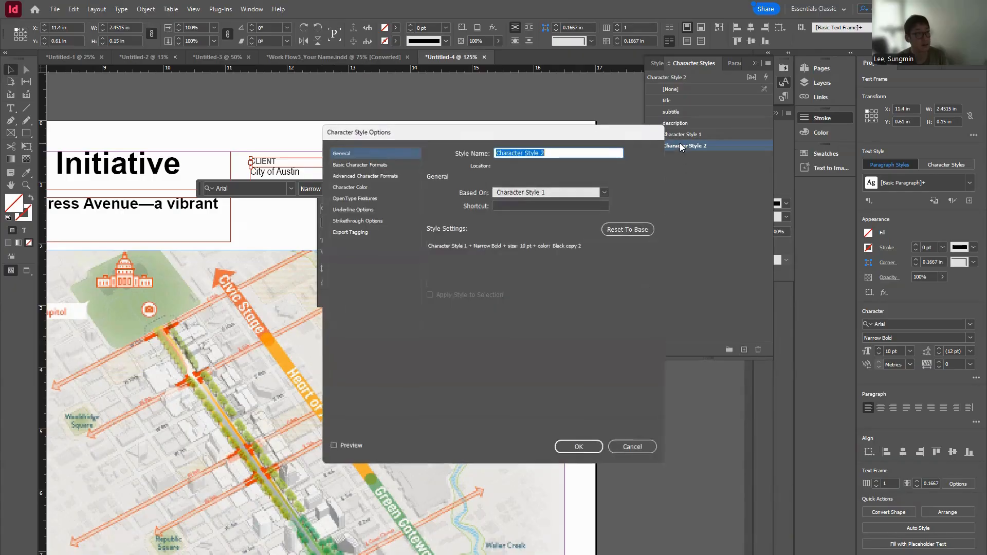
text(des)
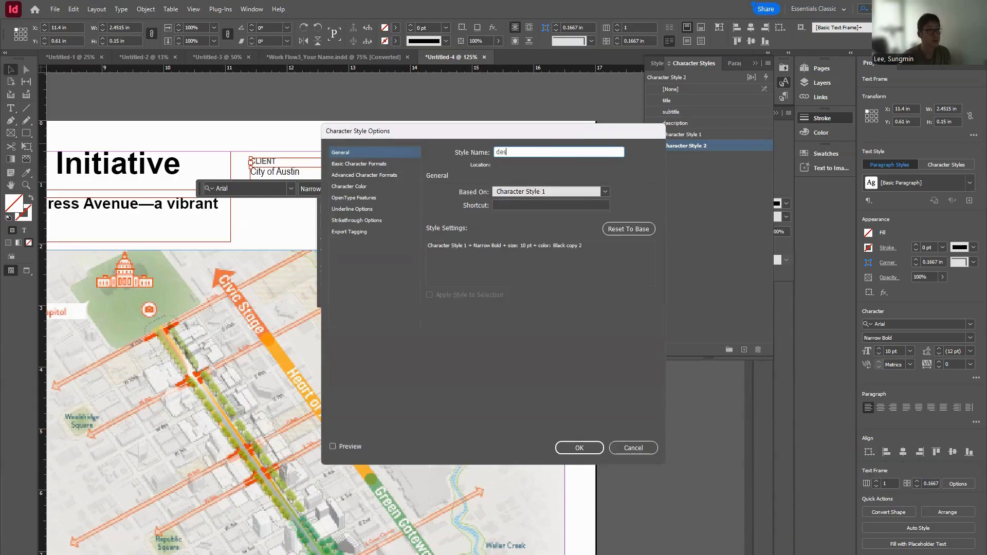
text(cription subt)
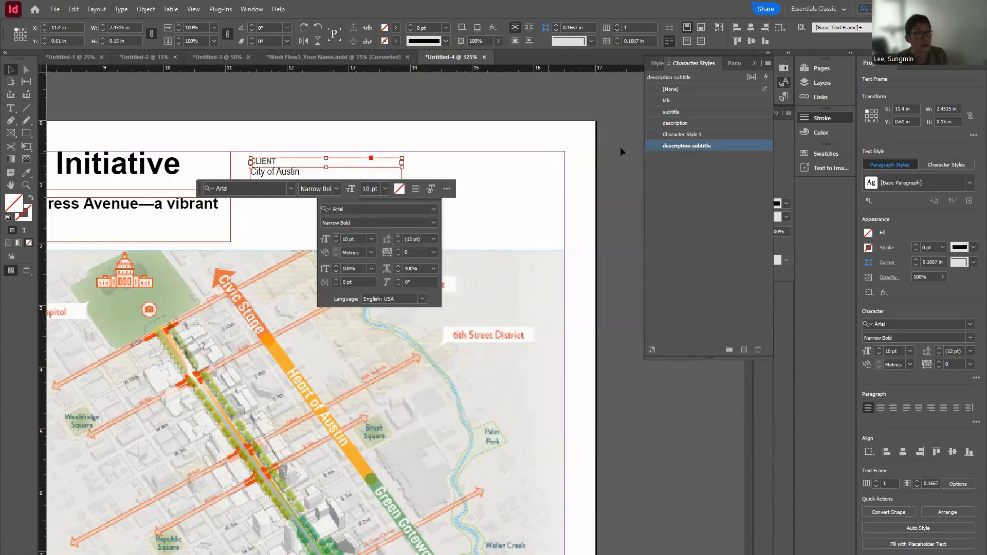
click(677, 134)
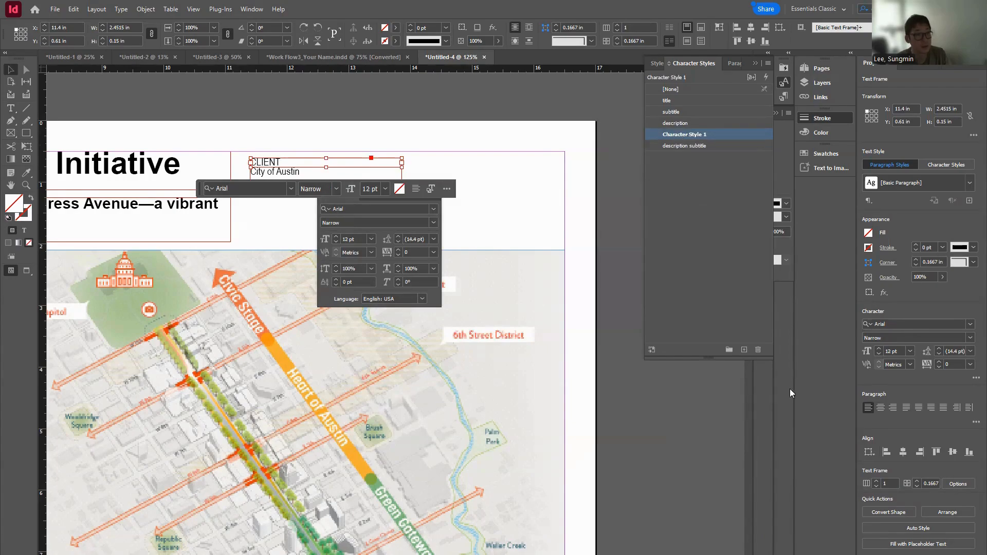
click(759, 351)
click(506, 324)
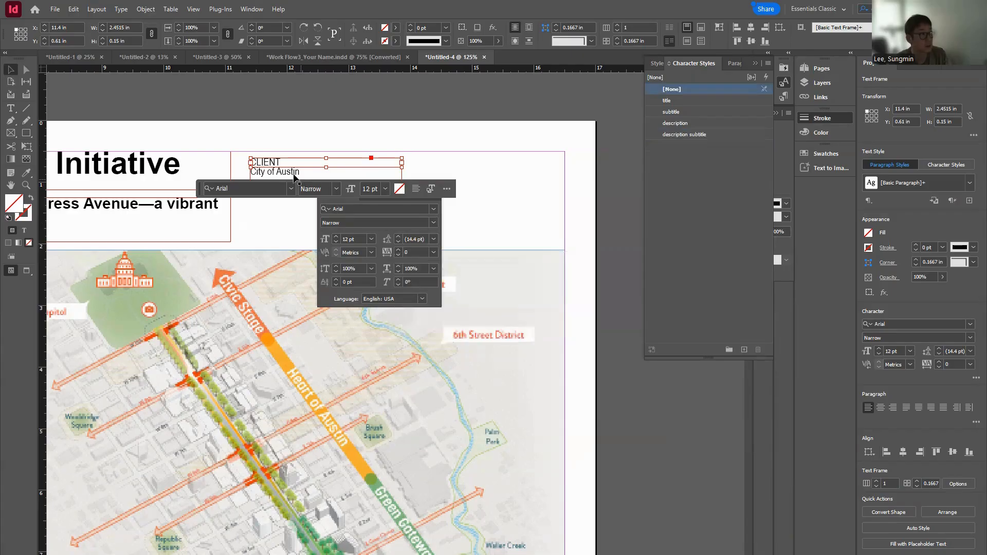
click(685, 133)
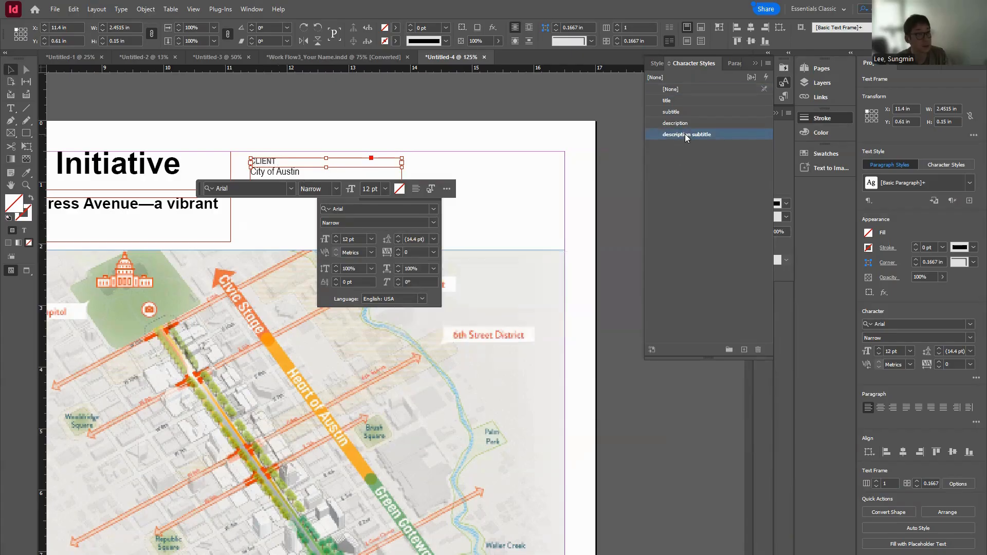
click(478, 174)
drag(393, 184, 578, 333)
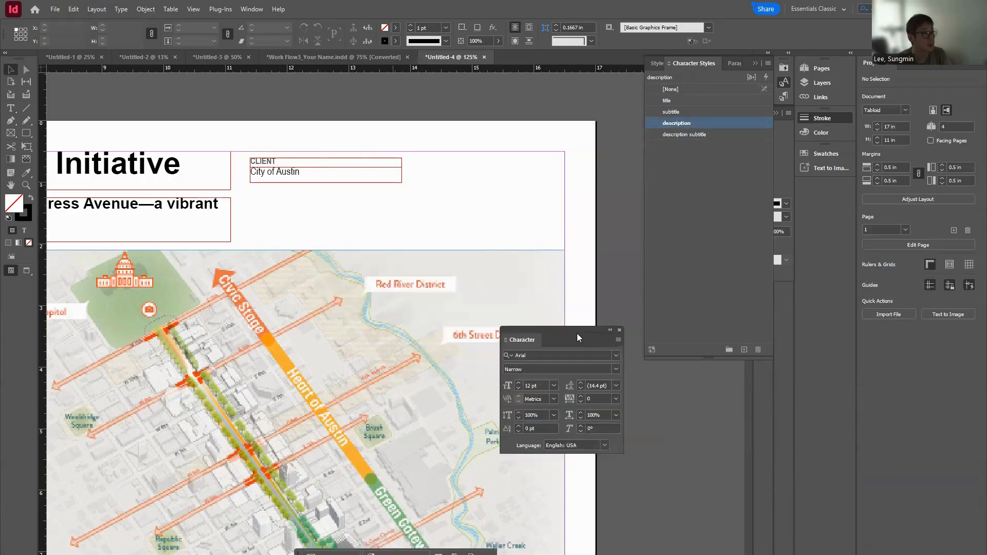
Duplicate the CLIENT / City of Austin pair into a second column and down into three rows
click(286, 170)
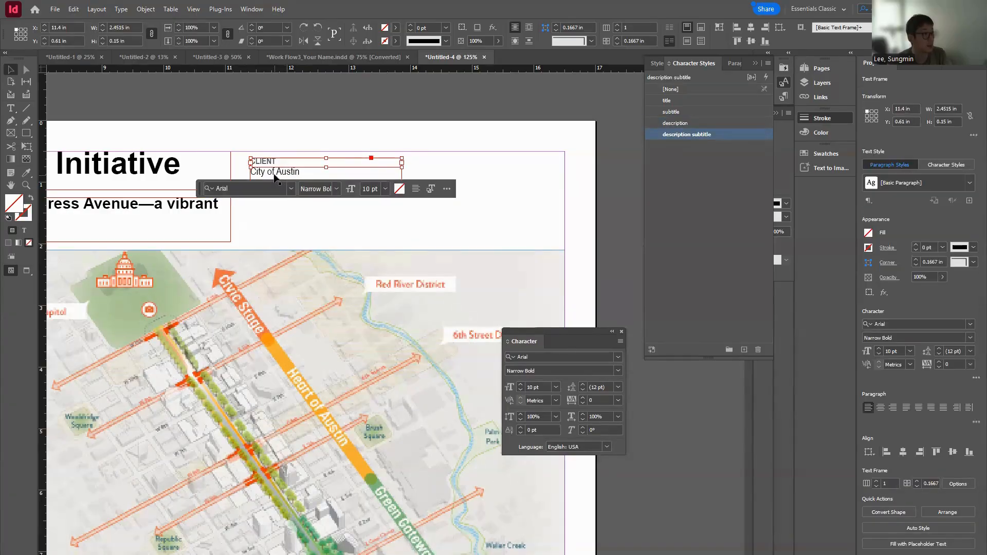
shift+click(289, 162)
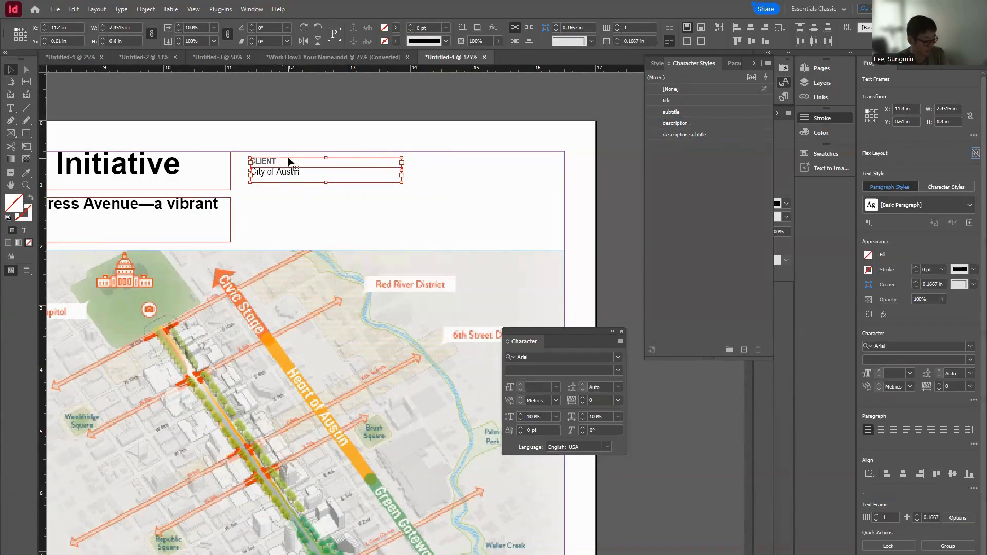
drag(287, 176, 452, 181)
click(332, 174)
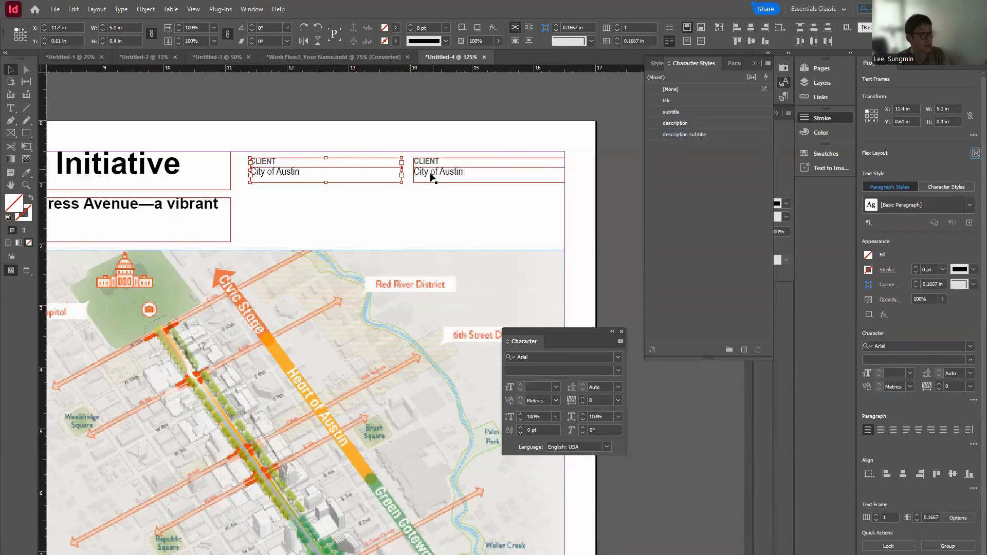
drag(433, 172, 261, 222)
key(ctrl+z)
drag(239, 188, 471, 208)
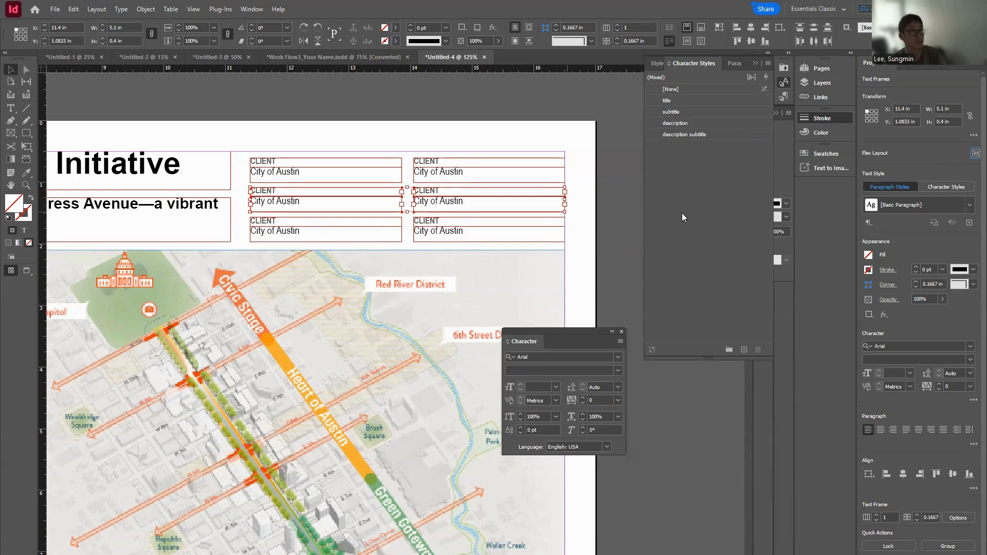
click(600, 208)
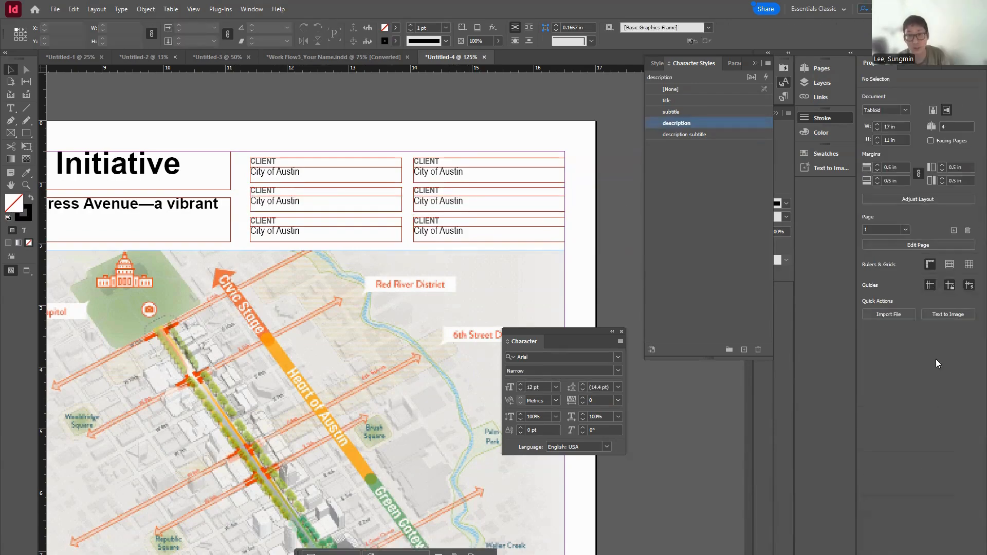
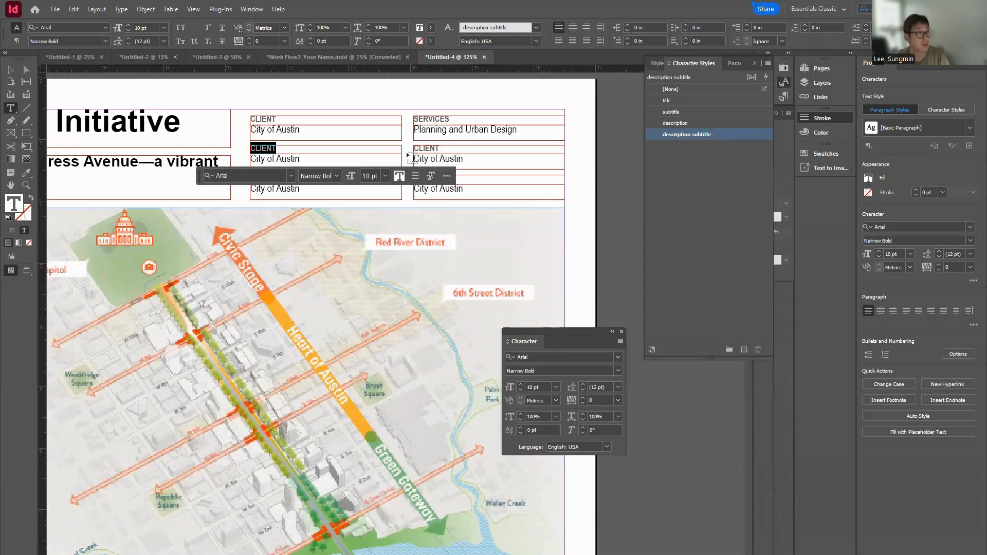
Replace City of Austin in the right column's second box with Community Engagement and hide the Context Bar
triple_click(442, 158)
text(Community Engagement)
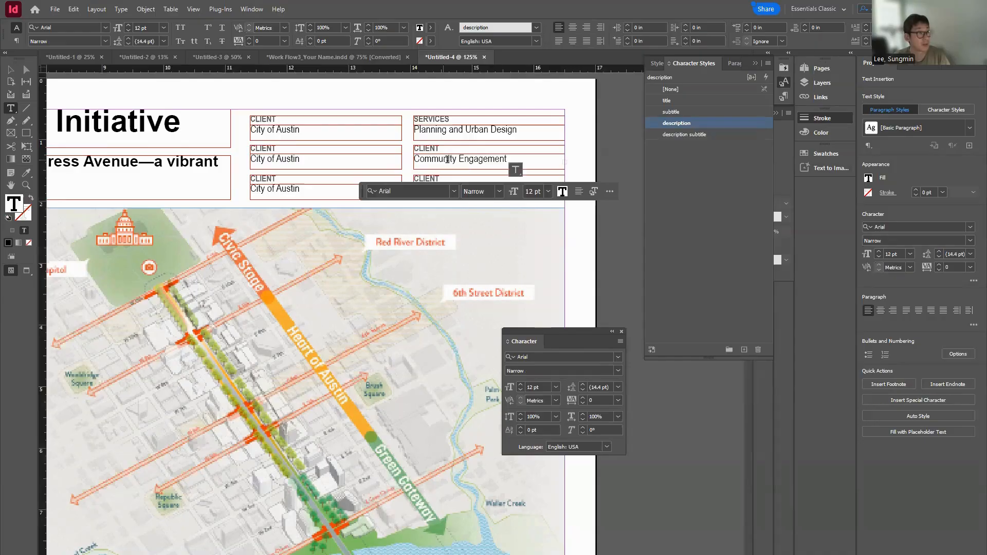
click(11, 69)
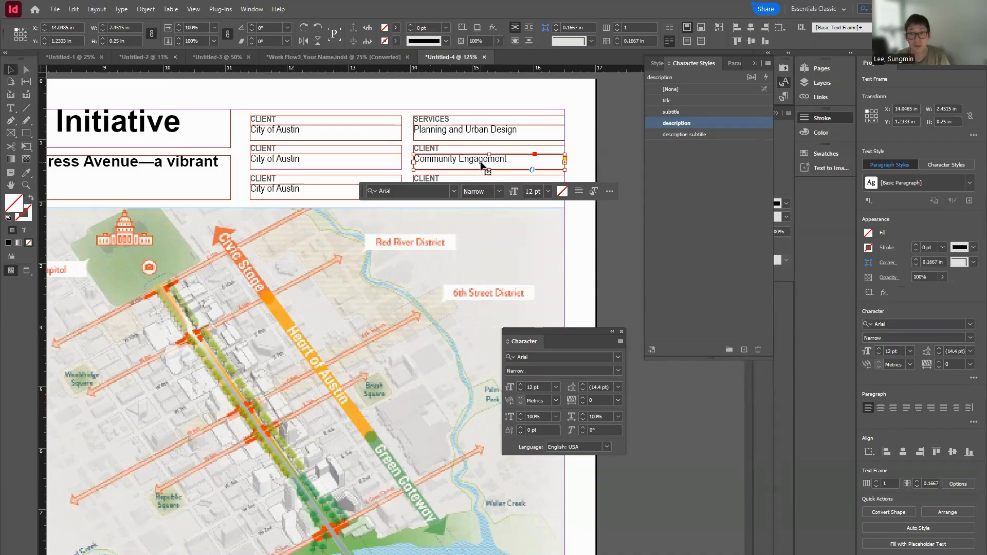
double_click(473, 161)
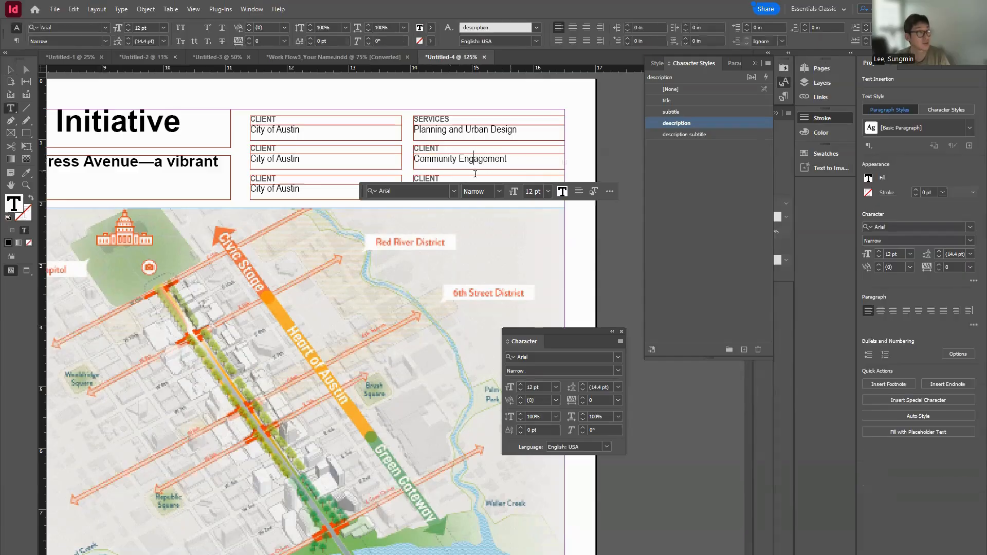
scroll(473, 173, down, 2)
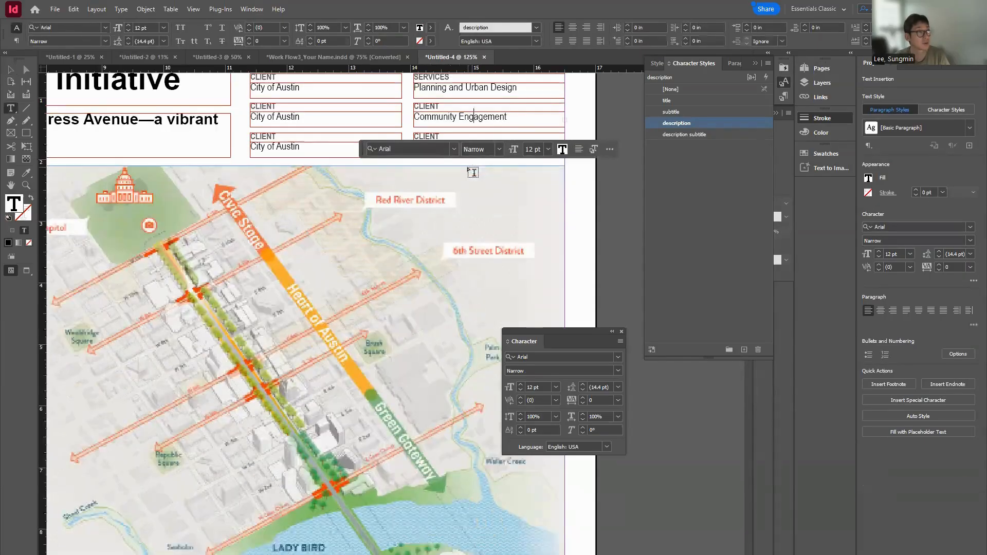
click(440, 155)
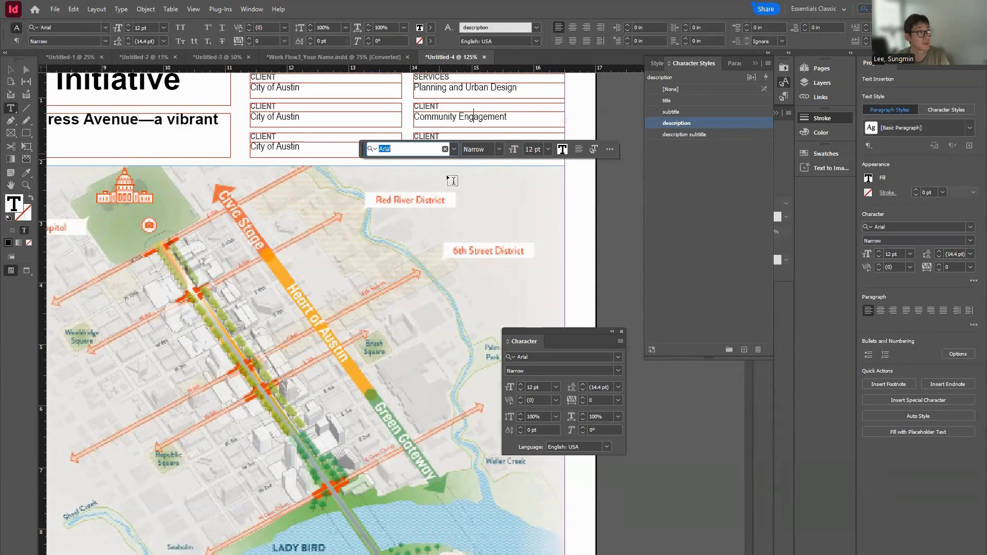
click(562, 149)
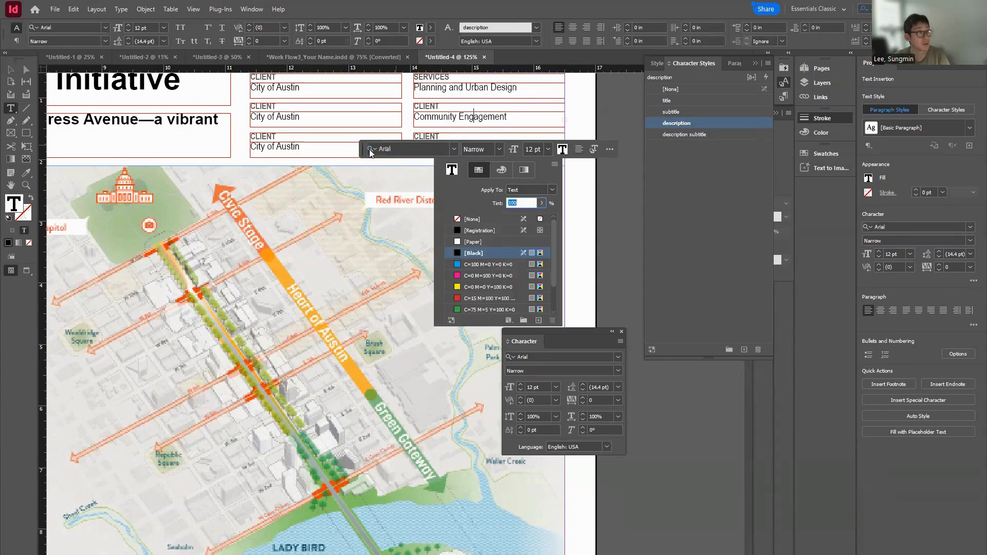
click(362, 154)
click(608, 151)
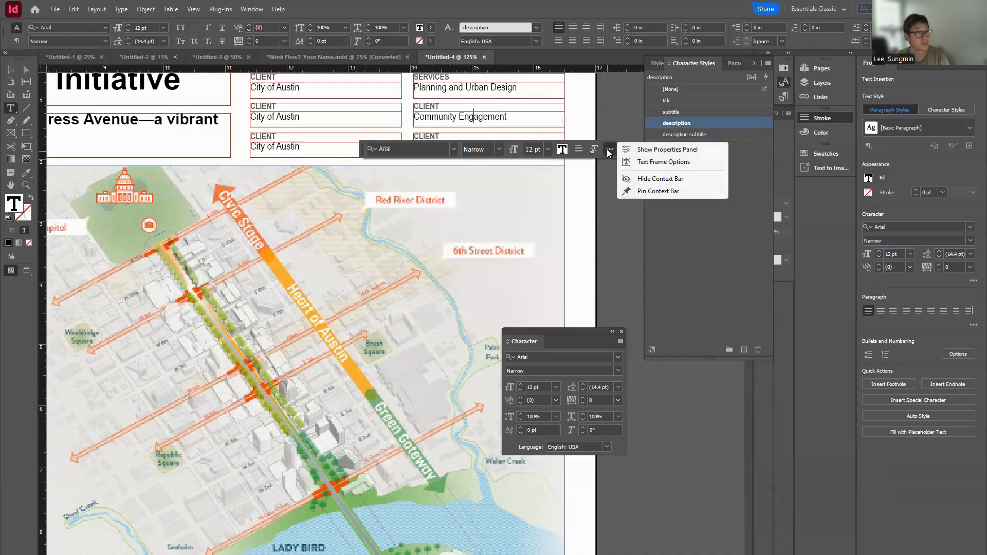
click(656, 180)
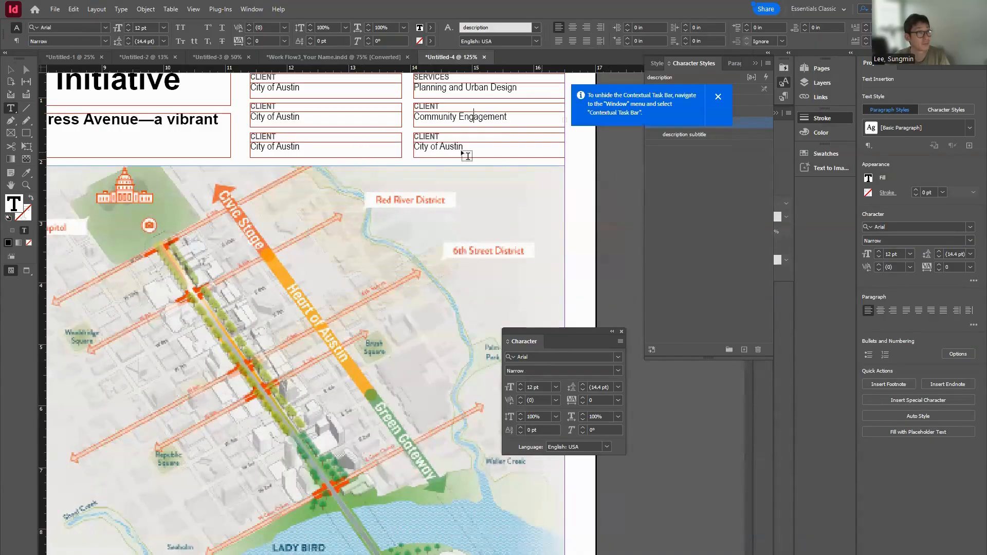
click(10, 70)
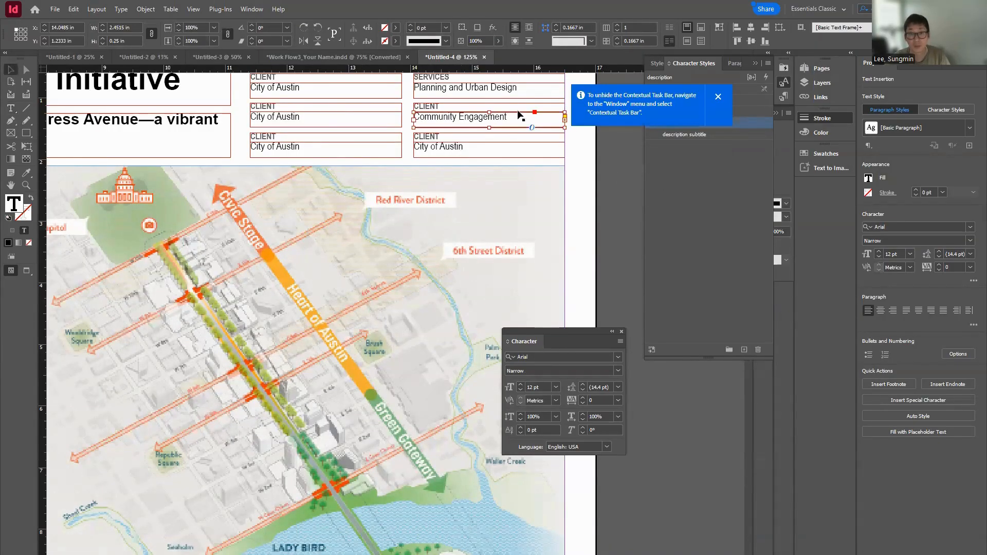
Move the lower CLIENT / City of Austin pair down and enlarge the frame to show Landscape Architecture
click(429, 137)
shift+click(434, 147)
drag(437, 135, 437, 150)
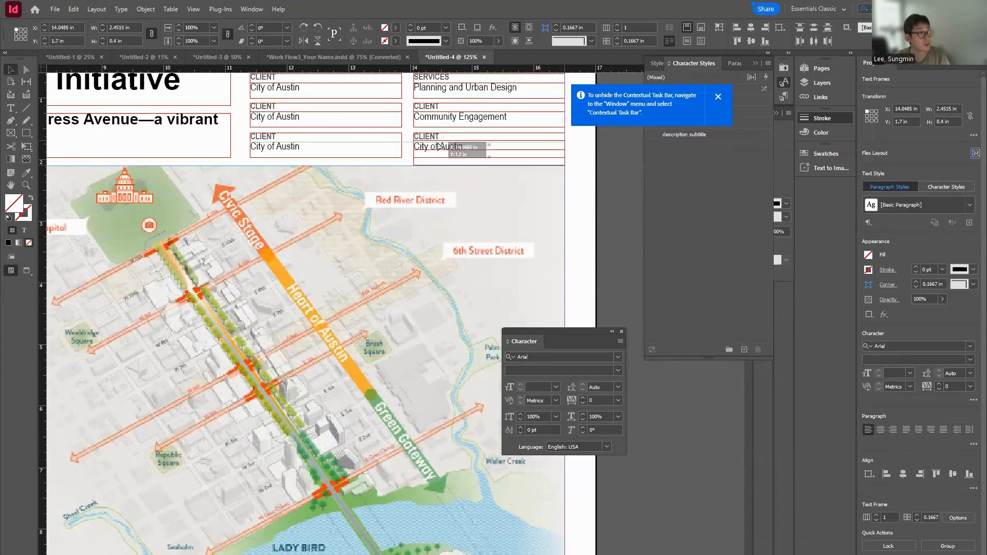
click(436, 123)
drag(490, 126, 490, 141)
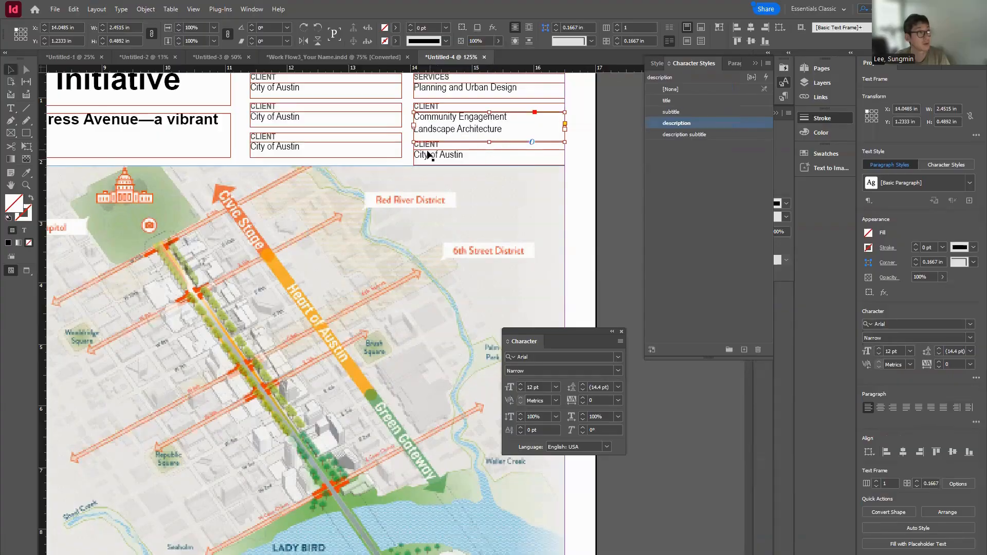
Shorten the Community Engagement frame to fit its two lines and nudge the lower pair back up
double_click(383, 137)
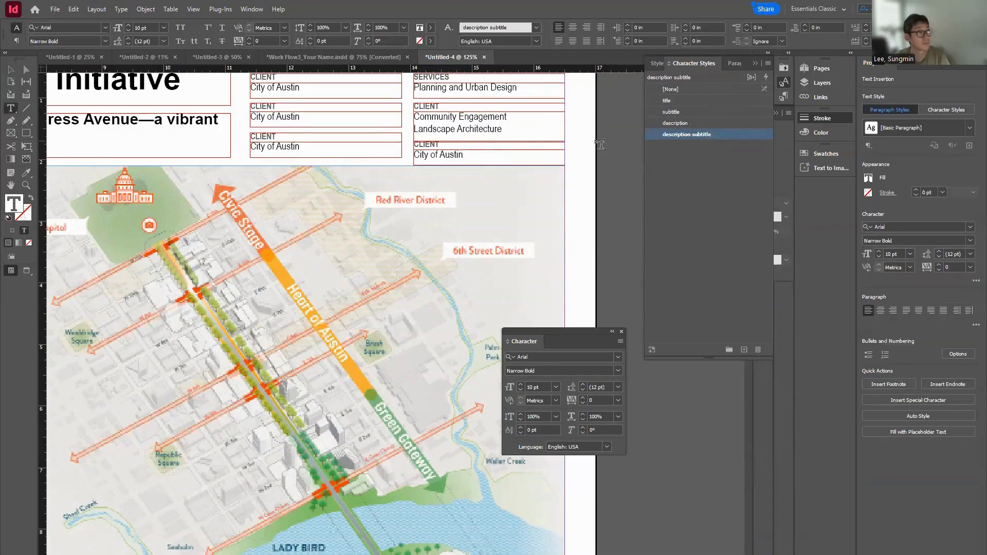
click(600, 142)
click(10, 70)
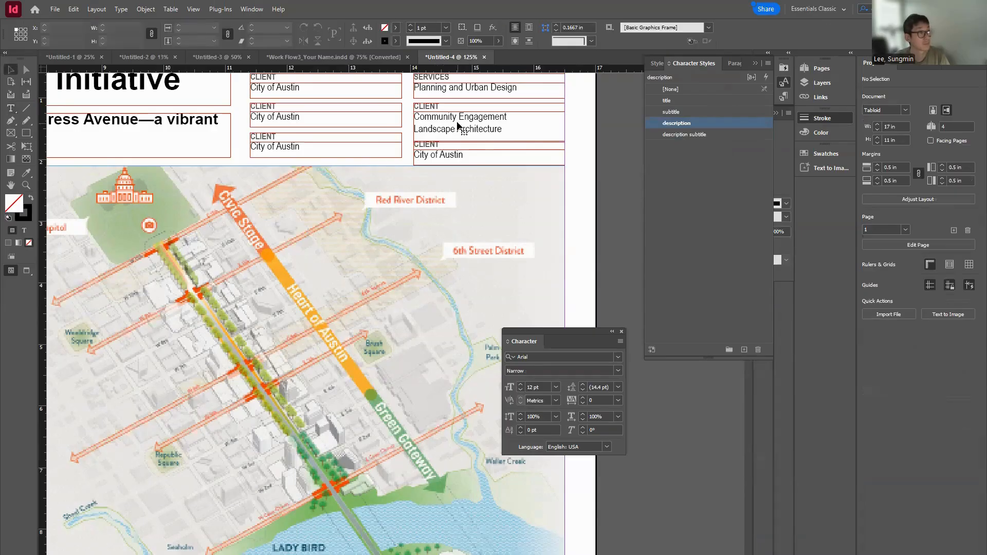
click(489, 143)
drag(489, 143, 492, 137)
click(440, 153)
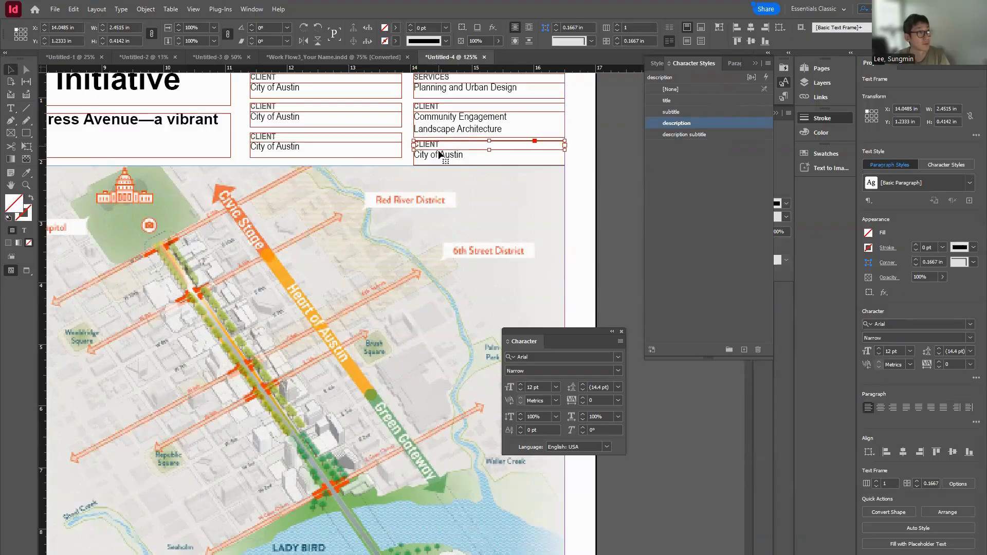
click(478, 199)
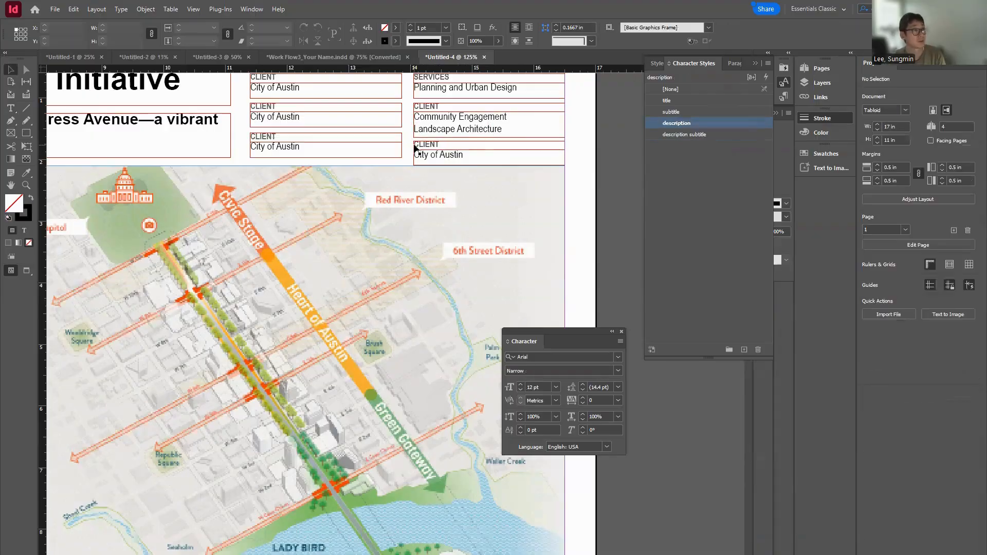
drag(412, 142, 427, 154)
key(Up)
key(Up)
key(Up)
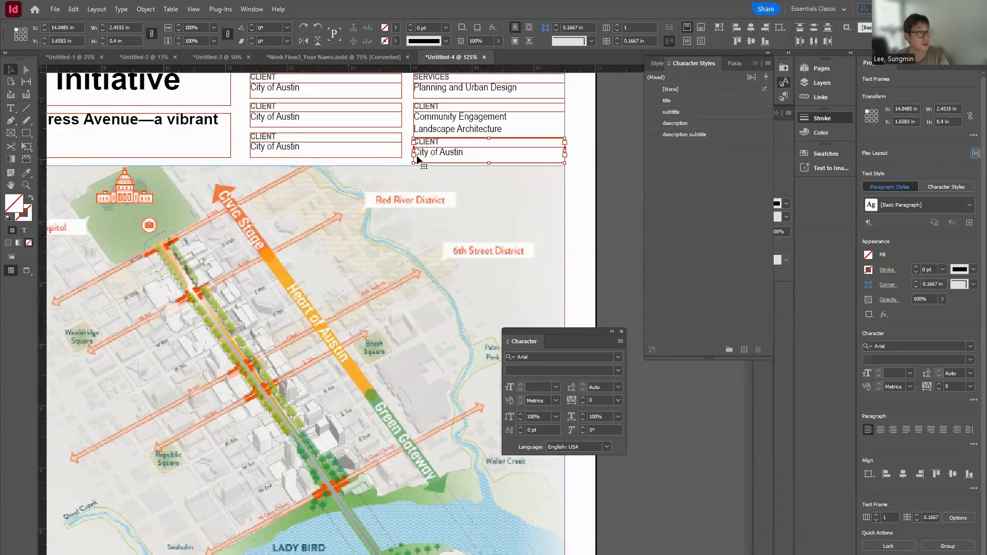
Relabel the lower-right entry Status with the value Completed 2017
double_click(435, 143)
text(Status)
key(ctrl+a)
text(Status)
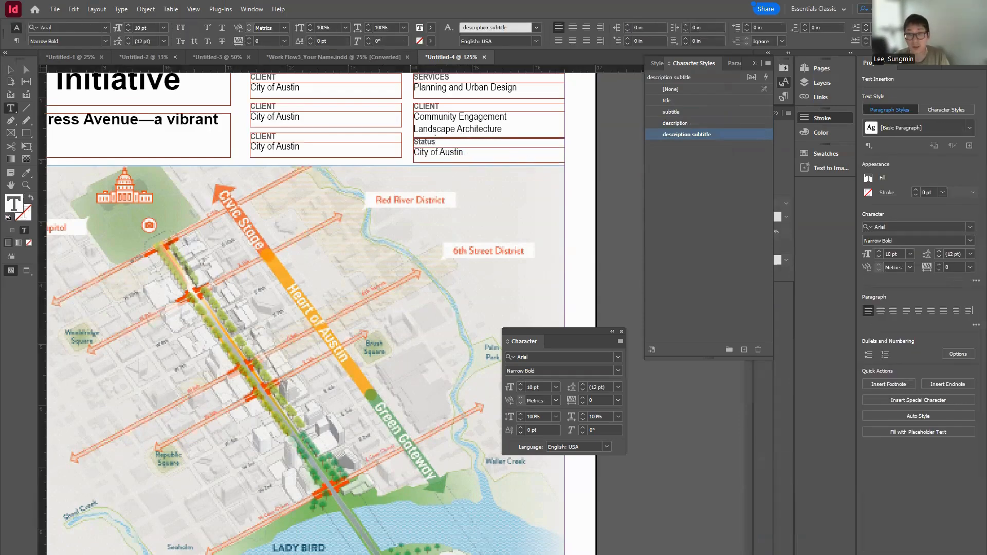
triple_click(442, 153)
text(Completed 2017)
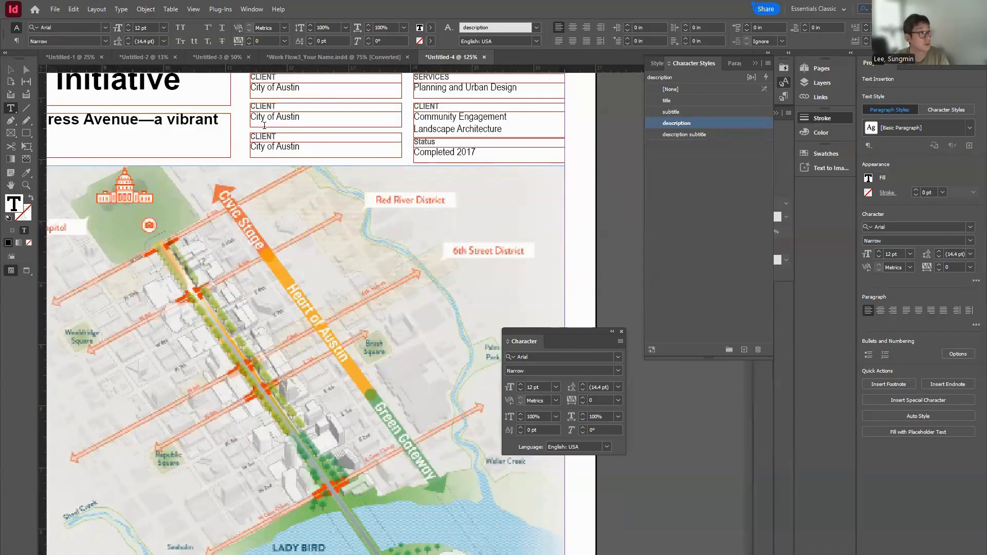
Change the third left entry to Size with the value 1.25 miles
triple_click(278, 150)
text(1.25 miles)
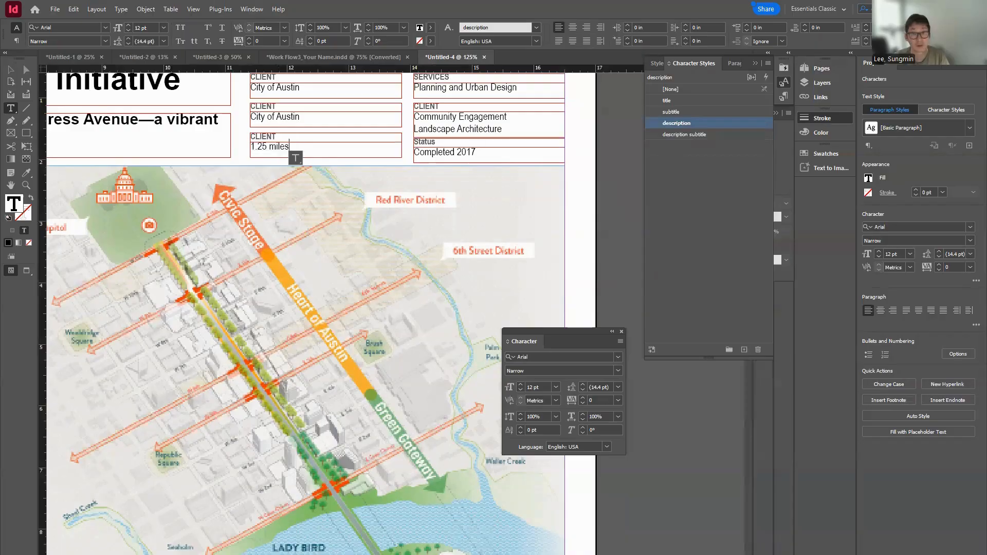
double_click(263, 135)
text(Size)
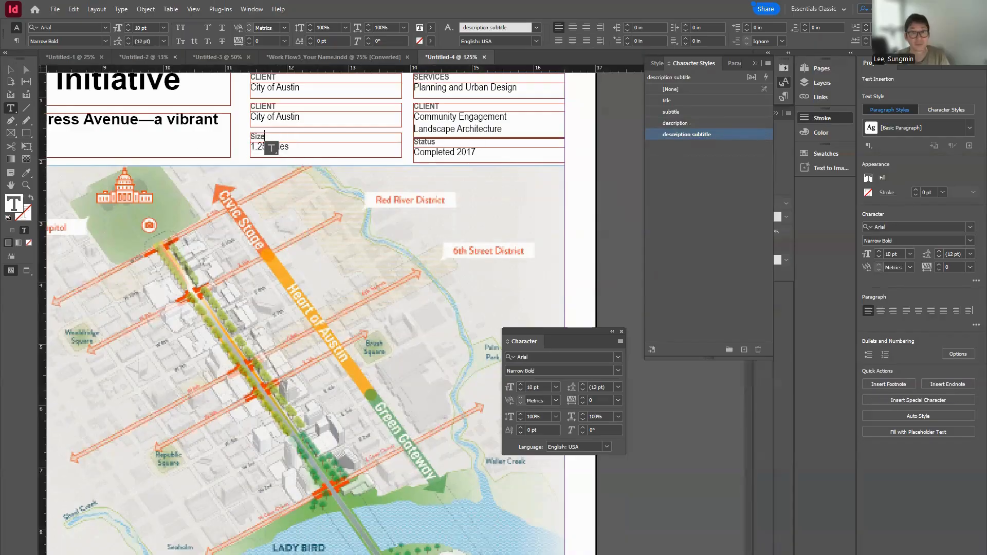
click(971, 227)
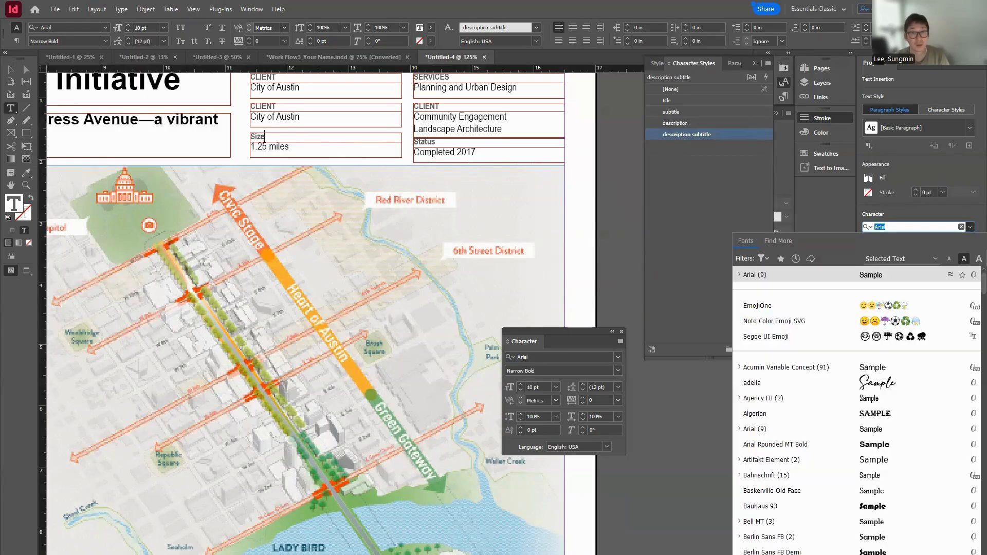
key(Escape)
Relabel the second left entry Location with the value Austin, TX
click(264, 105)
text(Location)
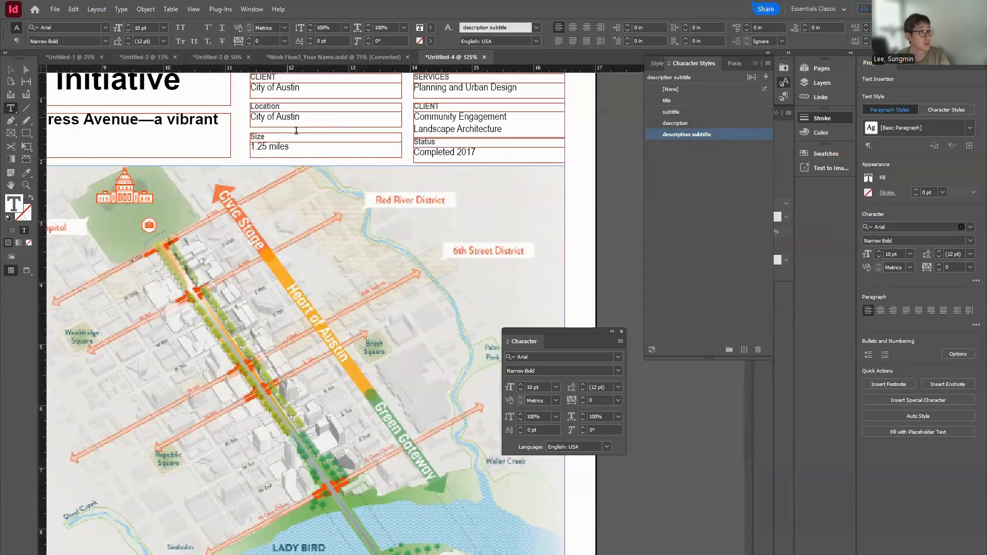
triple_click(287, 116)
text(Austin, TX)
click(10, 70)
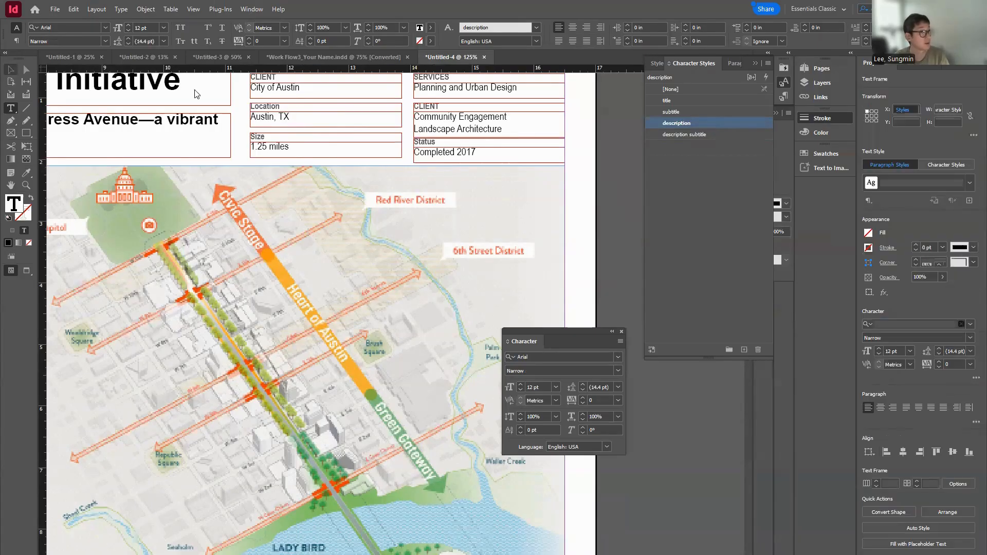
click(614, 198)
scroll(542, 216, up, 3)
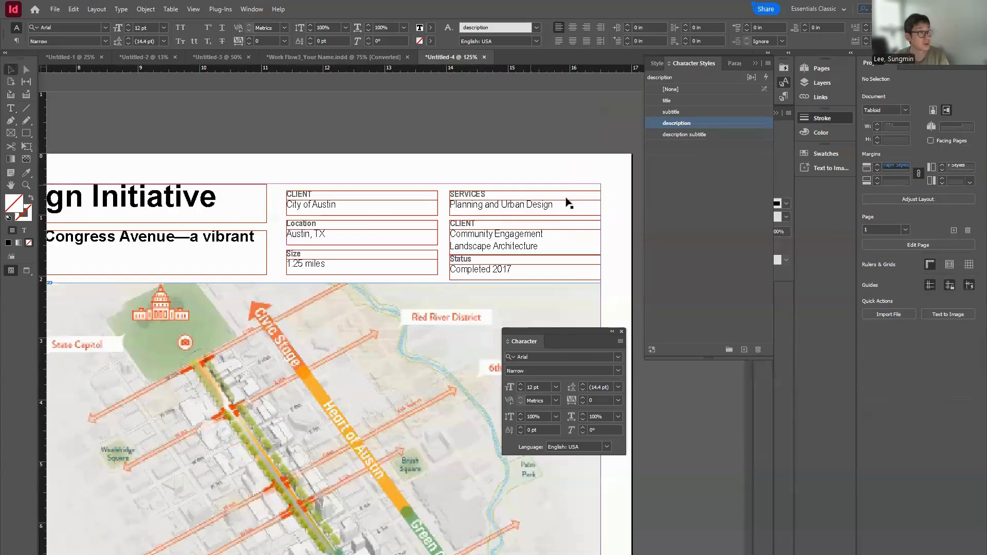
click(297, 227)
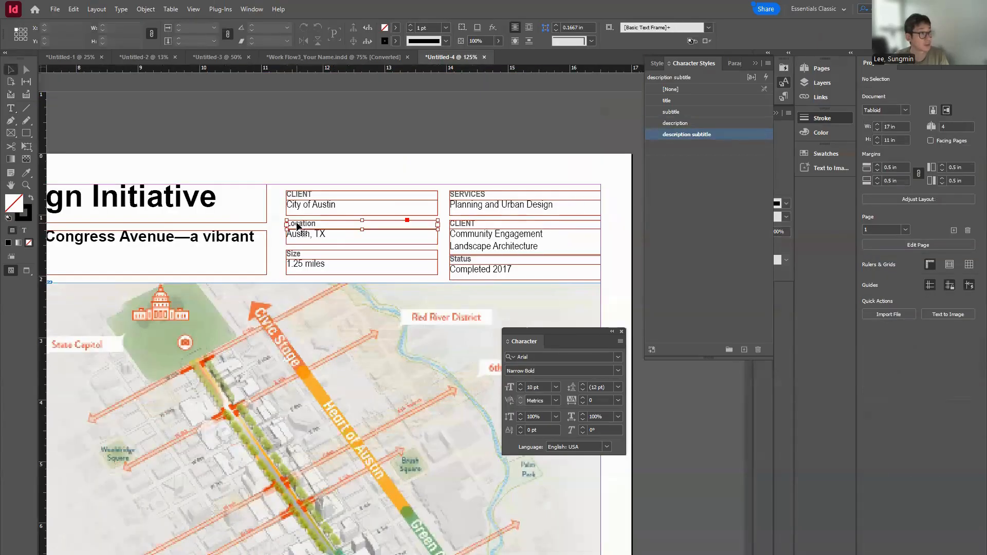
click(430, 155)
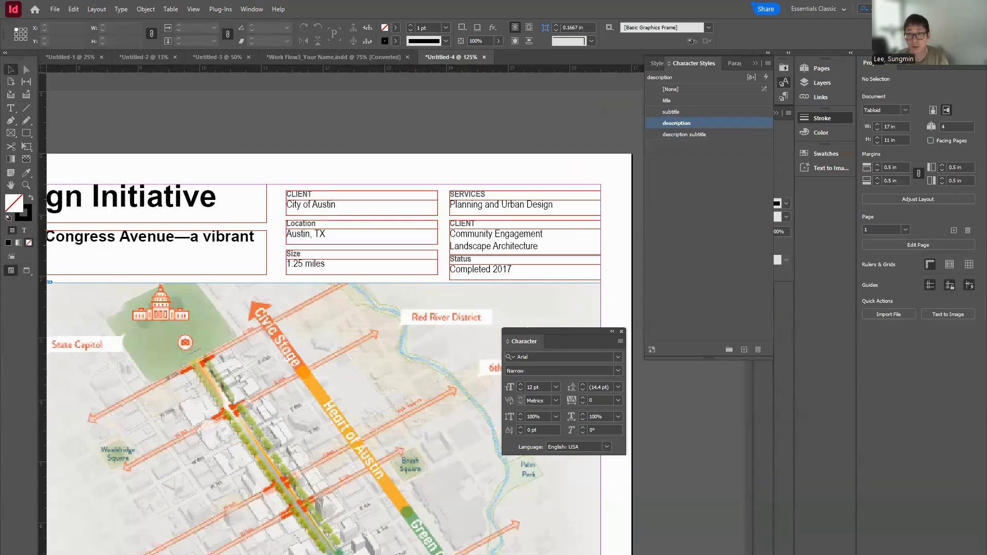
Rename the right column's CLIENT heading to Additional Services and clear the selection
double_click(475, 223)
drag(477, 224, 436, 222)
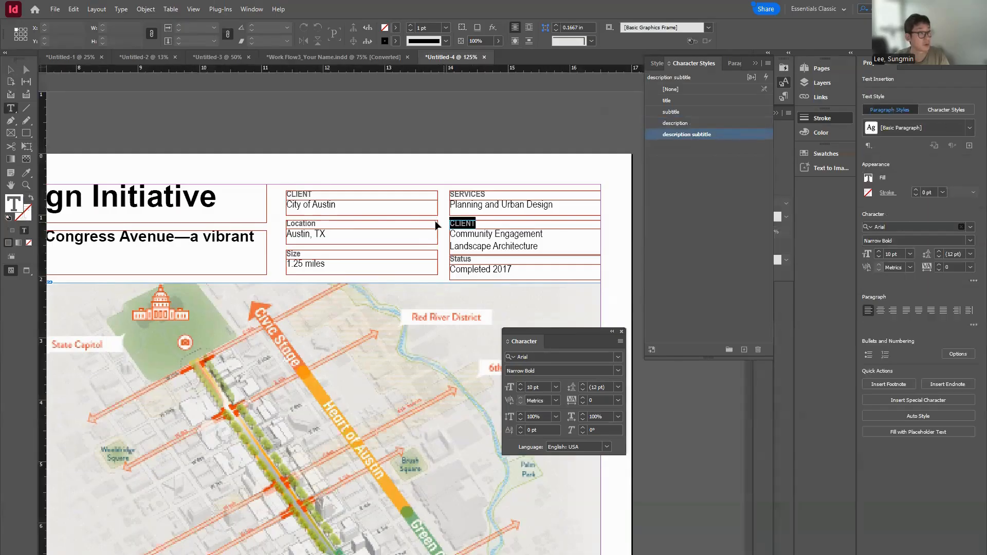
text(Additional Services)
click(10, 71)
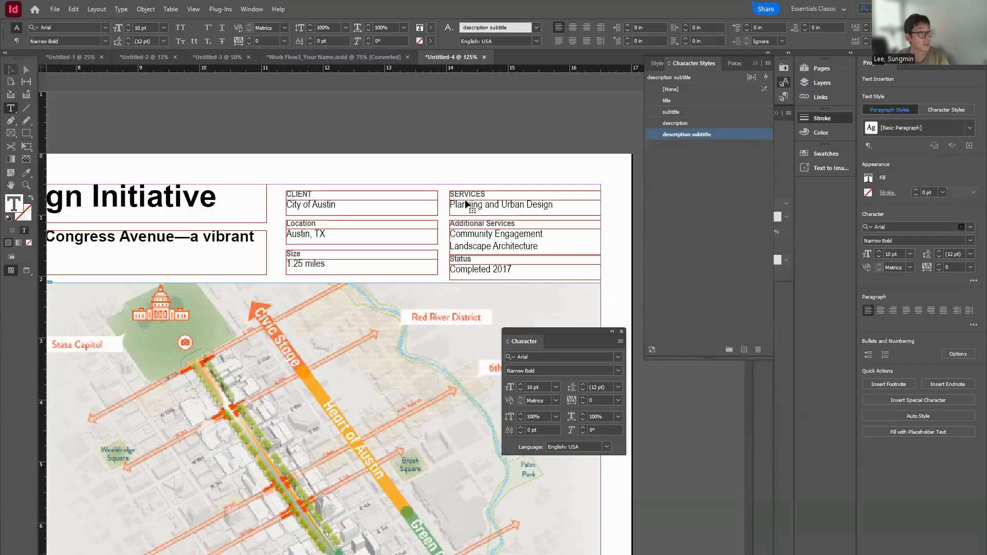
key(Escape)
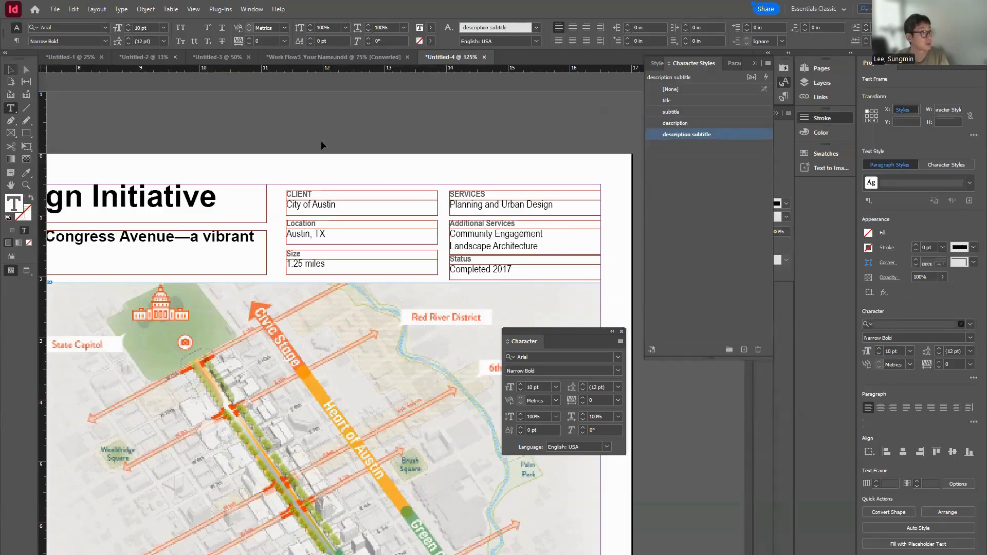
click(27, 71)
click(368, 181)
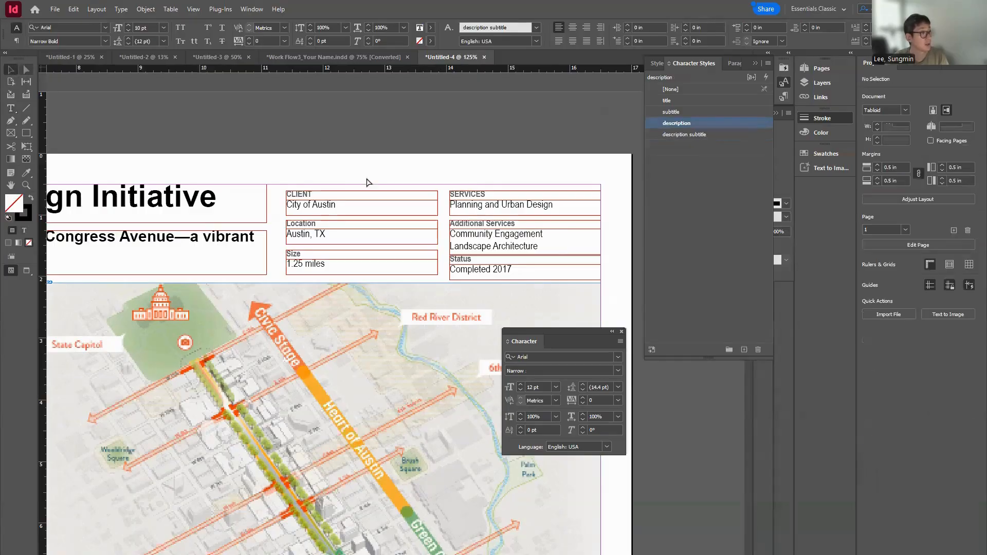
Convert the Location, Size, Additional Services and Status labels to UPPERCASE with Change Case
click(484, 231)
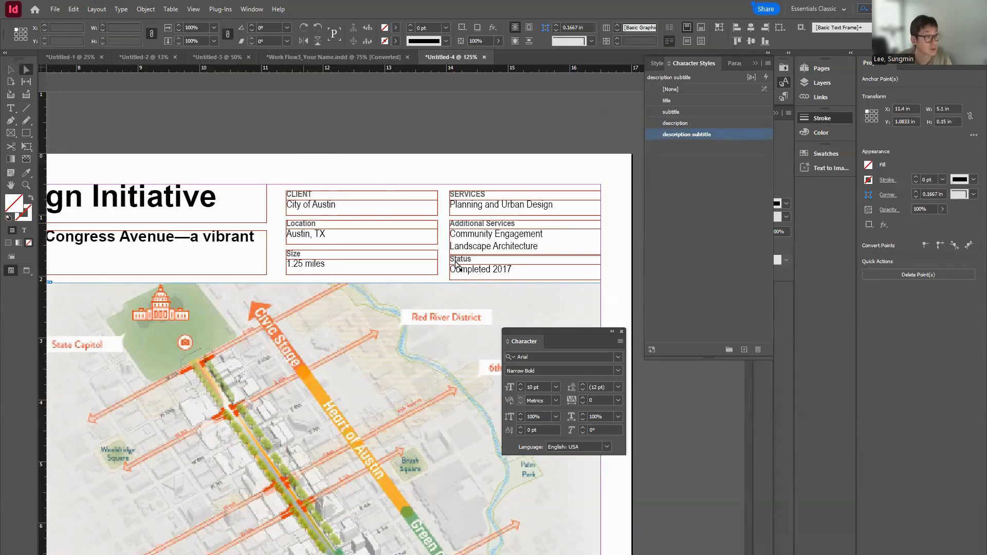
shift+click(293, 252)
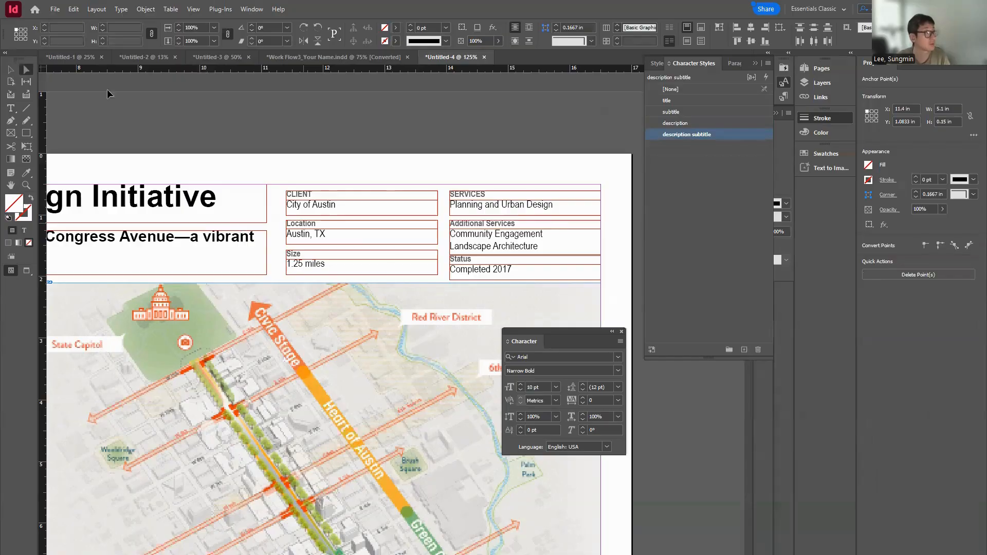
drag(294, 223, 260, 125)
key(ctrl+z)
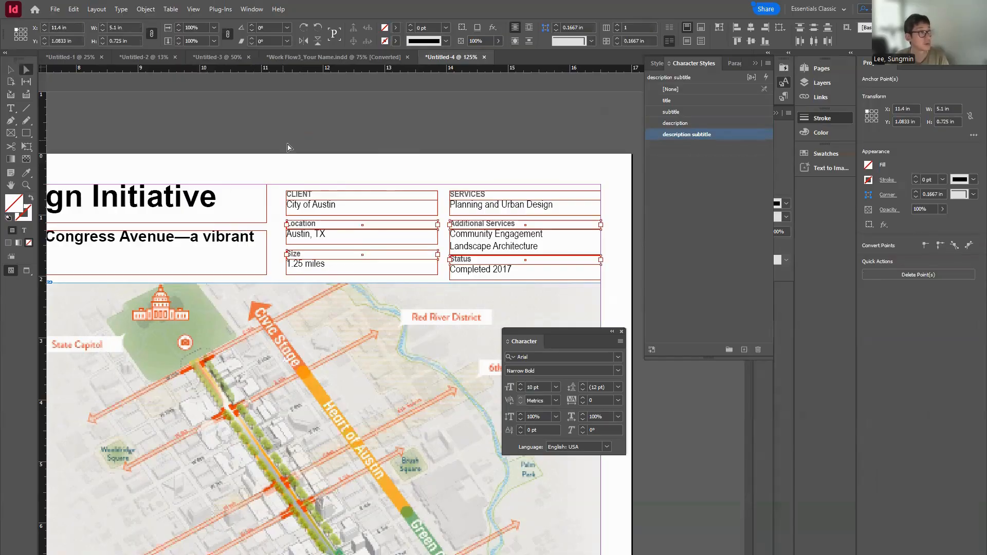
click(121, 10)
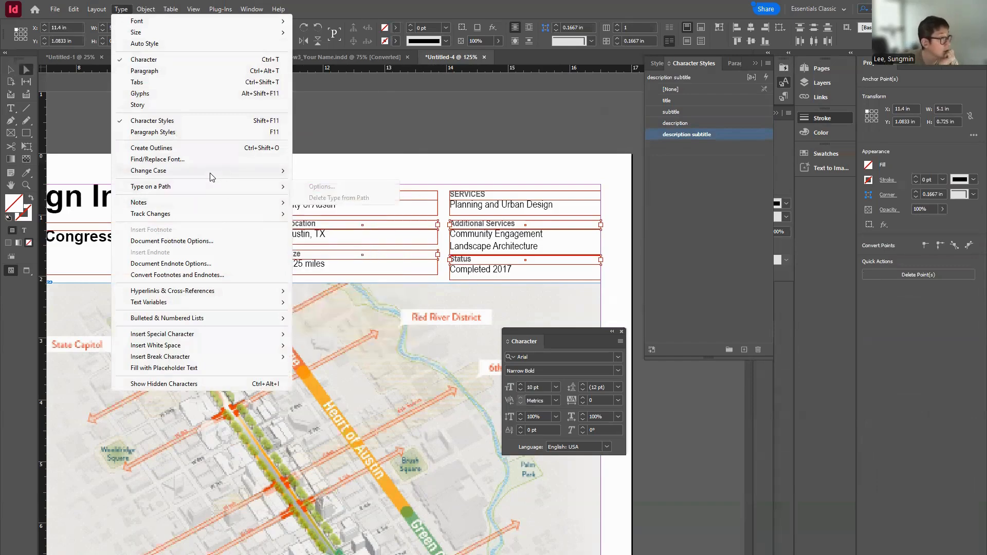
mouse_move(210, 178)
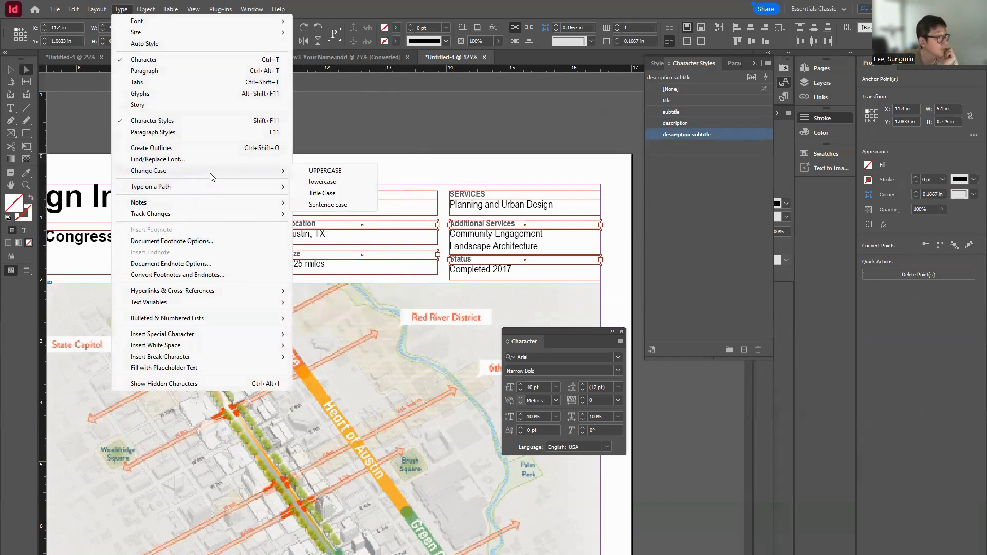
click(315, 172)
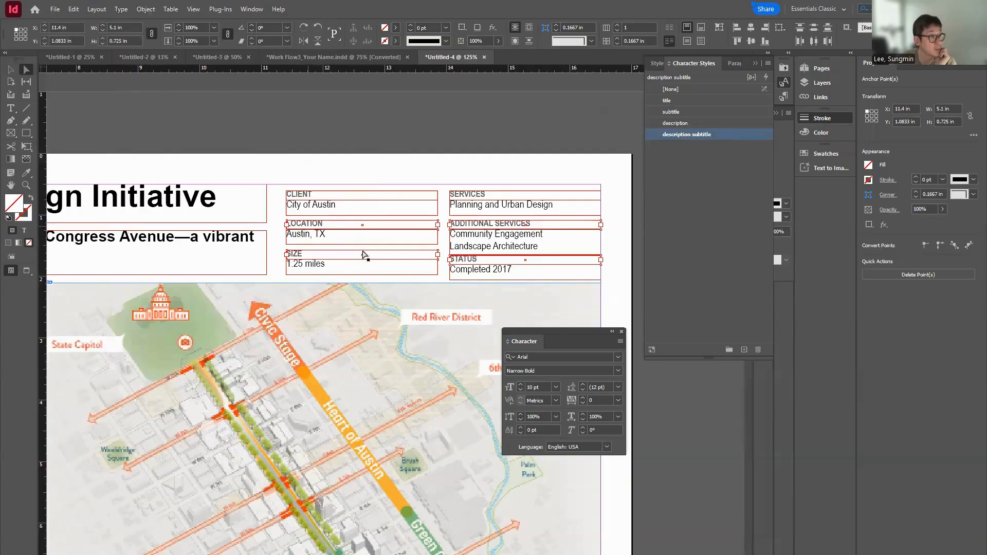
click(378, 133)
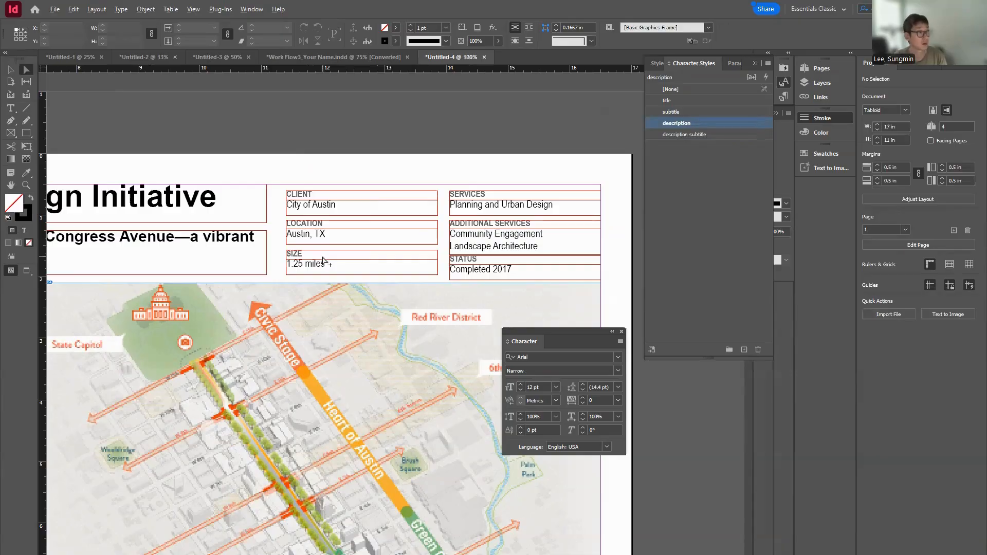
key(ctrl+minus)
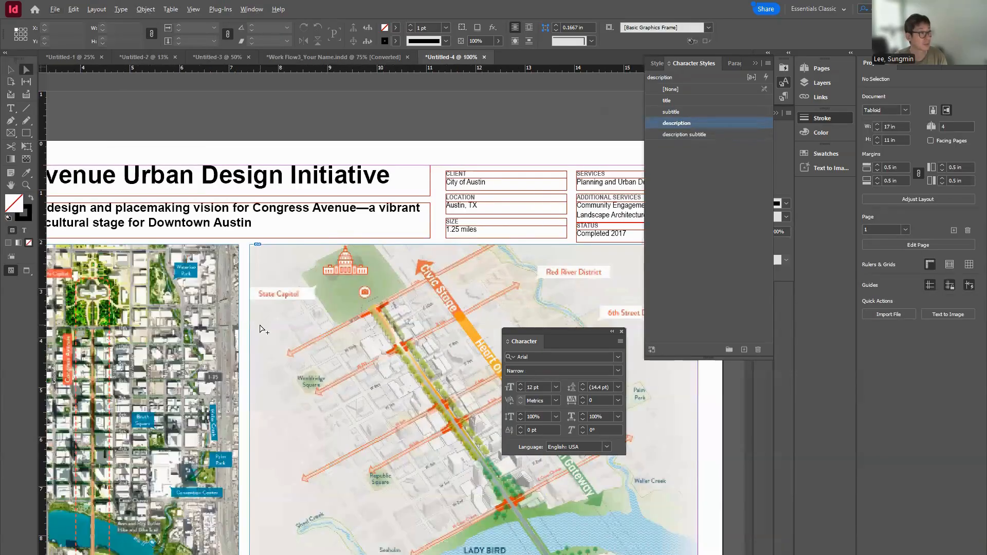
Move the Character panel aside, then delete and restore both maps with their captions
key(ctrl+minus)
key(ctrl+minus)
scroll(202, 258, left, 1)
scroll(202, 258, right, 2)
drag(546, 336, 666, 370)
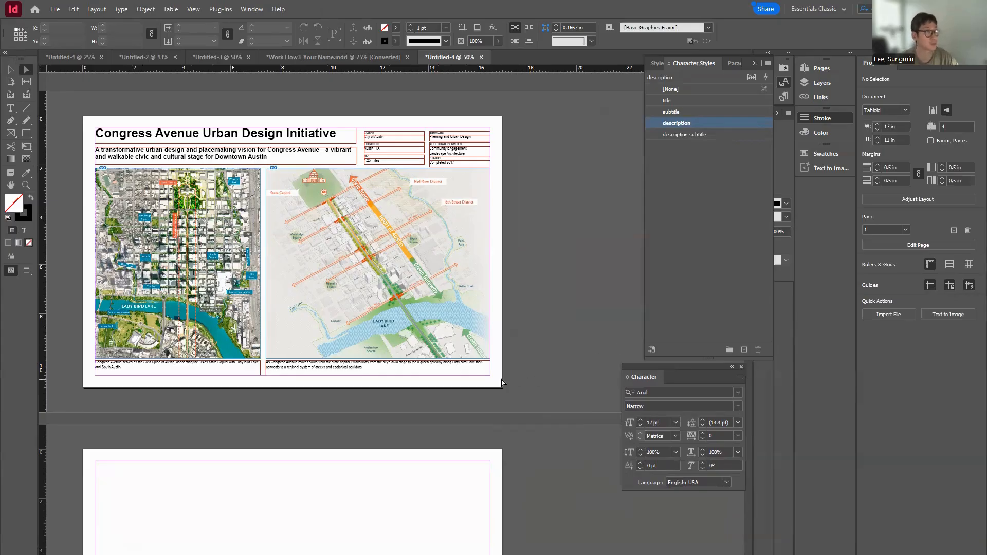
drag(502, 383, 86, 243)
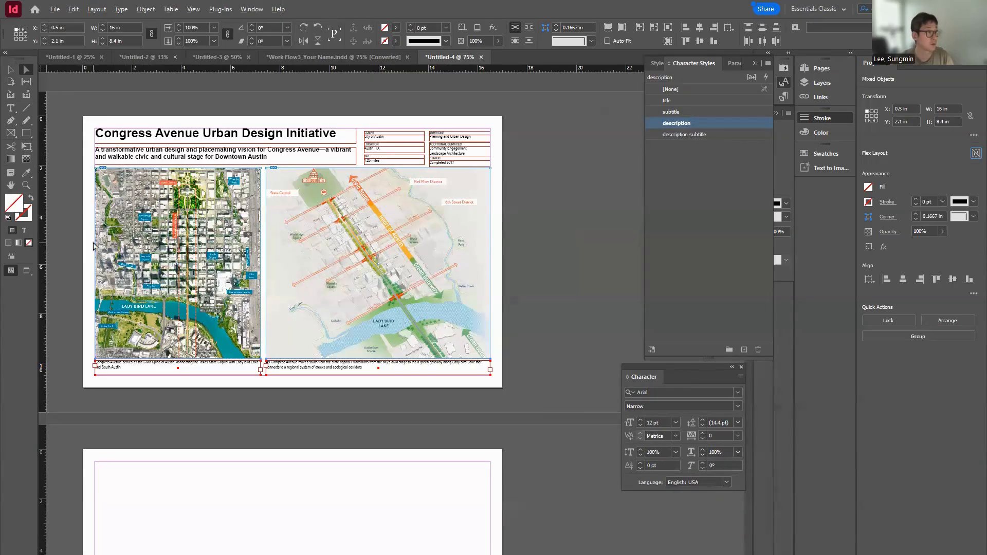
scroll(358, 237, up, 1)
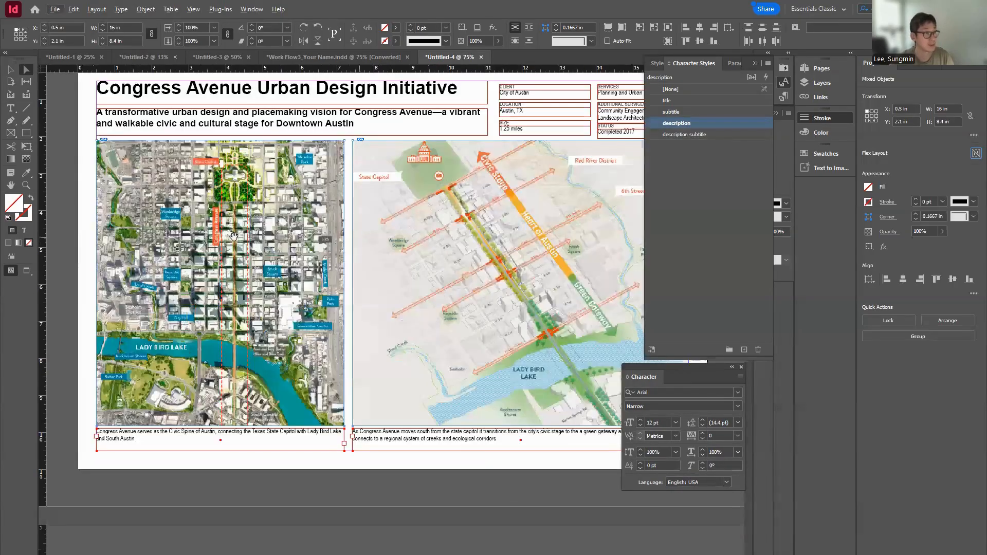
scroll(234, 236, down, 1)
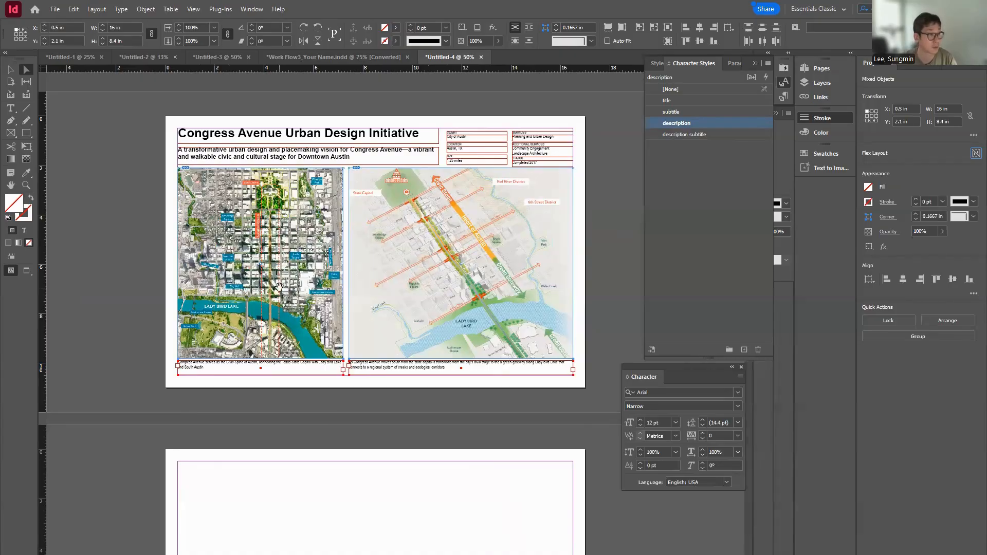
key(Delete)
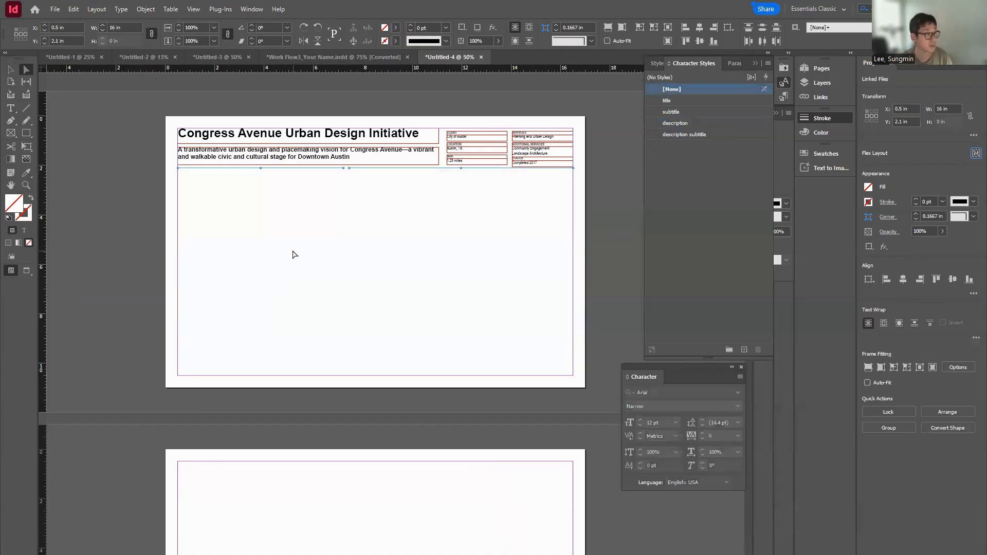
key(ctrl+z)
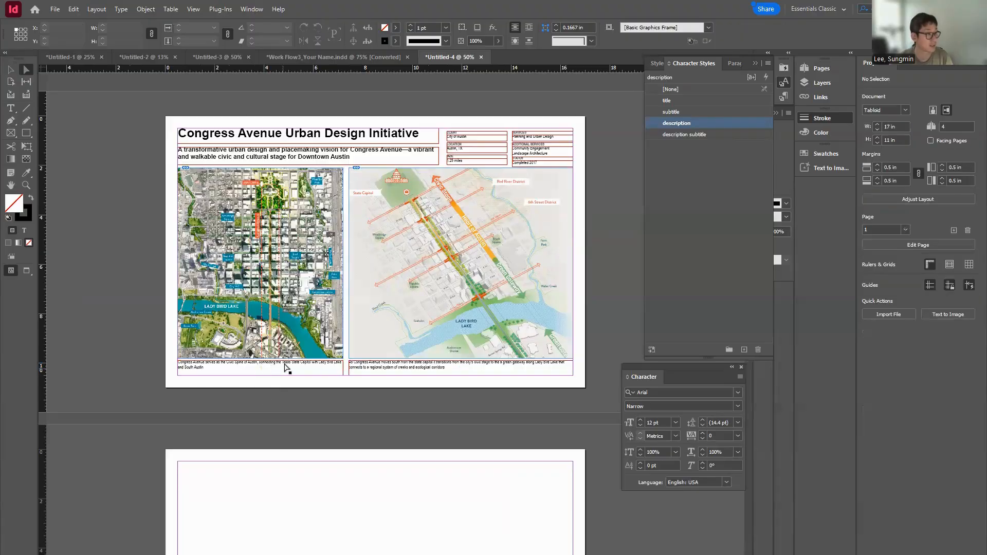
Delete the aerial Austin photo from the left image frame, leaving the frame empty
click(242, 297)
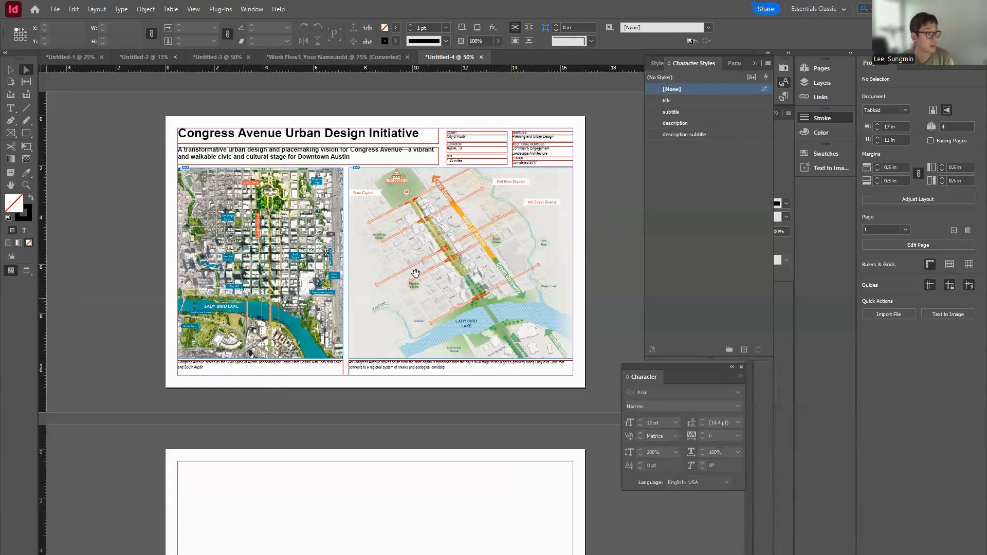
click(11, 69)
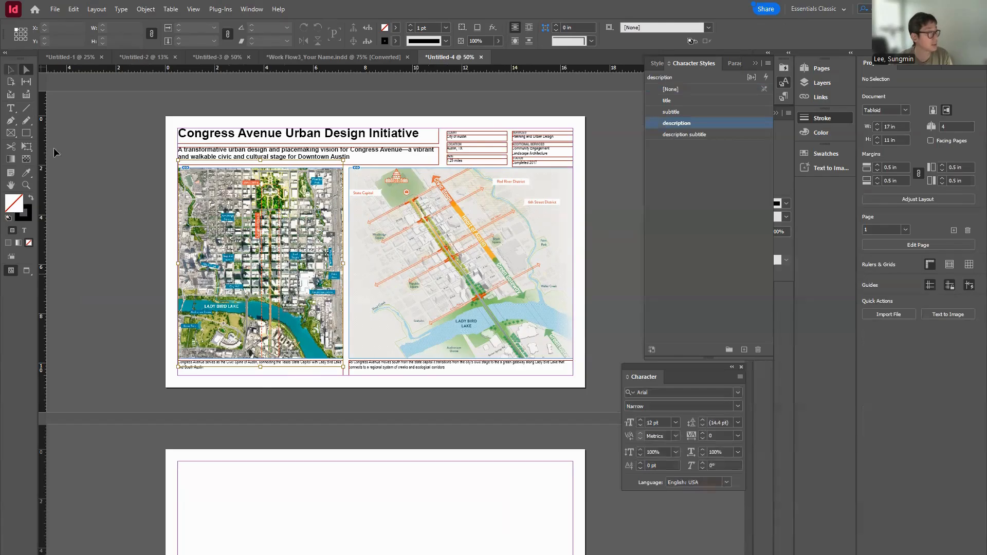
key(Delete)
drag(152, 212, 444, 291)
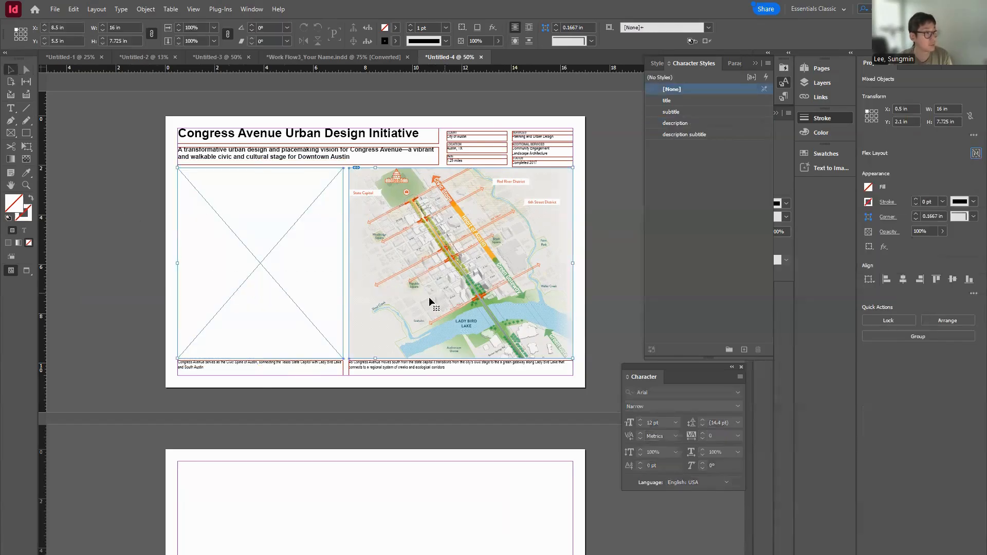
Delete both map frames and shift the two caption frames slightly upward
key(Delete)
click(343, 371)
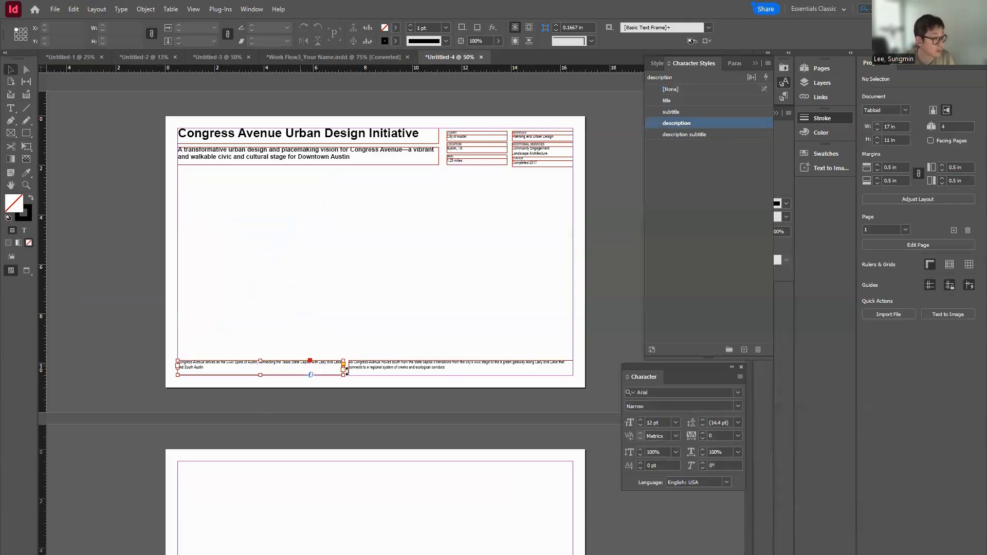
shift+click(398, 368)
drag(401, 369, 399, 358)
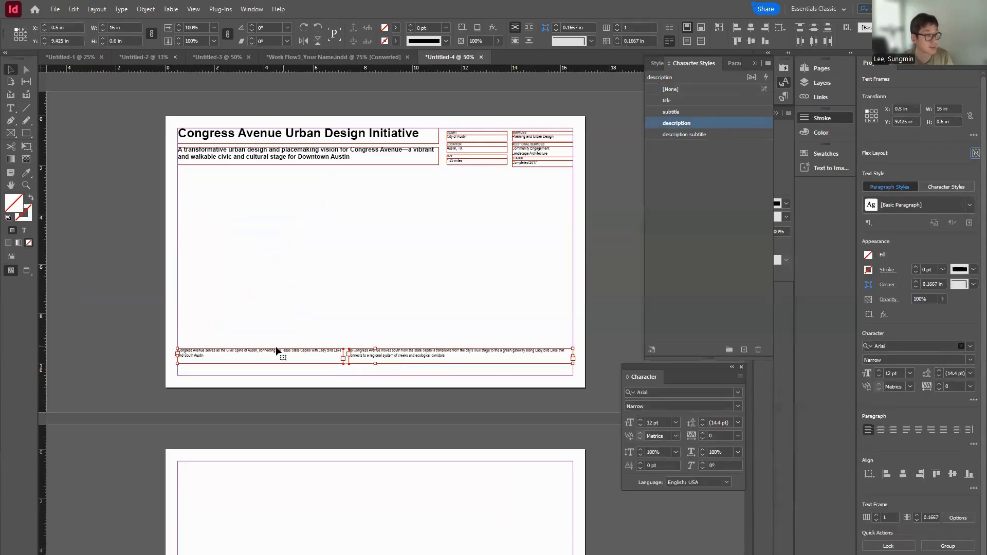
click(150, 334)
drag(221, 352, 225, 366)
key(ctrl+z)
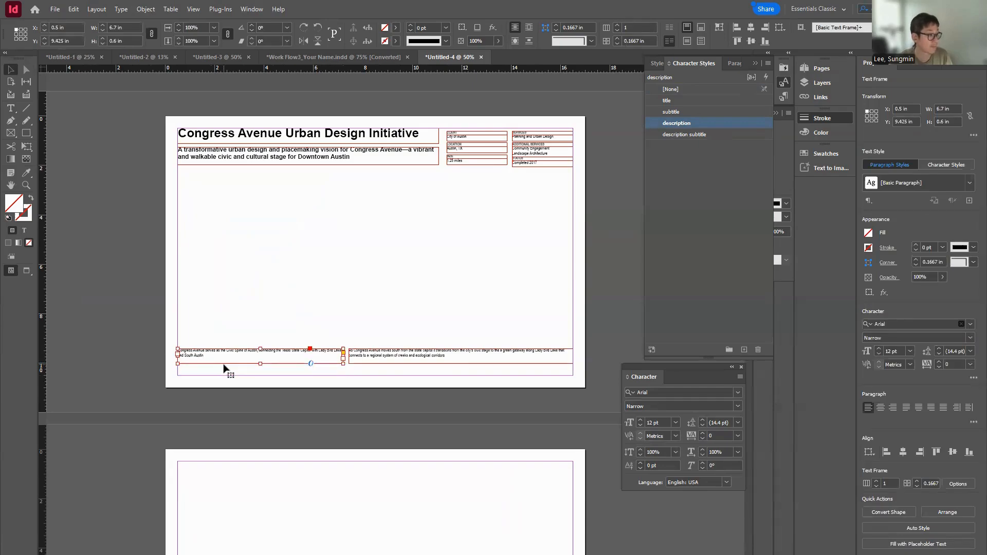
click(131, 305)
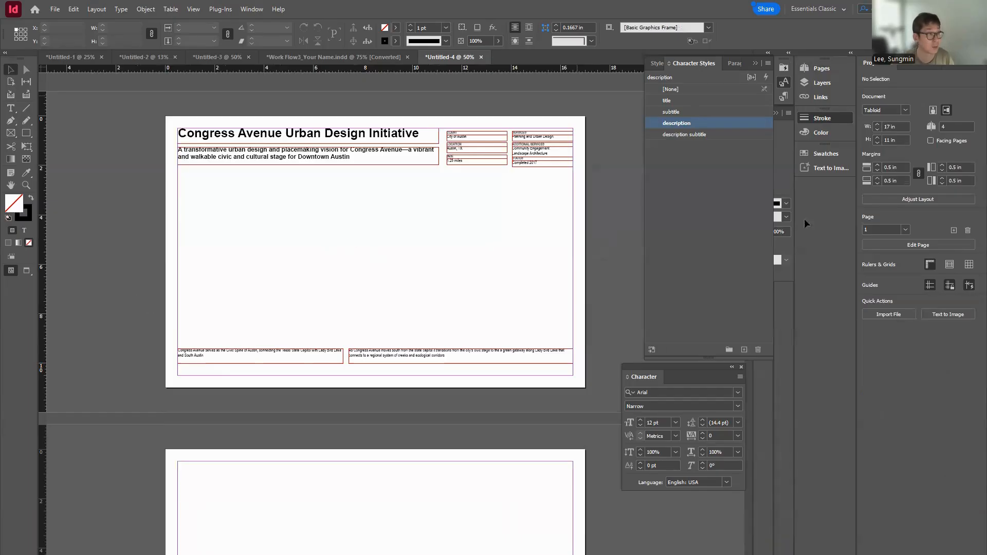
Show the Pages panel and select the A-Parent parent page
scroll(473, 329, down, 5)
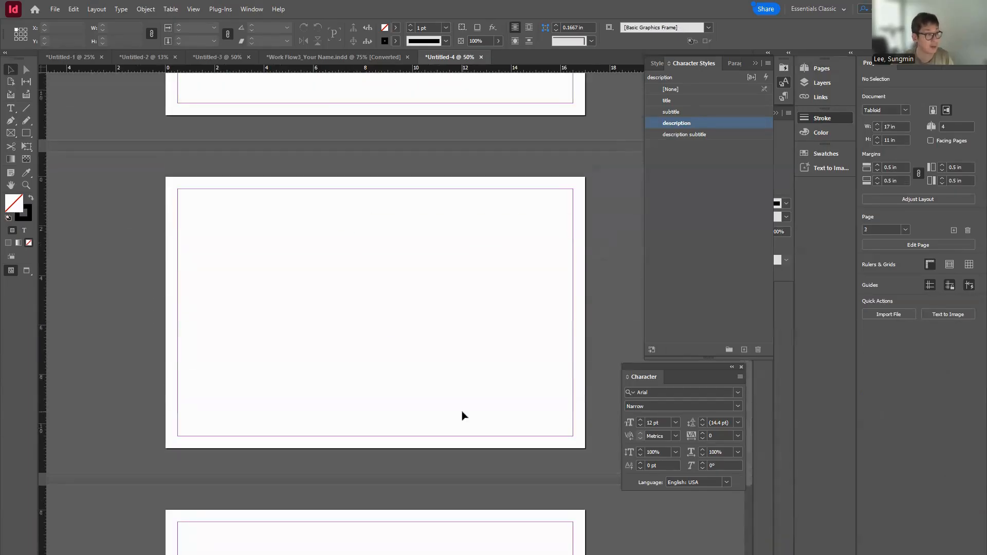
scroll(332, 350, up, 5)
scroll(332, 349, up, 1)
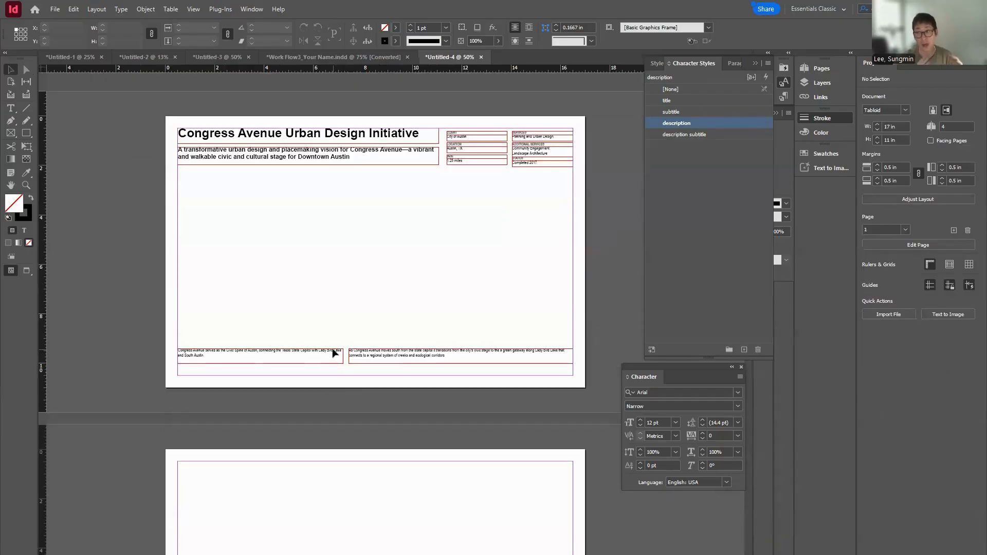
click(271, 154)
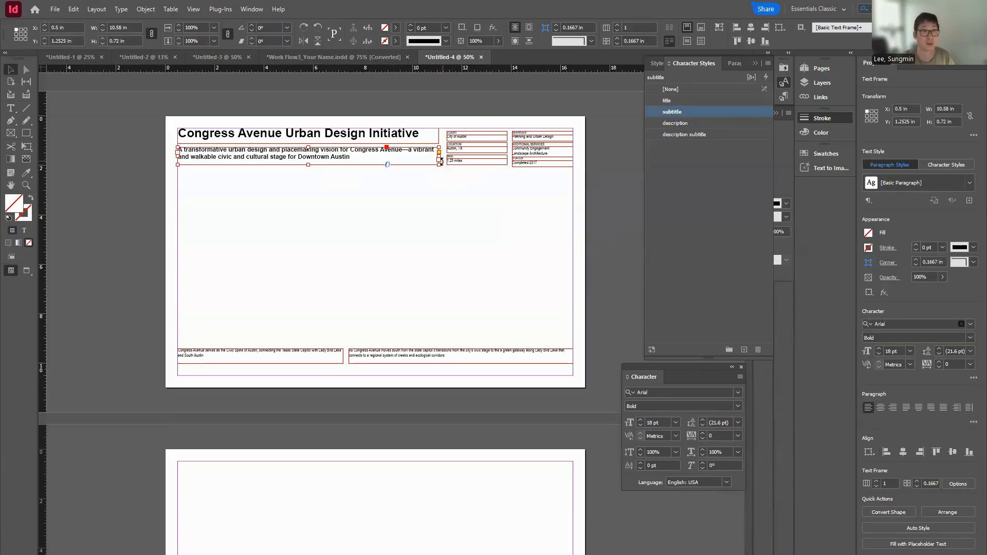
click(609, 165)
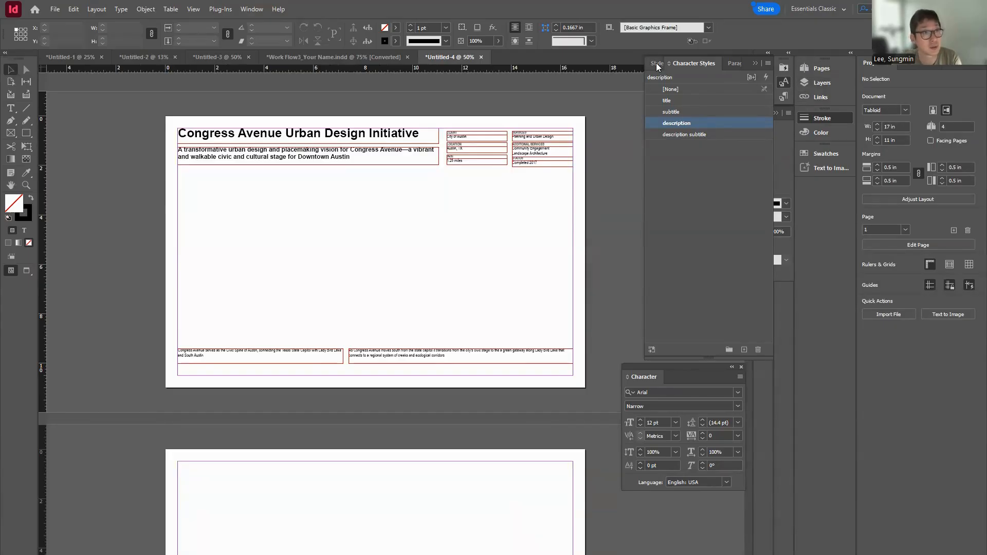
click(817, 70)
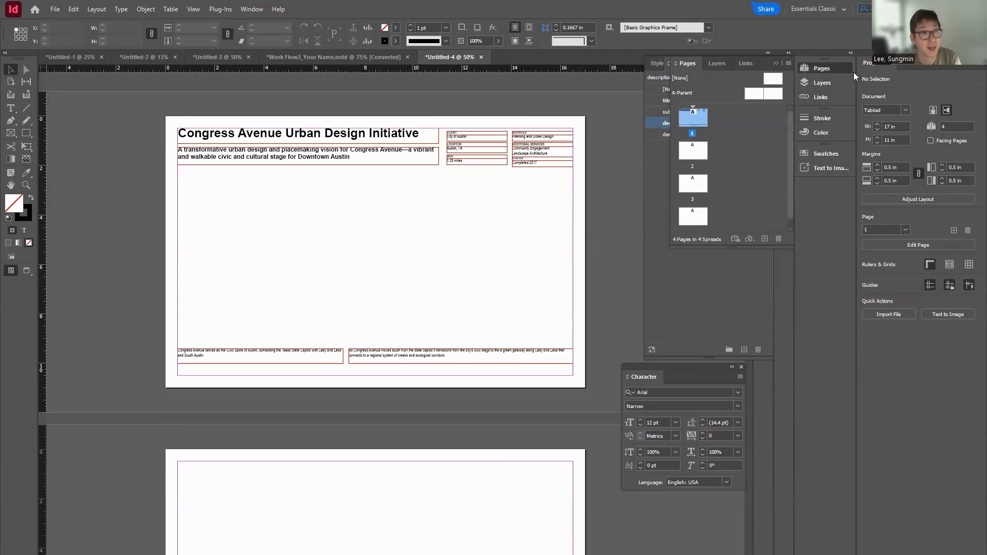
click(754, 96)
Display the A-Parent parent spread for editing and pick the Type tool
double_click(755, 97)
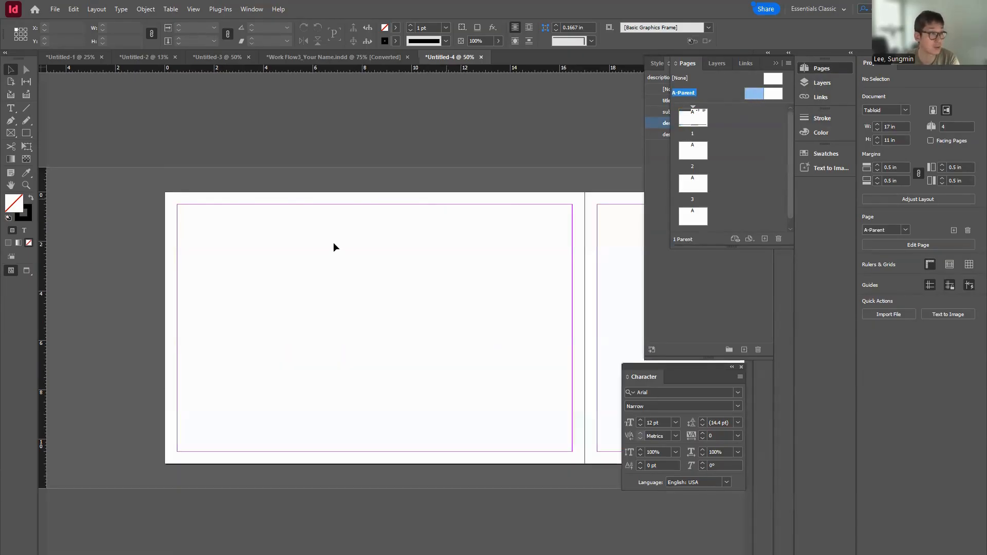
click(685, 122)
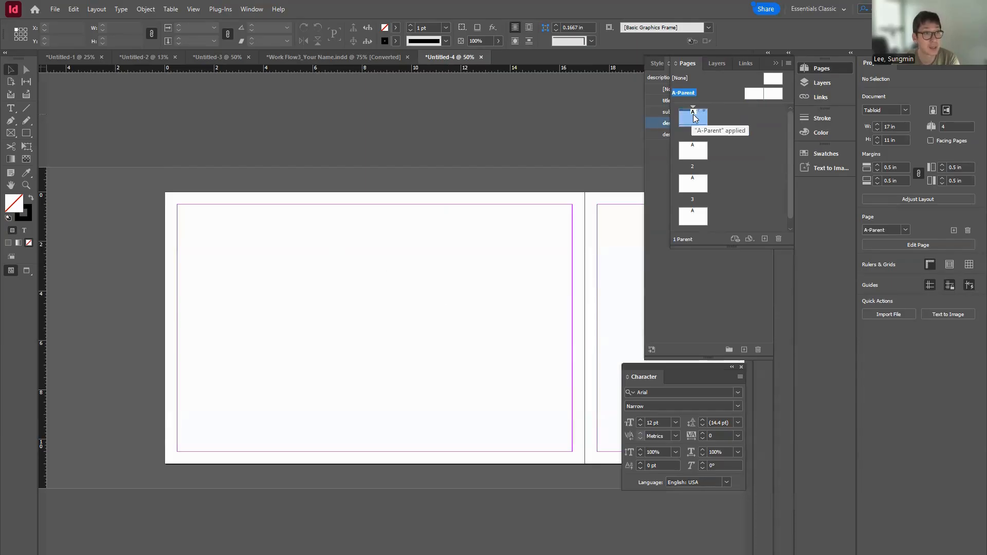
click(747, 90)
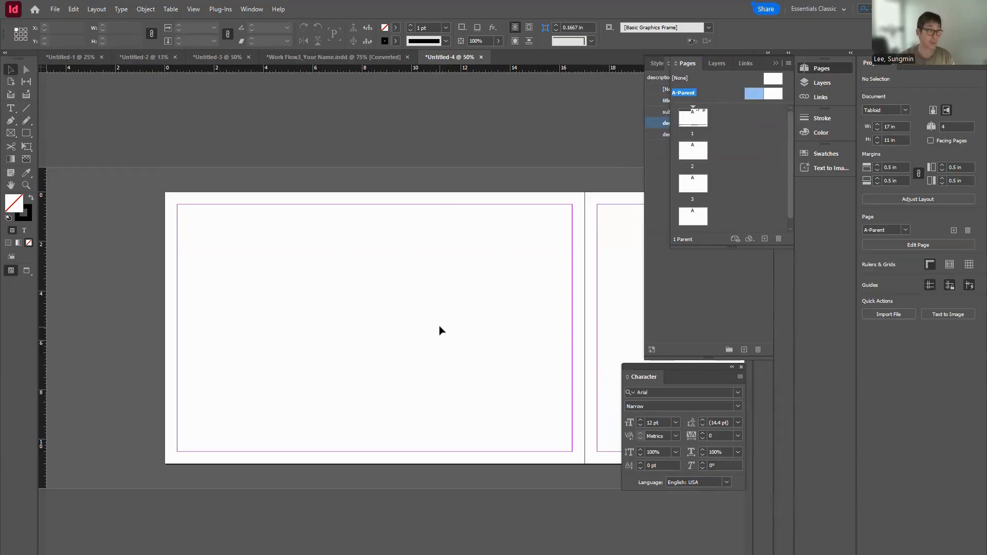
click(11, 110)
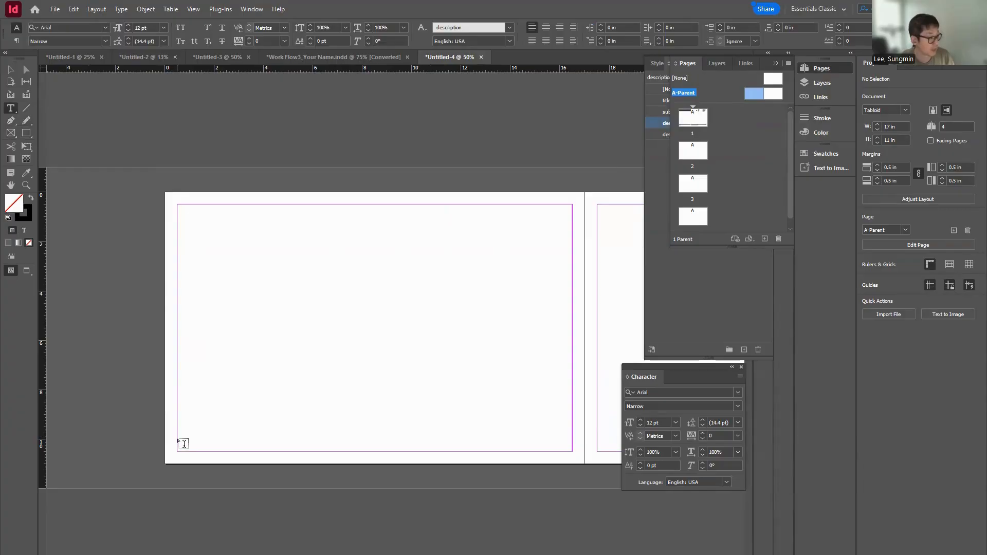
Draw a 0.3-in footer frame at the bottom margin holding the URPN 220 | PLAN 624 course line
drag(184, 443, 497, 456)
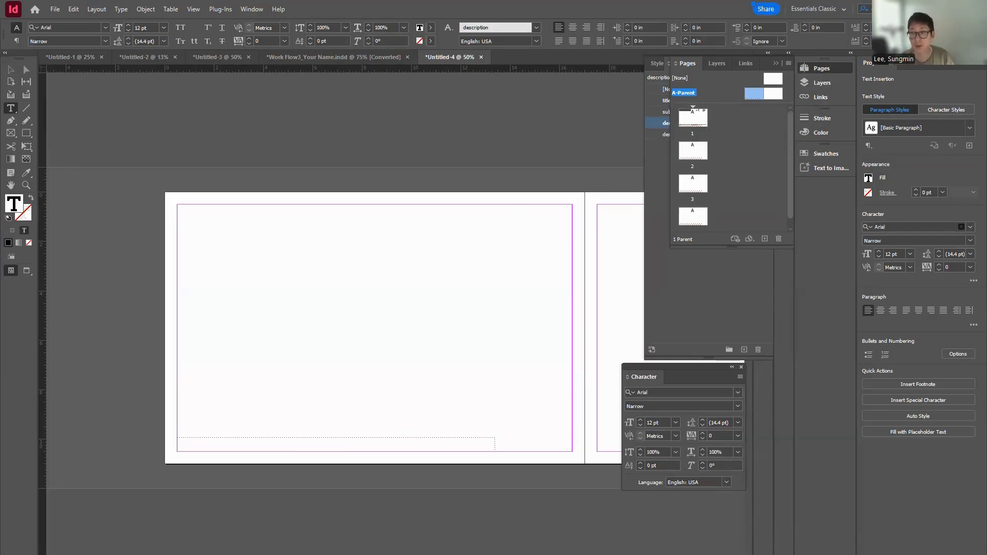
click(191, 445)
key(ctrl+v)
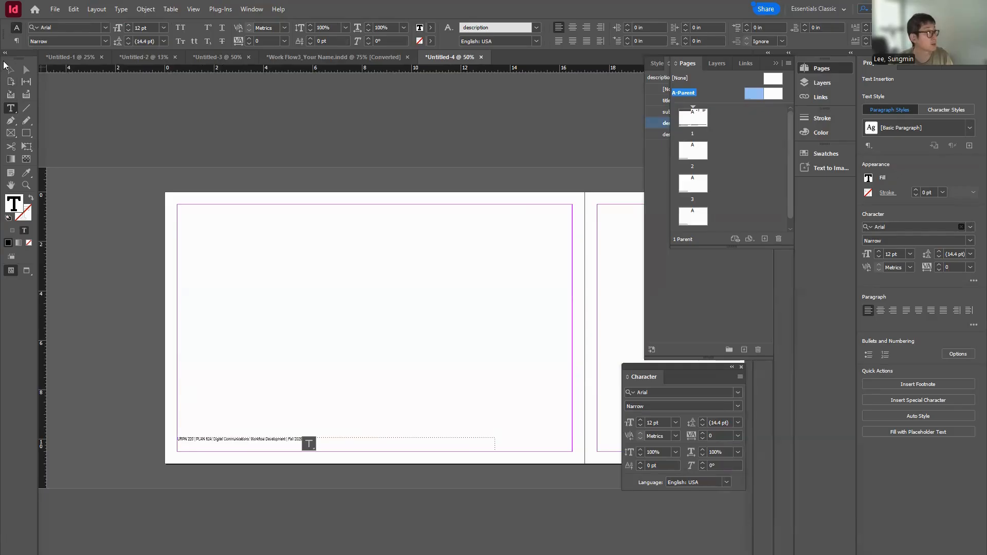
click(10, 69)
click(302, 437)
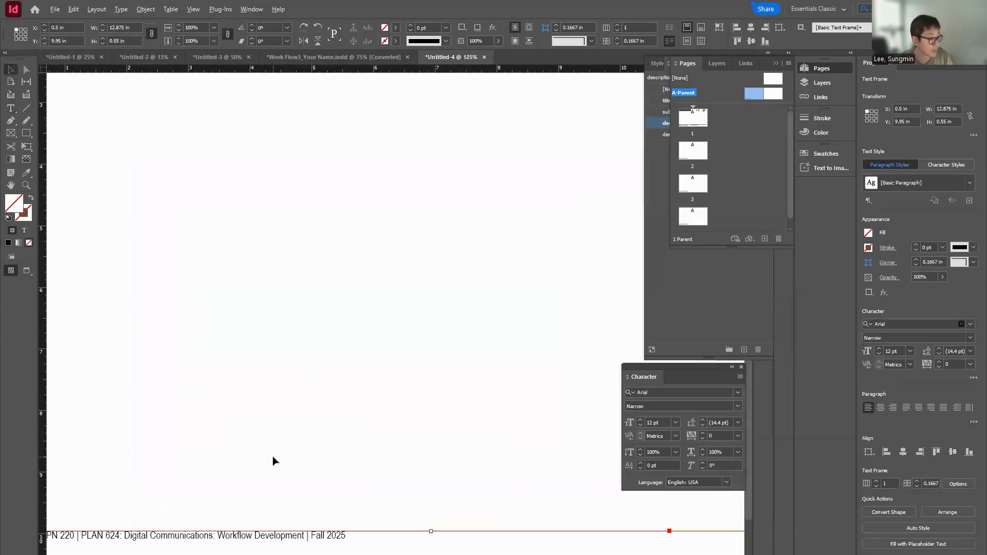
key(ctrl+1)
drag(414, 501, 412, 514)
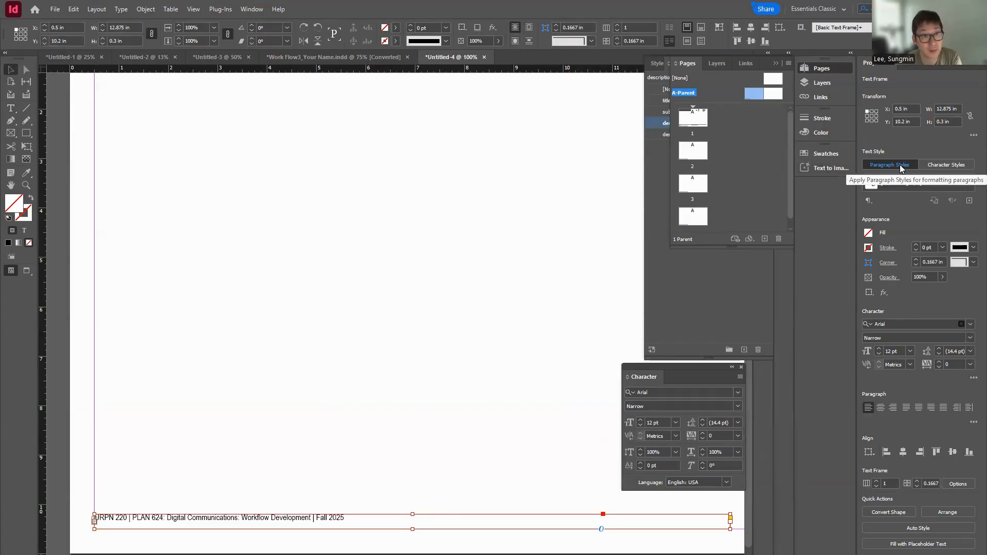
Set the footer frame's vertical text alignment to Align Bottom
click(974, 422)
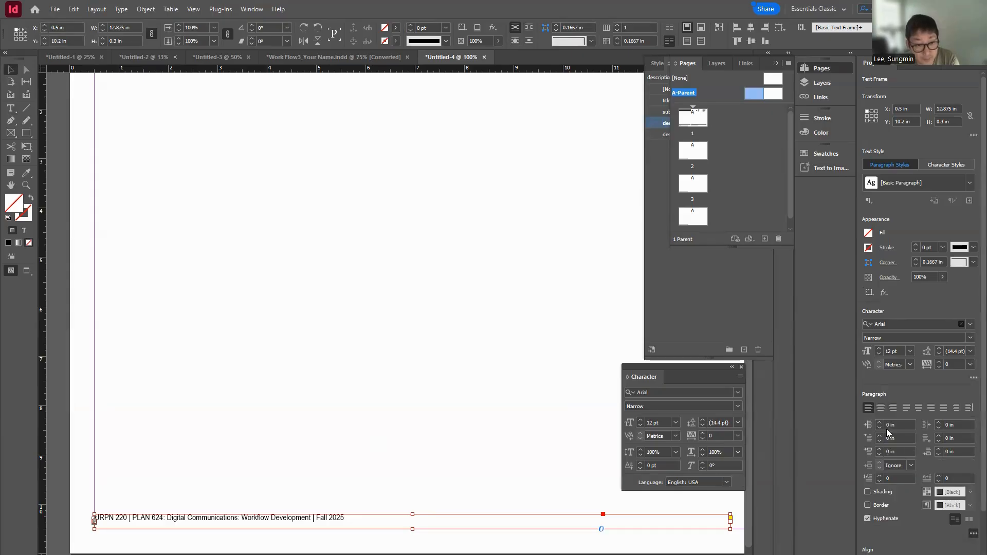
scroll(883, 478, down, 3)
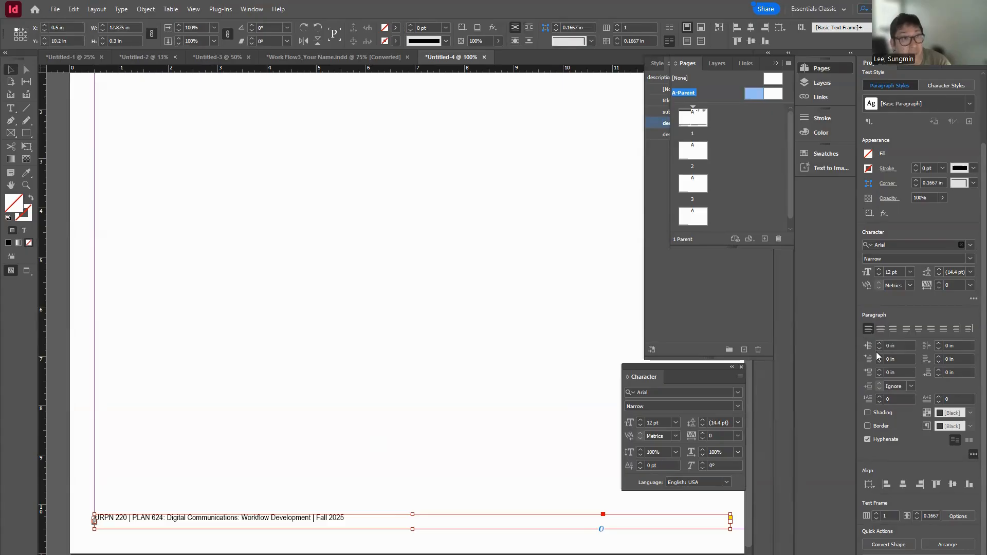
scroll(878, 352, up, 3)
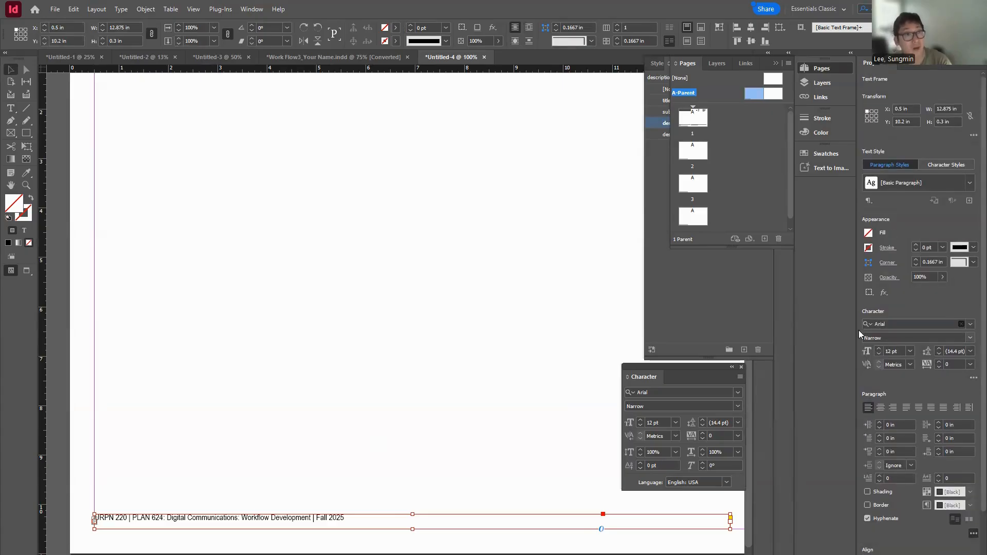
click(700, 30)
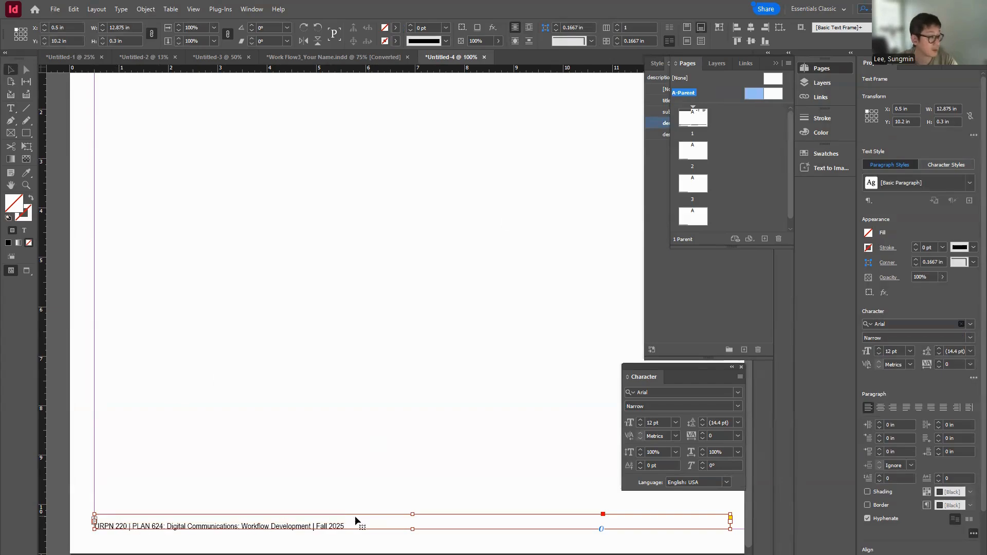
Set the footer to 14 pt and change Workflow Development to Layout Design
double_click(153, 526)
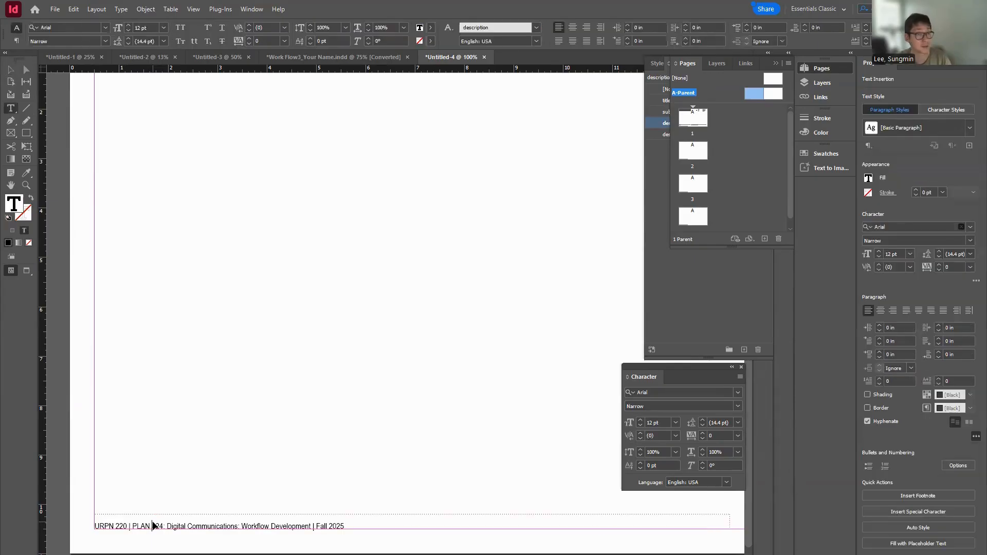
key(ctrl+a)
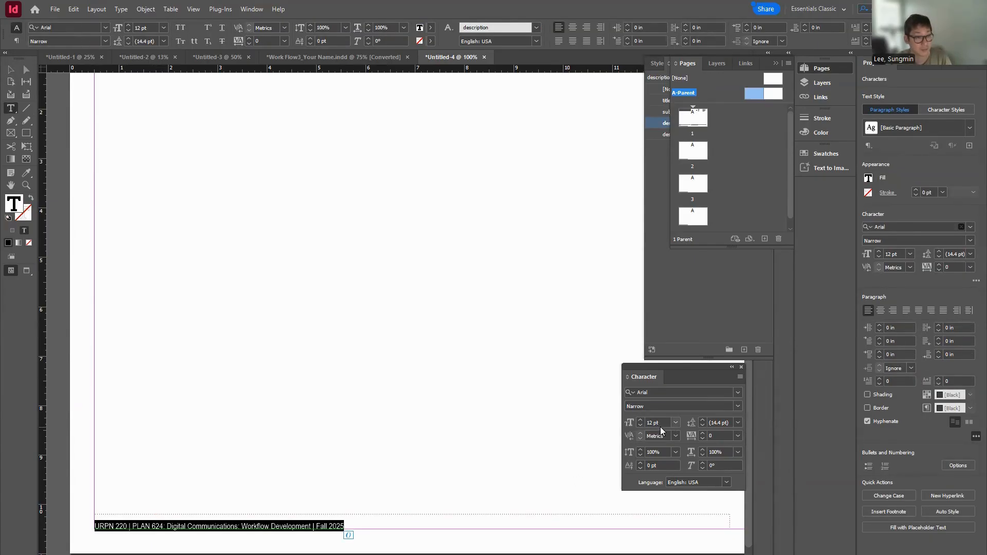
click(639, 421)
click(640, 421)
click(377, 525)
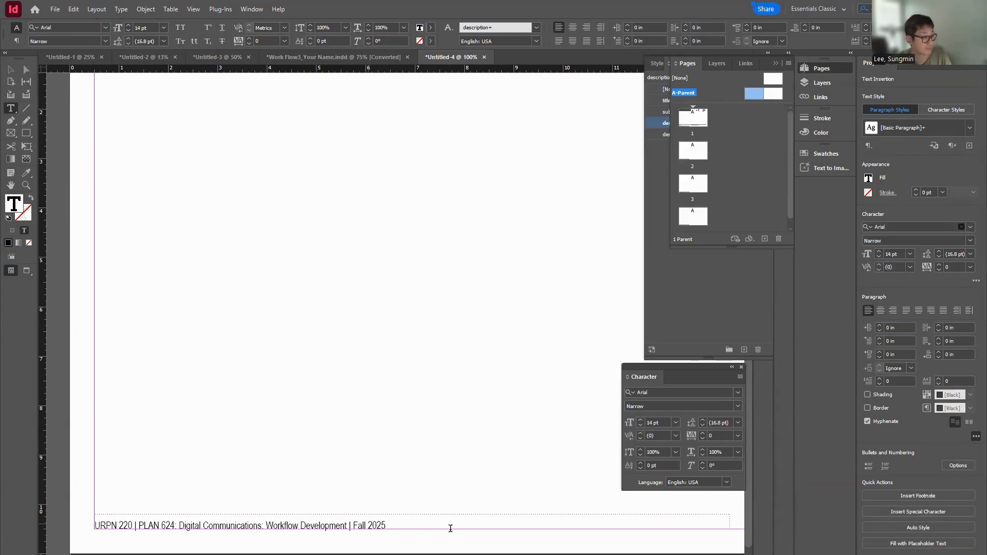
key(Right)
key(Right)
key(Left)
key(BackSpace)
key(BackSpace)
key(BackSpace)
key(BackSpace)
key(BackSpace)
key(BackSpace)
key(BackSpace)
key(BackSpace)
key(BackSpace)
key(BackSpace)
key(BackSpace)
key(BackSpace)
key(BackSpace)
key(BackSpace)
key(BackSpace)
key(BackSpace)
key(BackSpace)
key(BackSpace)
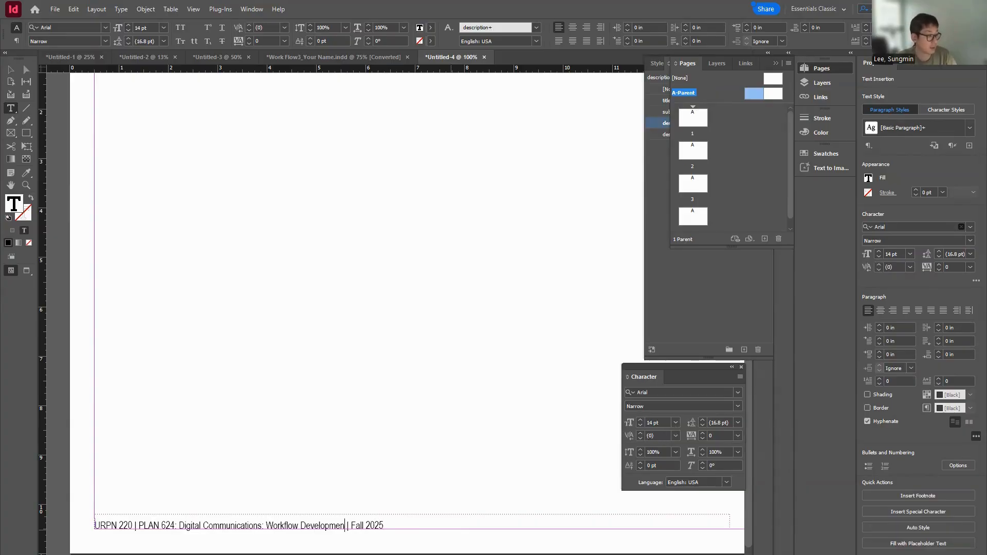
key(BackSpace)
key(BackSpace)
text(Layout Design)
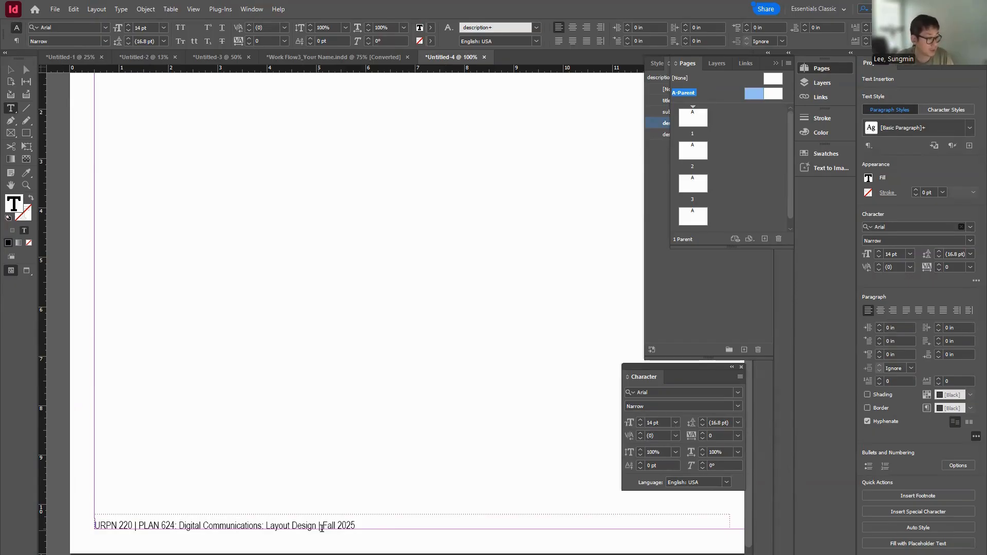
Append an instructor credit and a | YOUR NAME placeholder to the footer line
key(End)
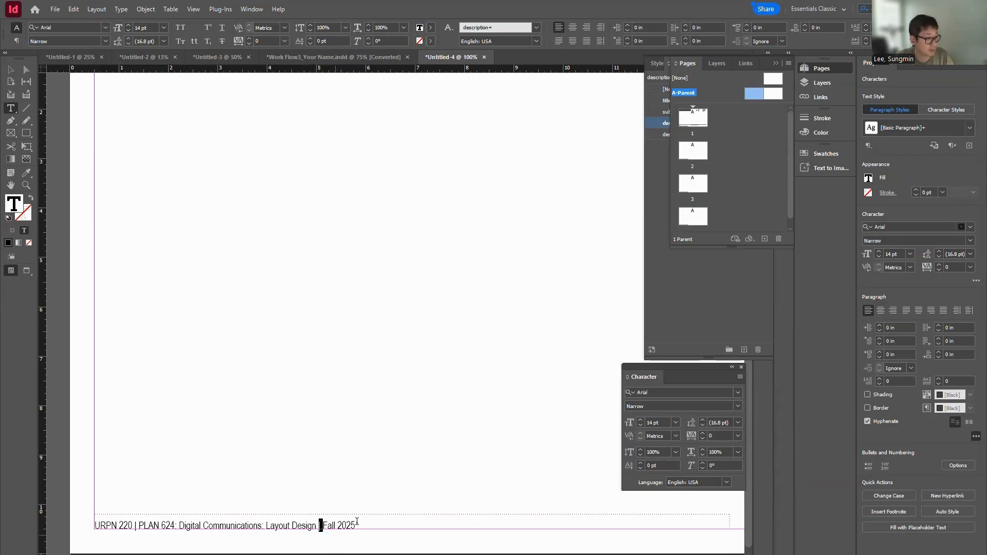
text(|)
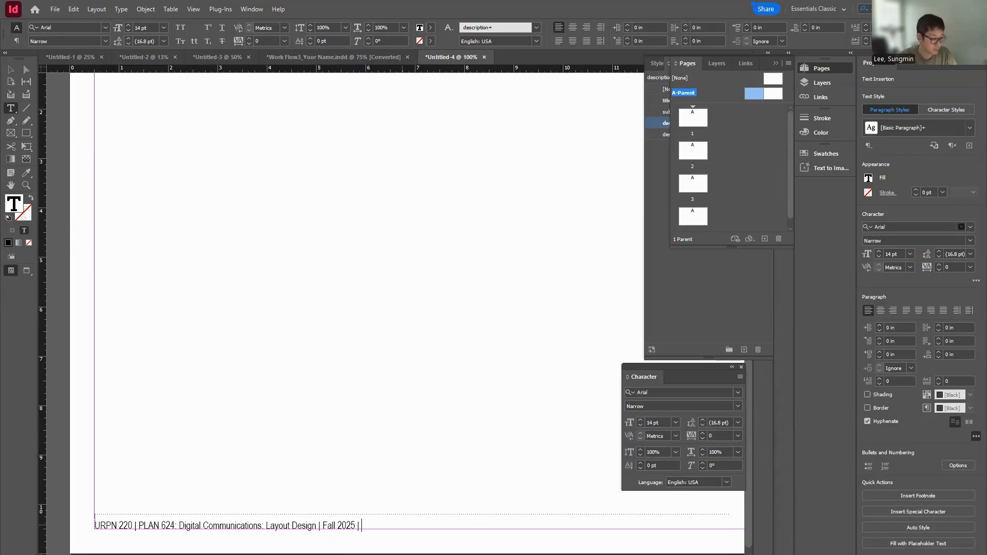
text( Instru)
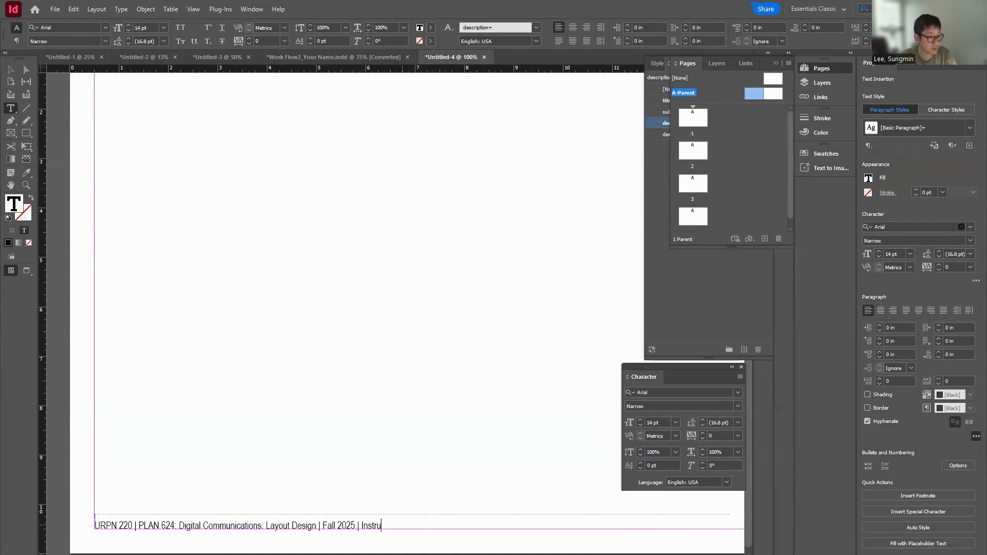
text(ctor: Sungmin Lee)
drag(377, 524, 357, 520)
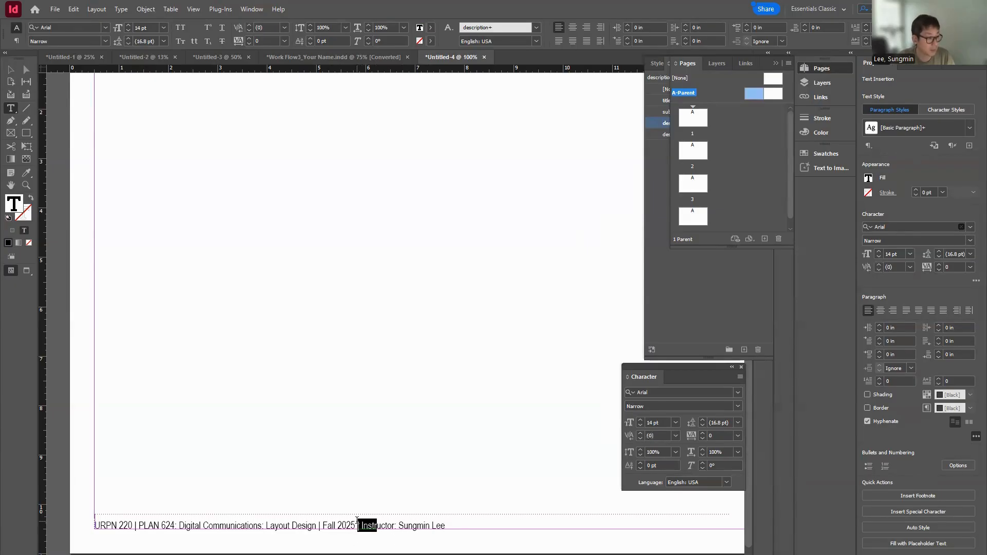
key(ctrl+c)
click(444, 525)
key(ctrl+v)
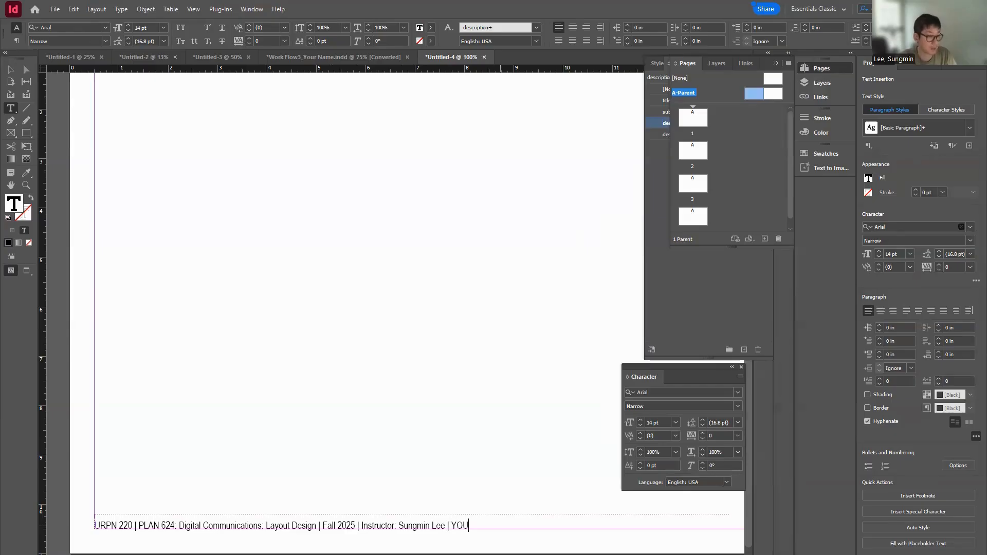
text(AME)
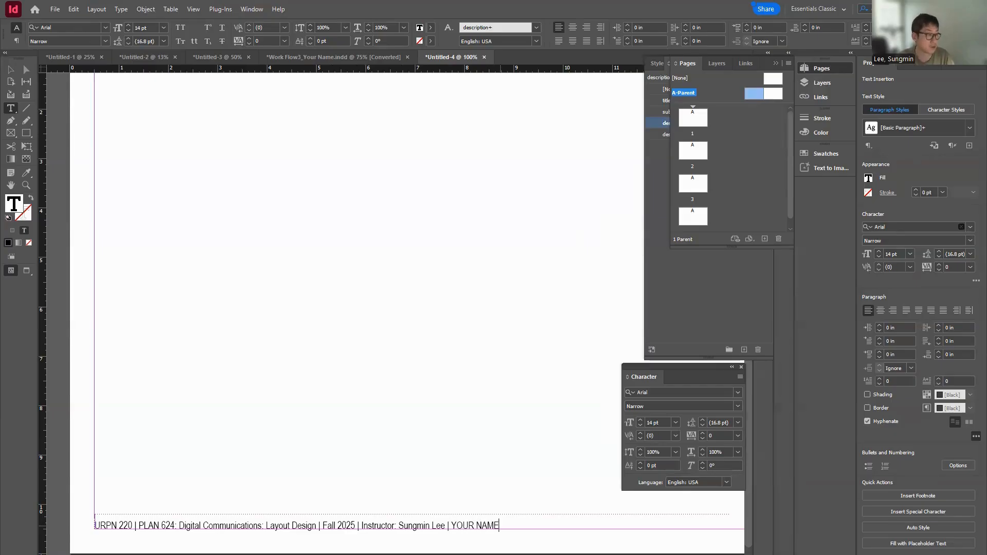
click(11, 72)
key(ctrl+minus)
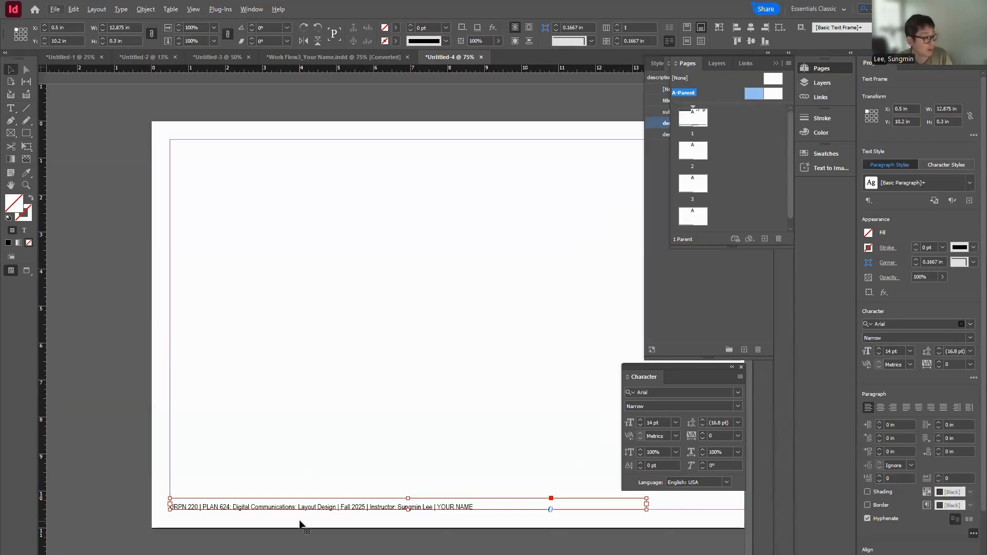
Confirm the new footer course line shows at page 1's bottom, then reopen the A-Parent page
click(27, 133)
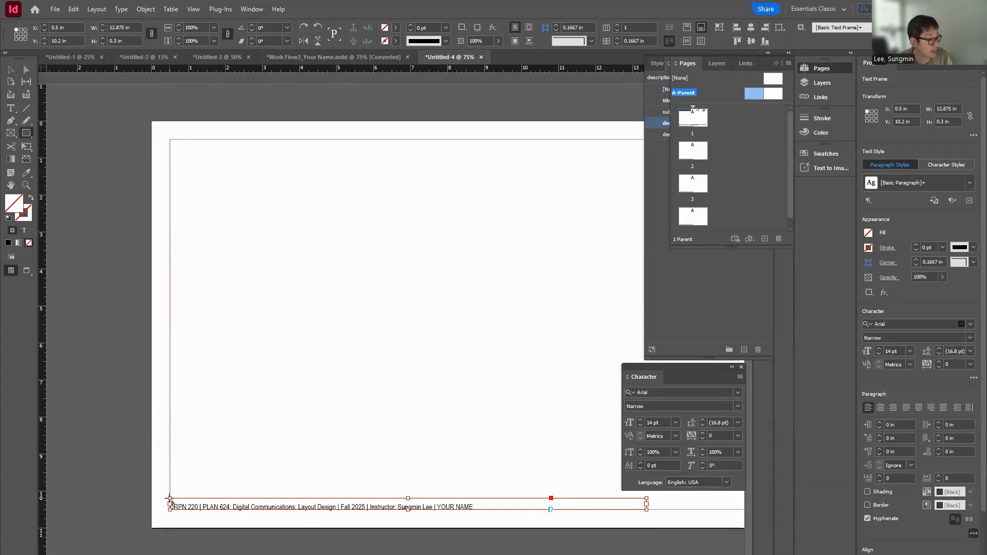
key(ctrl+minus)
key(ctrl+minus)
drag(341, 404, 302, 417)
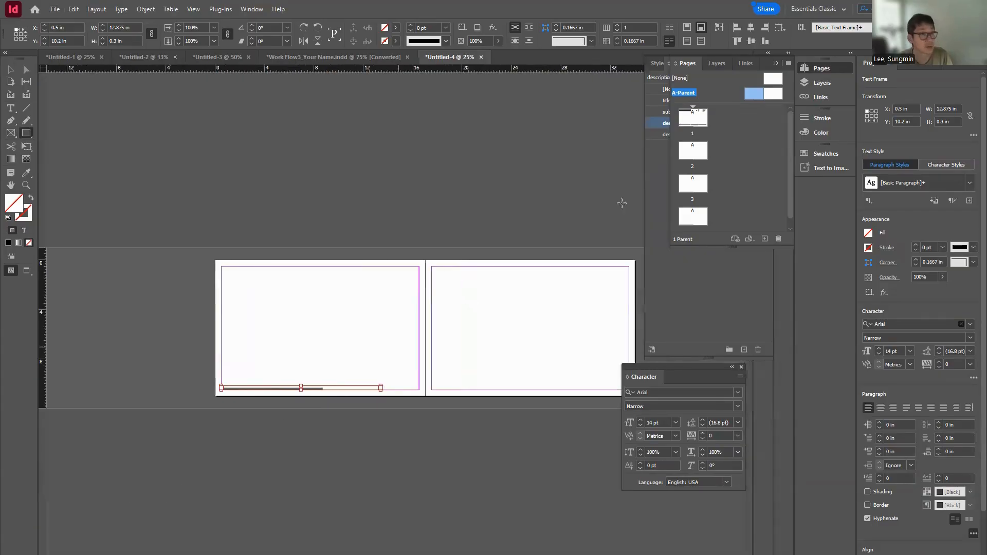
click(692, 118)
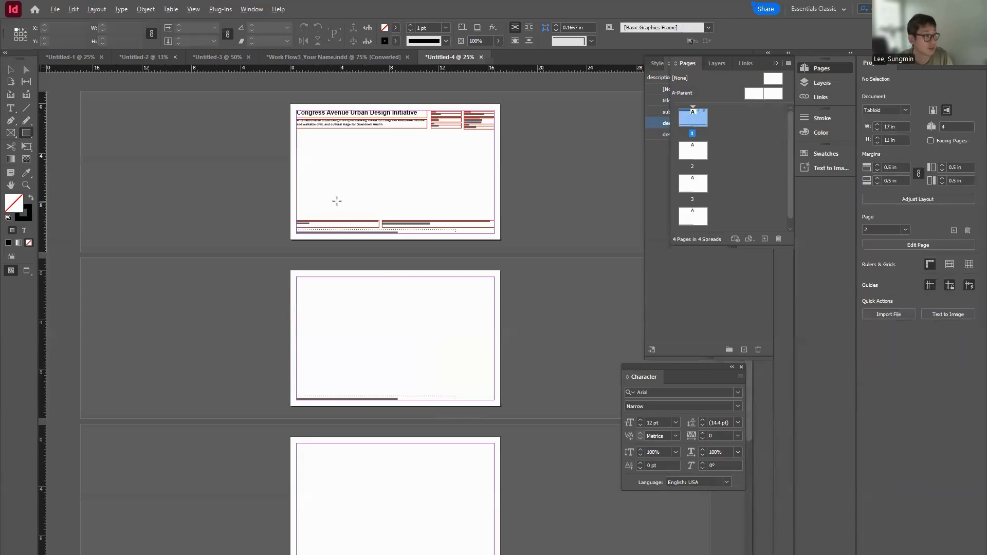
scroll(337, 203, up, 2)
drag(434, 217, 262, 294)
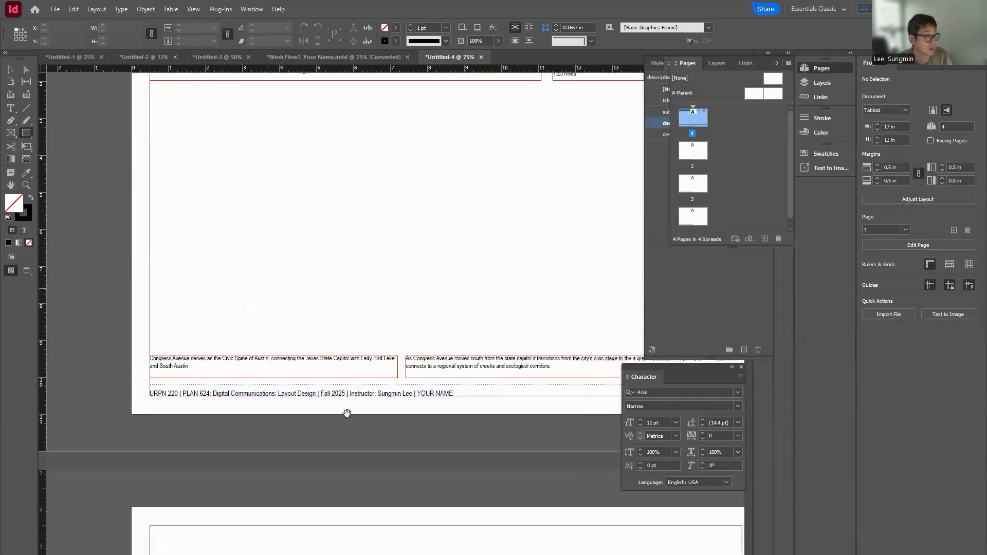
drag(271, 202, 205, 344)
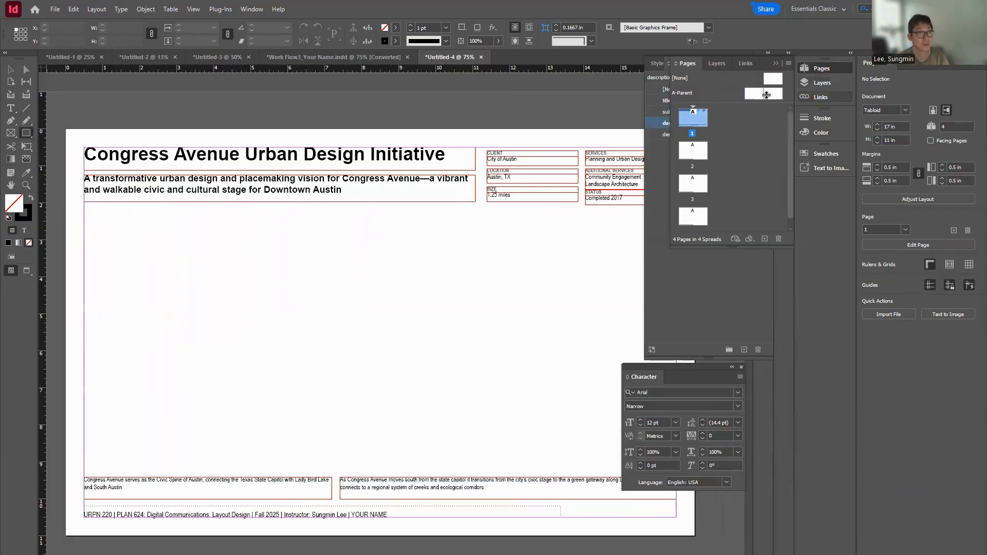
double_click(766, 94)
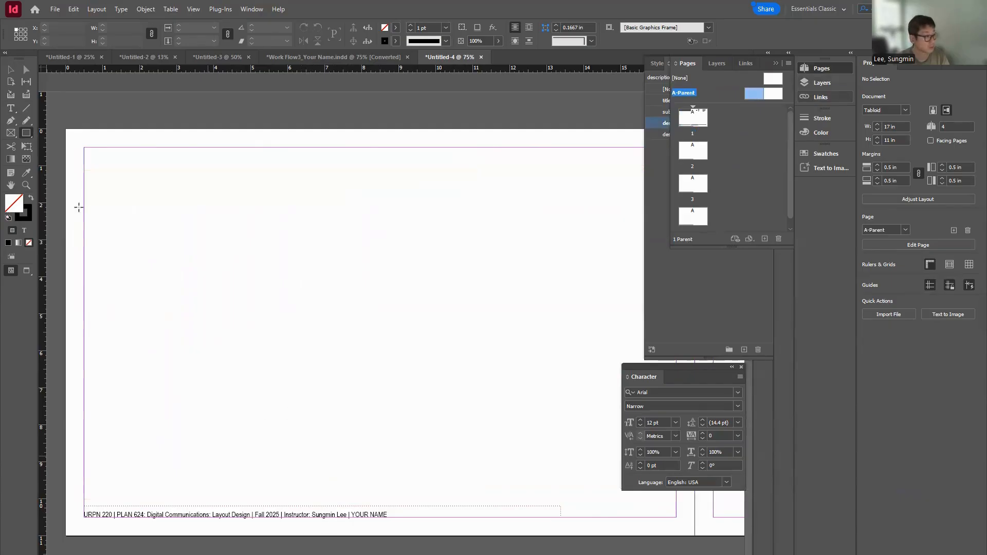
Draw a 0.625 × 0.3 in frame at the A-Parent page's bottom-right, level with the footer line
key(v)
drag(434, 370, 366, 365)
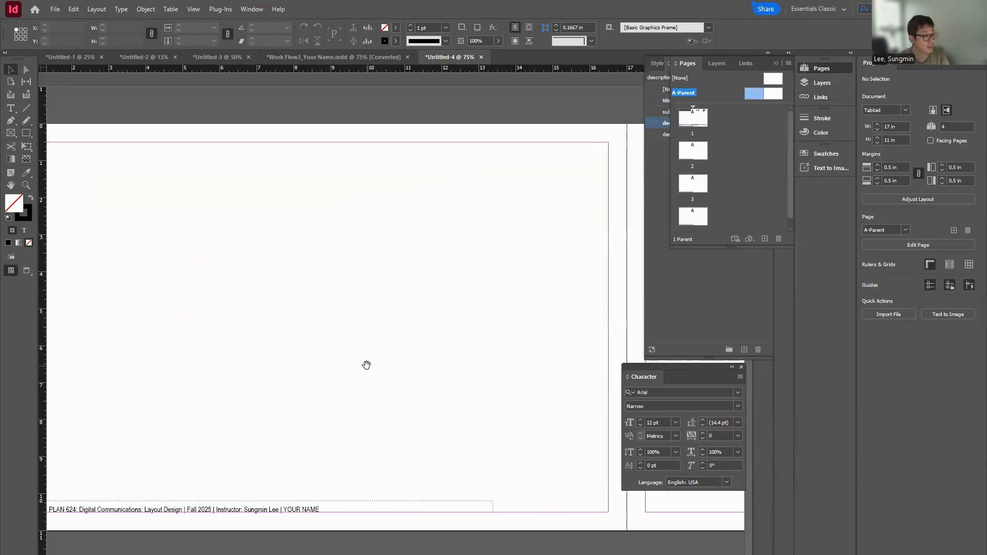
click(11, 132)
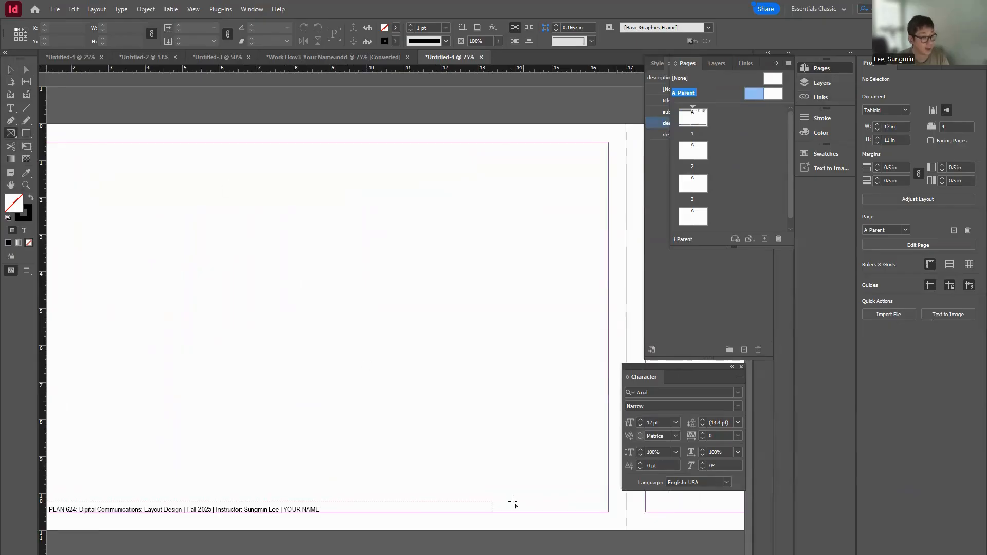
drag(585, 513, 609, 501)
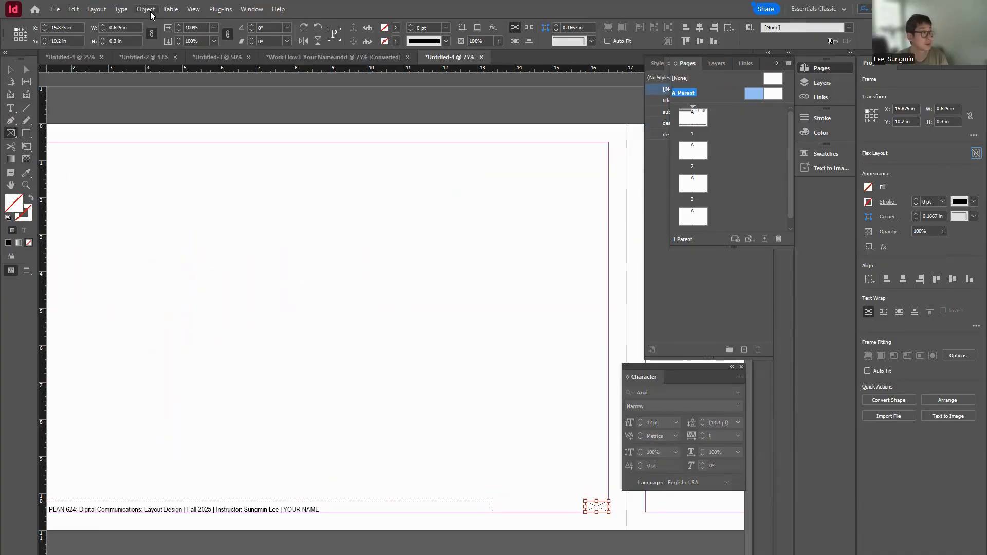
Browse Type > Insert Special Character > Markers (greyed out), then float the Tools panel and choose Selection
click(120, 9)
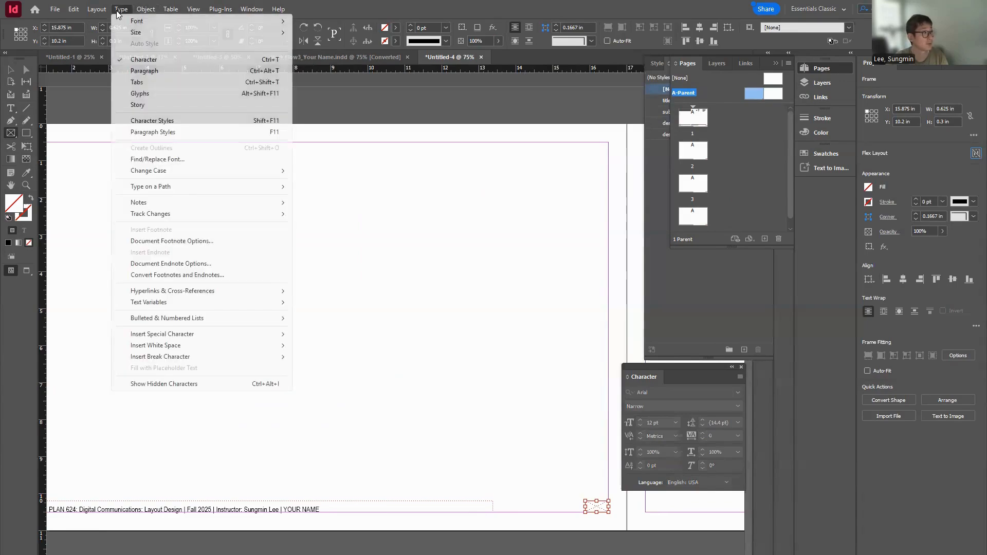
mouse_move(171, 9)
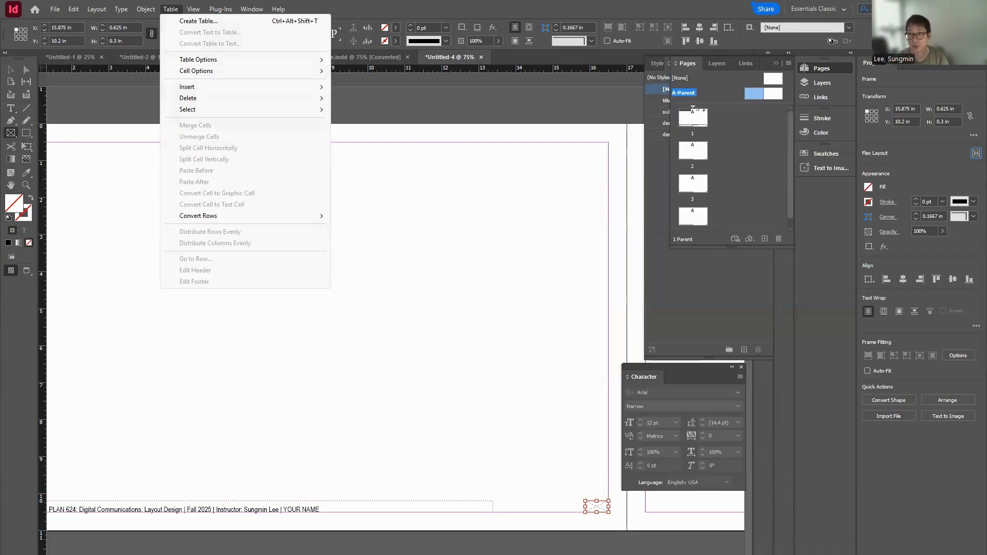
mouse_move(116, 11)
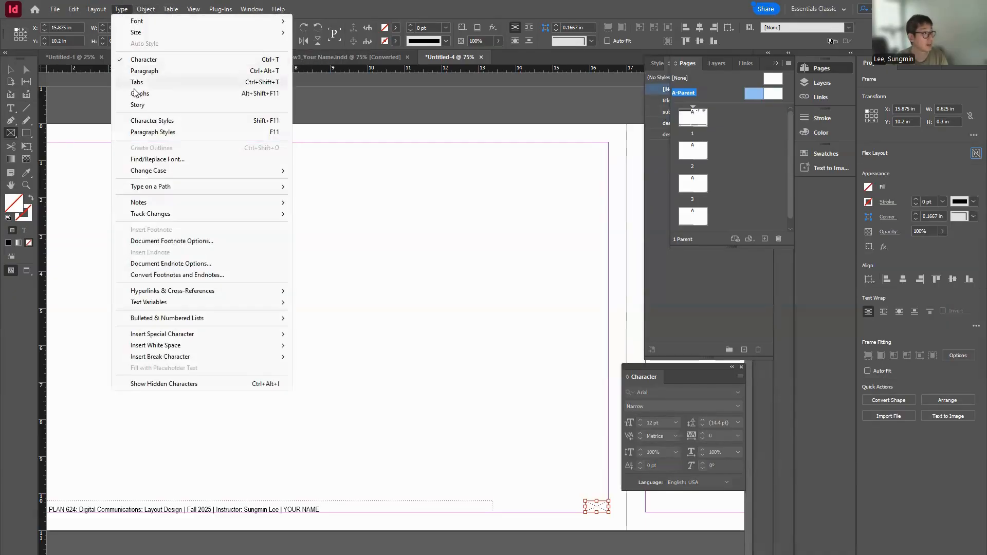
mouse_move(179, 176)
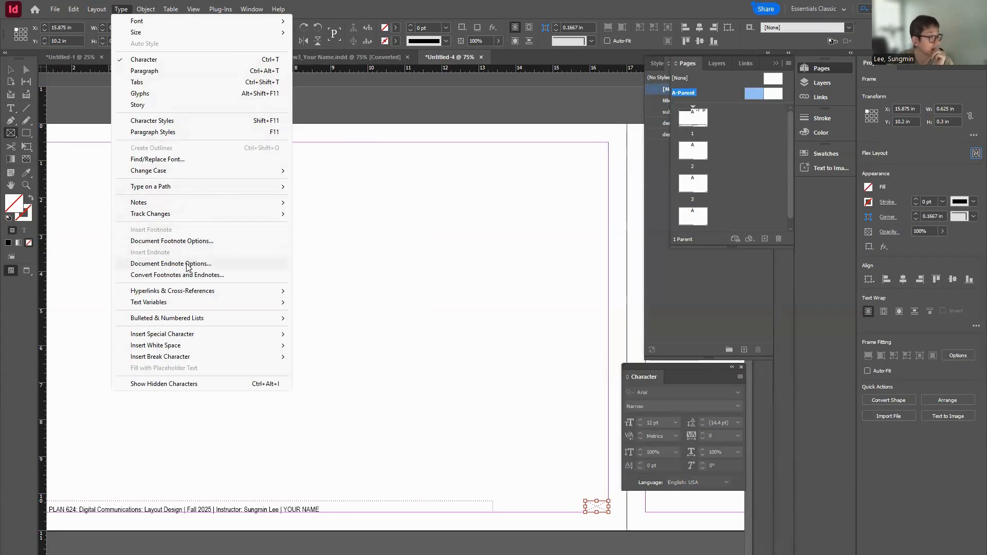
mouse_move(189, 337)
mouse_move(340, 347)
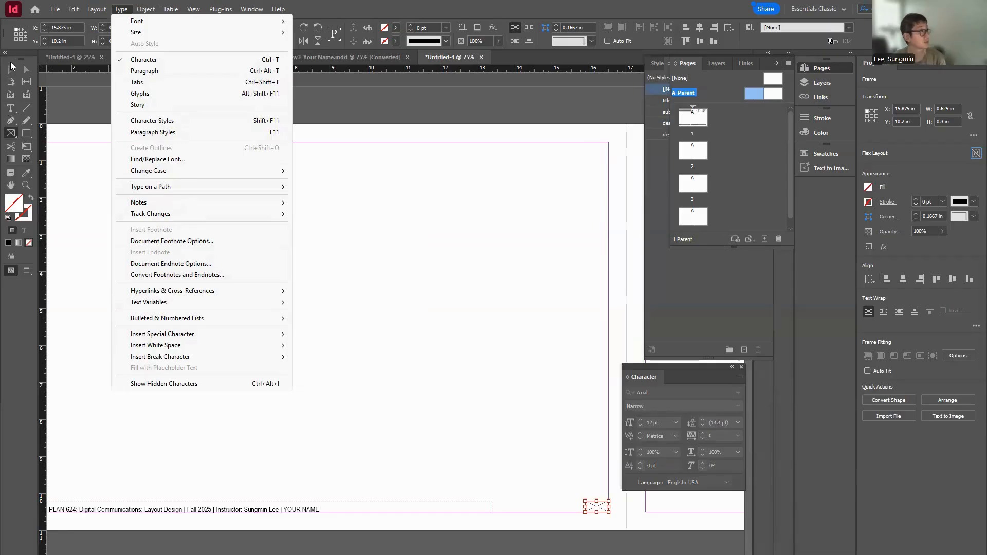
drag(10, 62, 10, 60)
click(10, 69)
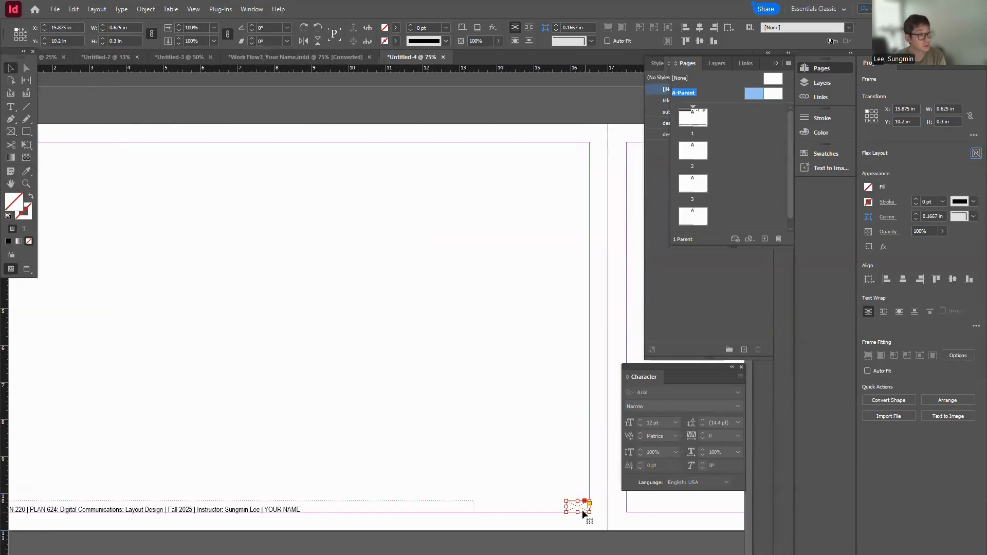
Draw a small text frame at the A-Parent page's bottom-right corner
click(440, 424)
key(t)
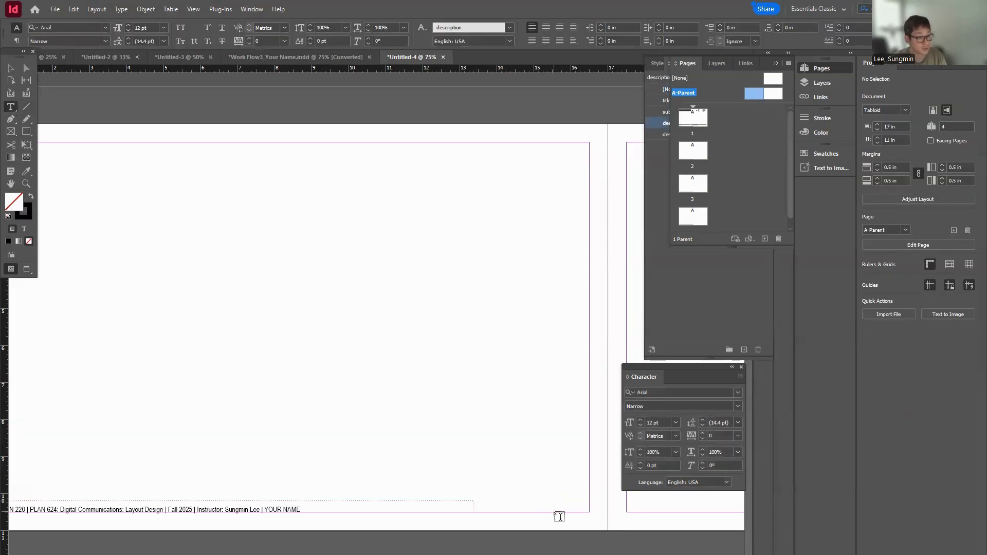
drag(558, 513, 590, 501)
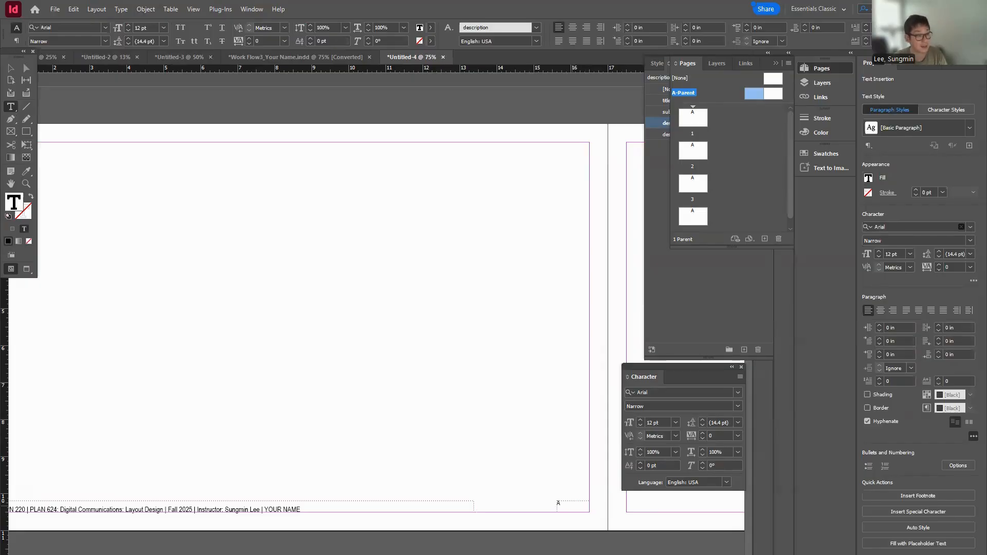
Set the page-number character to 14 pt and right-align it in the frame
key(shift+Right)
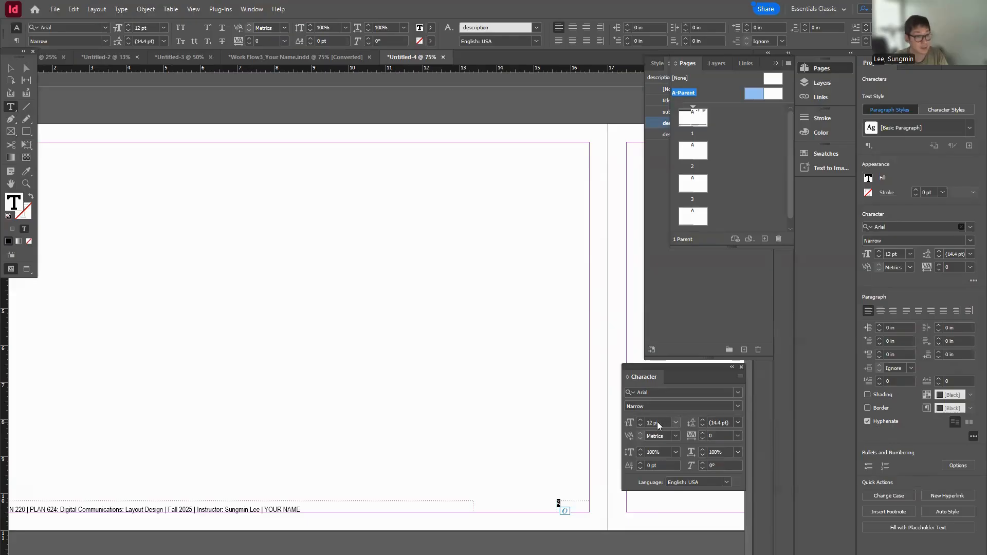
click(640, 420)
click(640, 420)
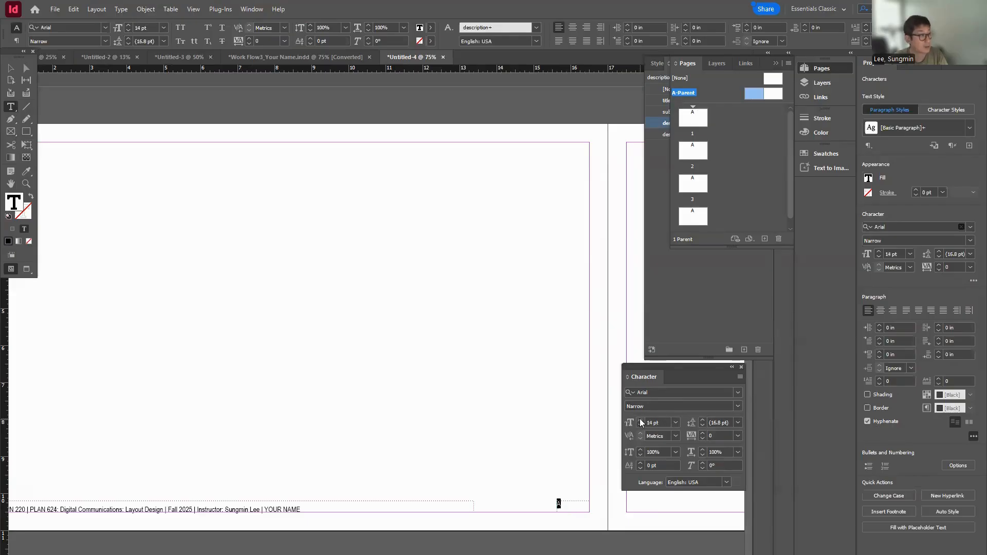
click(587, 32)
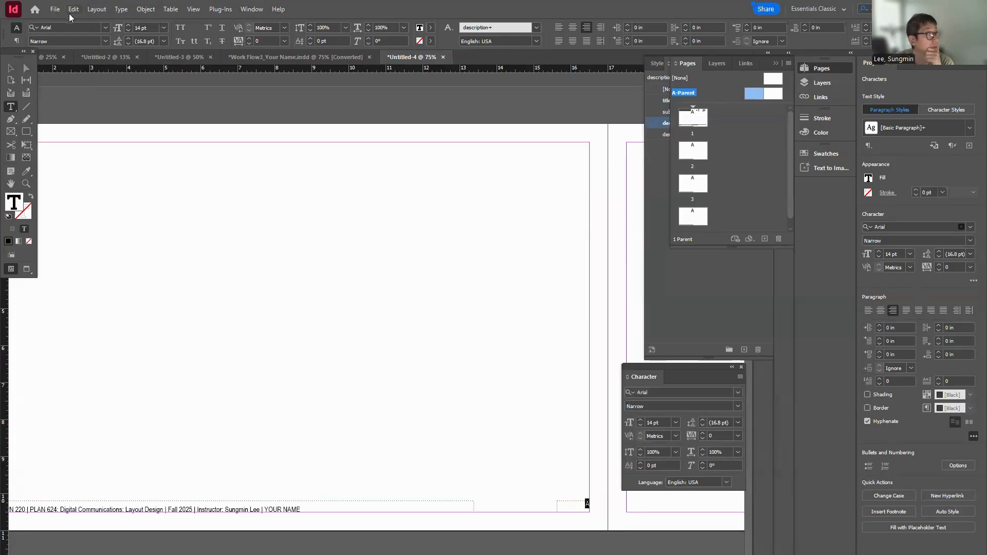
key(Escape)
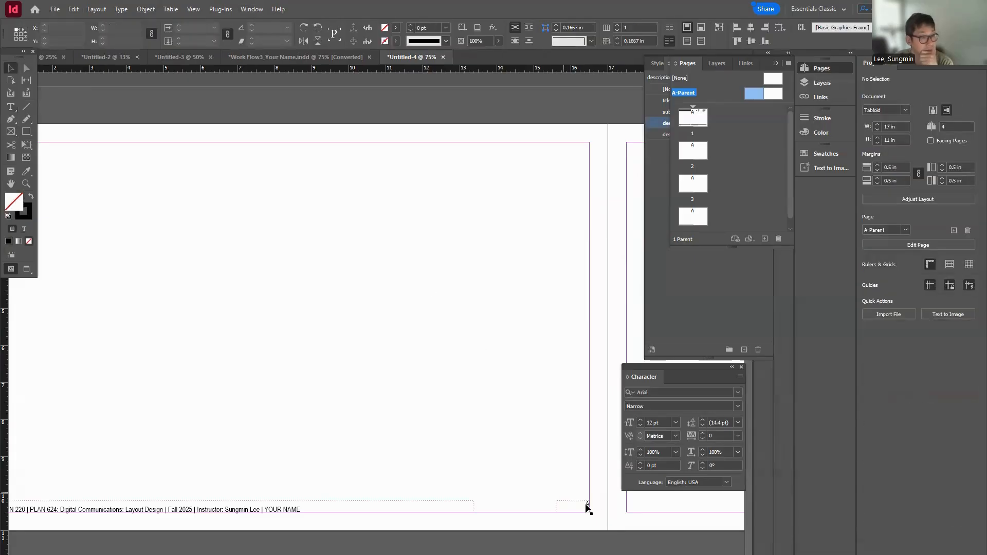
Set the page-number marker's font size to 40 pt
click(585, 507)
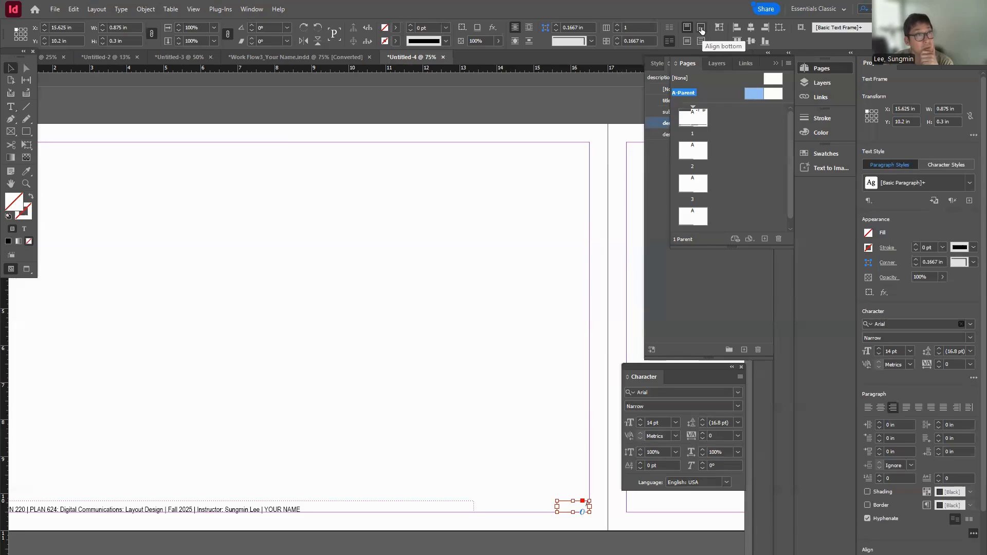
click(522, 304)
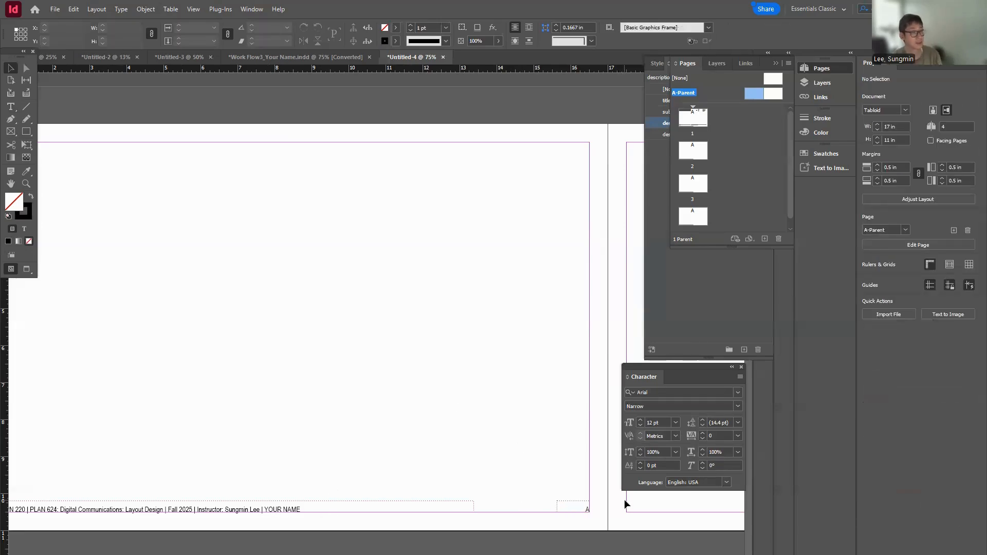
click(585, 510)
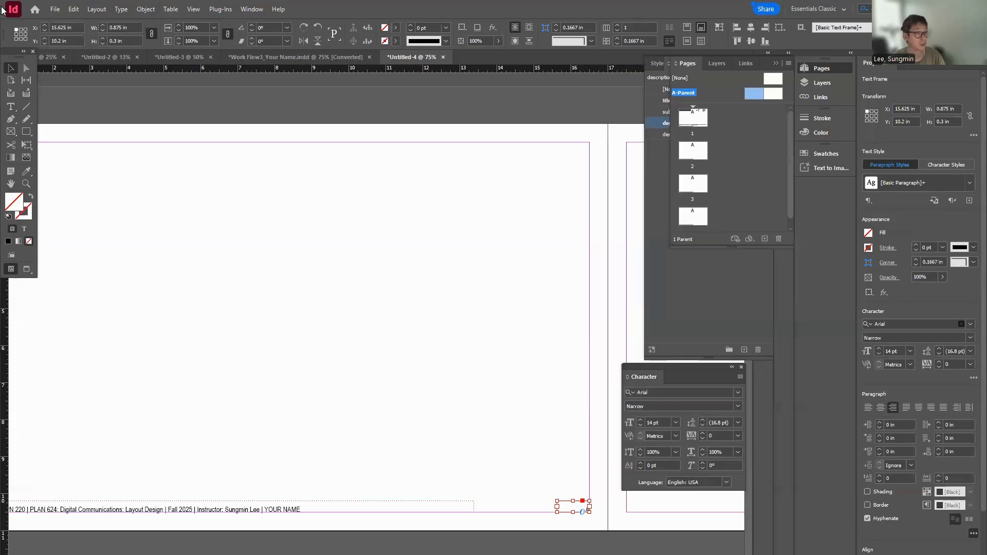
click(10, 108)
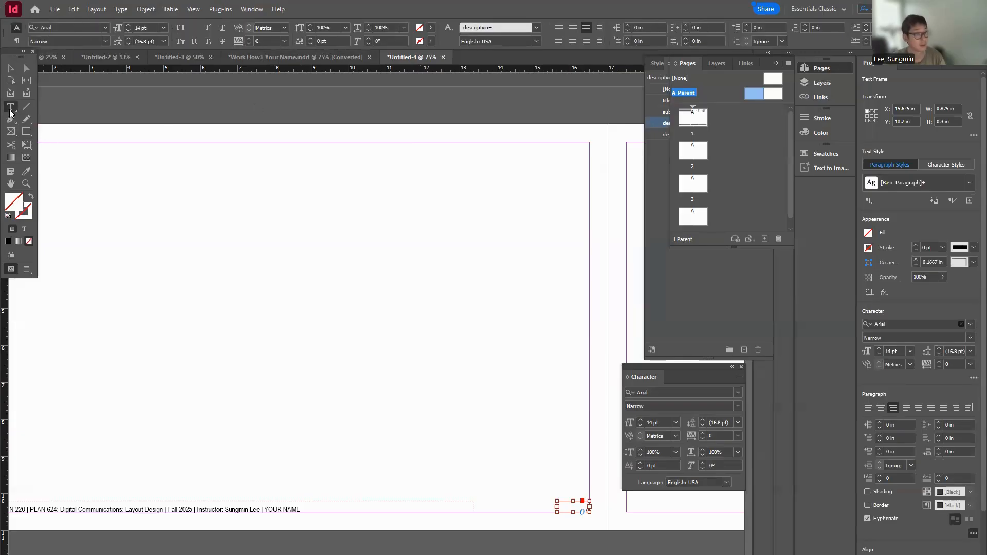
click(657, 422)
text(40)
key(Return)
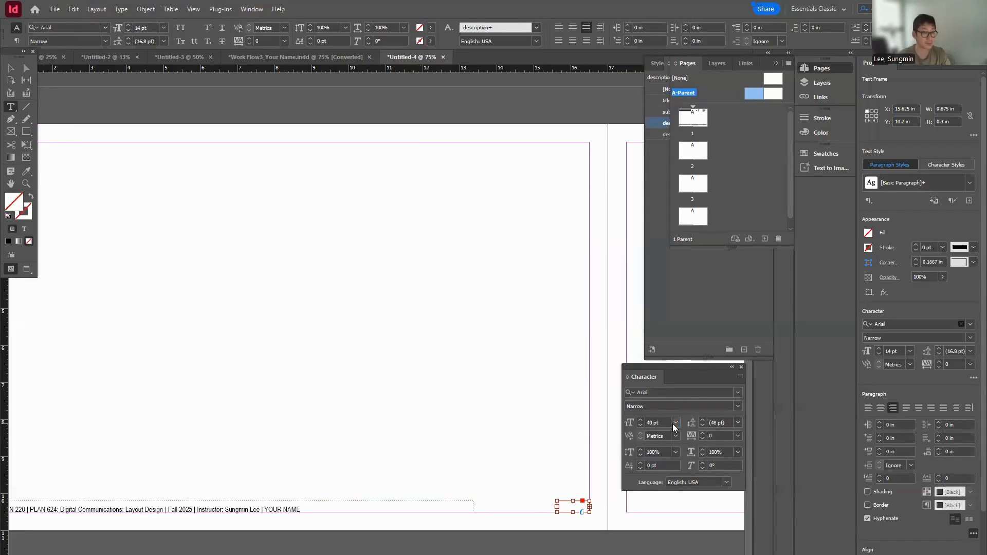
Fit the page-number frame to its enlarged 40 pt text
click(10, 67)
double_click(572, 502)
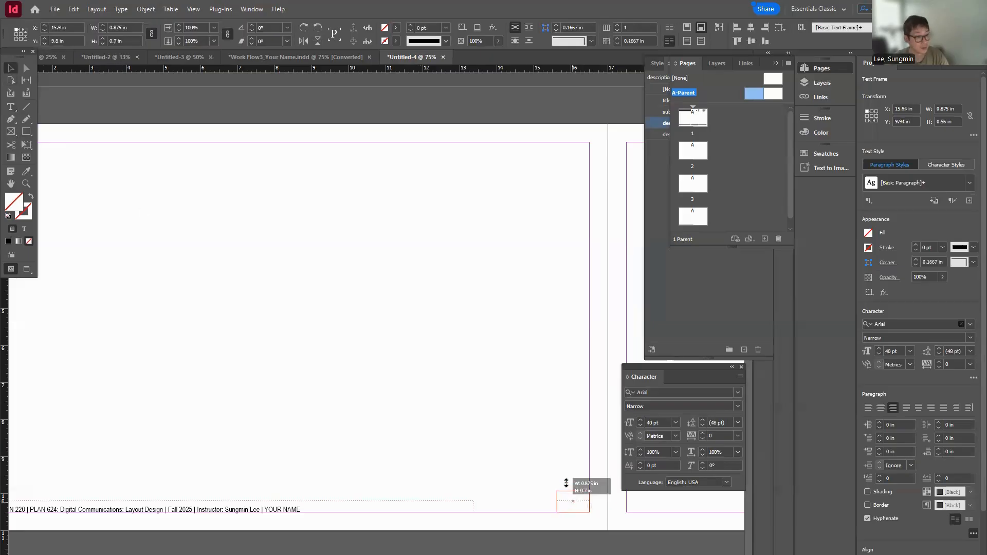
click(440, 381)
key(ctrl+minus)
key(ctrl+minus)
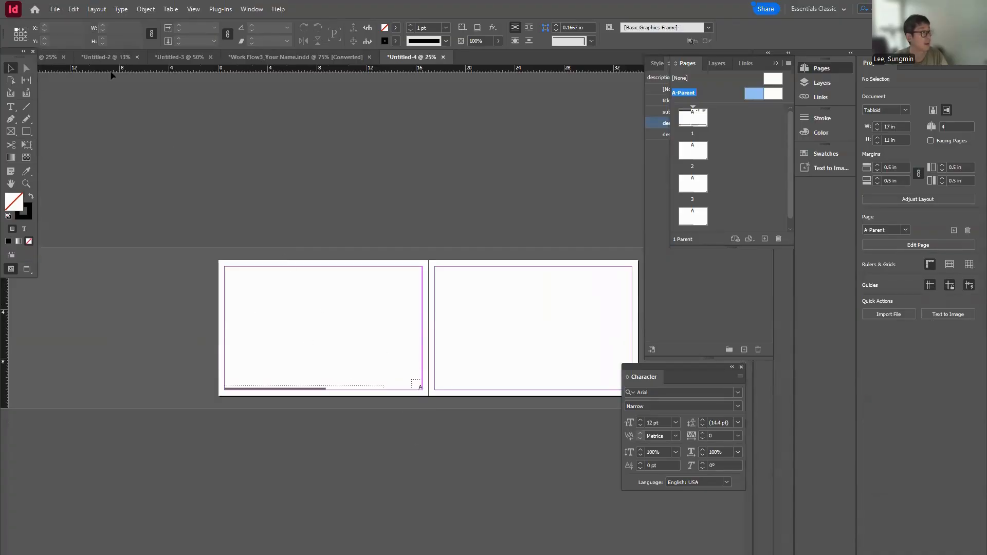
Look through Type > Insert Special Character for the page-number marker, then close the menus
click(416, 385)
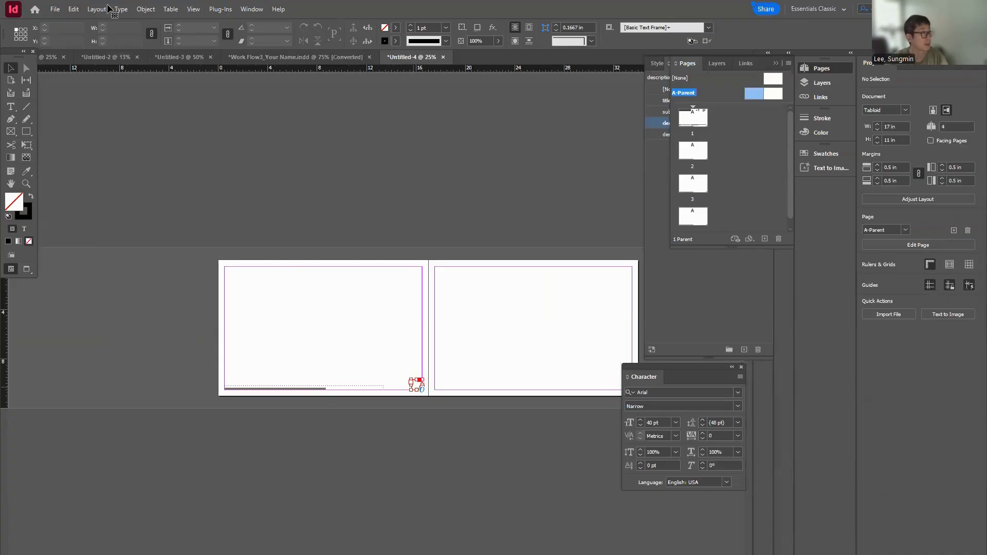
click(122, 10)
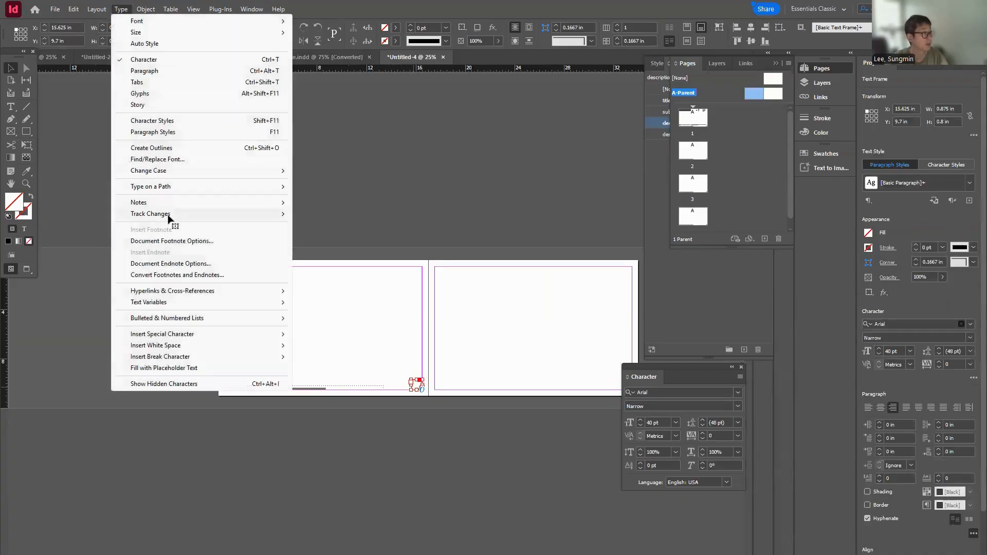
mouse_move(181, 338)
mouse_move(369, 347)
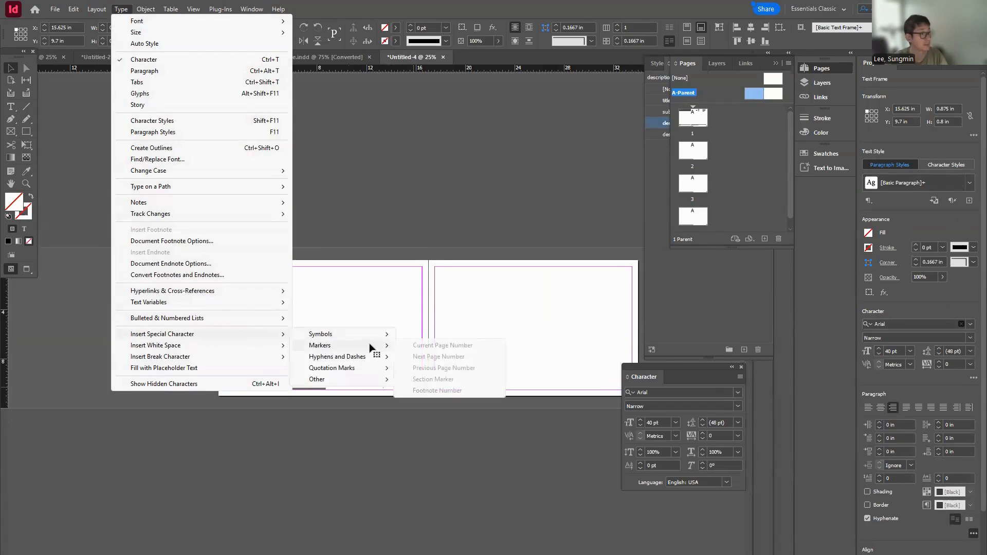
click(398, 304)
click(398, 303)
scroll(399, 324, up, 2)
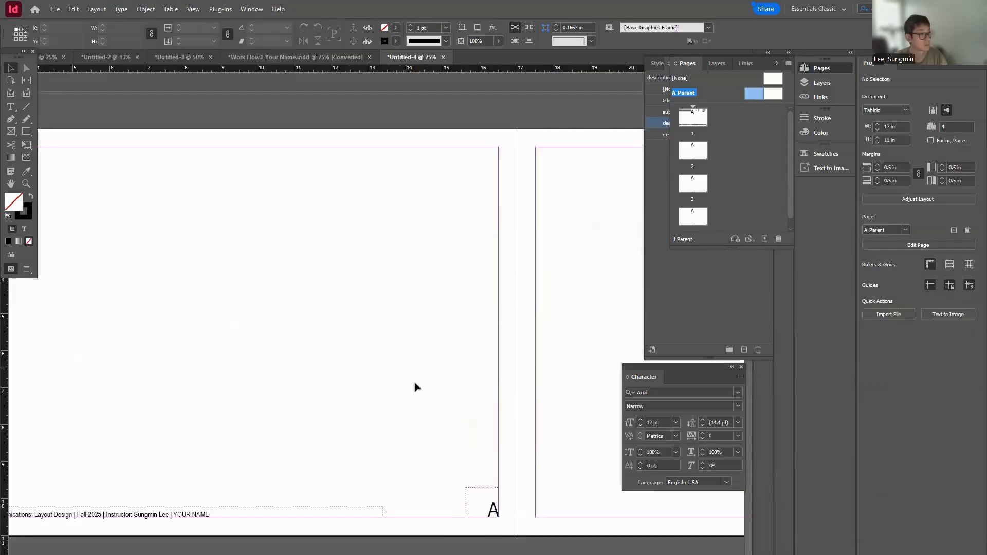
Replace the frame's character with Type > Insert Special Character > Markers > Current Page Number
double_click(493, 511)
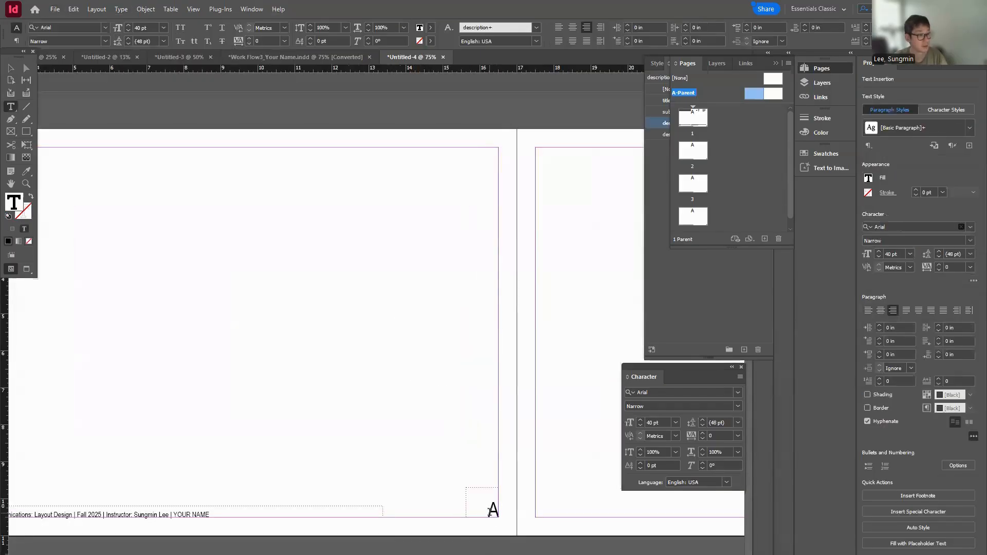
drag(493, 510, 500, 514)
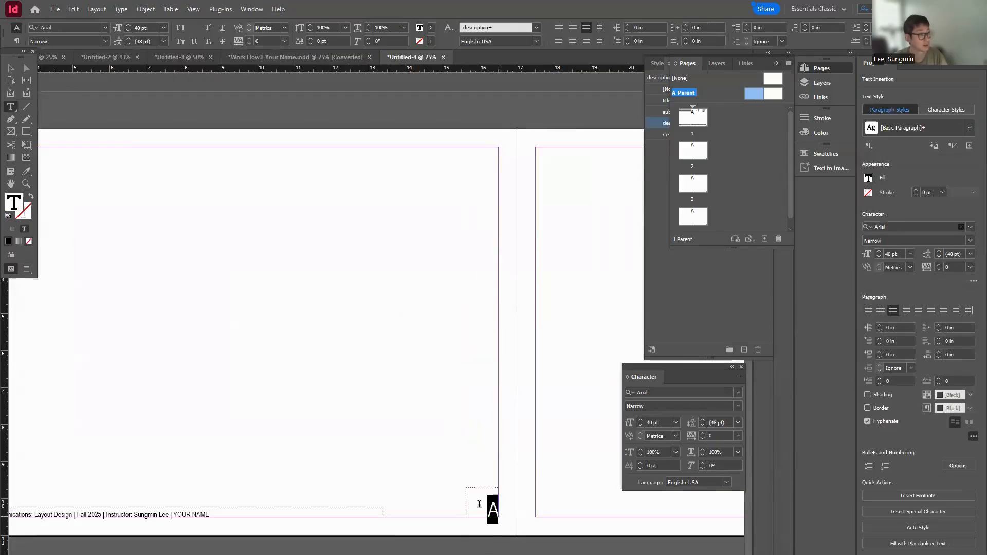
click(121, 9)
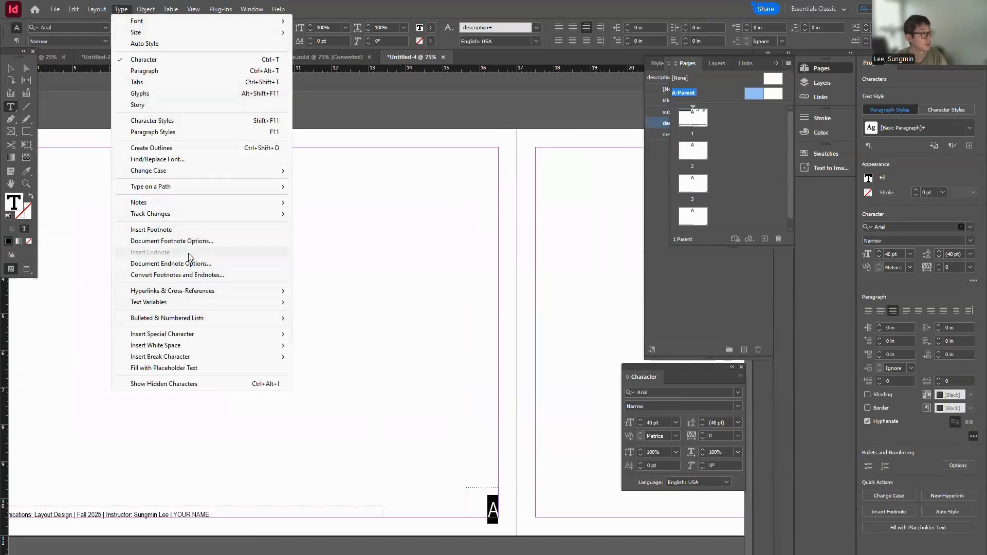
mouse_move(193, 334)
mouse_move(340, 345)
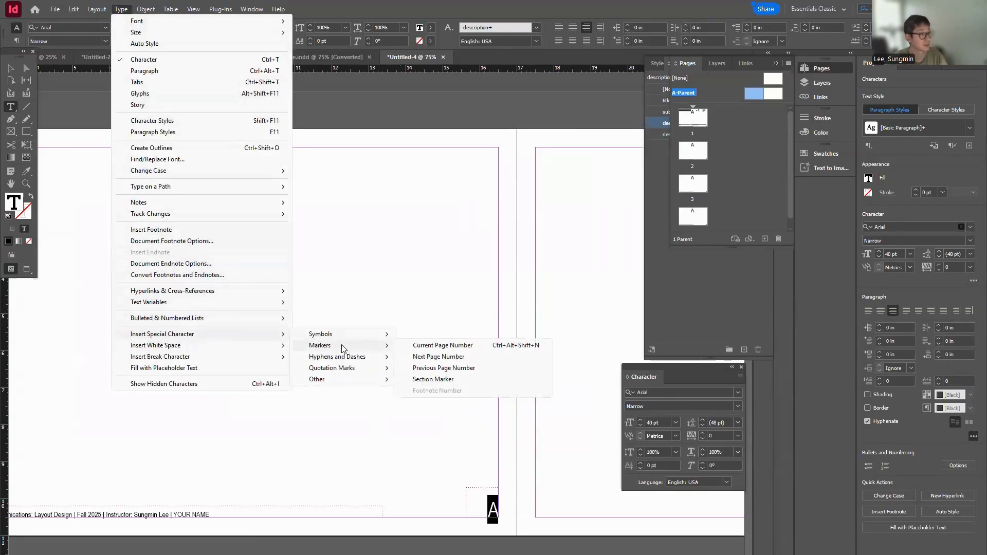
click(439, 347)
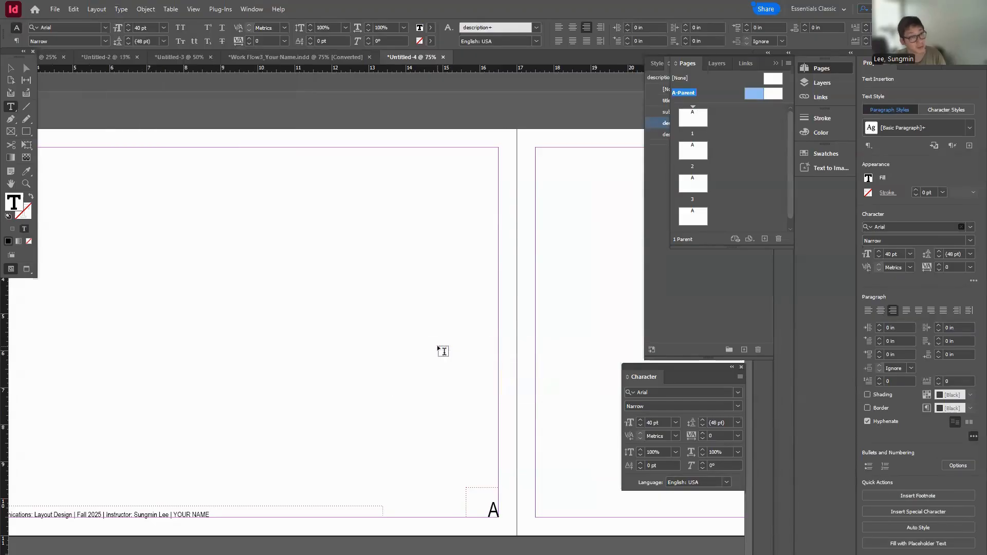
click(10, 68)
Go to page 1 to check its page number
click(209, 107)
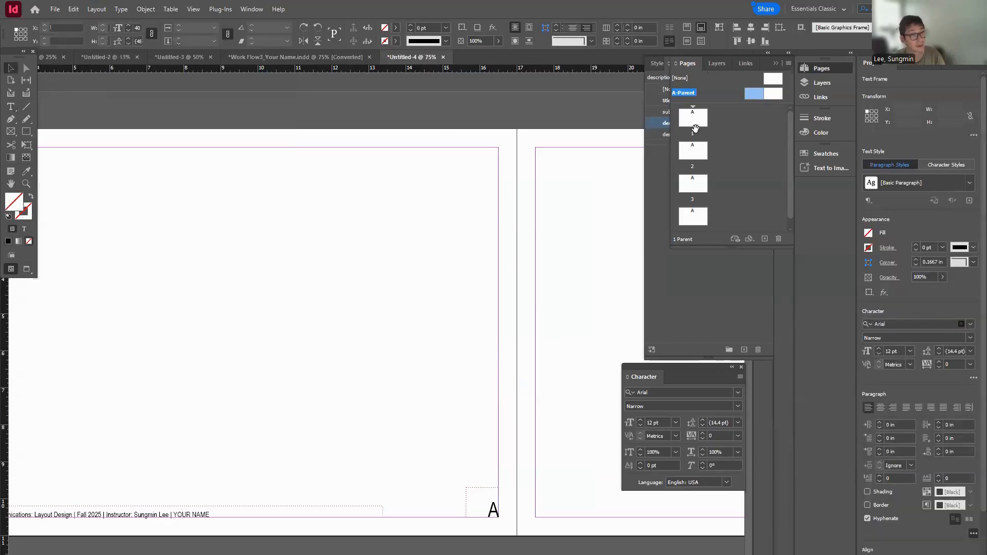
double_click(694, 123)
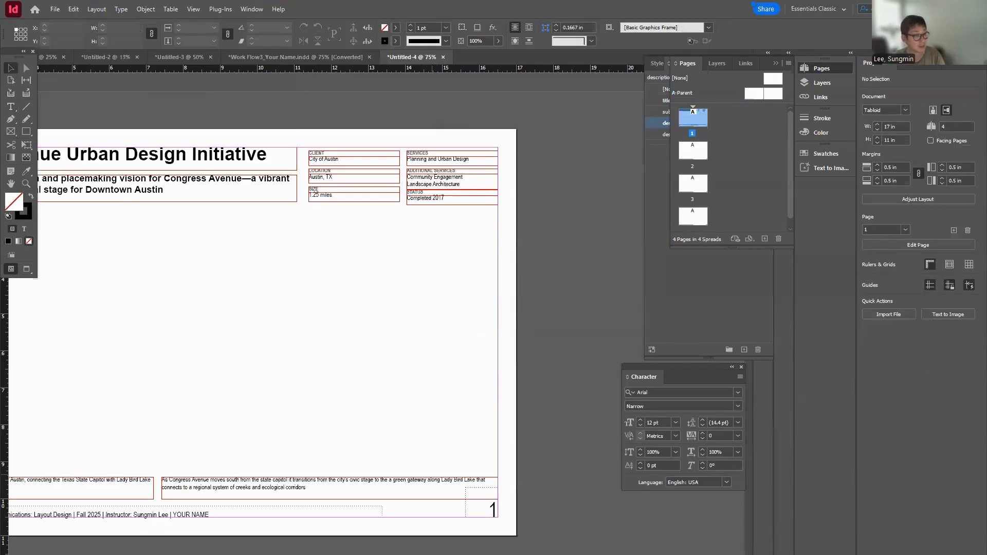
scroll(392, 377, down, 10)
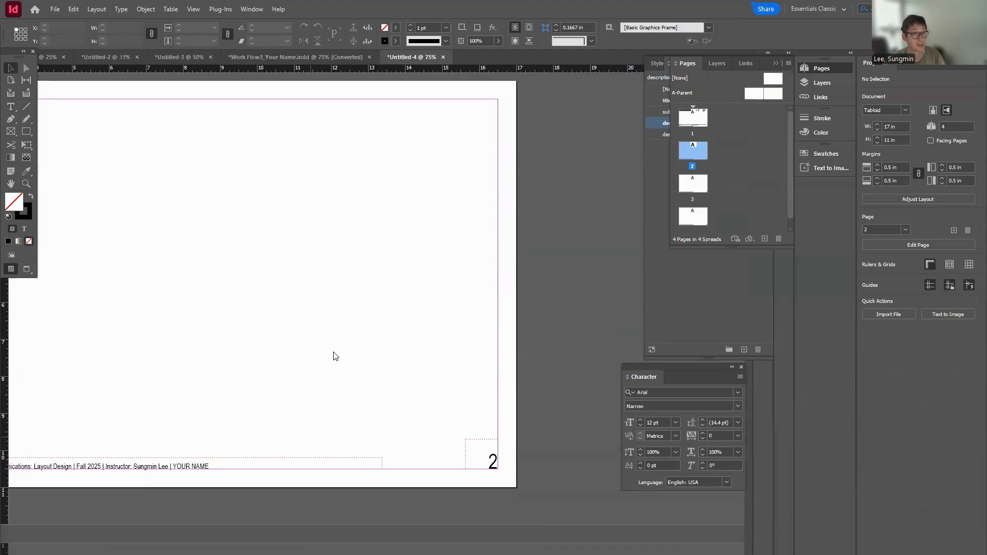
On A-Parent, select the 'A' in the corner frame and insert the Current Page Number marker
double_click(749, 93)
click(491, 511)
double_click(492, 512)
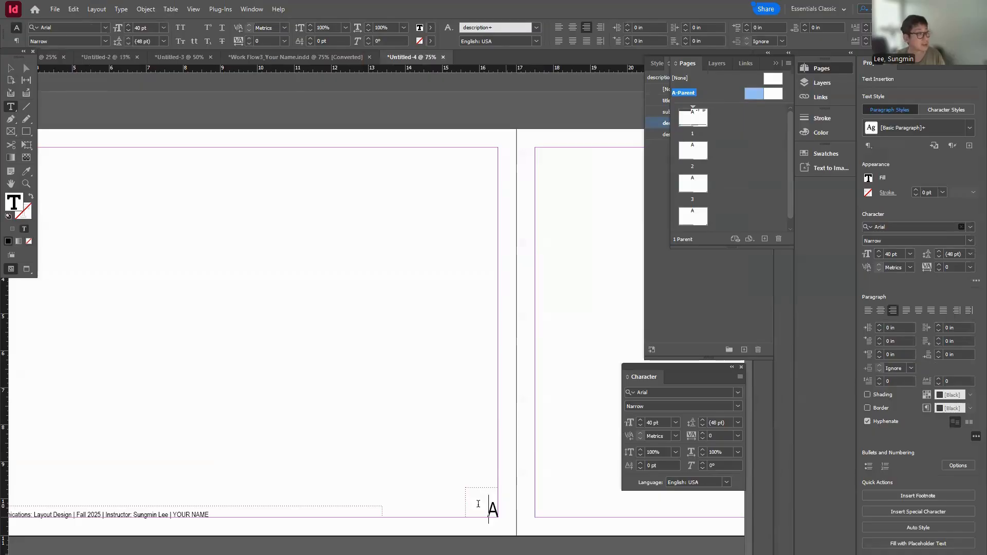
key(ctrl+a)
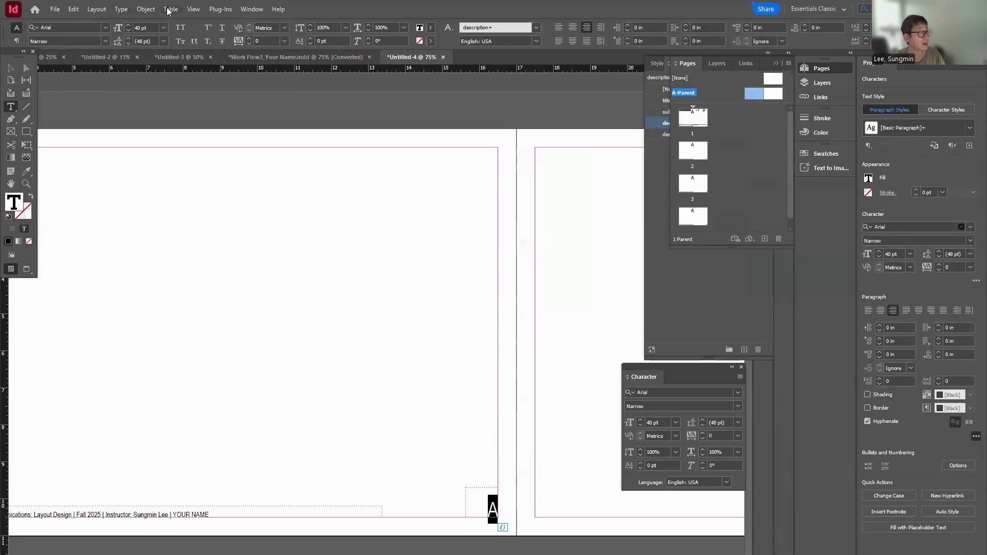
click(121, 9)
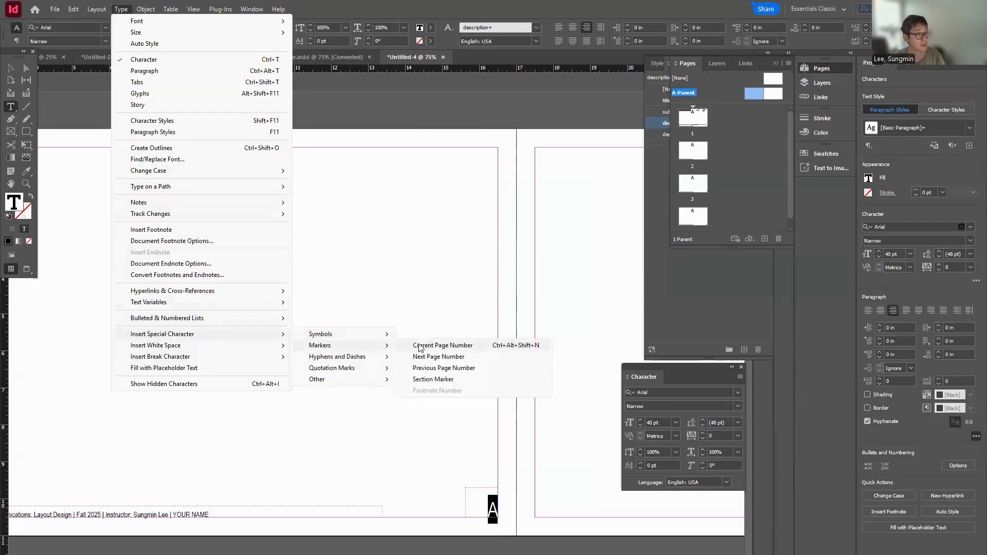
click(10, 69)
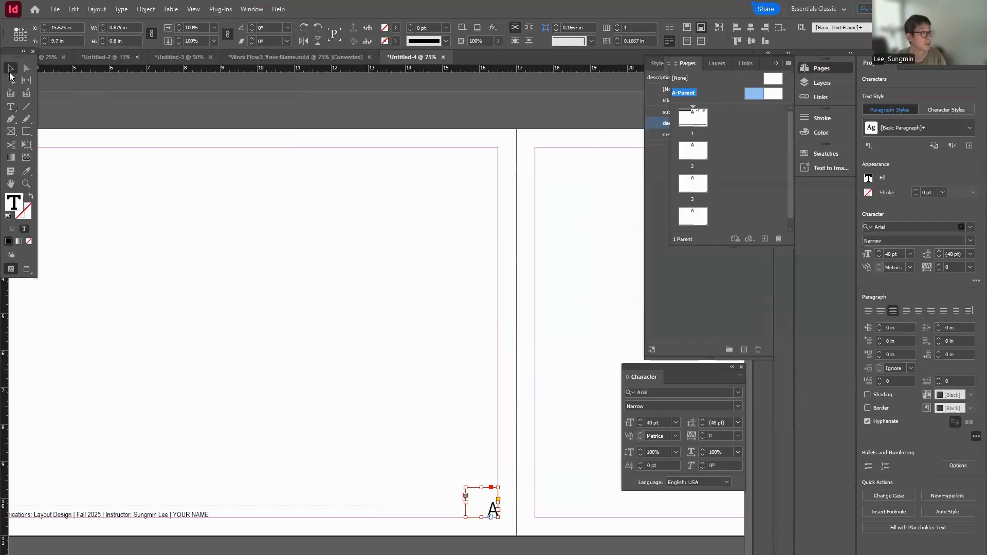
Return to page 1 and zoom out to see all four pages
click(319, 154)
double_click(692, 118)
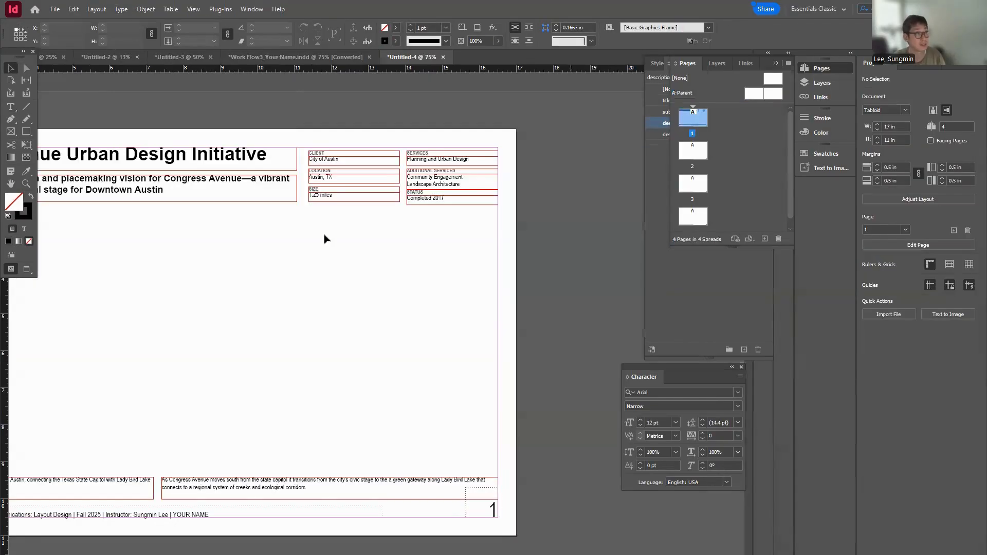
key(ctrl+minus)
key(ctrl+minus)
key(ctrl+minus)
Draw the left image frame on page 1 below the subtitle
scroll(377, 156, up, 2)
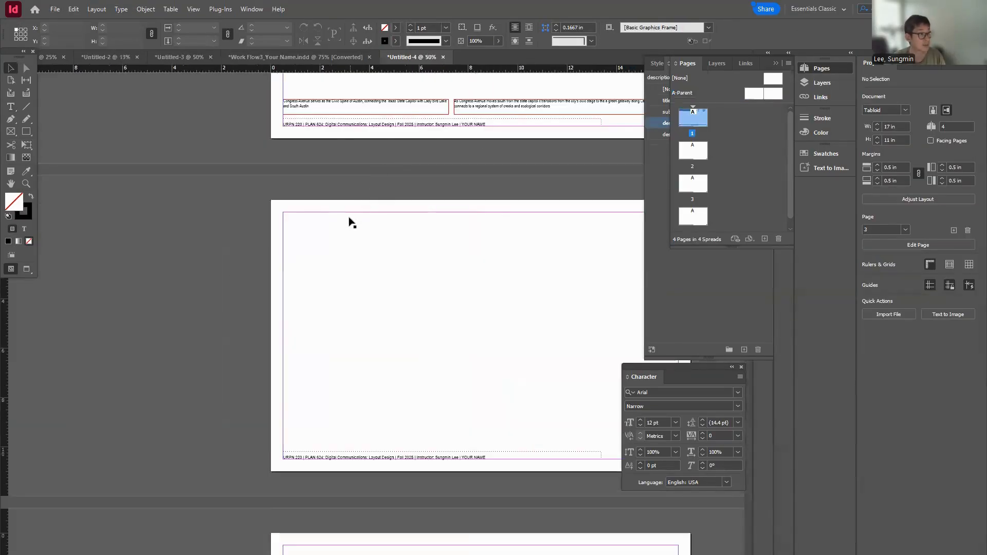
drag(372, 276, 276, 525)
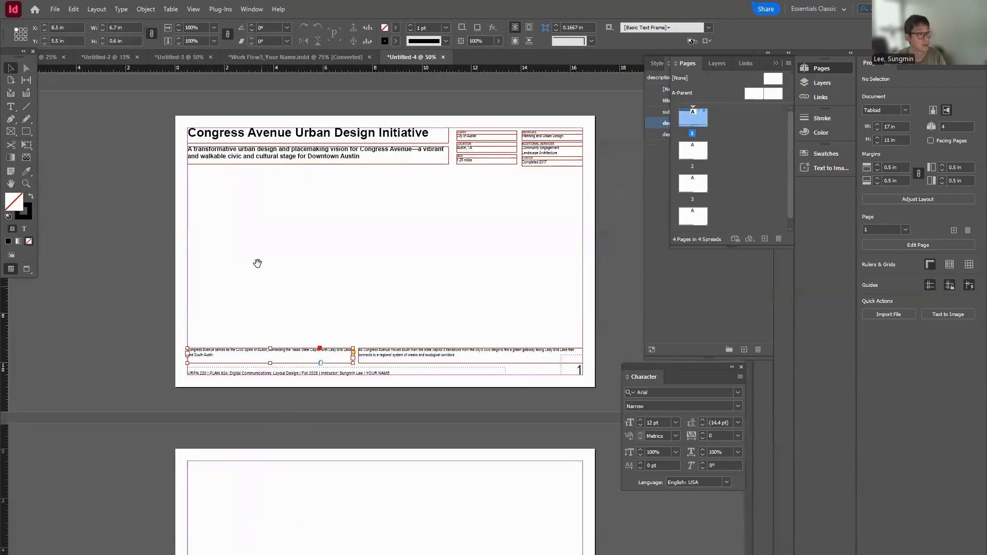
key(f)
drag(188, 170, 353, 348)
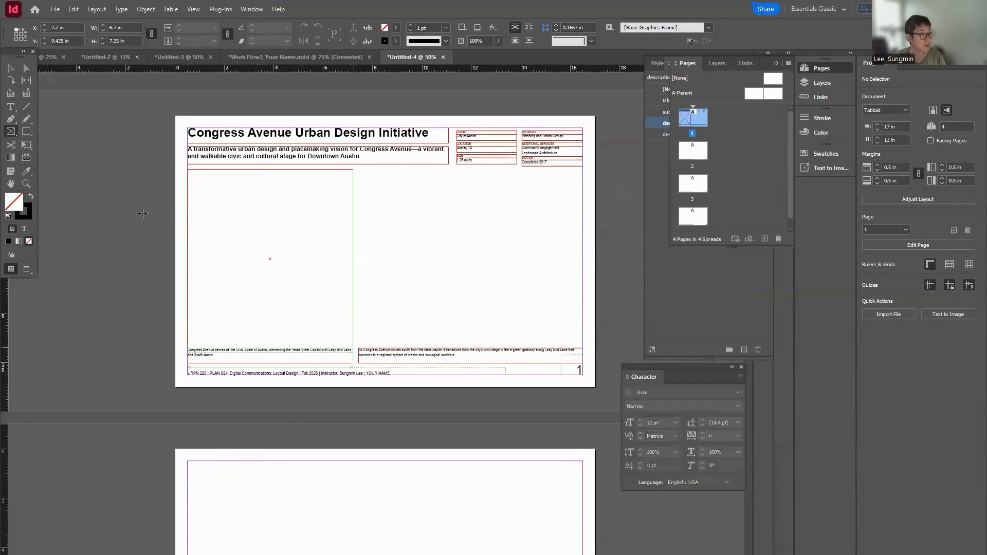
Alt-drag a copy to the right, widen it to the margin, and raise both frames' tops
click(10, 68)
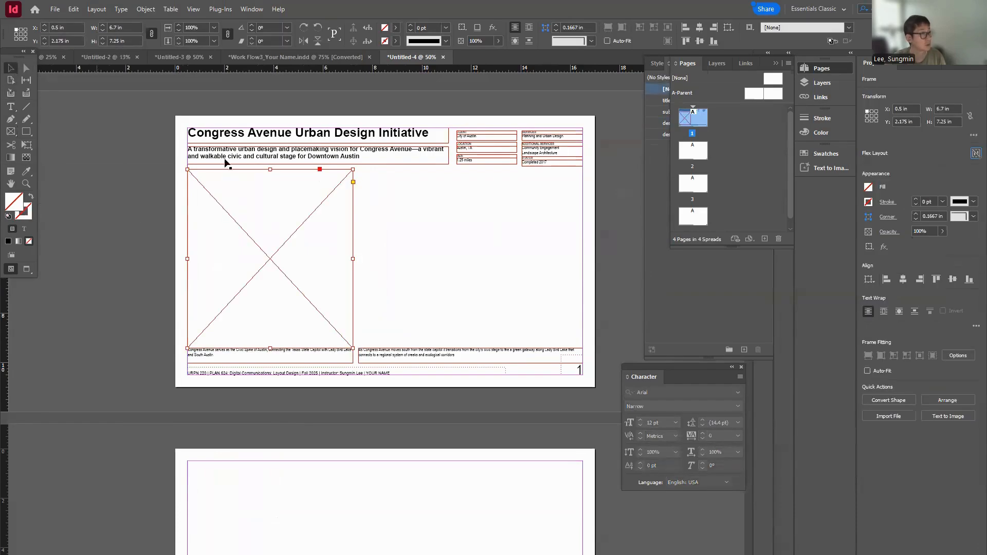
drag(229, 216, 398, 222)
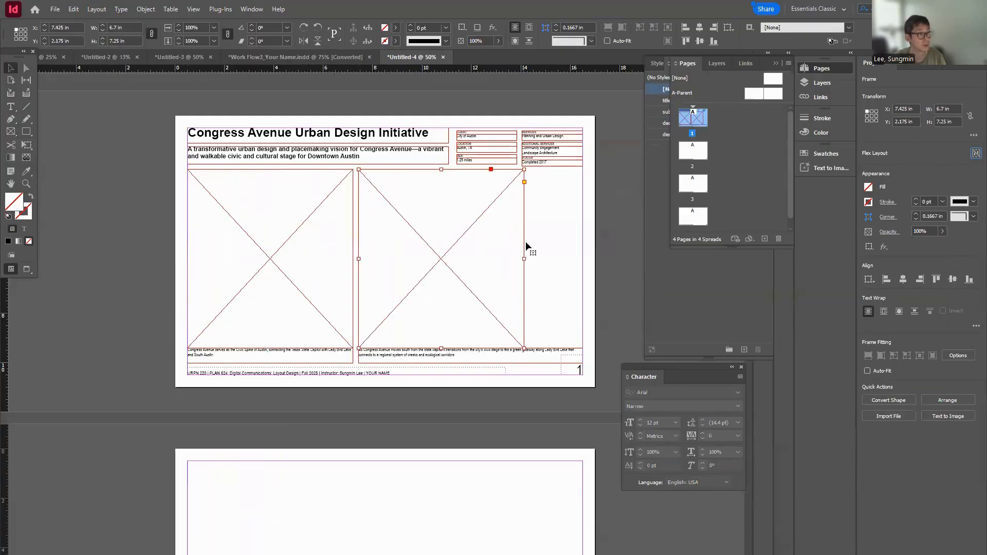
drag(522, 261, 583, 260)
drag(472, 173, 472, 167)
key(ctrl+z)
shift+click(322, 199)
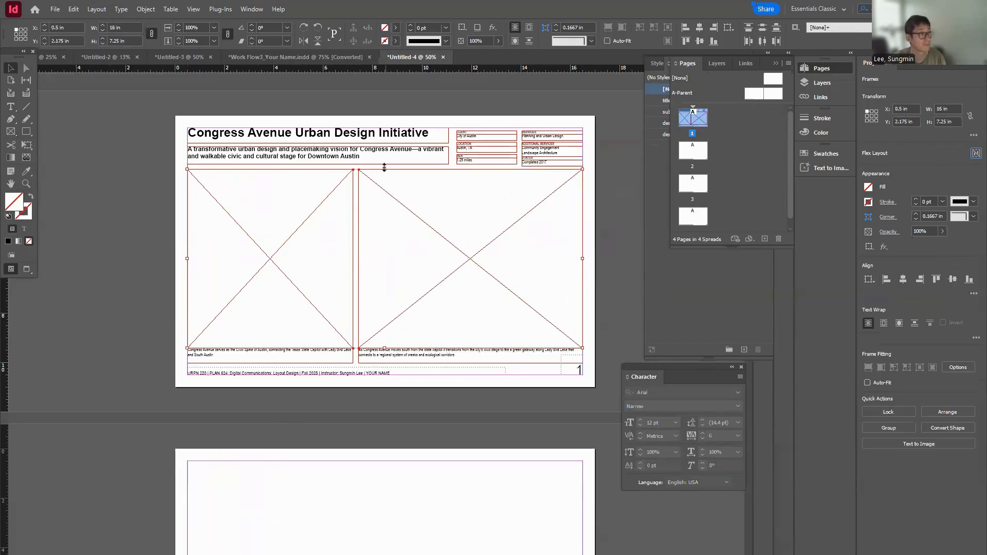
drag(384, 169, 385, 165)
click(132, 218)
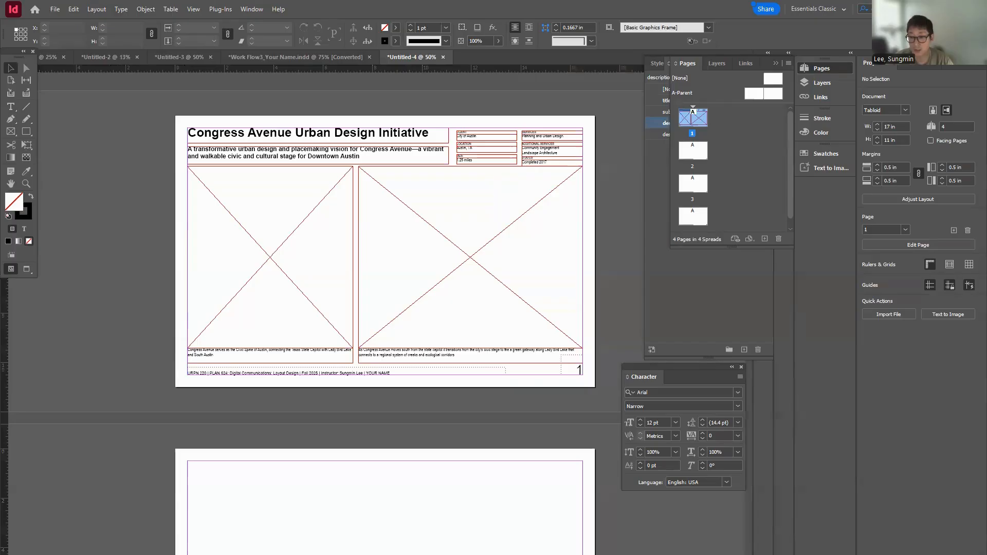
key(alt+Tab)
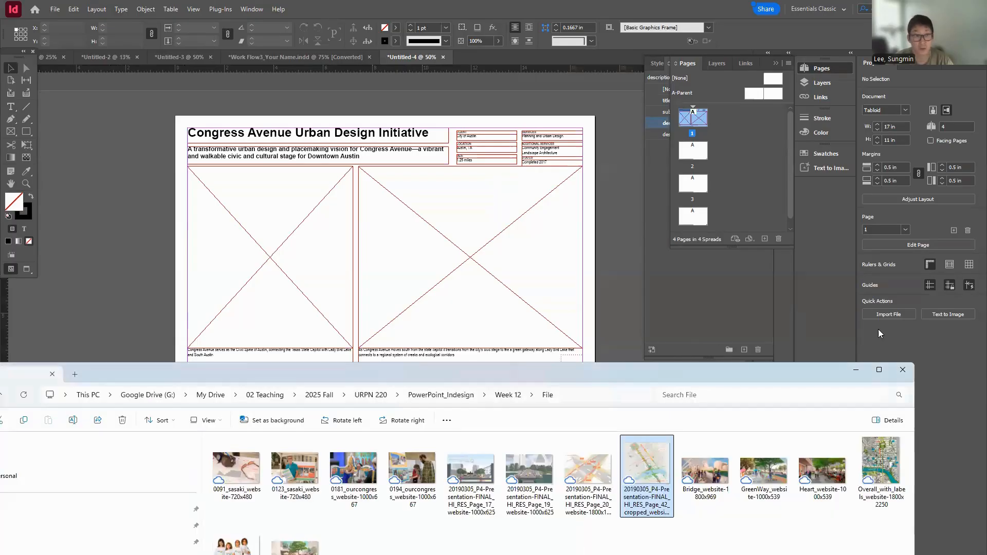
Move File Explorer up to the Week 12 folder and switch back to InDesign
click(403, 546)
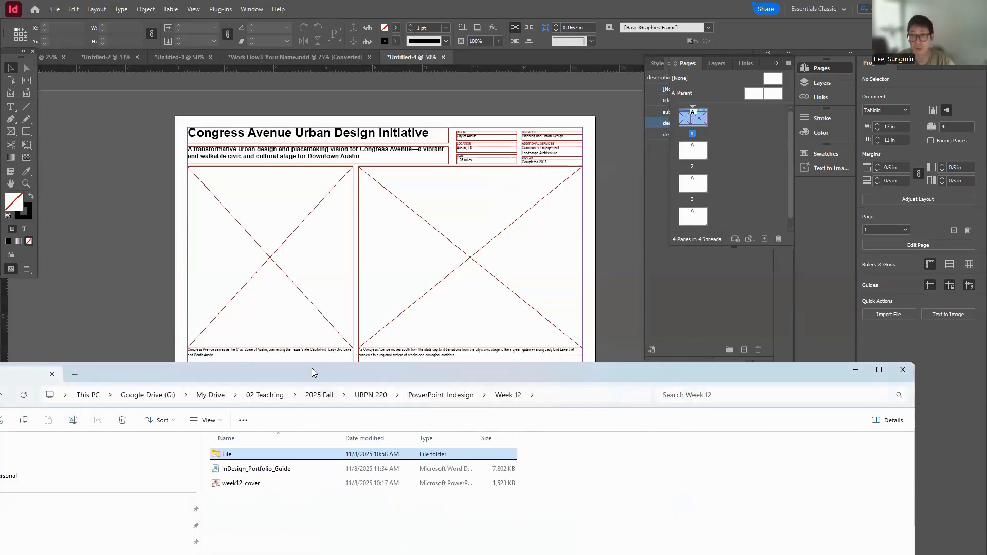
key(alt+Tab)
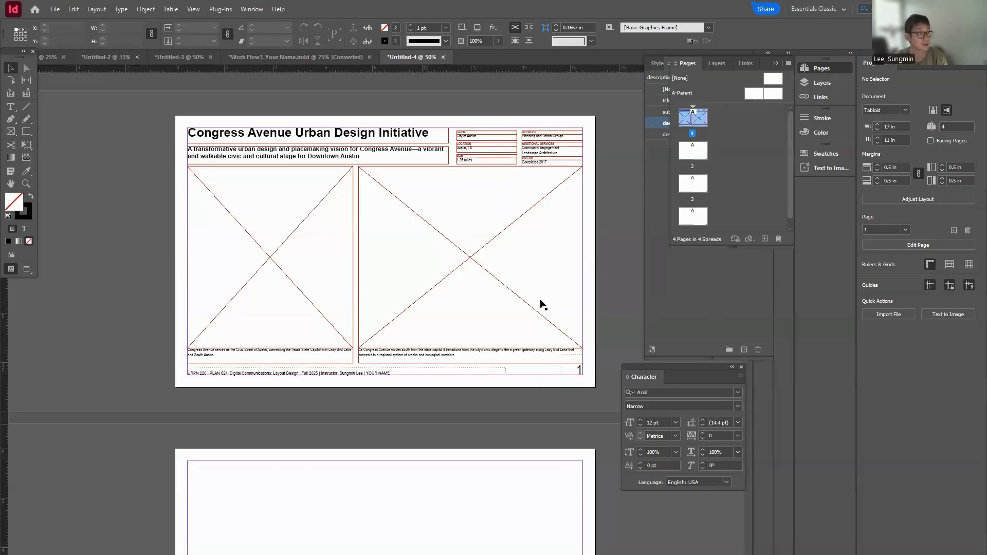
Place the aerial map into the left frame with Ctrl+D, then delete the image again
click(286, 272)
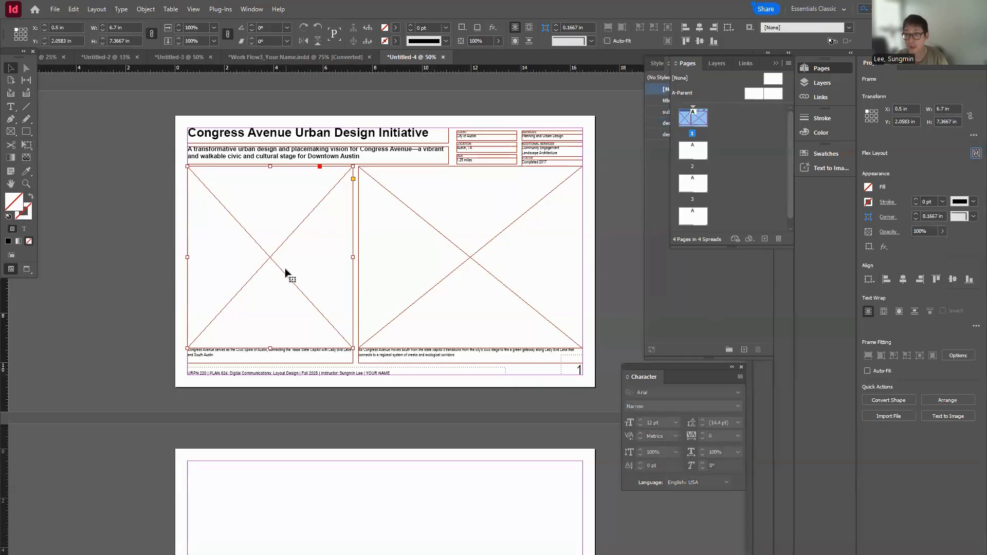
key(ctrl+d)
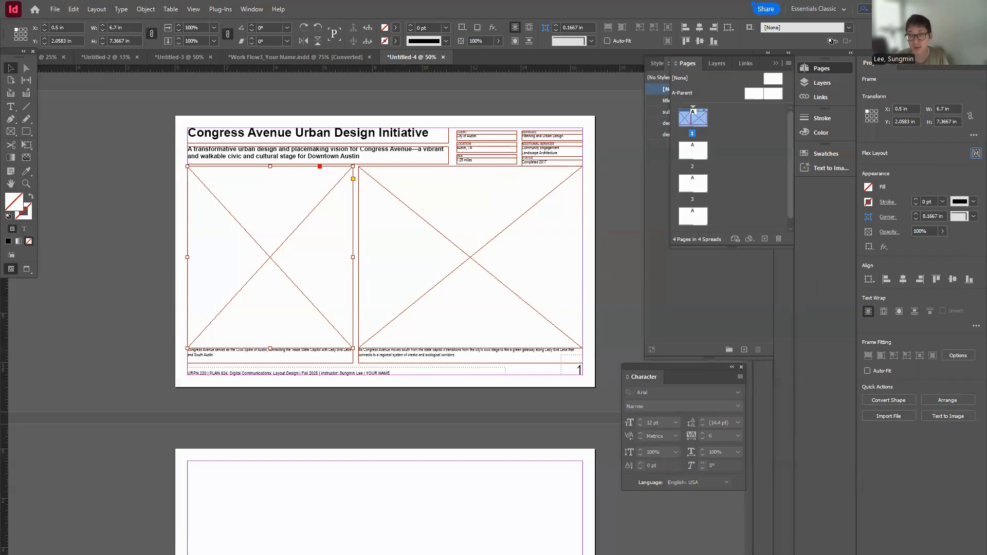
click(297, 233)
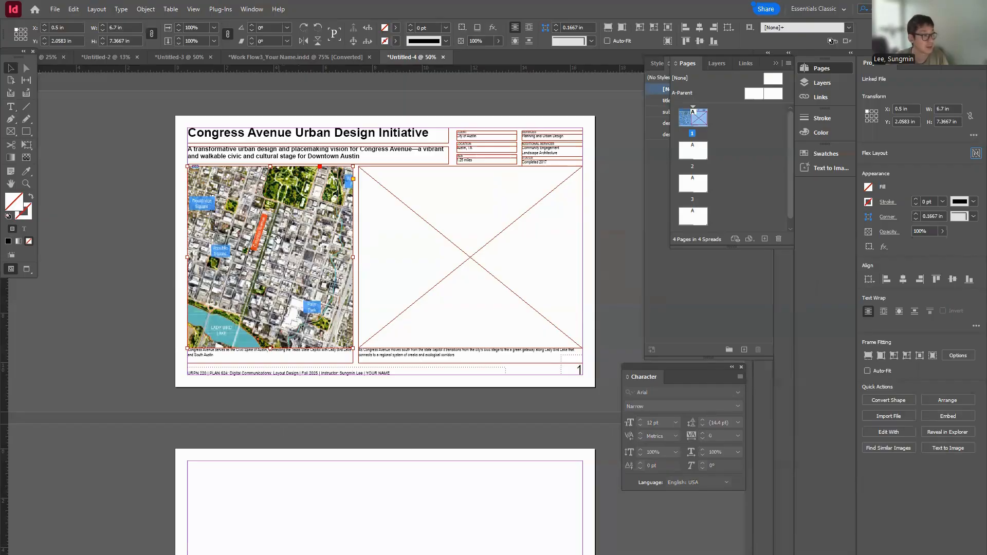
click(338, 273)
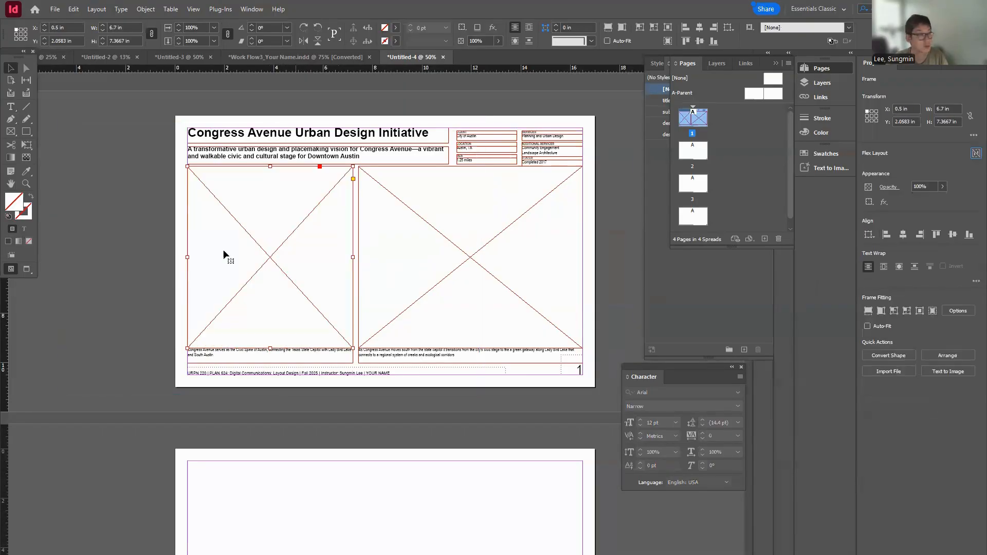
key(Delete)
Shorten the left frame from its top and Alt-drag a copy above, about 3 in tall
drag(270, 166, 275, 238)
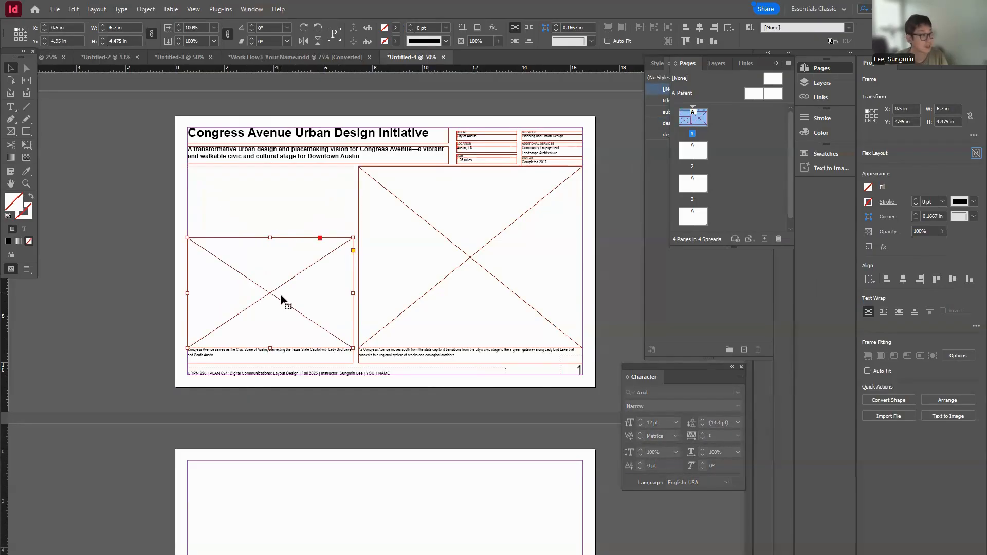
drag(282, 299, 221, 249)
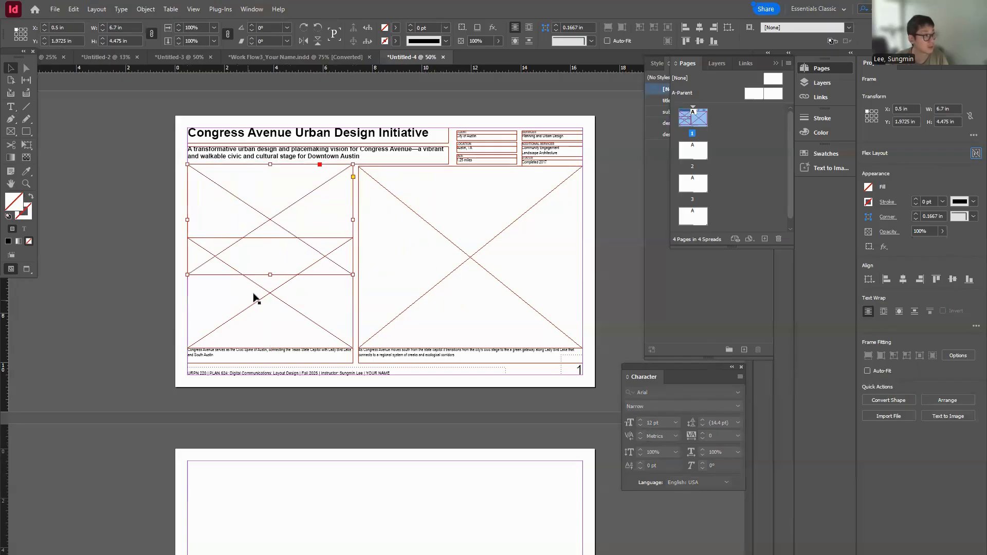
drag(270, 274, 271, 238)
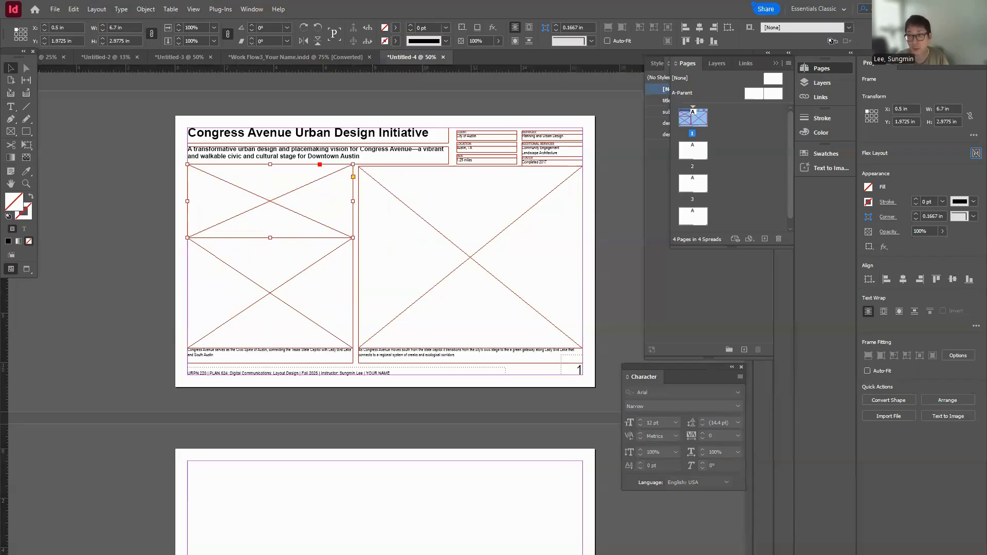
Drop the circular map into the top-left frame, then delete it again
drag(701, 286, 312, 199)
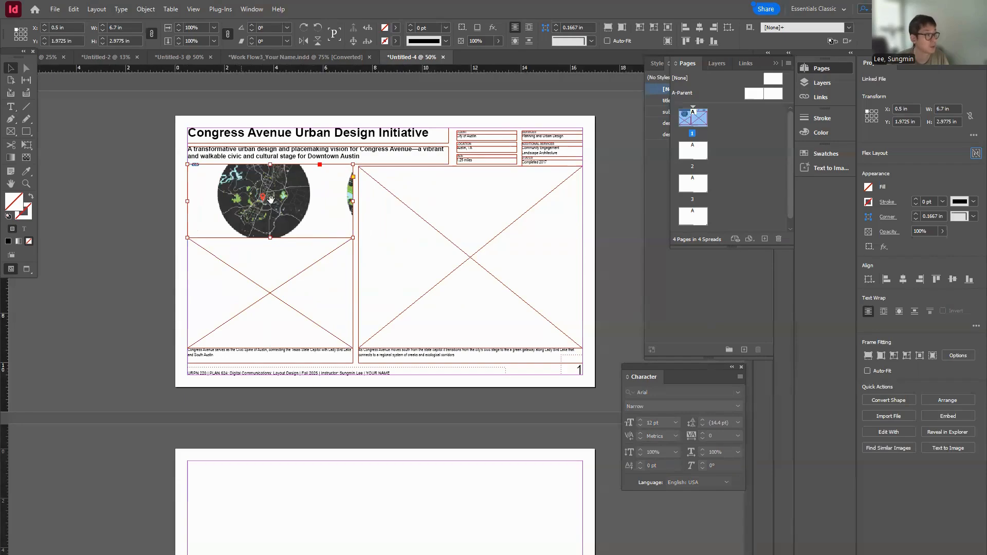
click(271, 198)
key(ctrl+minus)
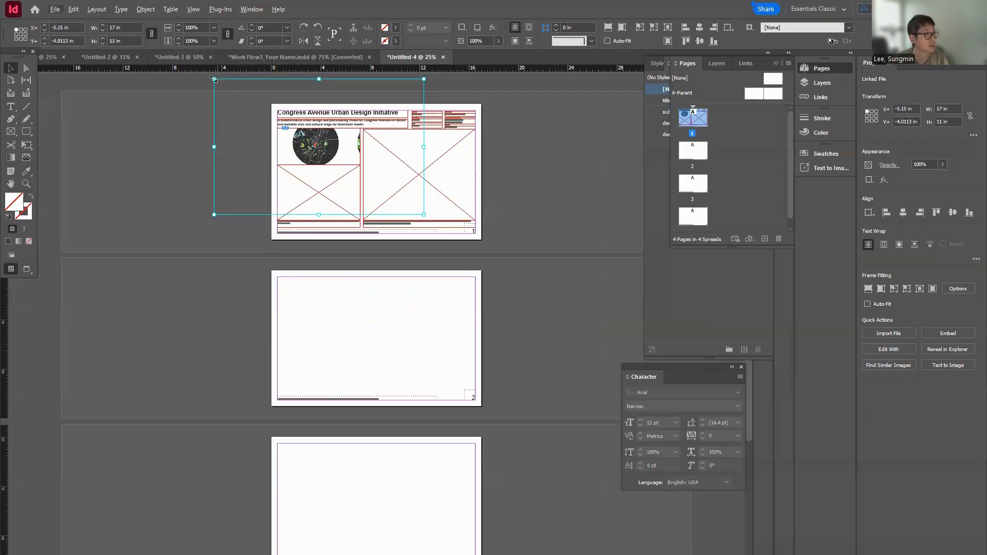
key(Delete)
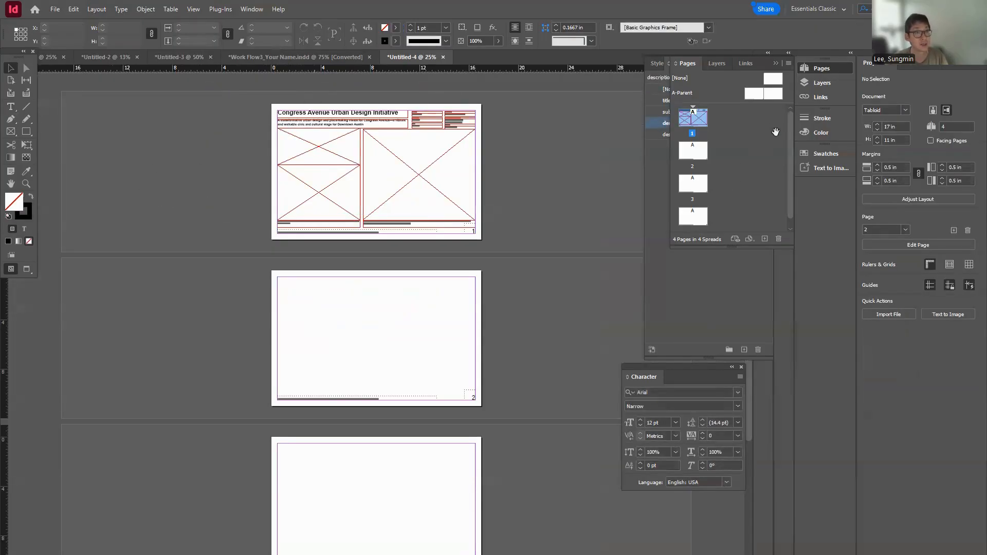
Move the three empty image frames onto the 01_Image layer with Paste in Place
click(339, 150)
shift+click(399, 164)
shift+click(323, 192)
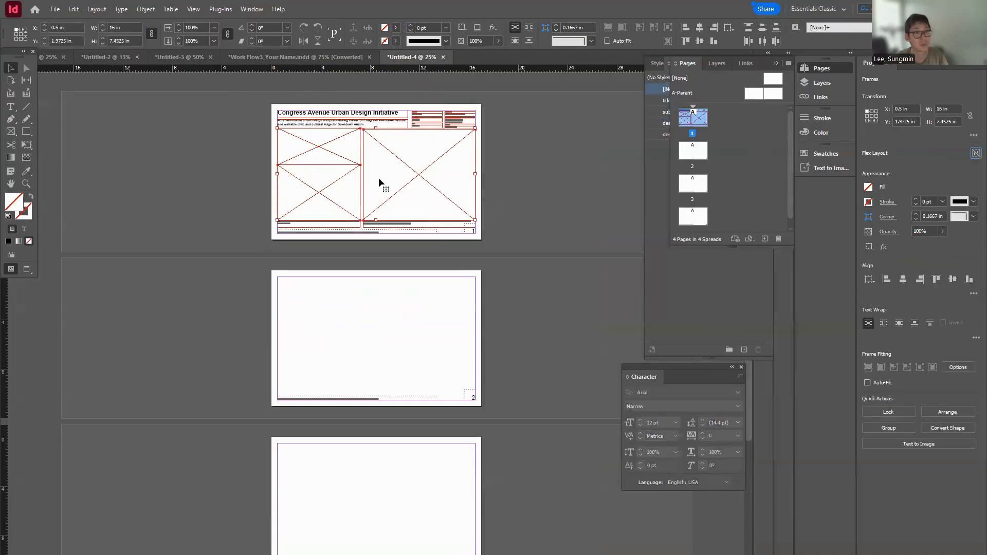
click(823, 83)
key(Delete)
click(725, 90)
key(ctrl+alt+shift+v)
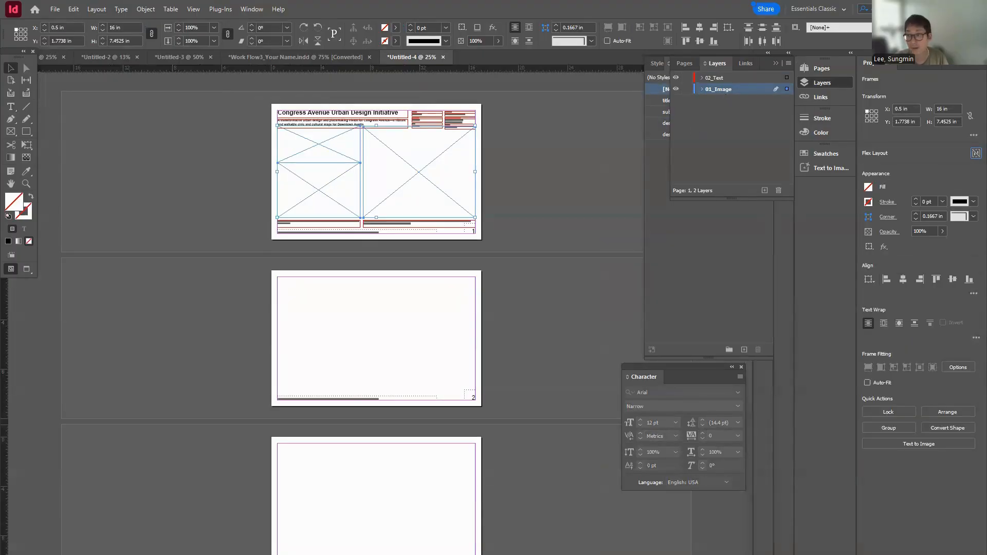
Place the circle maps graphic in the top-left frame and select its image content
drag(295, 185, 305, 152)
scroll(298, 154, up, 2)
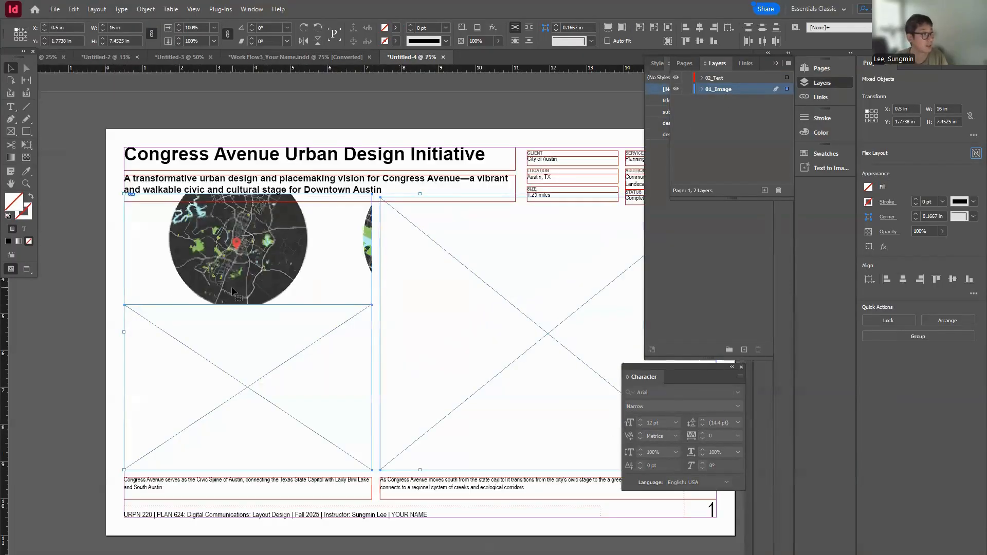
click(255, 285)
click(231, 273)
scroll(252, 283, down, 1)
scroll(300, 293, down, 1)
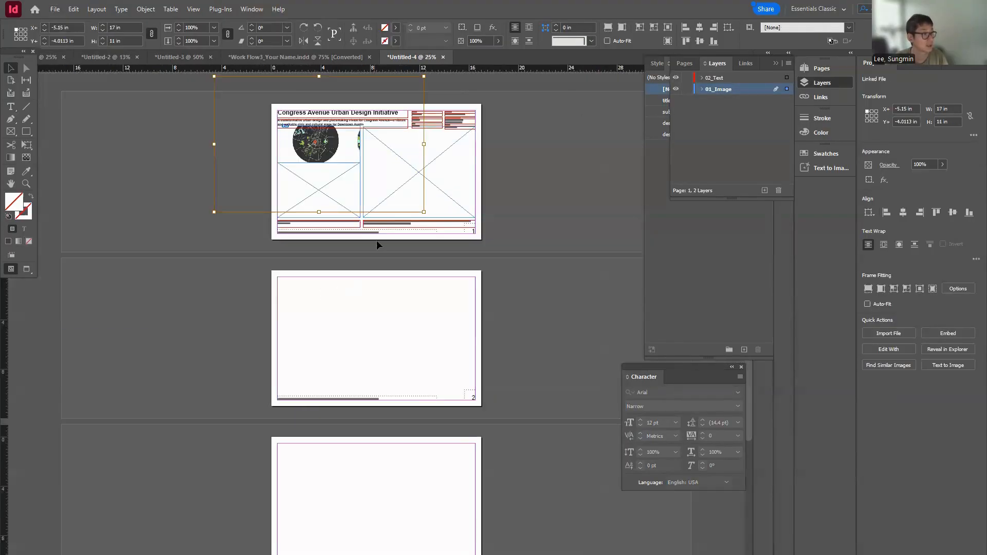
Scale the oversized circle maps image down toward the frame size
drag(423, 213, 356, 176)
scroll(195, 118, up, 1)
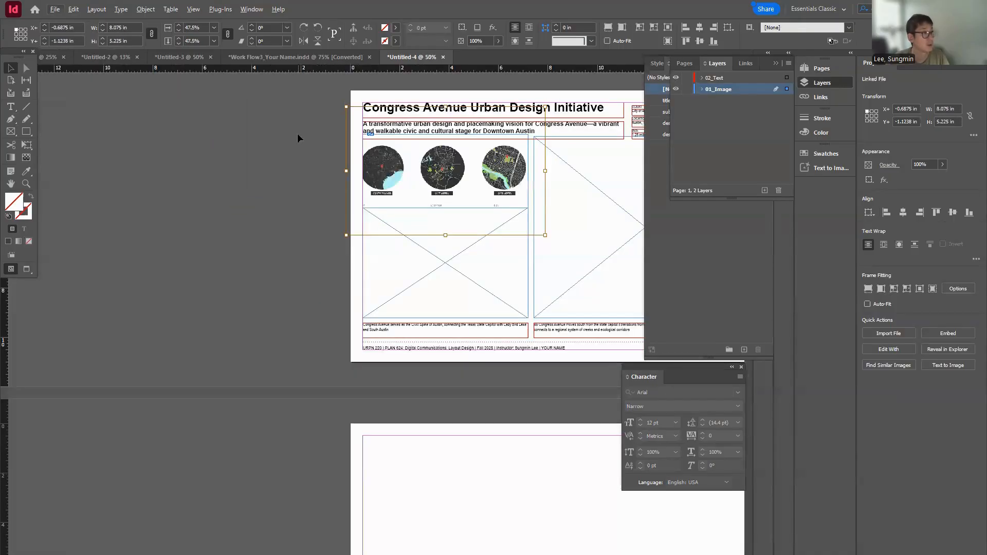
drag(435, 155, 414, 179)
drag(325, 130, 331, 136)
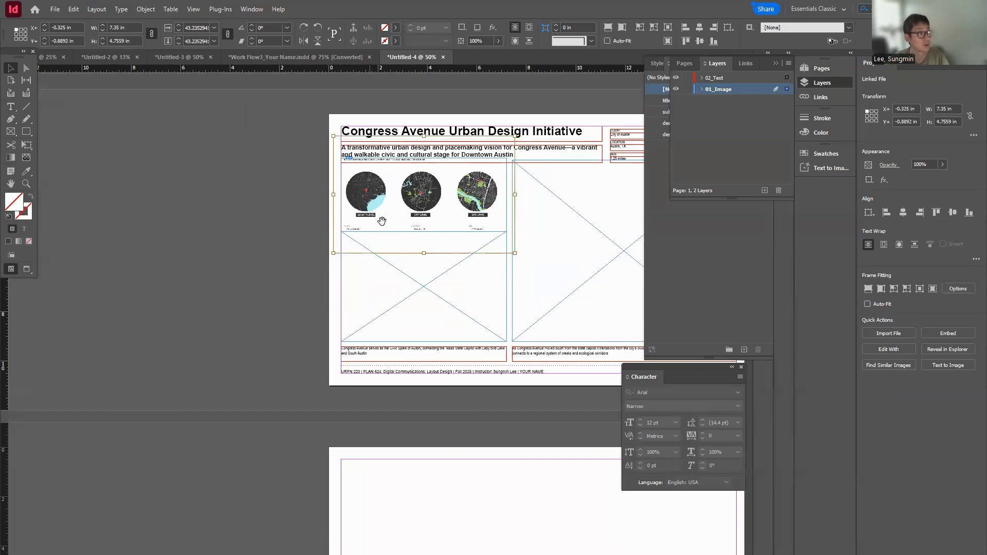
Crop the frame's top and bottom to show only the County, City and Site Level circles
drag(423, 253, 356, 226)
click(278, 257)
scroll(426, 173, up, 3)
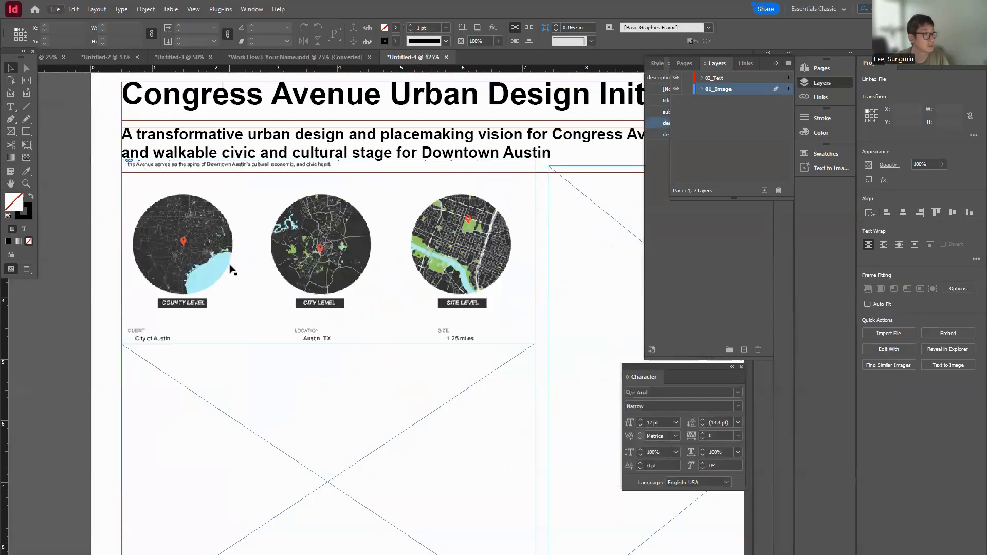
click(355, 249)
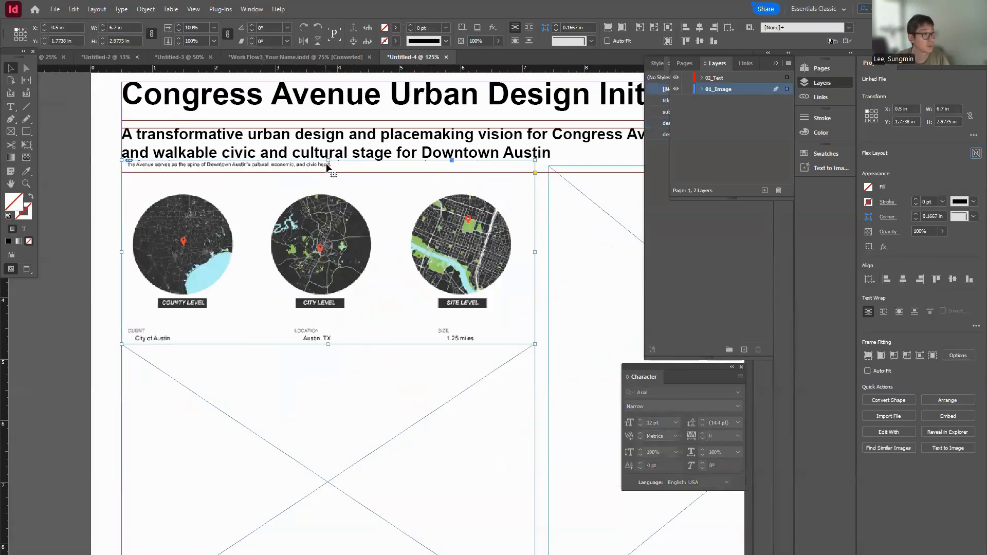
drag(329, 161, 328, 173)
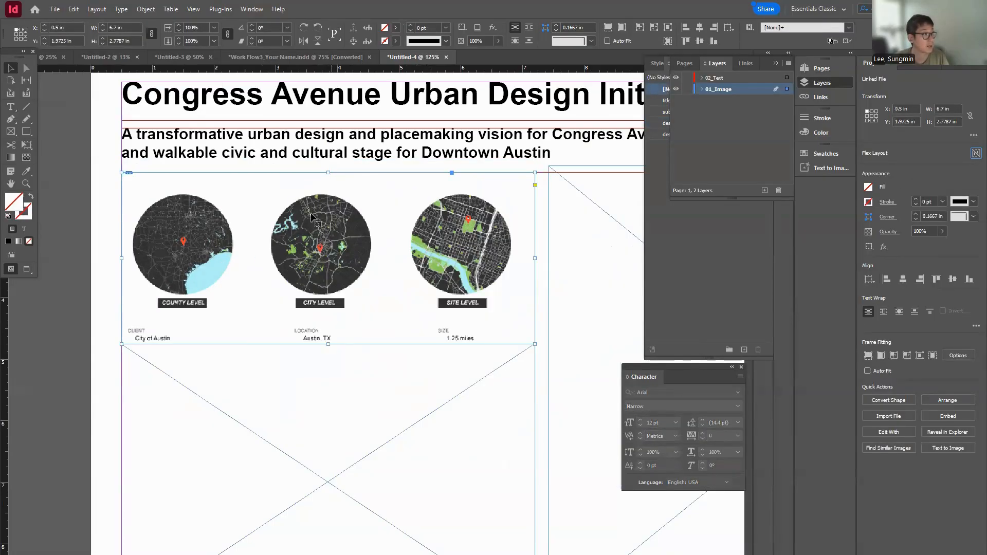
drag(328, 343, 326, 326)
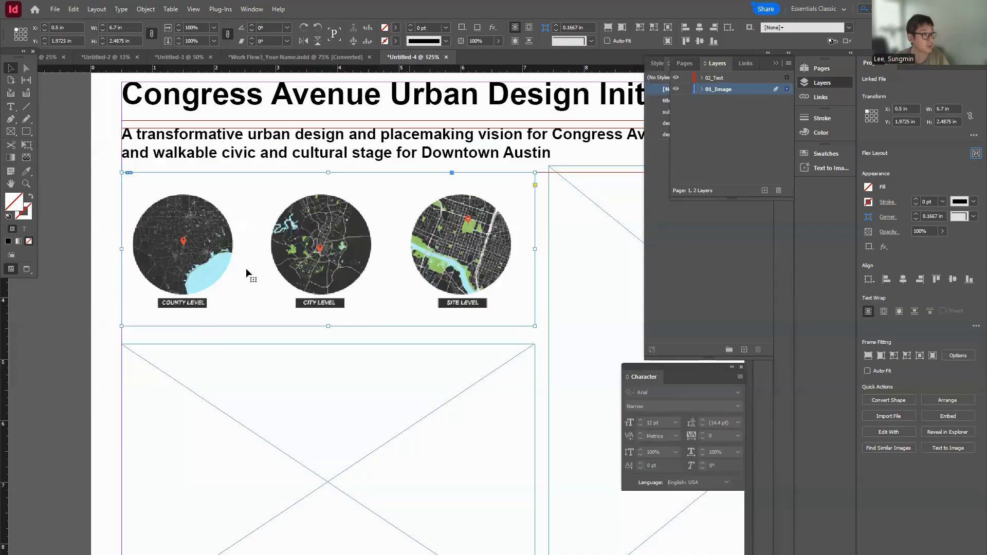
click(45, 360)
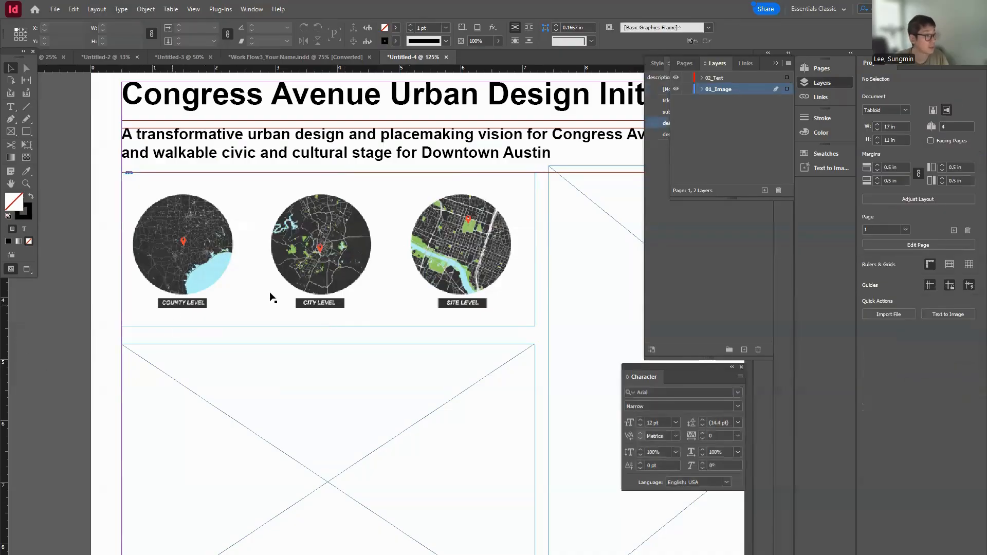
scroll(397, 284, down, 2)
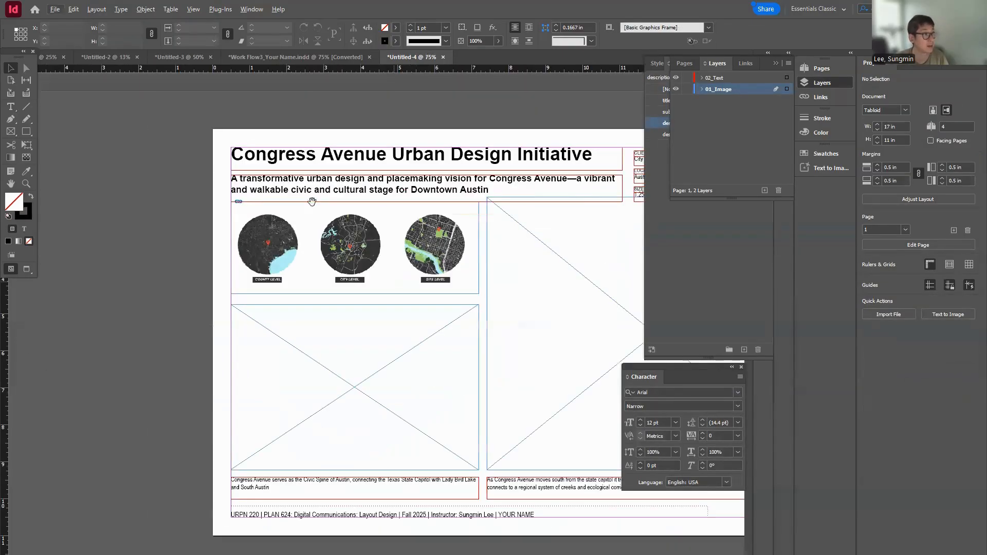
drag(363, 179, 278, 180)
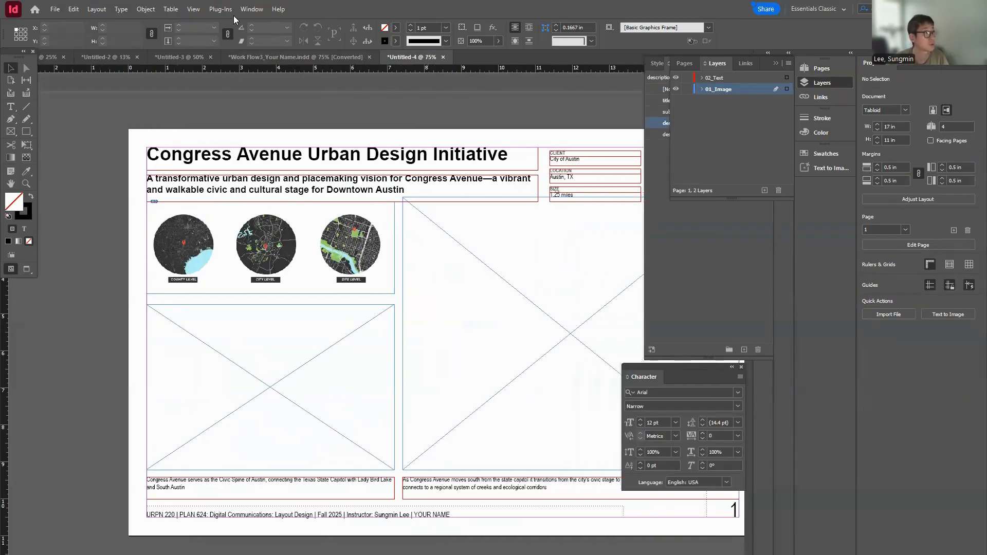
Switch the view to High Quality Display
click(171, 8)
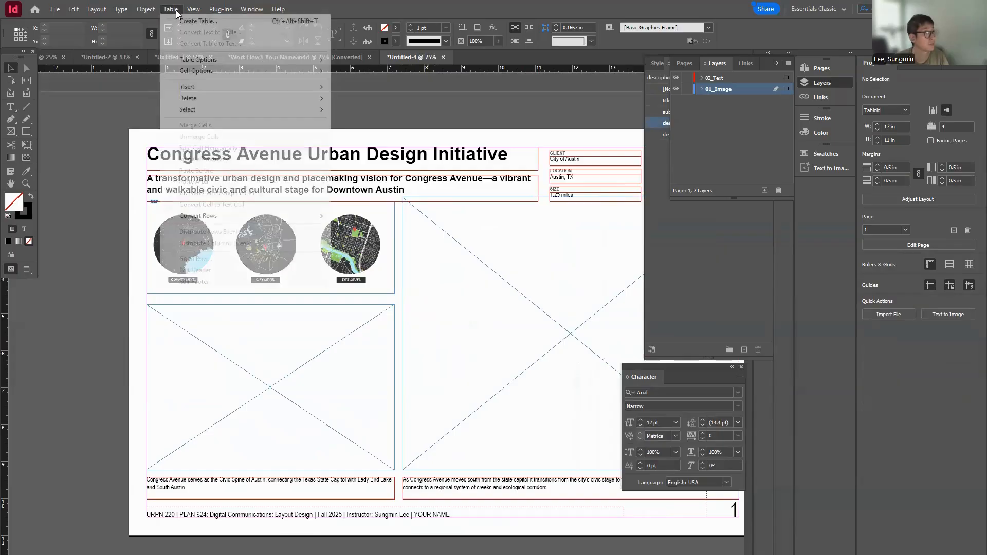
mouse_move(194, 9)
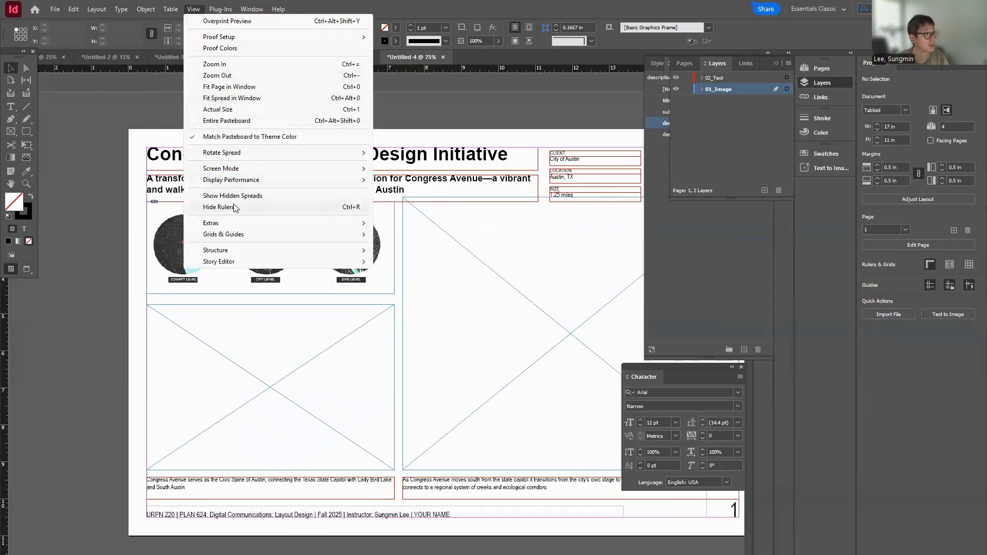
mouse_move(247, 180)
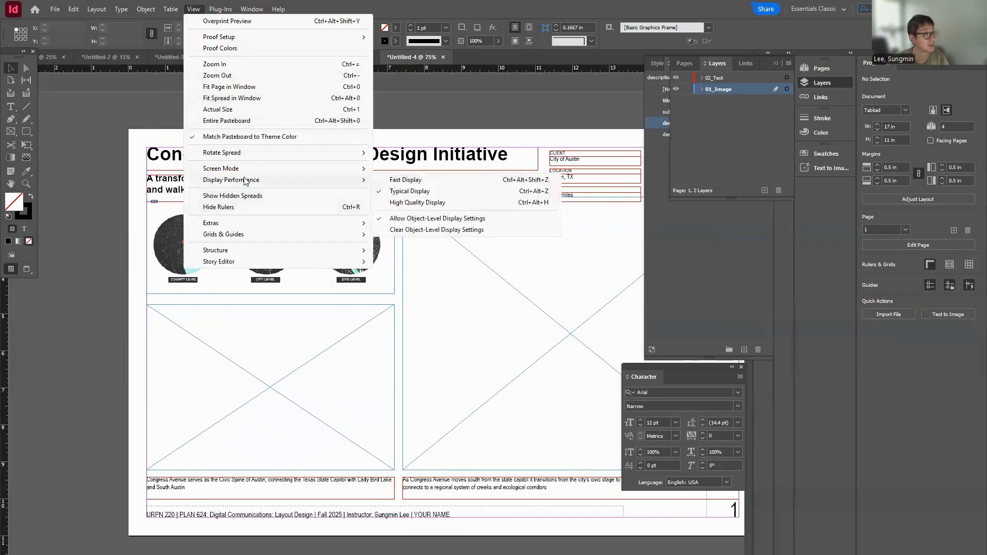
click(435, 203)
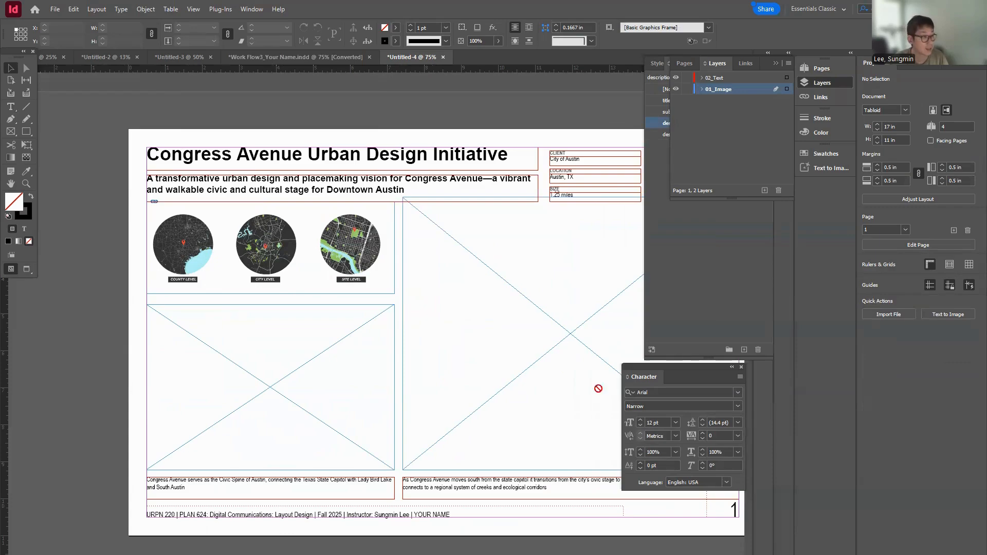
Place the aerial city view in the lower-left frame and scale it to about 44.5%
click(275, 390)
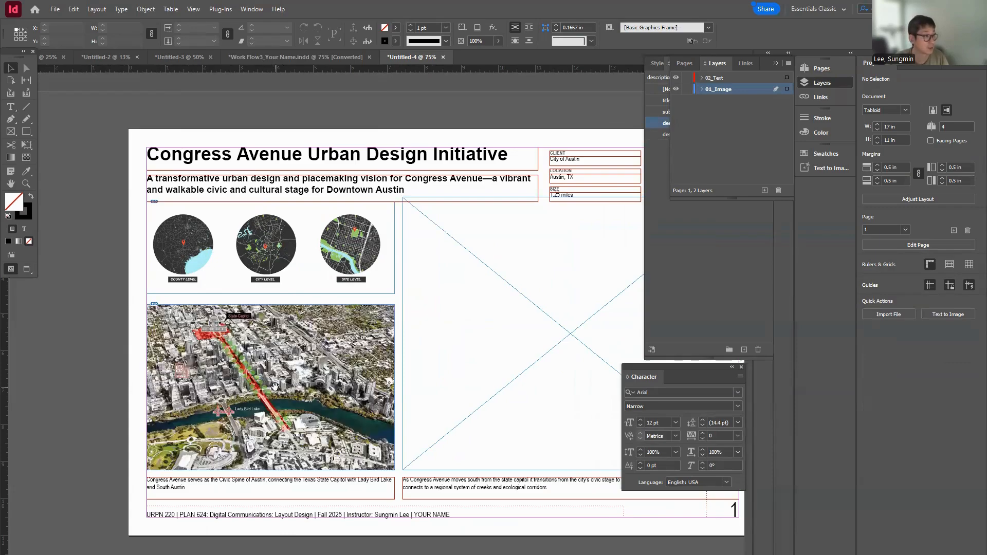
click(309, 371)
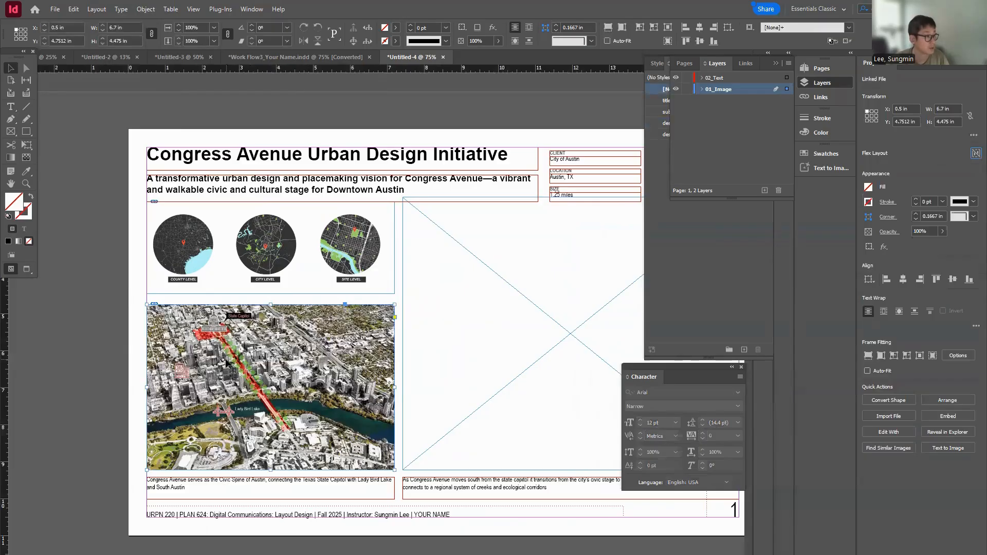
click(225, 357)
drag(86, 285, 107, 298)
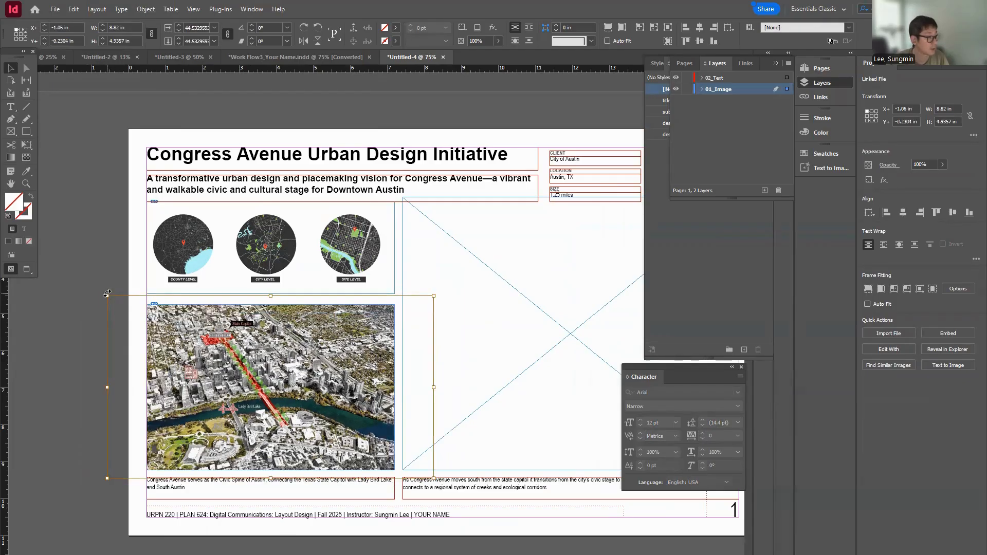
key(ctrl+alt+c)
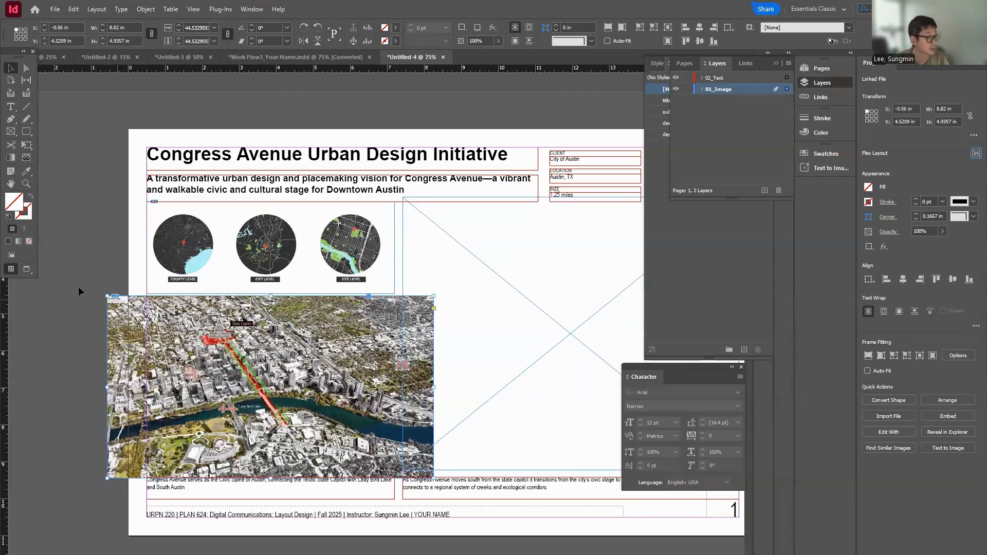
Undo the frame enlargement and shrink the aerial image slightly to 8.3 in wide
click(87, 355)
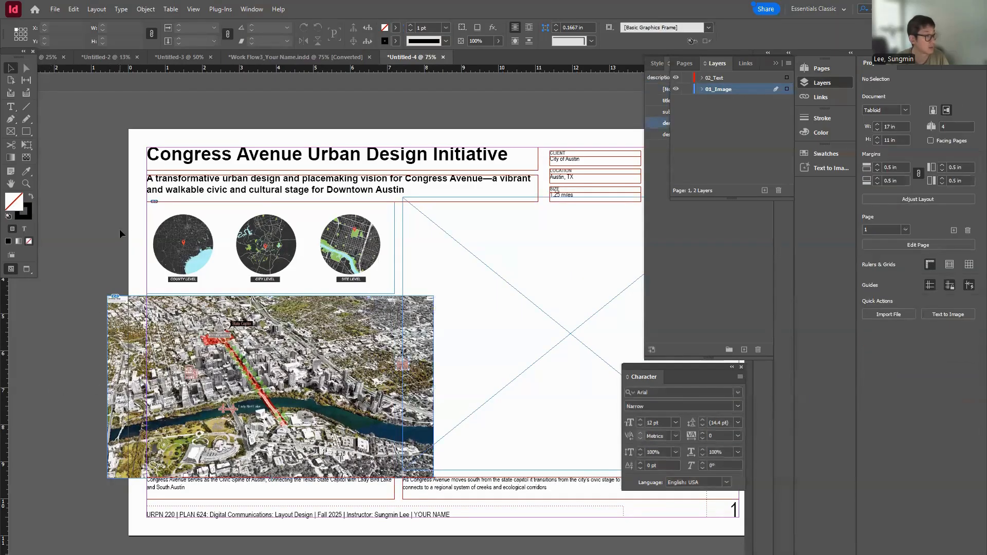
click(460, 315)
key(ctrl+z)
click(236, 363)
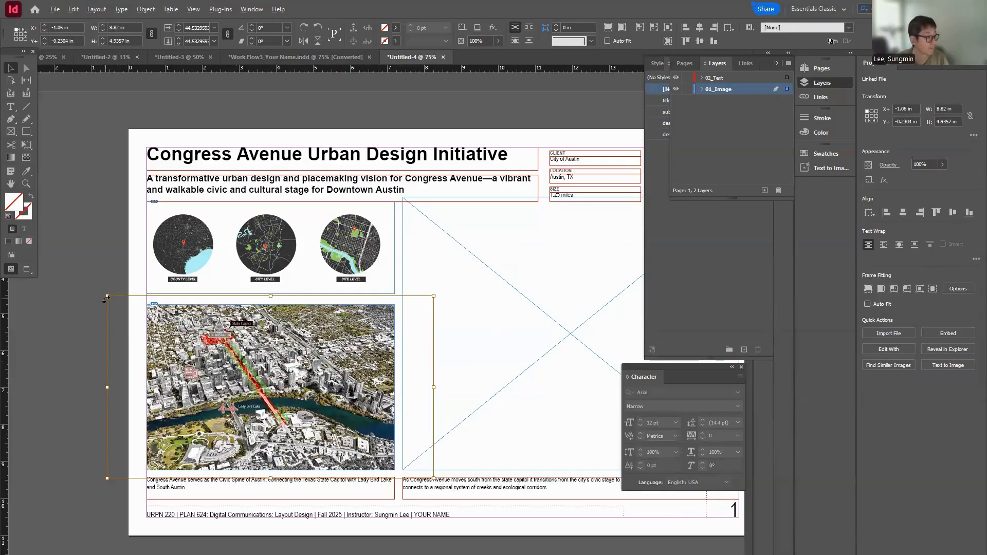
drag(107, 295, 117, 301)
click(79, 347)
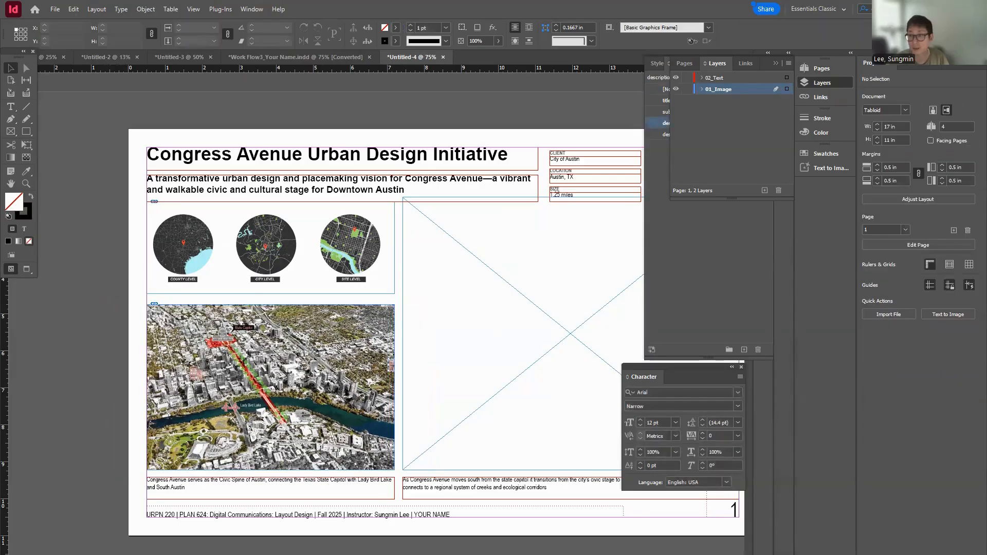
Place the downtown aerial map in the large right frame and scale it to about 75%
click(524, 310)
scroll(487, 368, down, 2)
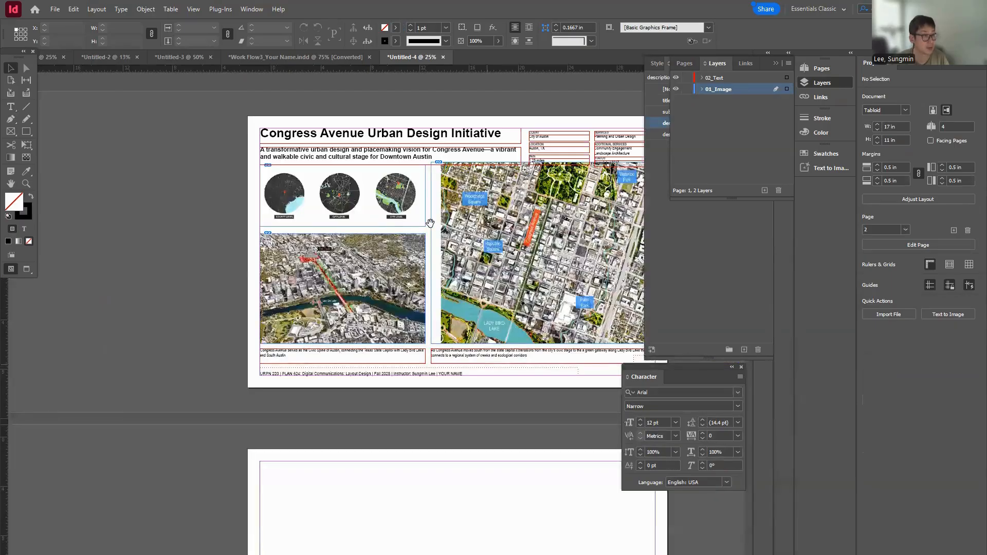
scroll(429, 222, down, 1)
scroll(429, 147, up, 2)
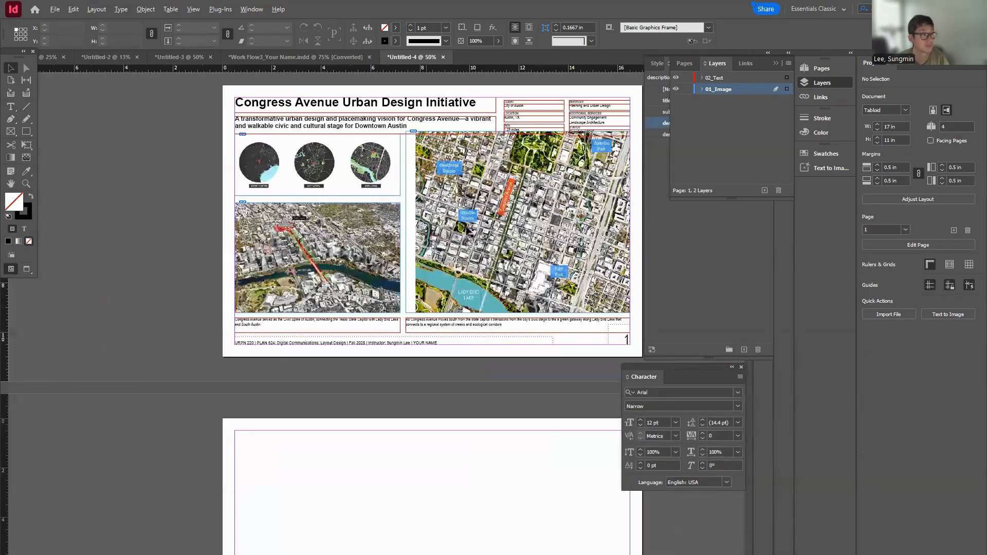
scroll(452, 239, down, 1)
scroll(468, 227, up, 1)
double_click(469, 227)
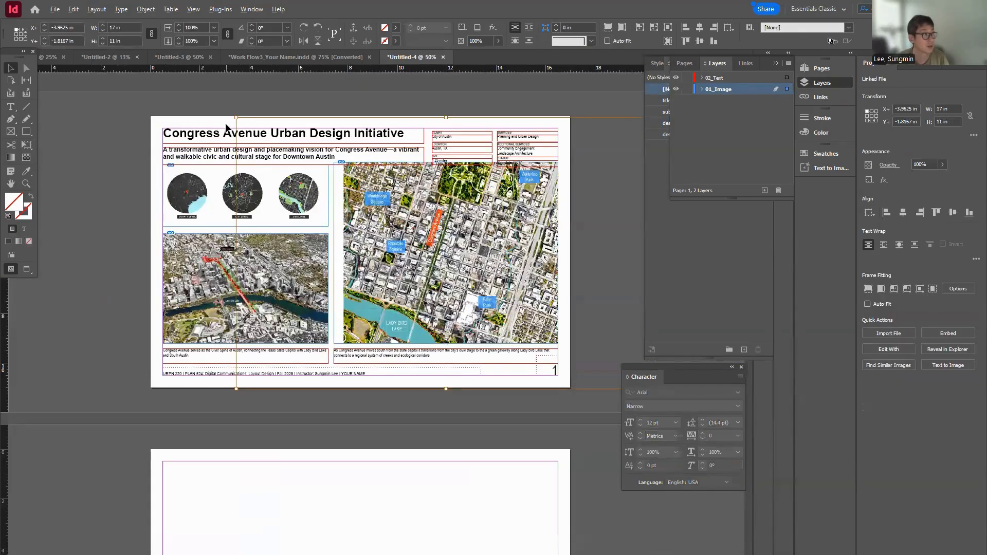
drag(236, 114, 267, 147)
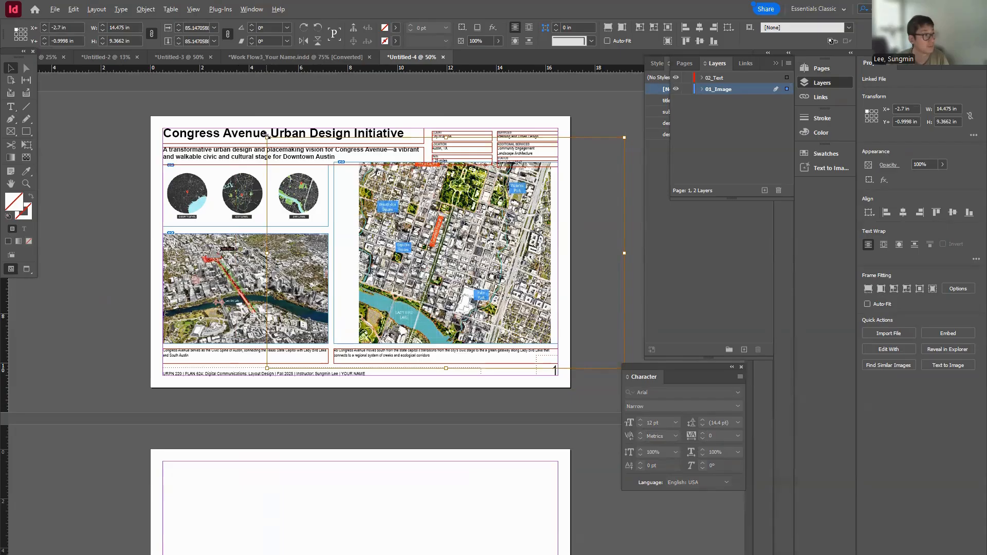
drag(267, 137, 287, 151)
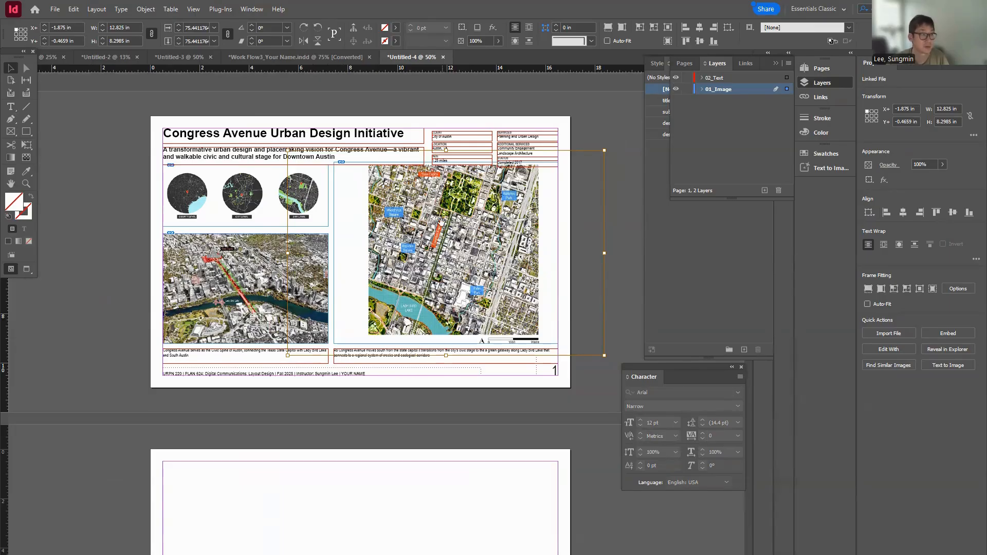
Undo back to 100% and rescale the downtown map image to about 90%
drag(441, 235, 442, 234)
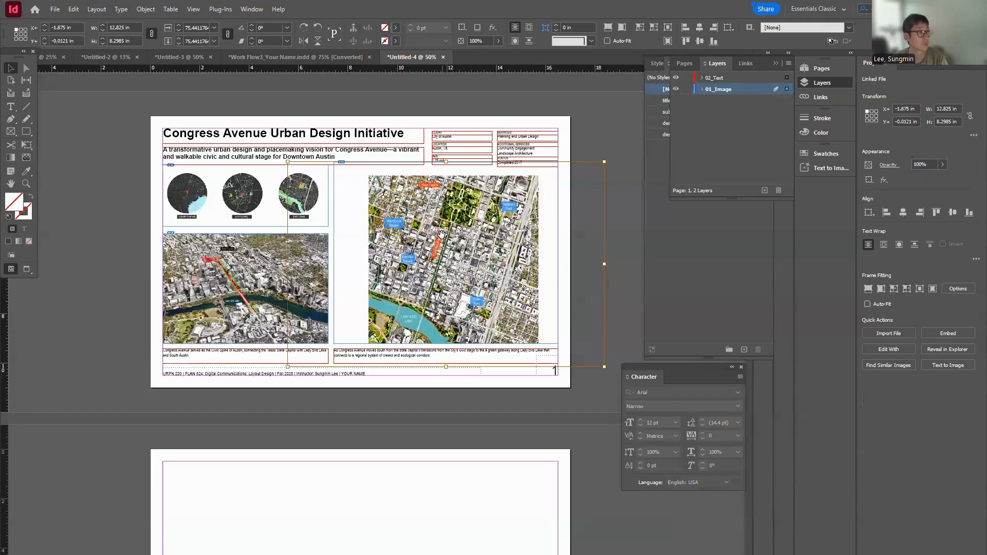
key(ctrl+z)
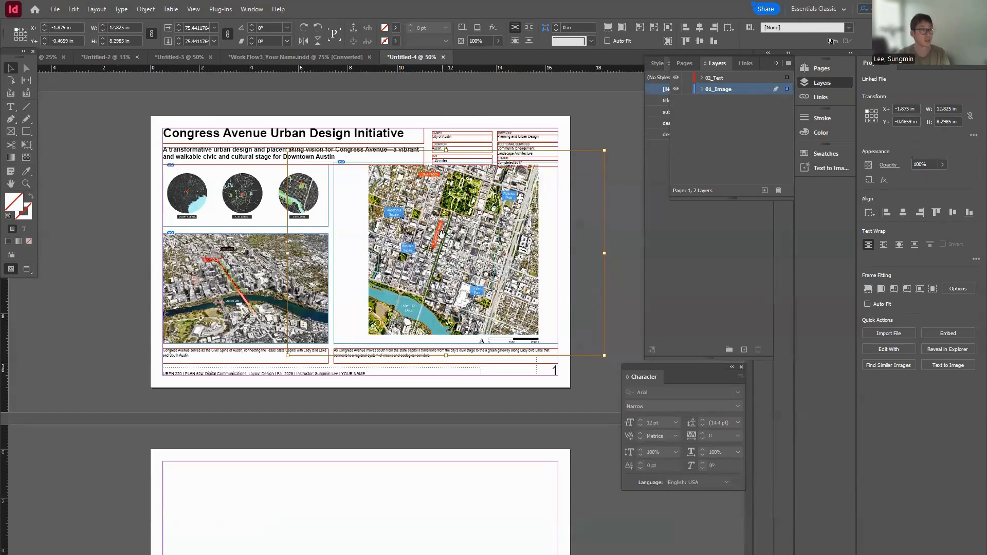
key(ctrl+z)
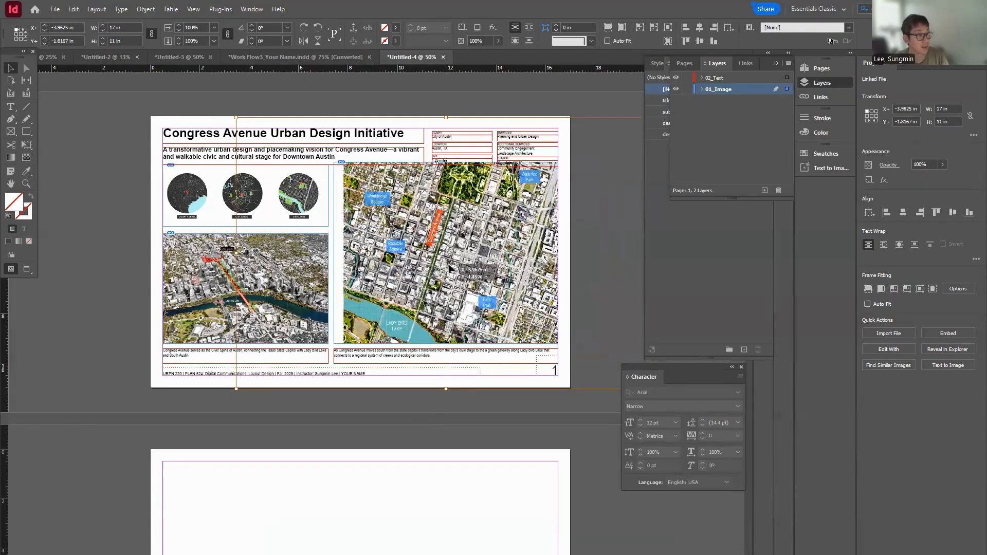
key(ctrl+z)
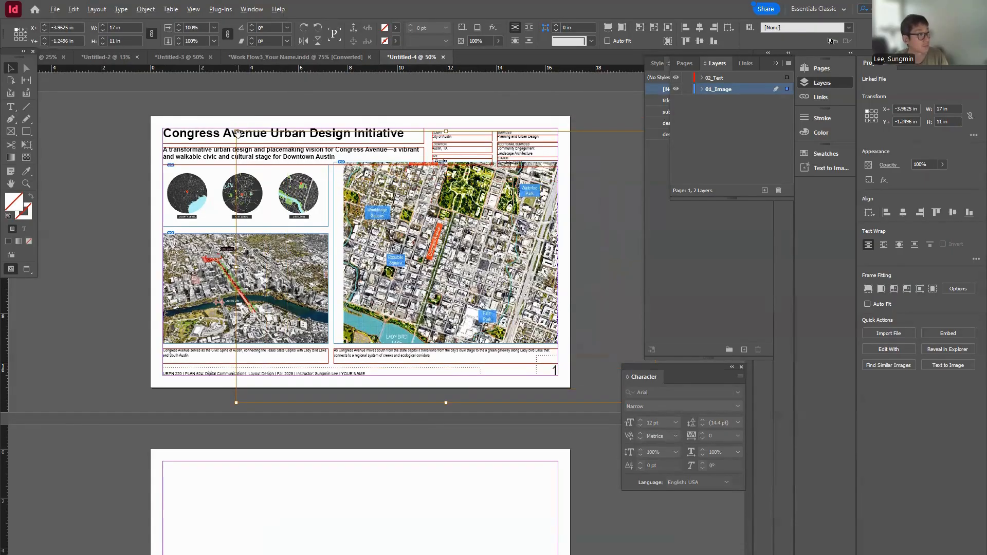
drag(235, 131, 252, 143)
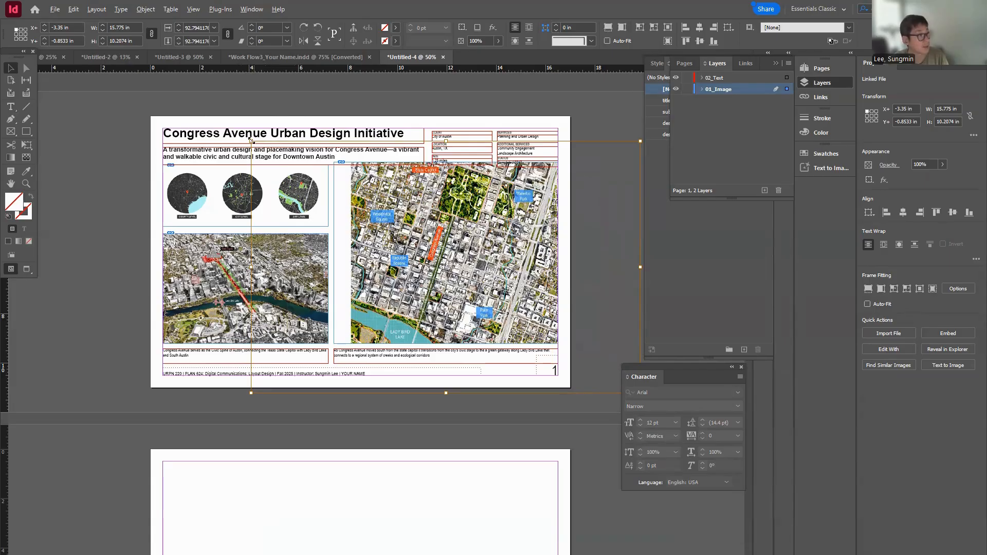
drag(252, 140, 258, 145)
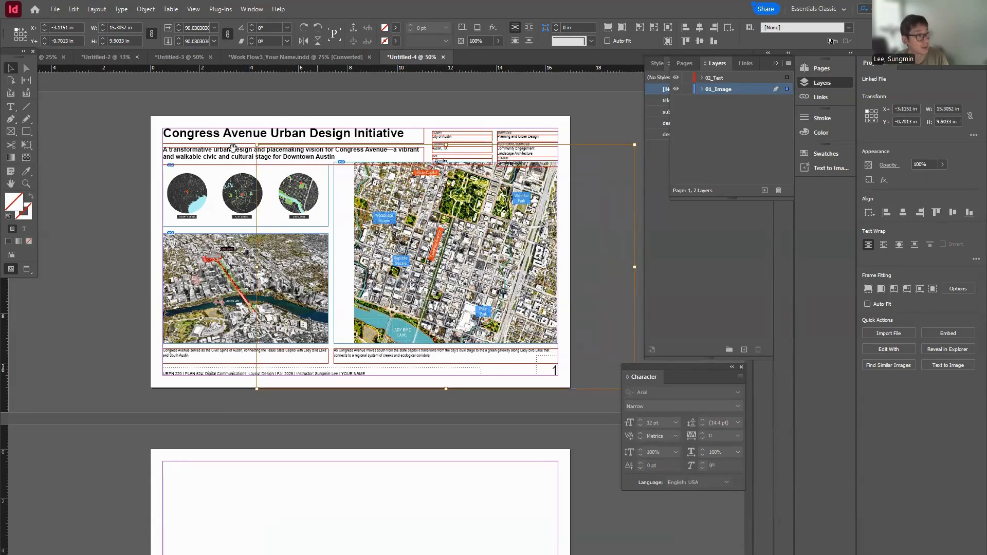
click(115, 238)
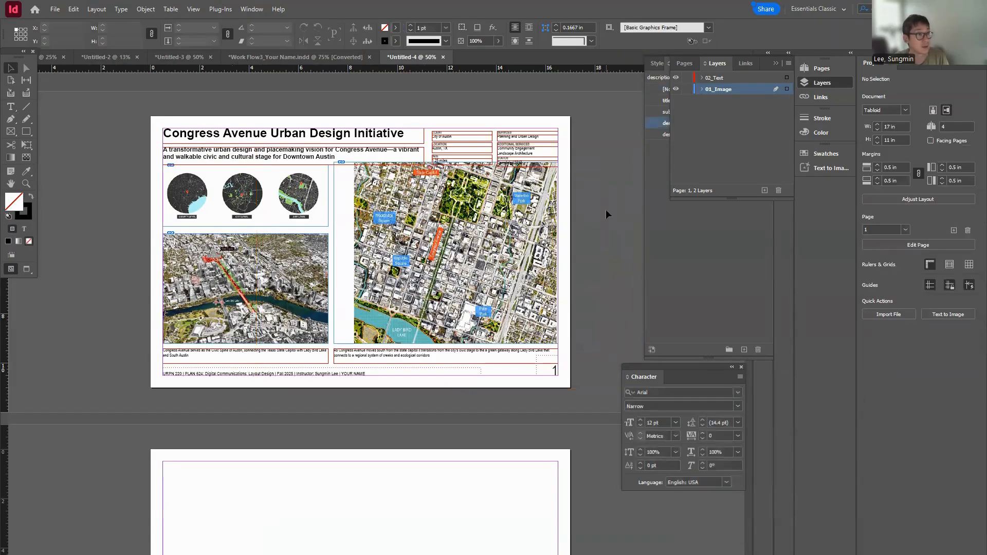
Lower the right map frame's top edge to align with the layout
click(344, 192)
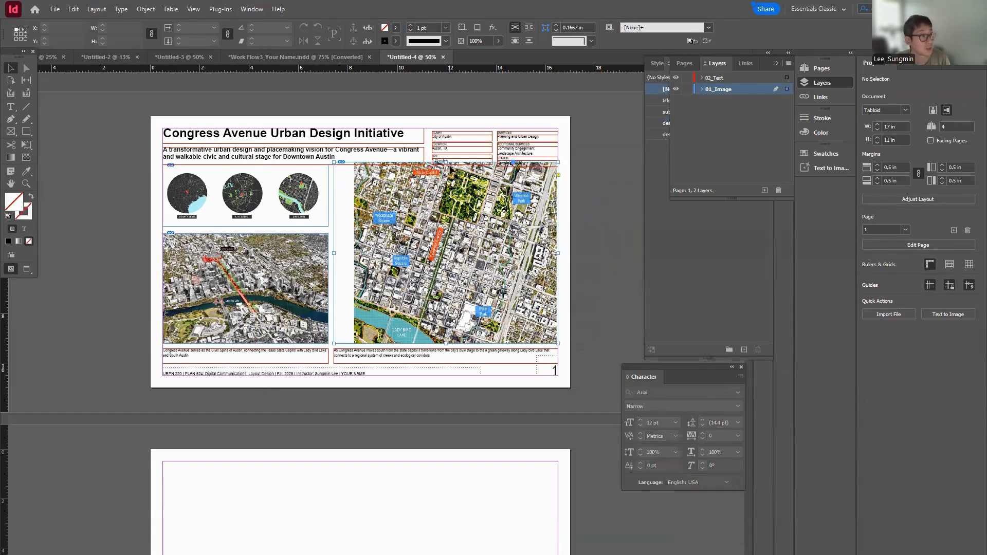
drag(446, 161, 446, 164)
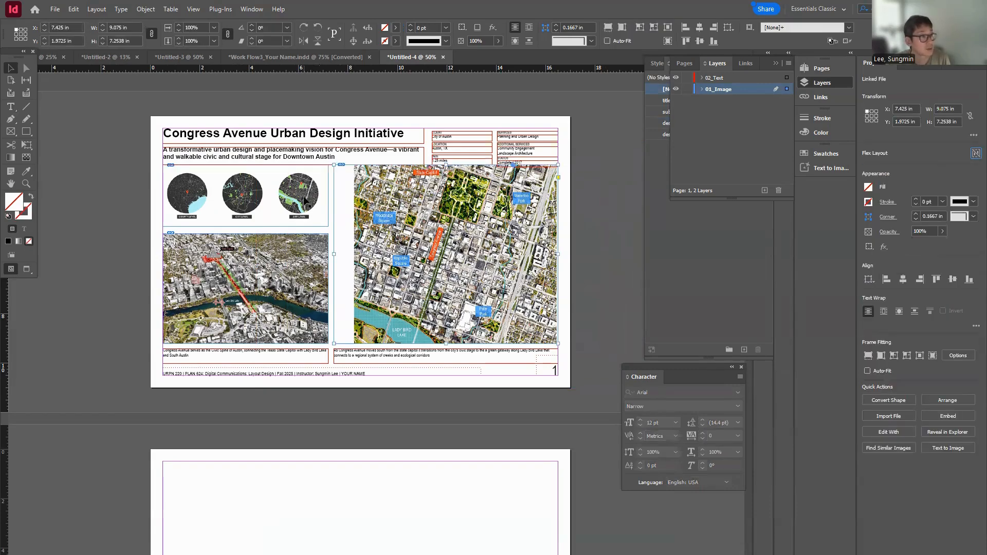
click(342, 125)
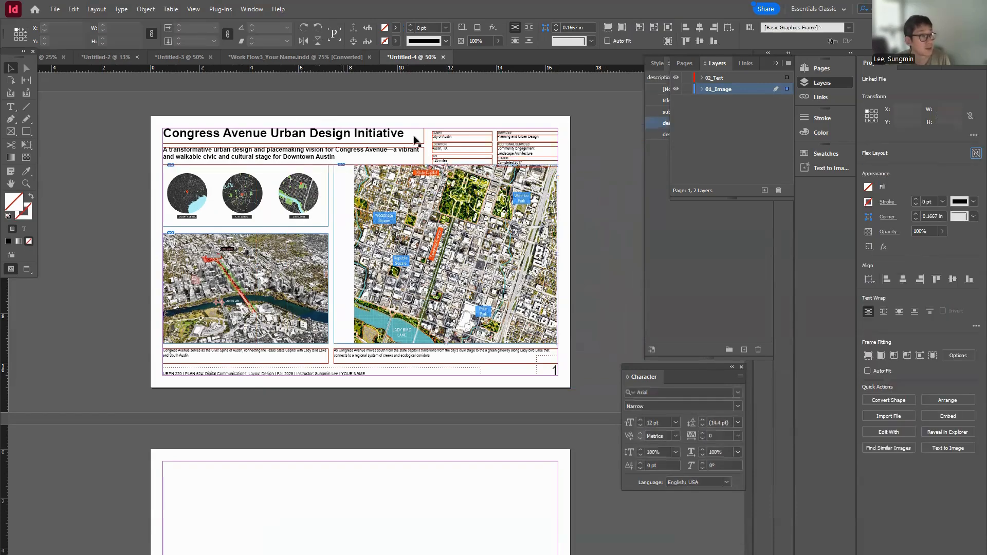
scroll(440, 148, up, 1)
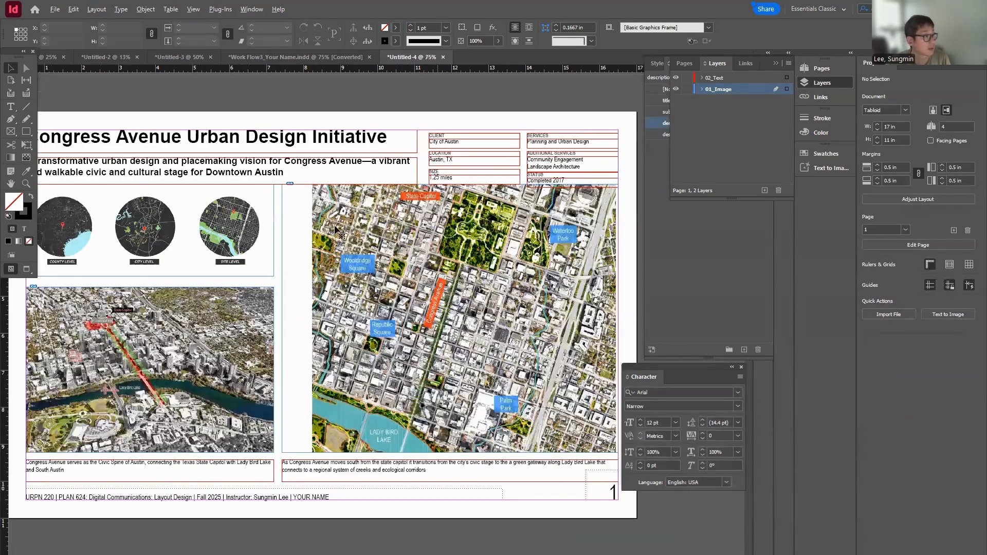
click(401, 186)
scroll(401, 187, up, 1)
drag(401, 180, 401, 184)
drag(358, 238, 367, 241)
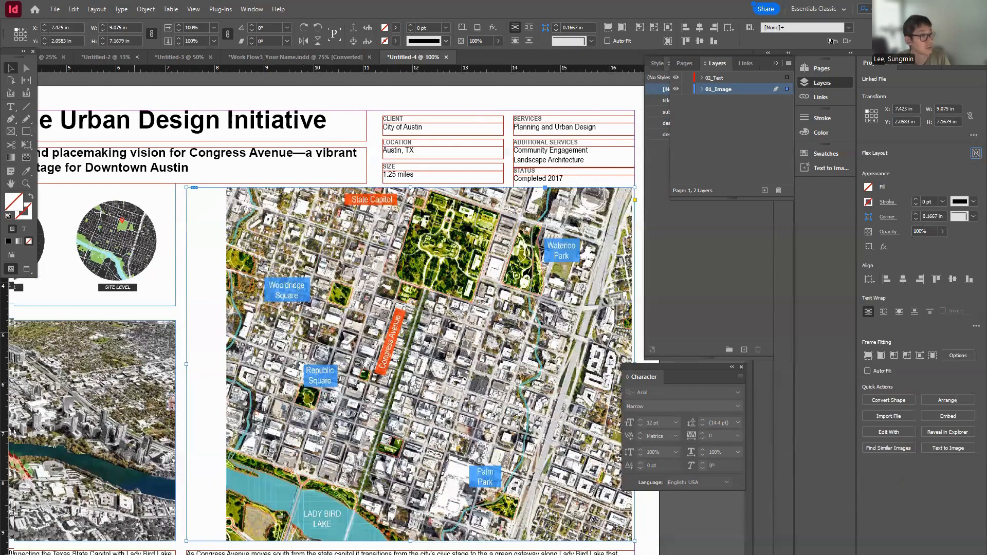
Move the map frame's left edge to 8.22 in and widen the aerial and circle frames to meet it
drag(204, 223, 420, 209)
drag(402, 350, 442, 361)
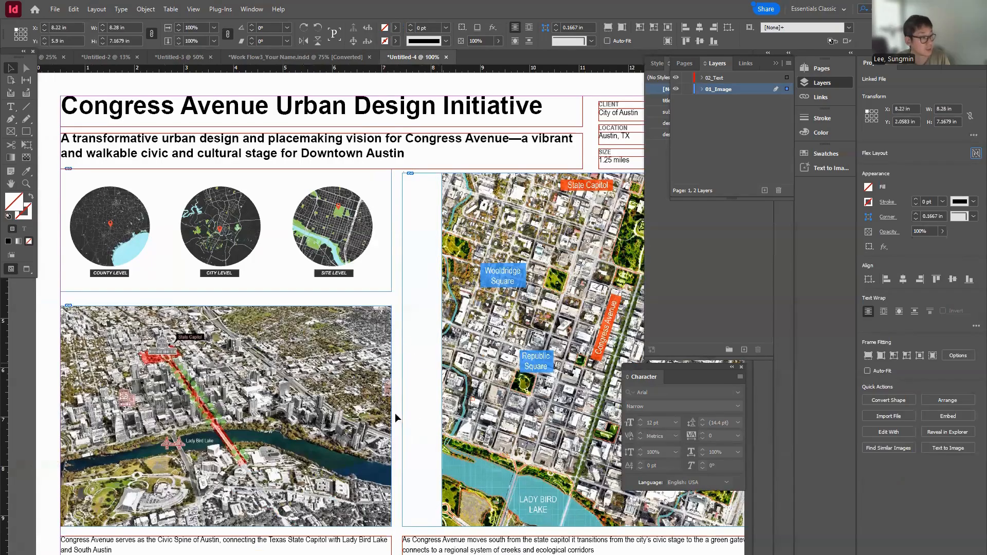
drag(392, 416, 431, 421)
drag(390, 229, 431, 234)
Re-centre the circle maps image within its frame
drag(326, 236, 350, 242)
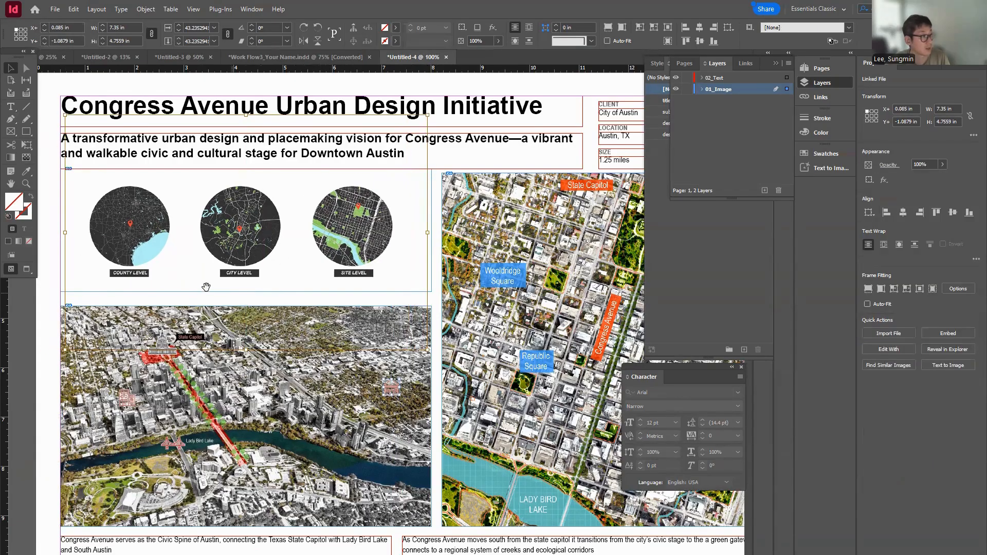
scroll(204, 289, down, 1)
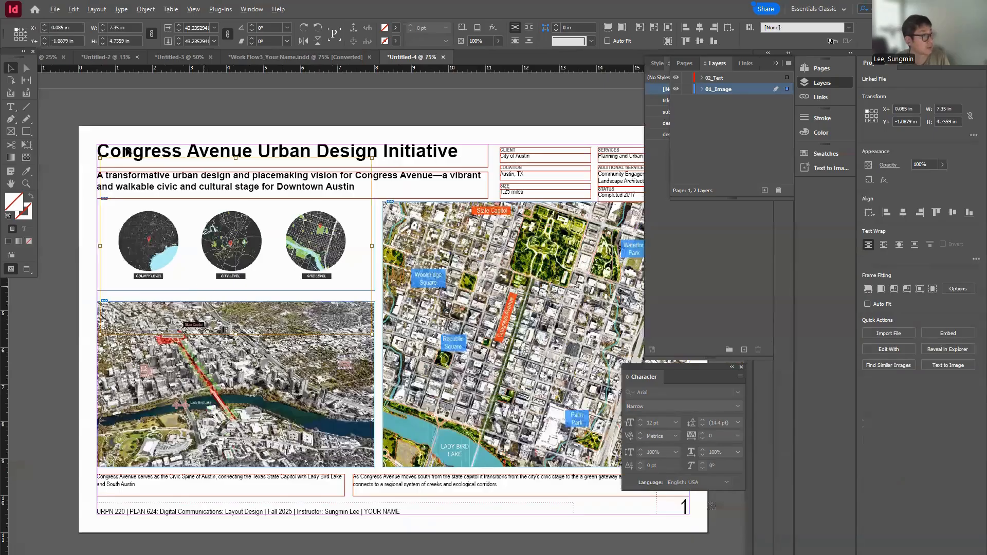
scroll(126, 152, down, 1)
click(104, 222)
Align the right caption's left edge to the map at 8.22 in and widen the left caption to 7.52 in
click(307, 362)
drag(304, 358, 324, 358)
click(294, 361)
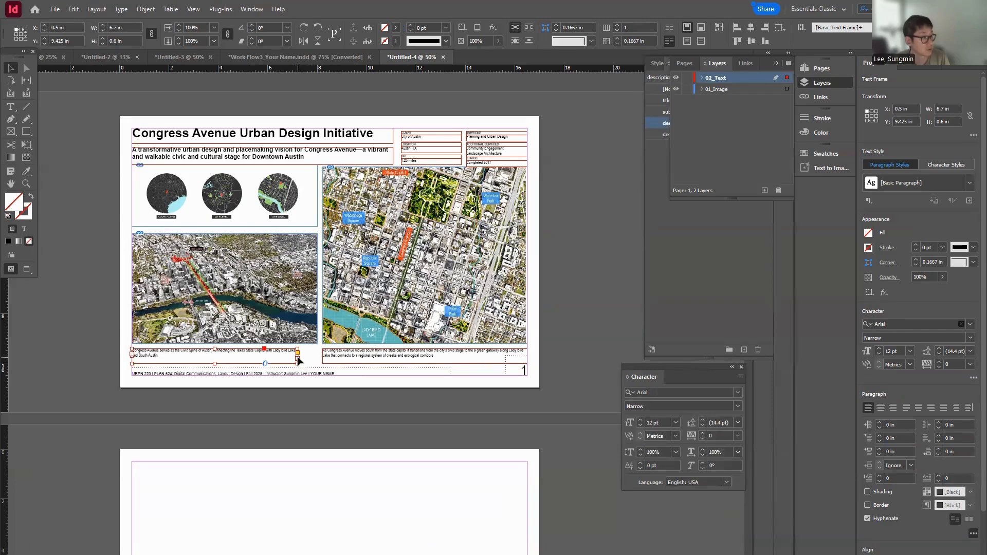
mouse_move(297, 355)
mouse_down()
mouse_move(334, 356)
mouse_move(317, 355)
mouse_up()
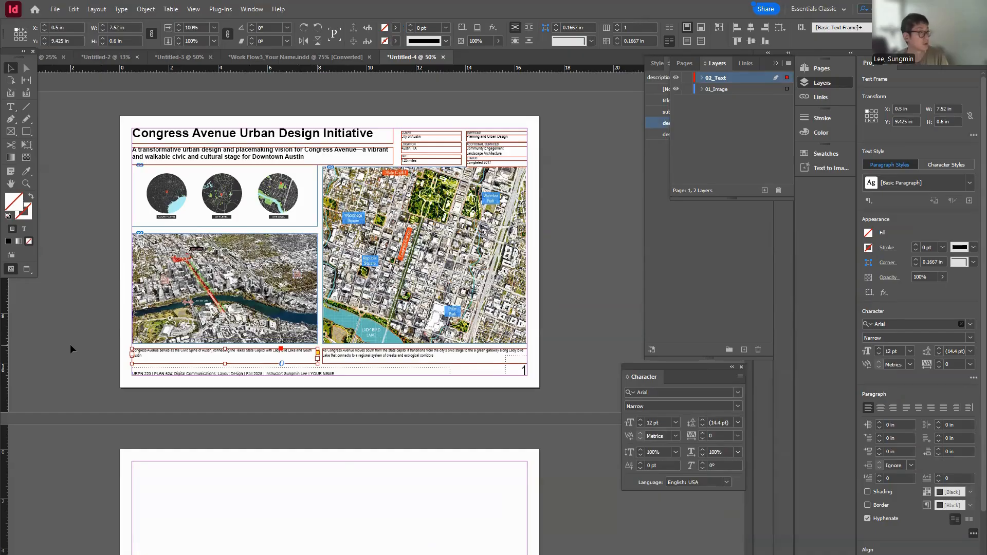
click(70, 344)
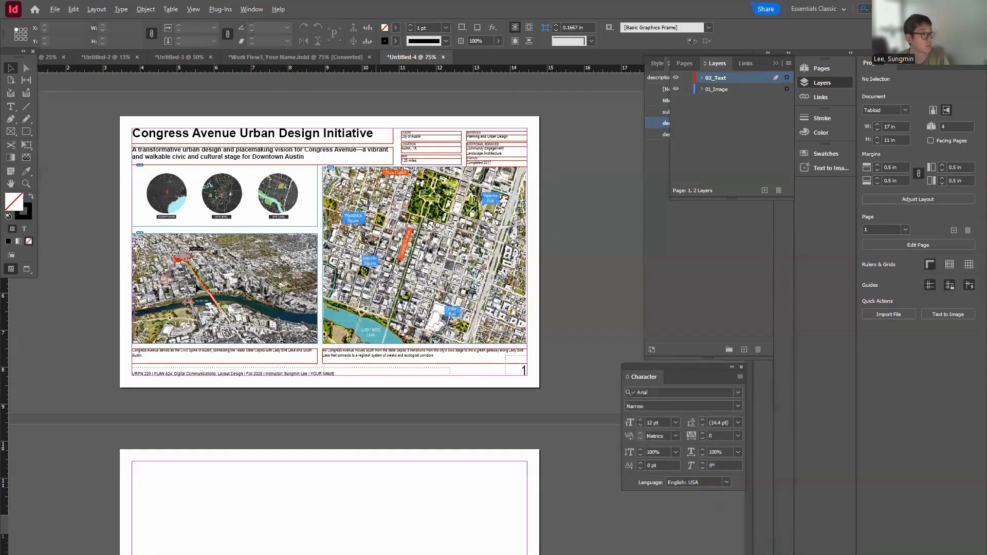
drag(310, 289, 378, 292)
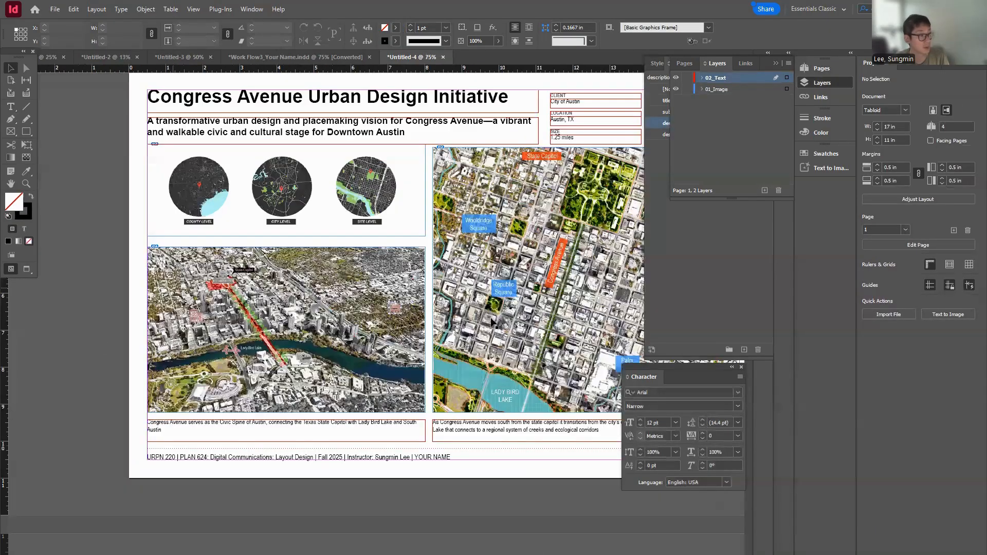
drag(572, 337, 380, 333)
Nudge and slightly enlarge the aerial map image within its frame
click(441, 314)
scroll(442, 317, down, 1)
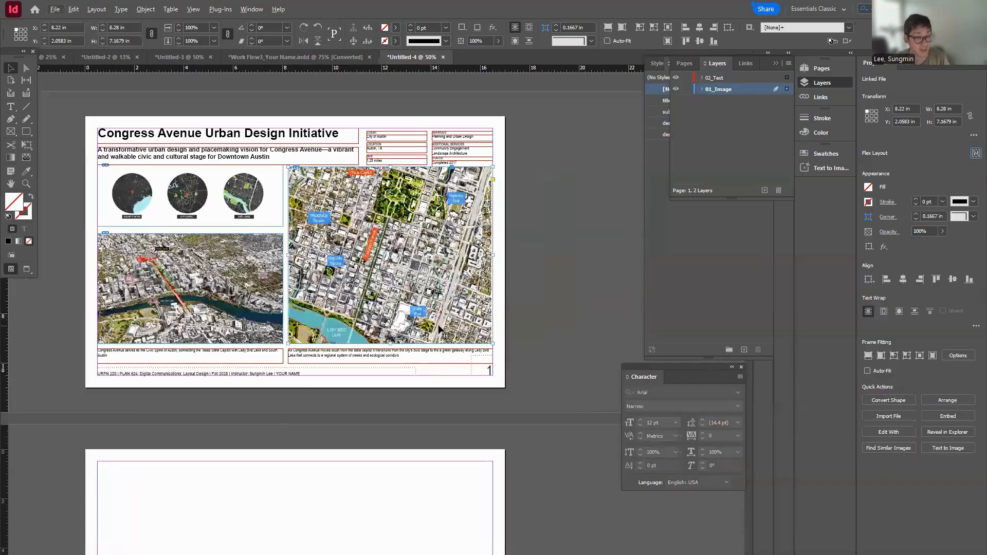
double_click(442, 319)
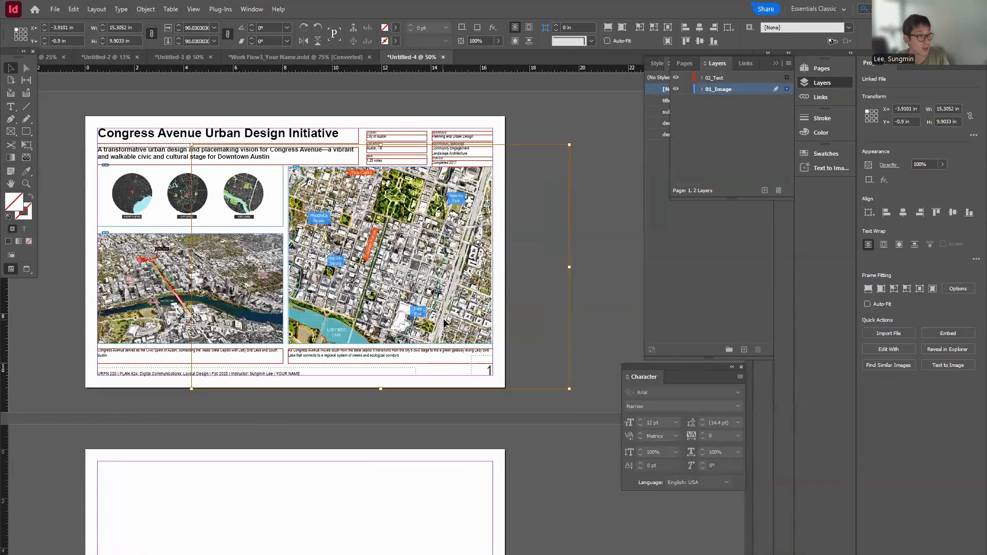
drag(443, 318, 446, 318)
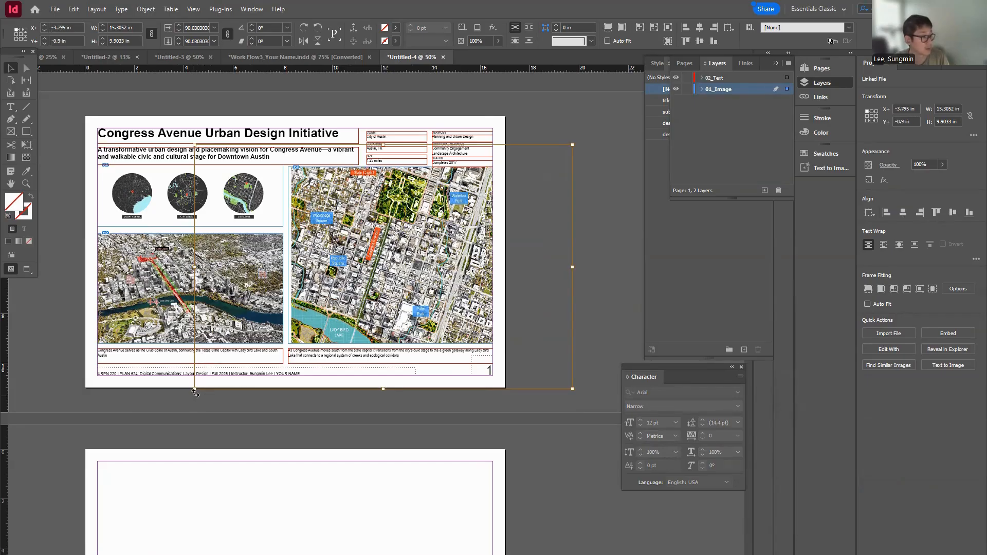
drag(195, 389, 188, 392)
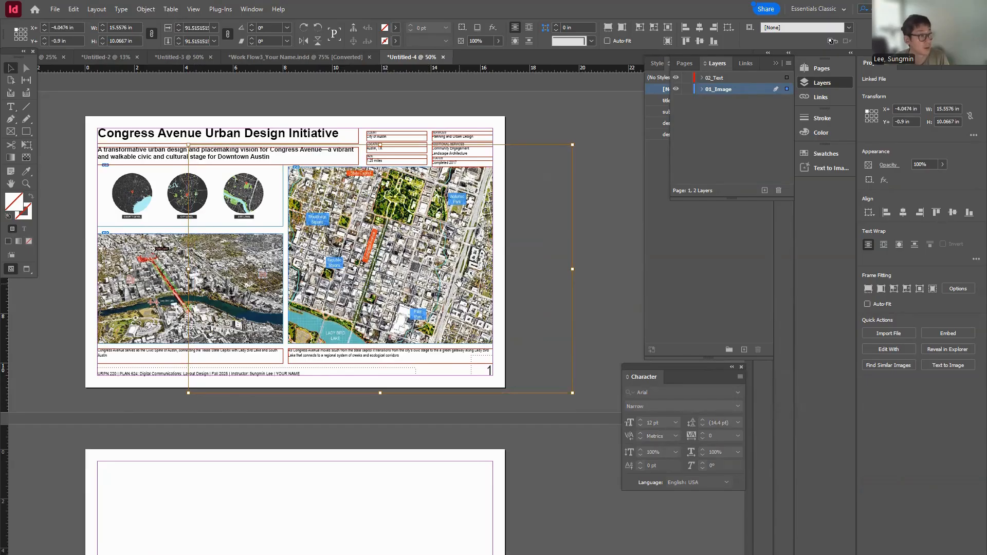
click(381, 308)
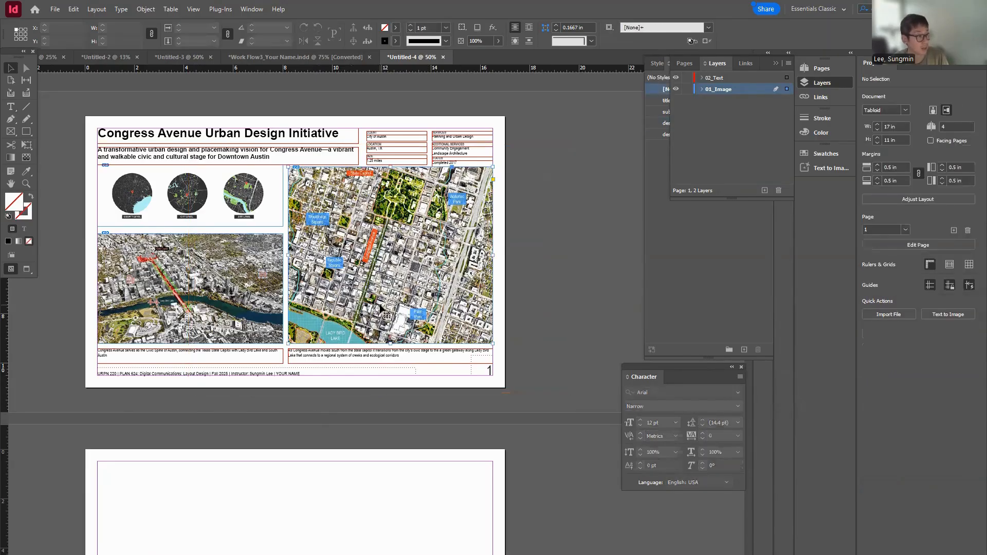
drag(416, 266, 402, 263)
click(401, 263)
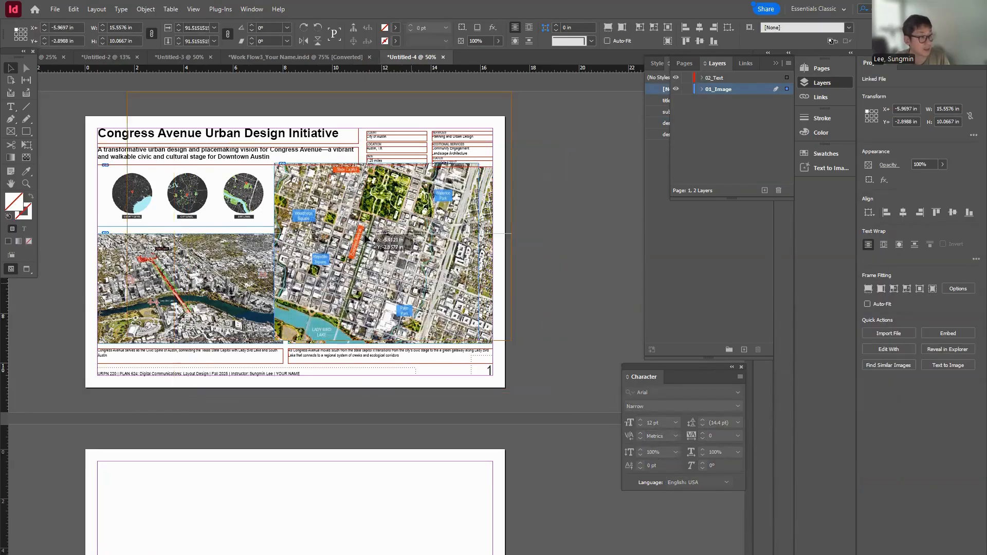
drag(344, 227, 344, 227)
drag(374, 259, 383, 264)
click(532, 260)
click(377, 253)
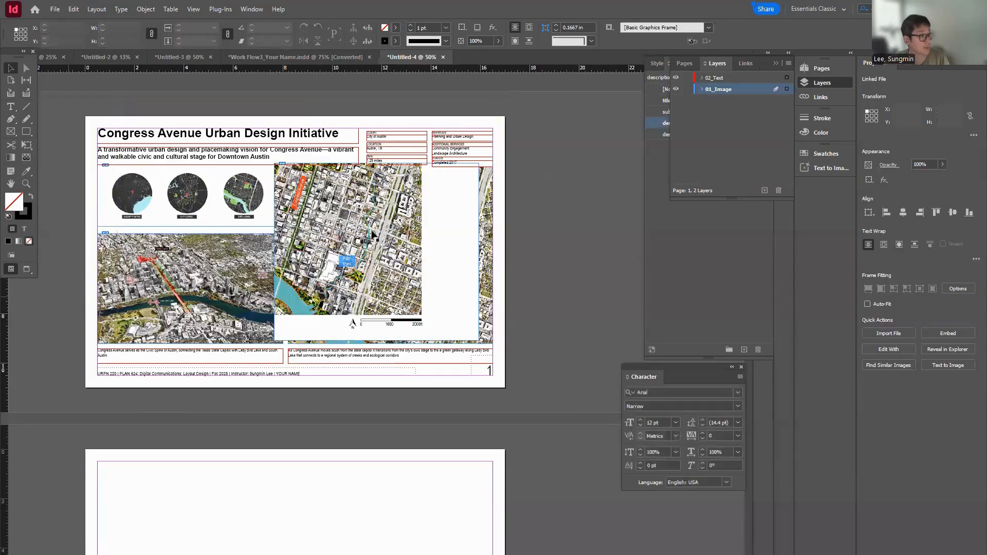
Crop the north arrow and scale bar frame to a 3.35 × 0.7 in strip
click(377, 167)
drag(377, 167, 374, 290)
key(ctrl+z)
drag(376, 164, 374, 316)
drag(276, 325, 345, 325)
drag(478, 328, 387, 332)
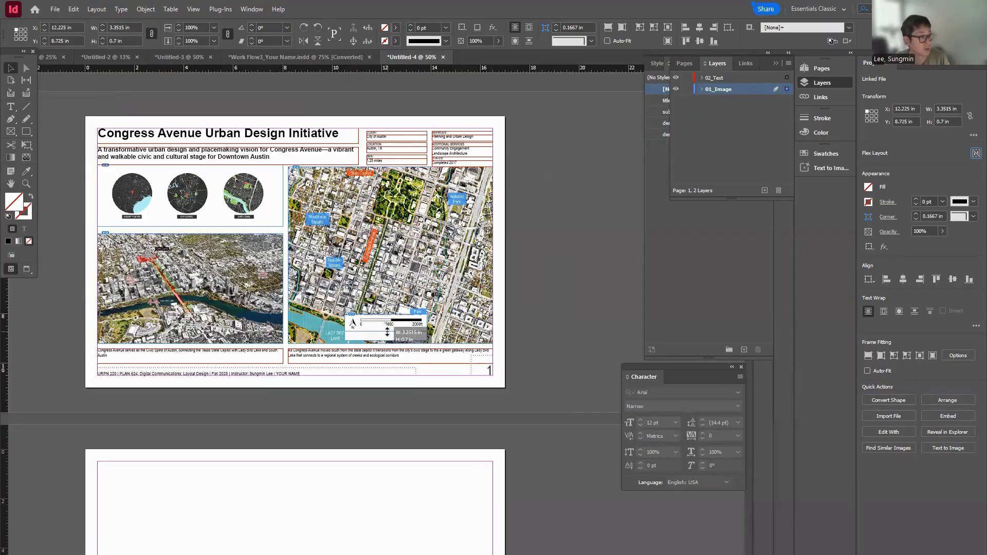
click(550, 310)
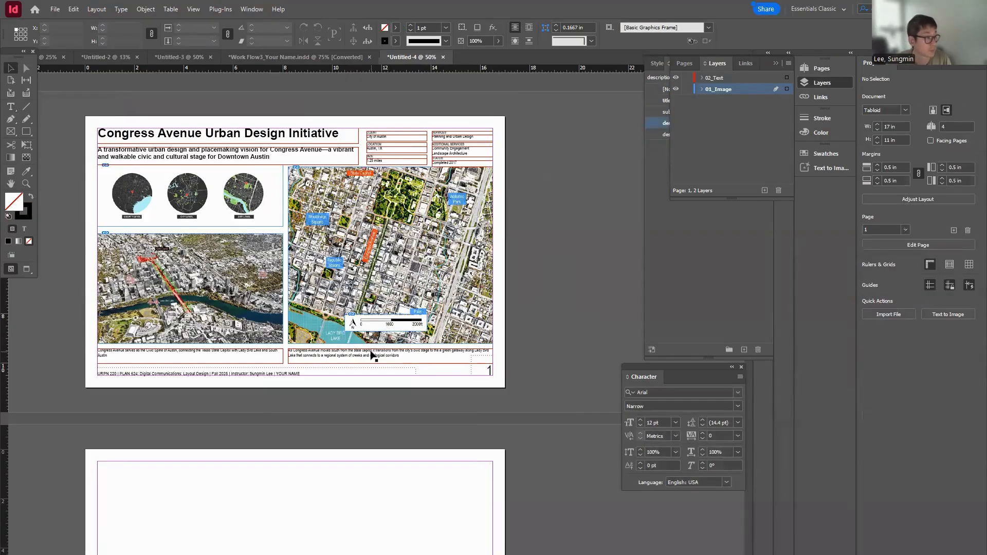
Move the north arrow and scale bar to the map's bottom-right corner
click(387, 324)
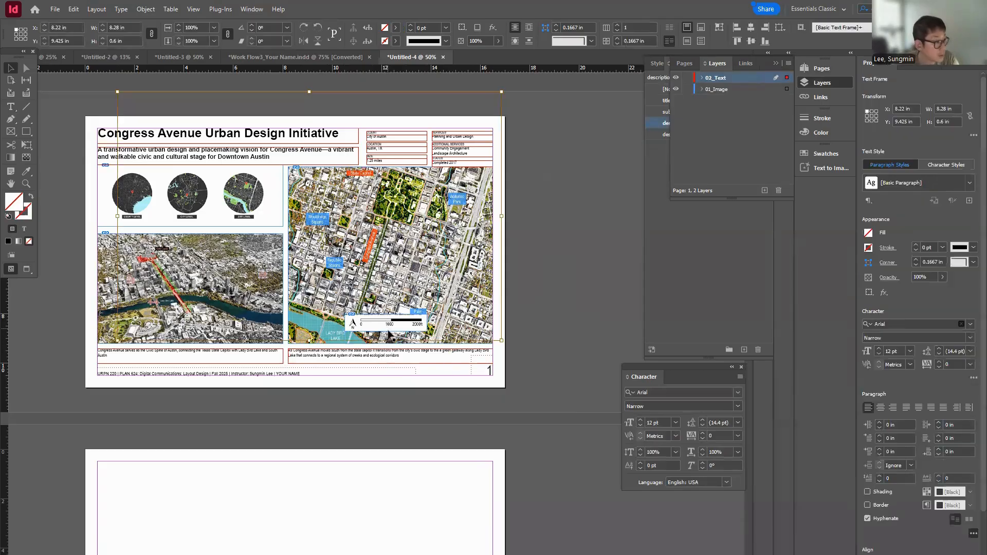
click(545, 300)
drag(401, 331, 463, 345)
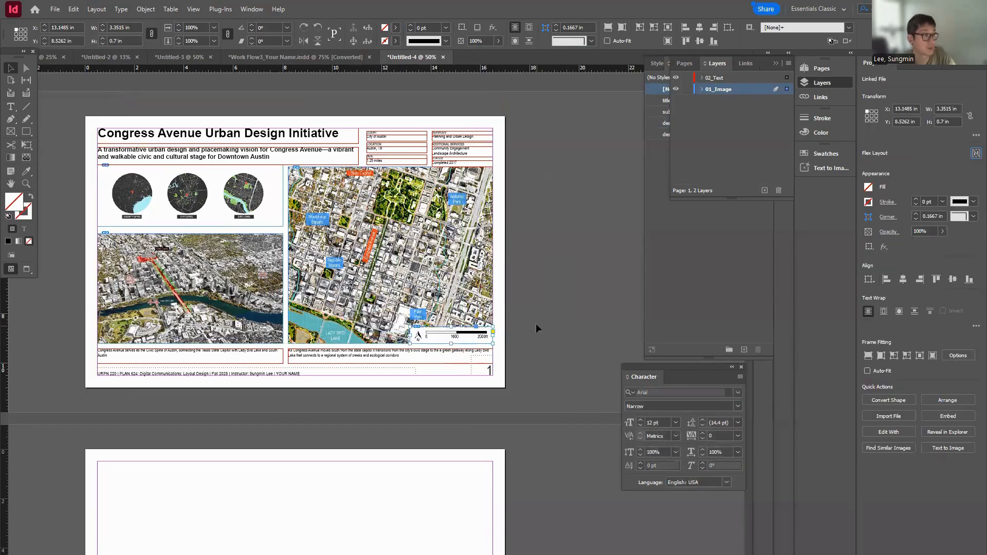
click(540, 313)
Narrow the map caption to 7.94 in and set the scale bar beside it below the map
scroll(542, 323, up, 2)
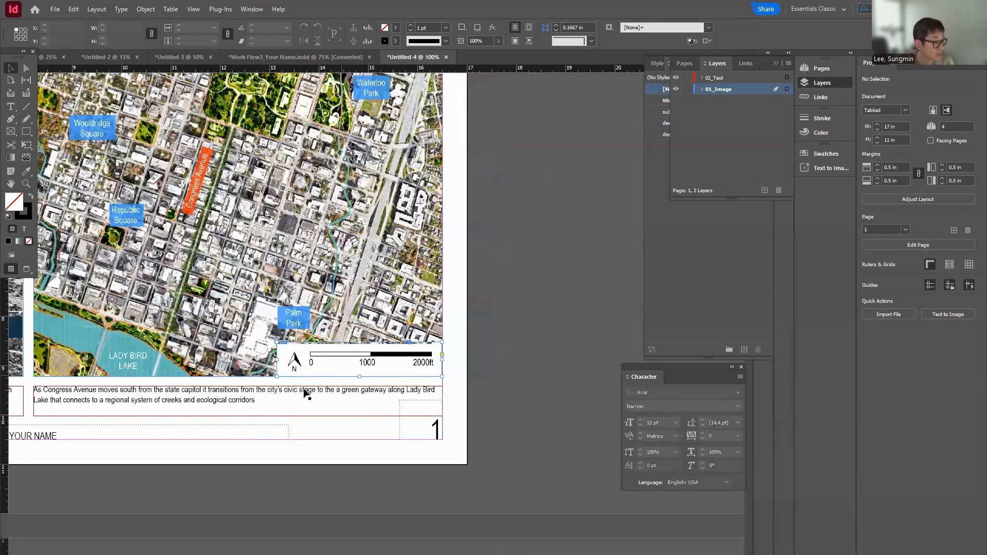
click(422, 397)
click(442, 401)
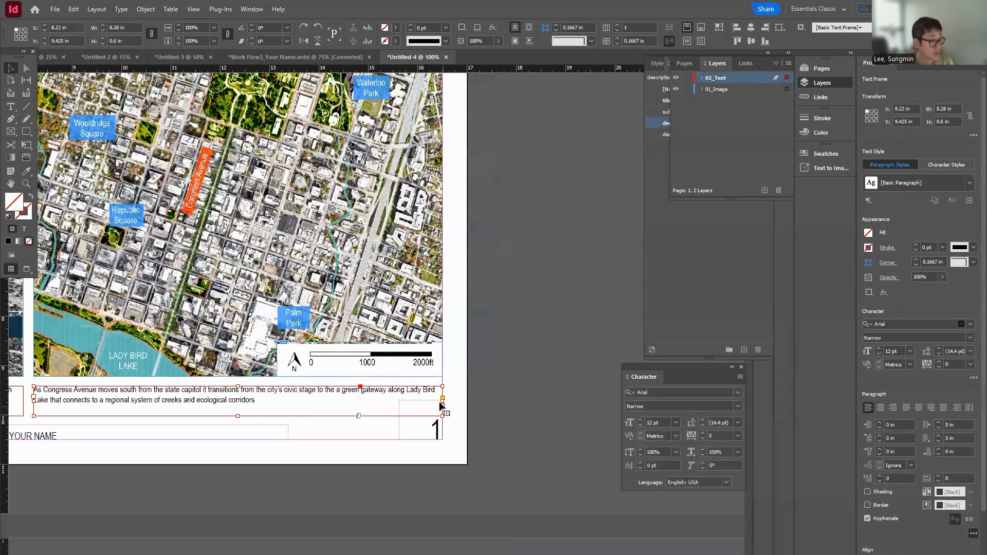
drag(443, 403, 277, 397)
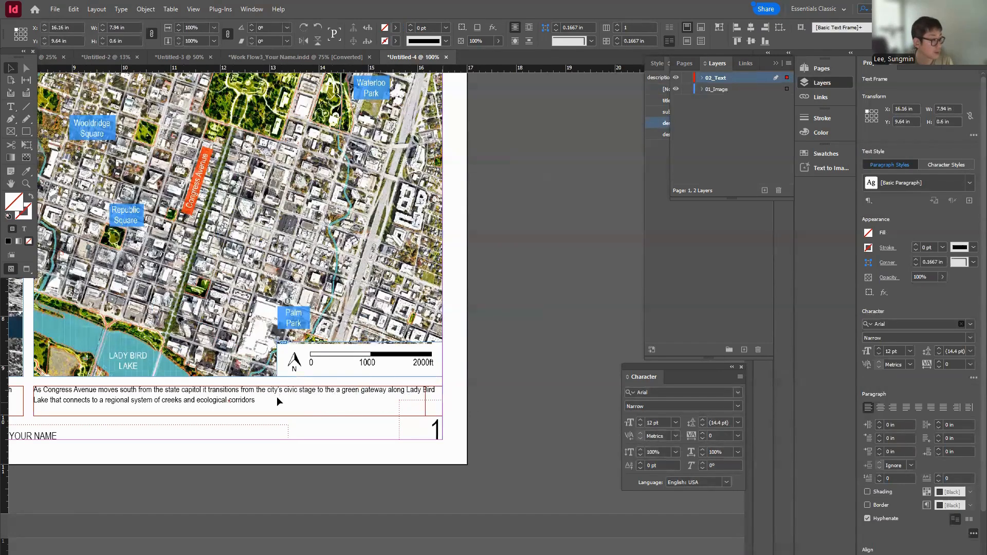
click(323, 406)
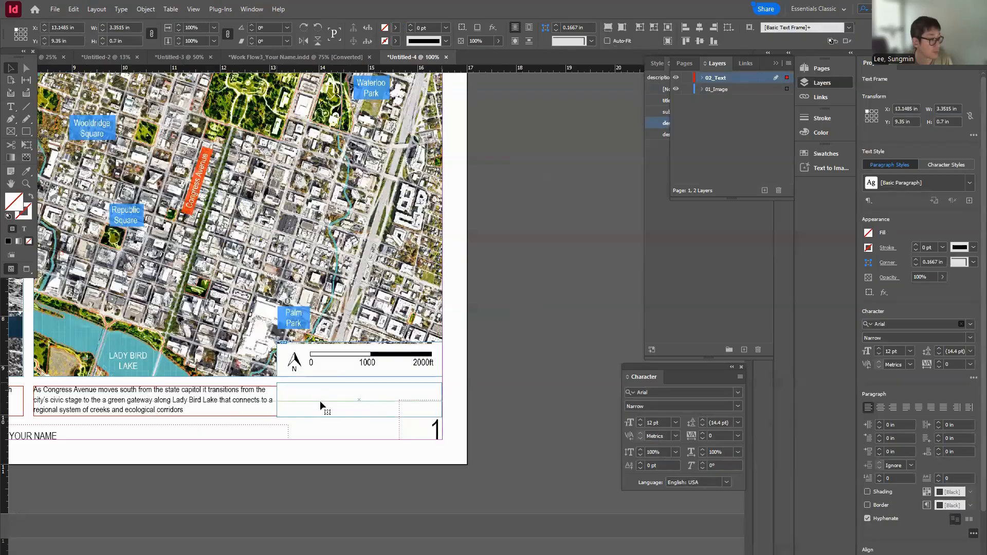
drag(320, 402, 321, 396)
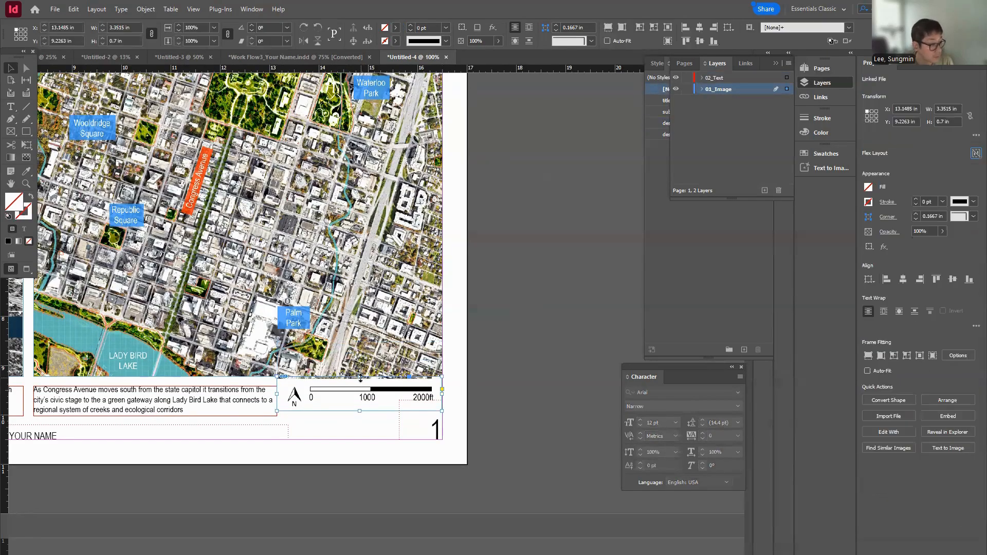
drag(359, 377, 360, 382)
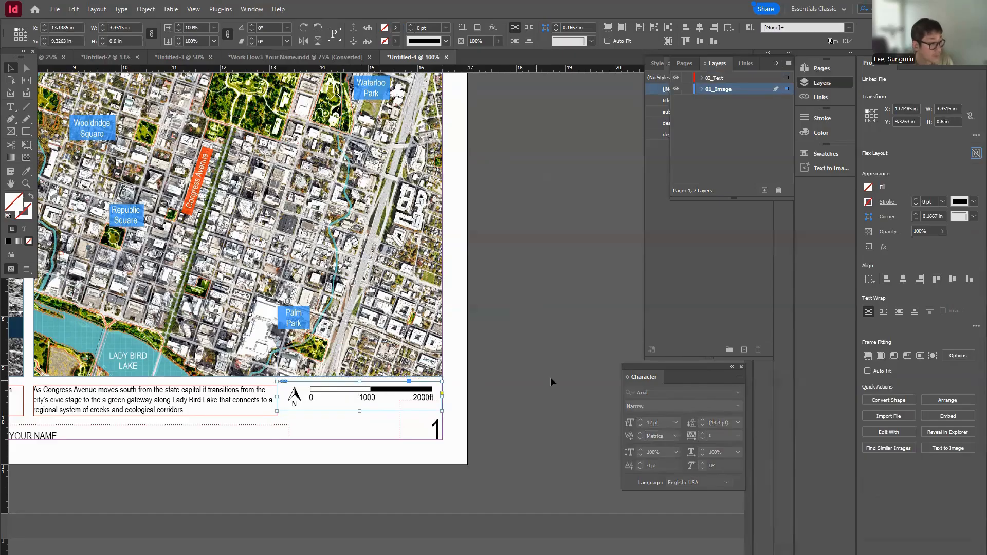
click(513, 371)
Cut the right caption's text and paste it into the left caption frame
scroll(491, 347, down, 1)
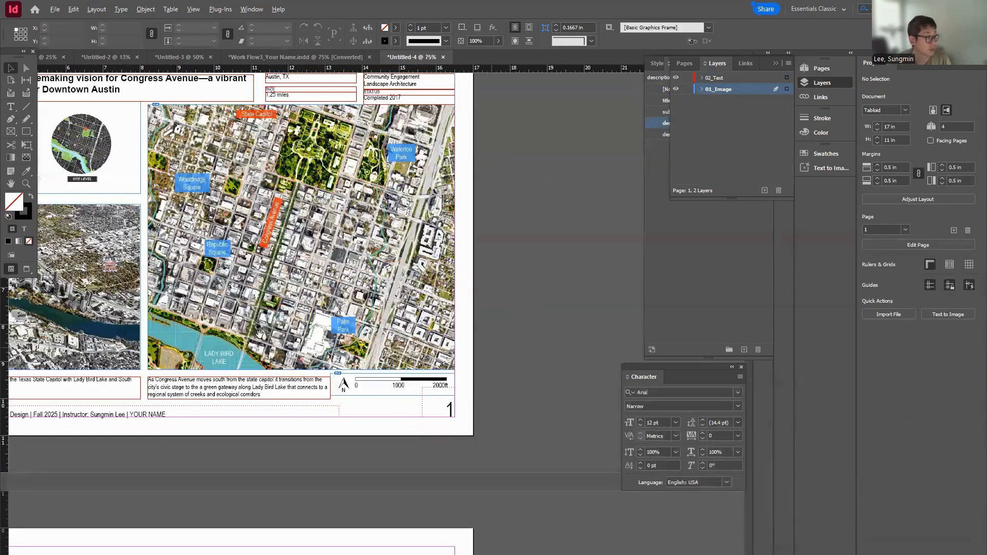
drag(183, 351, 466, 331)
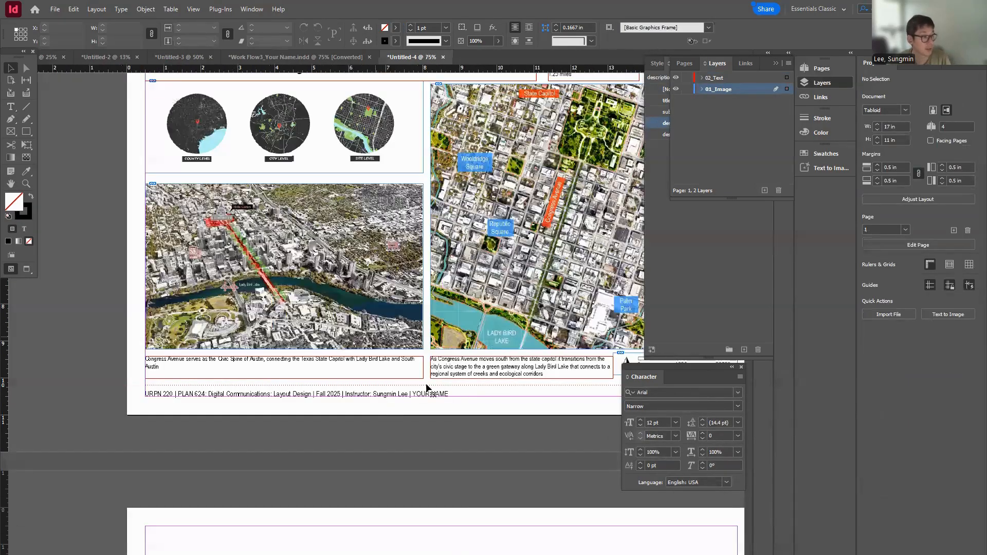
click(406, 382)
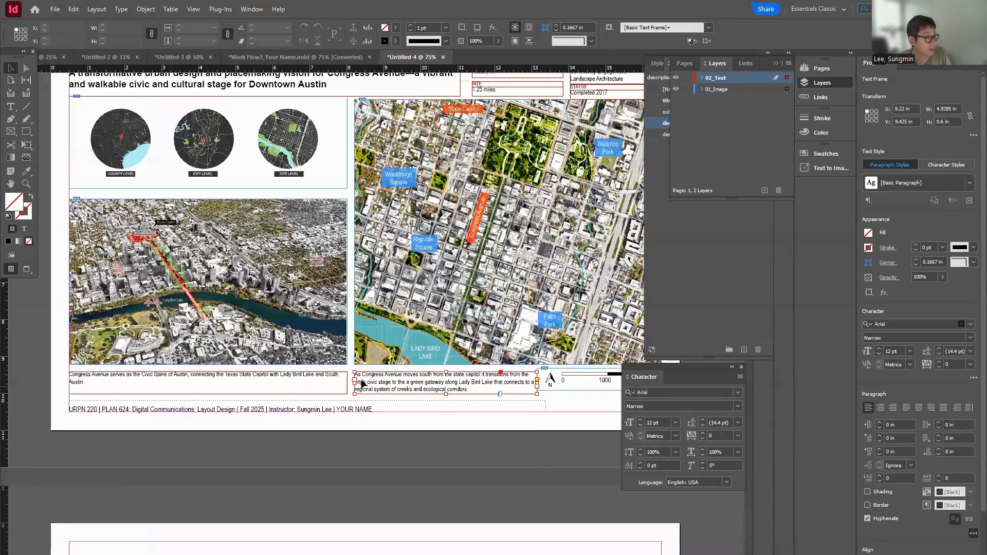
scroll(399, 390, down, 1)
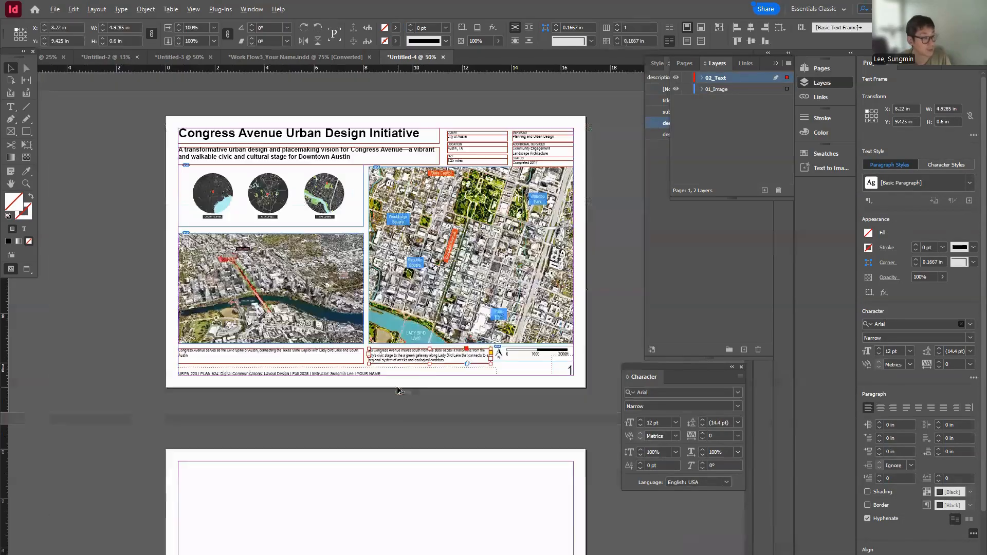
double_click(406, 356)
key(ctrl+a)
key(ctrl+x)
click(230, 356)
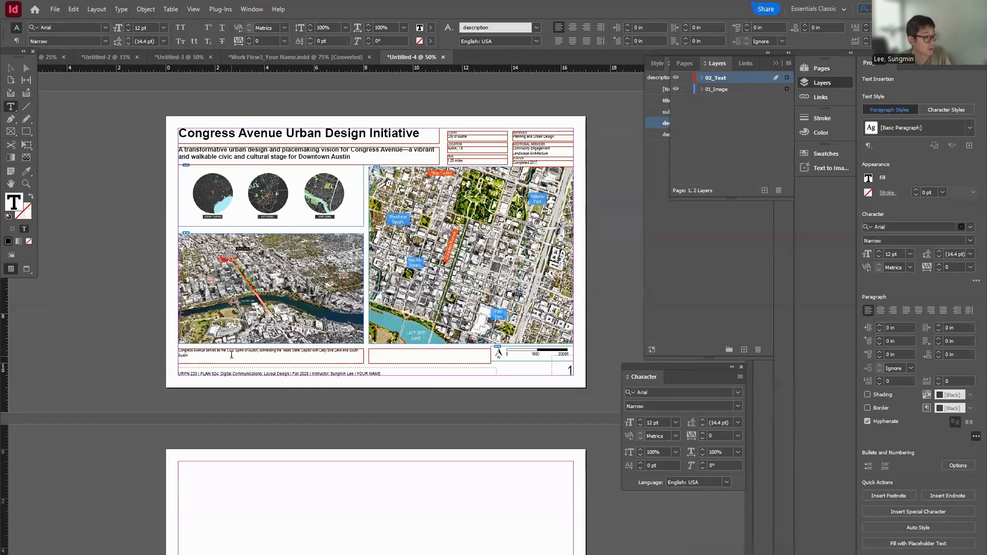
key(ctrl+v)
Move the Civic Spine paragraph from the left caption into the right caption frame
drag(217, 355, 138, 350)
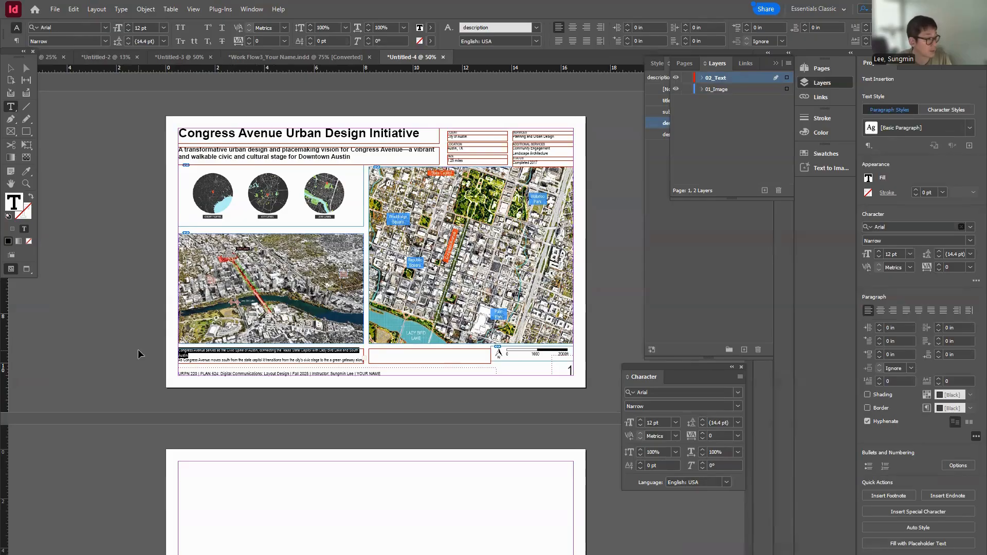
key(BackSpace)
key(BackSpace)
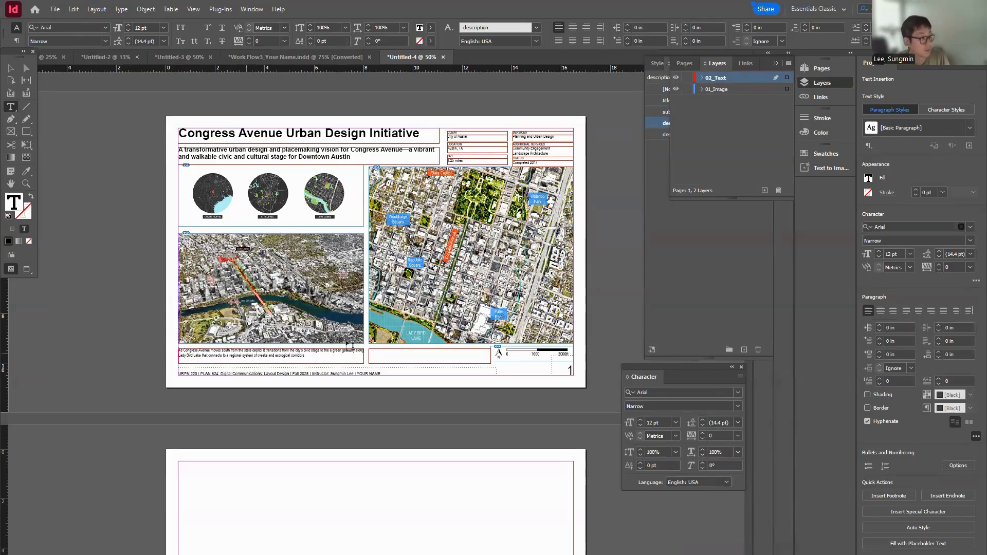
click(375, 353)
key(ctrl+v)
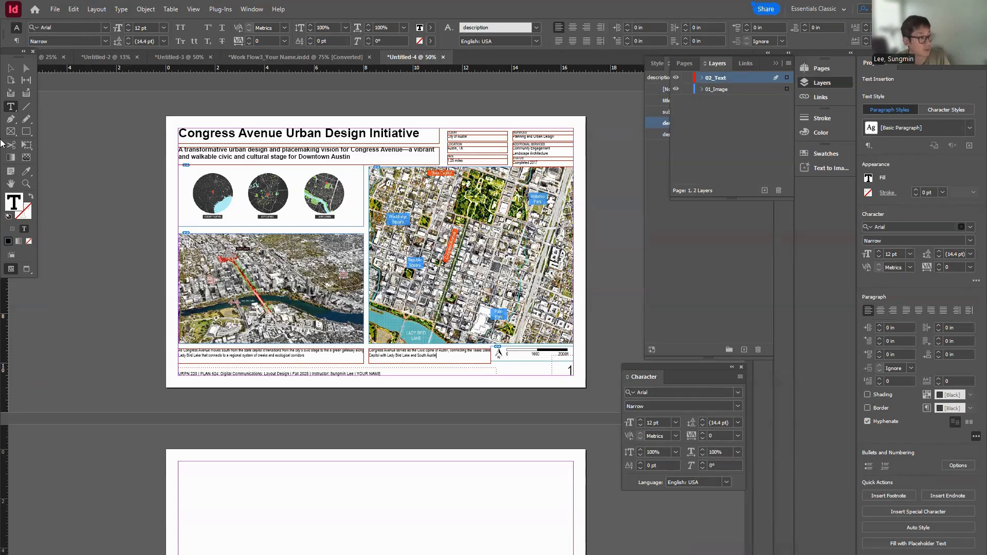
click(10, 68)
click(129, 286)
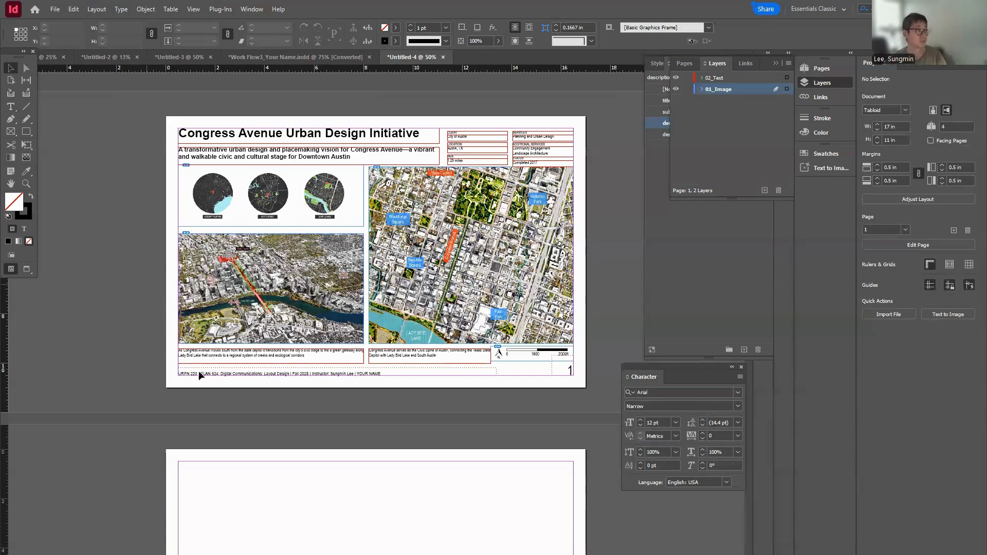
Edit page 1's subtitle so '—a vibrant and walkable civic and cultural stage…' starts line two
scroll(260, 371, down, 2)
scroll(263, 315, up, 1)
scroll(405, 279, down, 2)
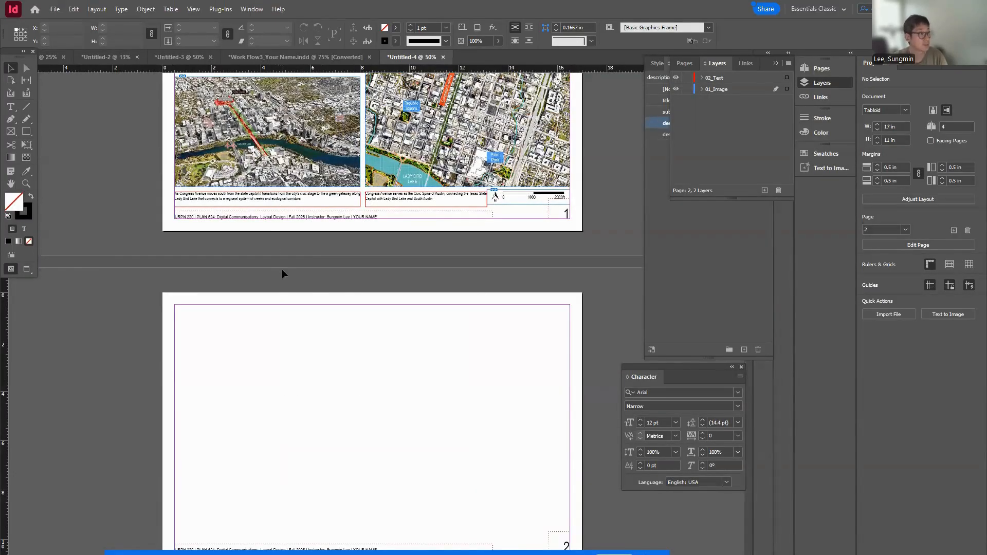
drag(310, 308, 378, 385)
key(ctrl+minus)
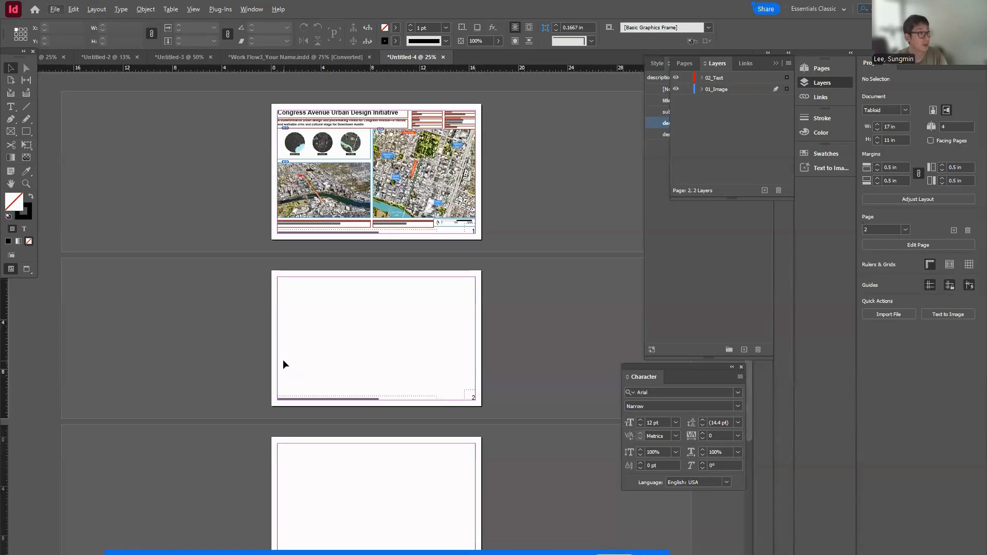
click(327, 117)
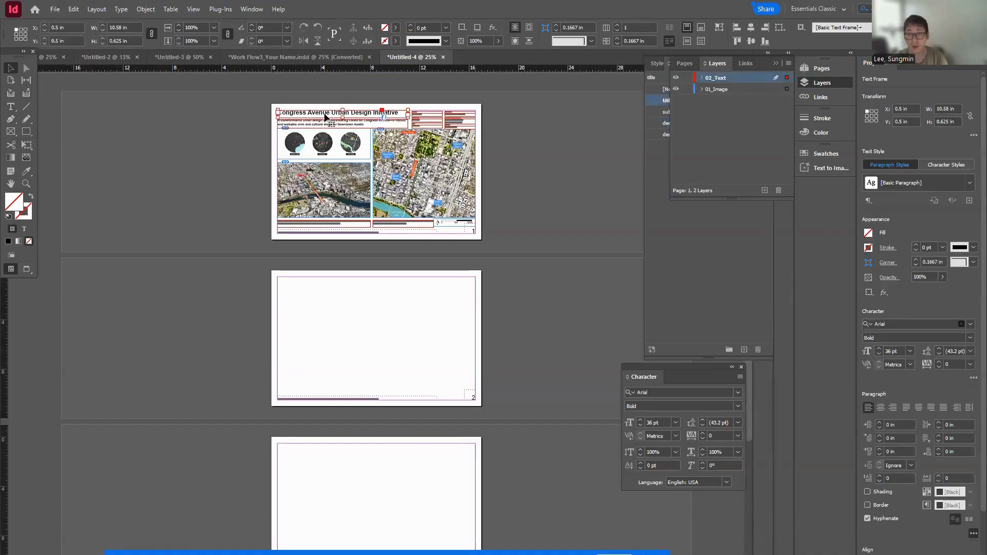
key(ctrl+equal)
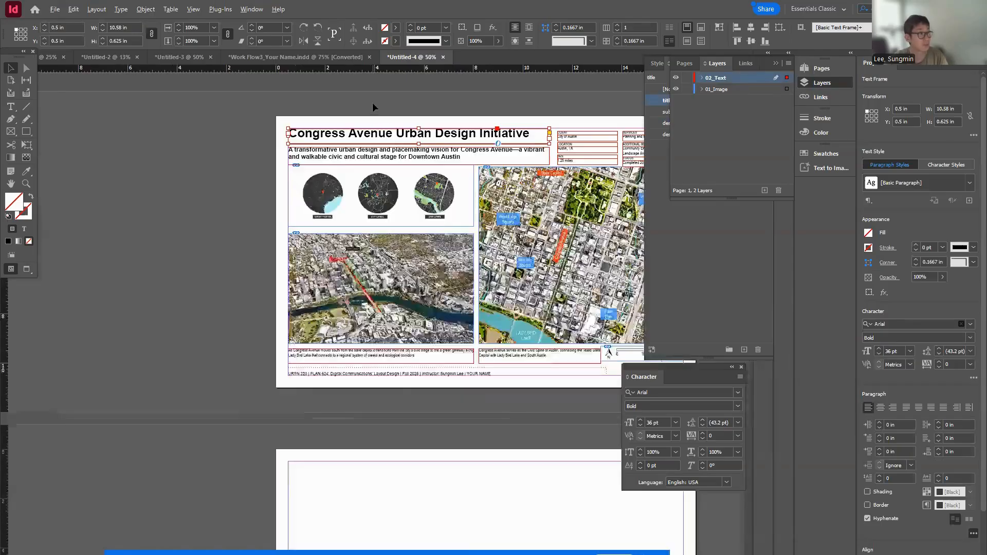
key(ctrl+equal)
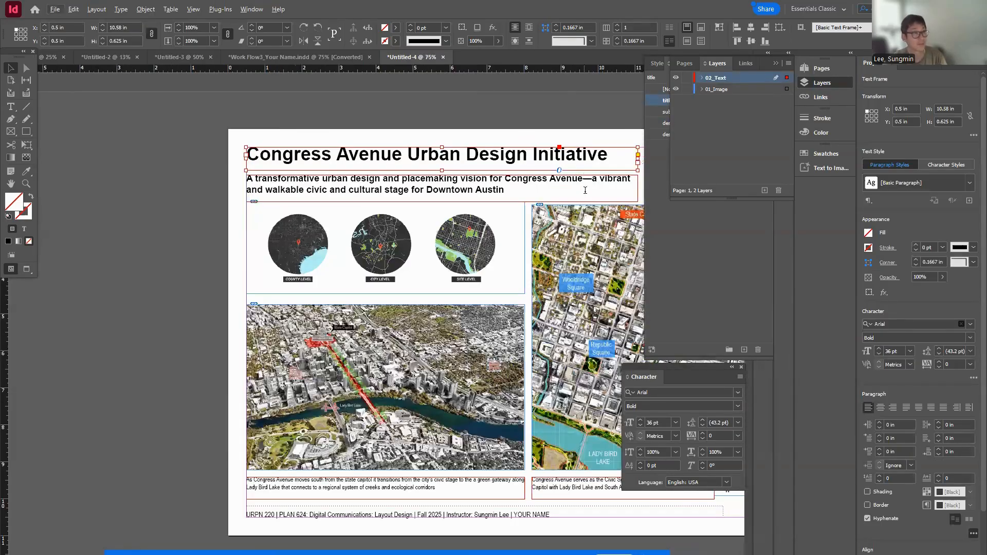
double_click(585, 188)
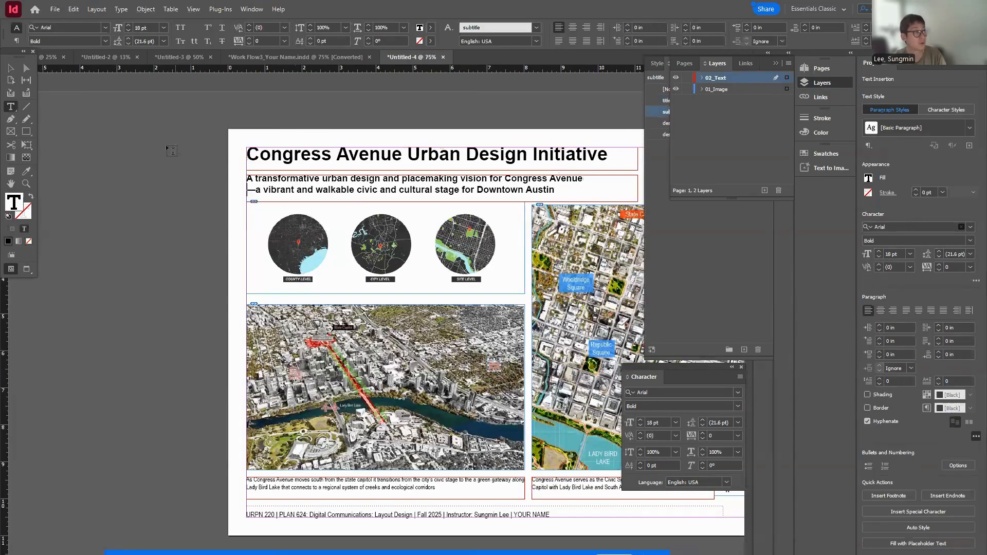
click(10, 68)
Deselect, recentre the whole page, and open infographic.jpg from the reference images folder
click(180, 283)
key(ctrl+minus)
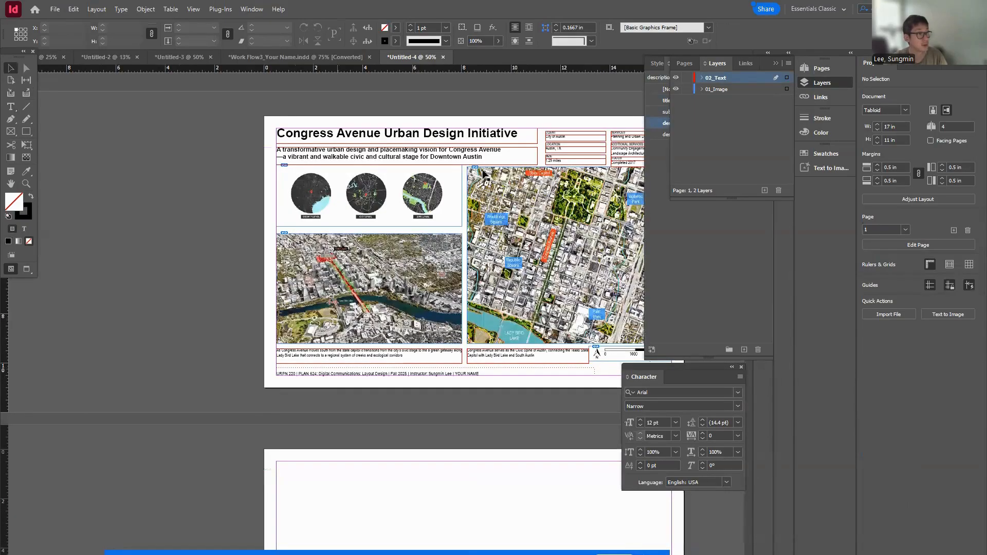
drag(247, 220, 285, 213)
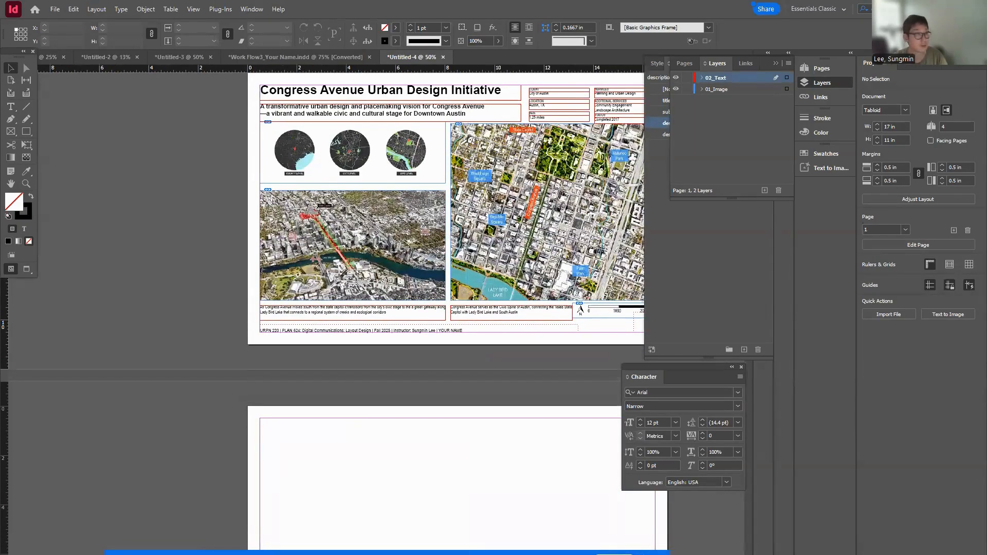
key(alt+Tab)
double_click(526, 263)
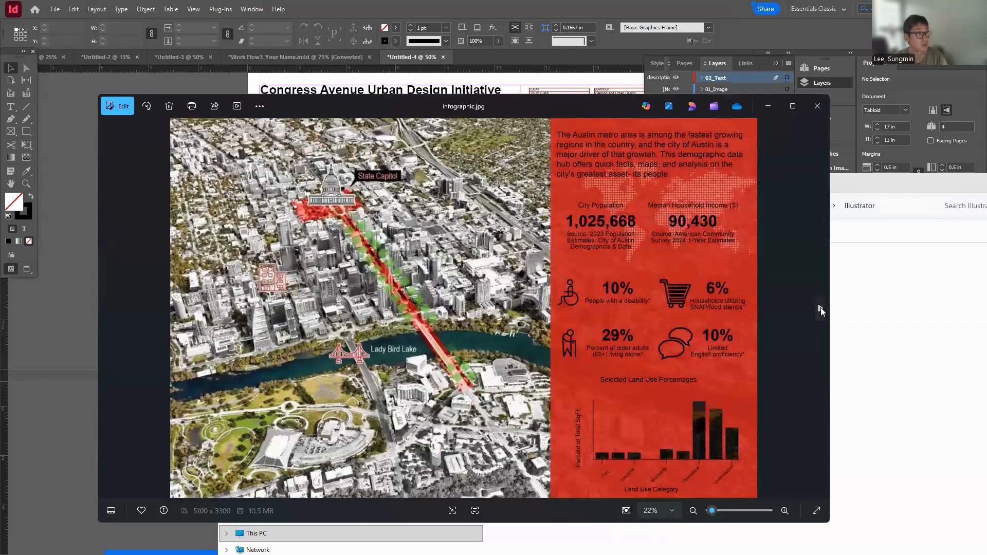
View mapping.jpg and programdiagram.jpg in Photos, then return to mapping.jpg
click(820, 309)
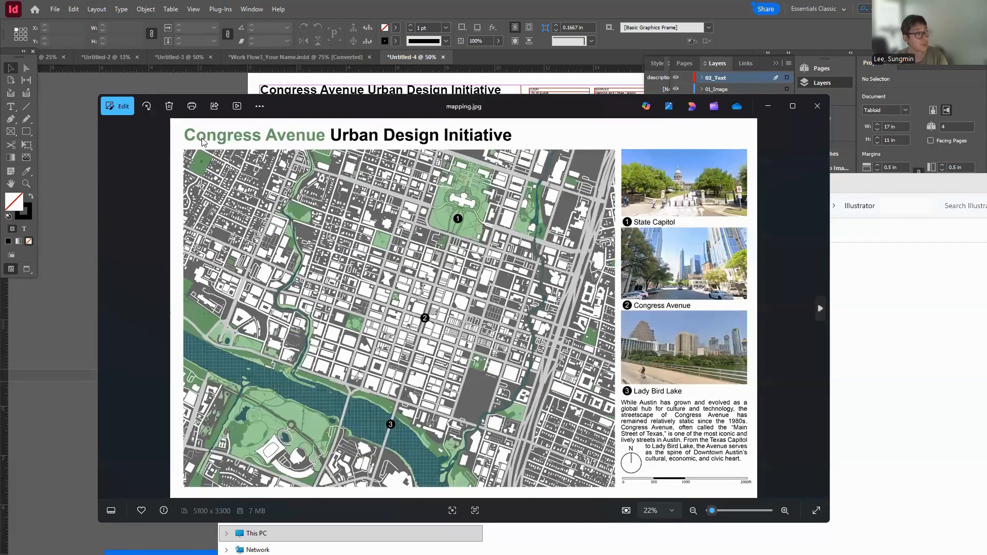
key(Right)
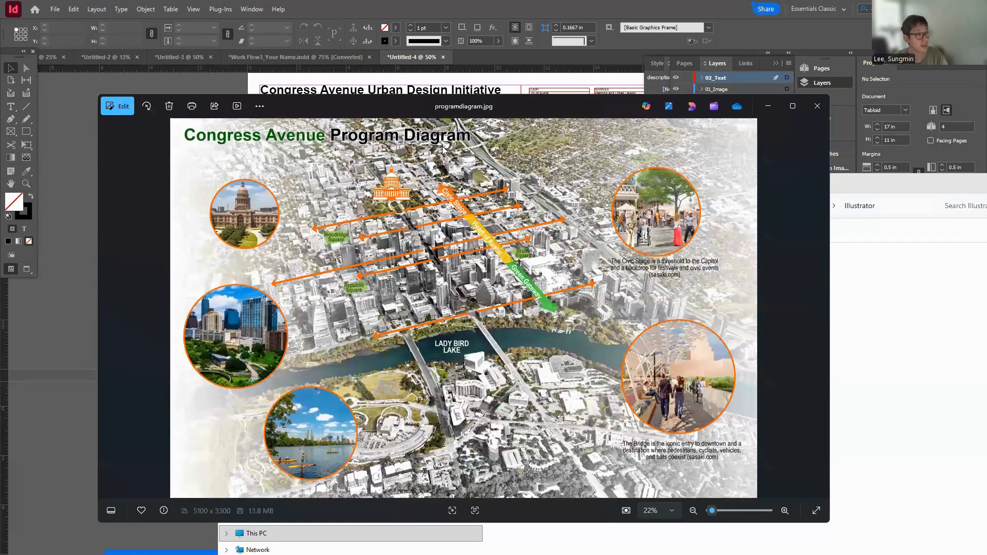
click(107, 309)
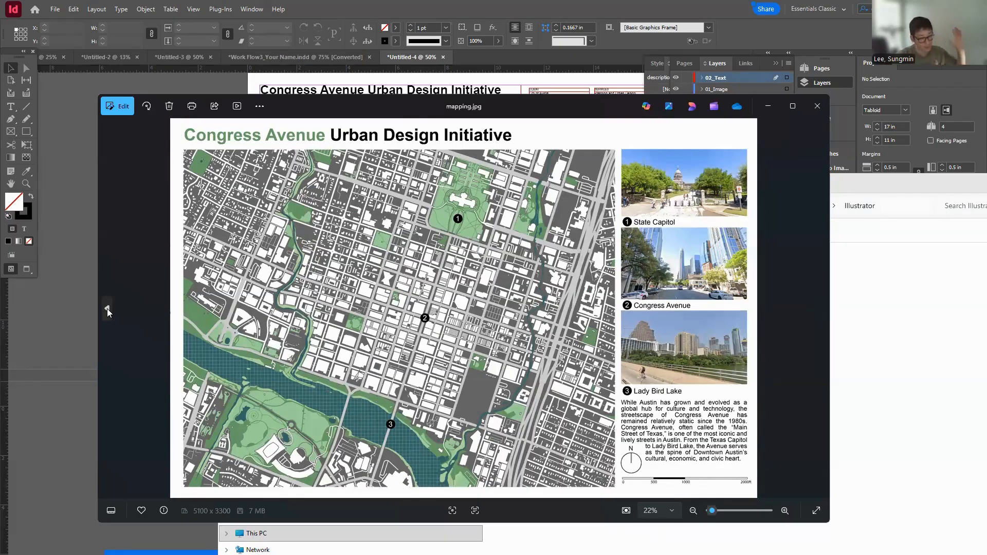
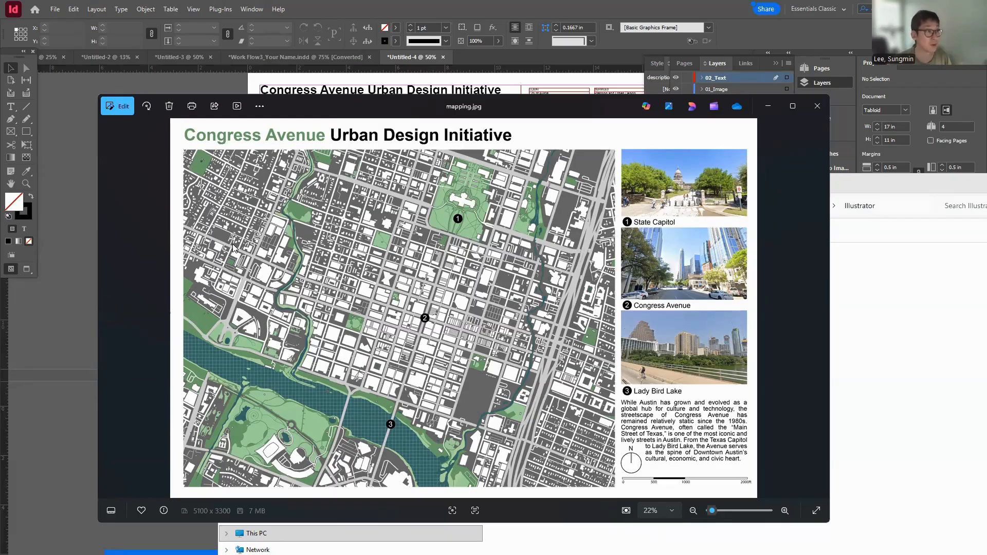
Close the mapping.jpg preview in Photos and the Illustrator folder window to get back to InDesign
click(817, 106)
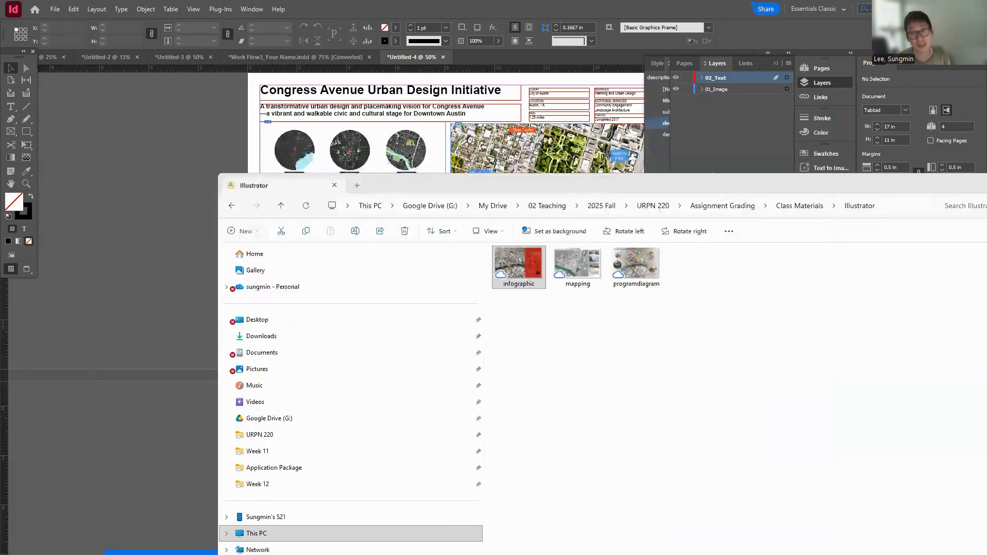
click(154, 216)
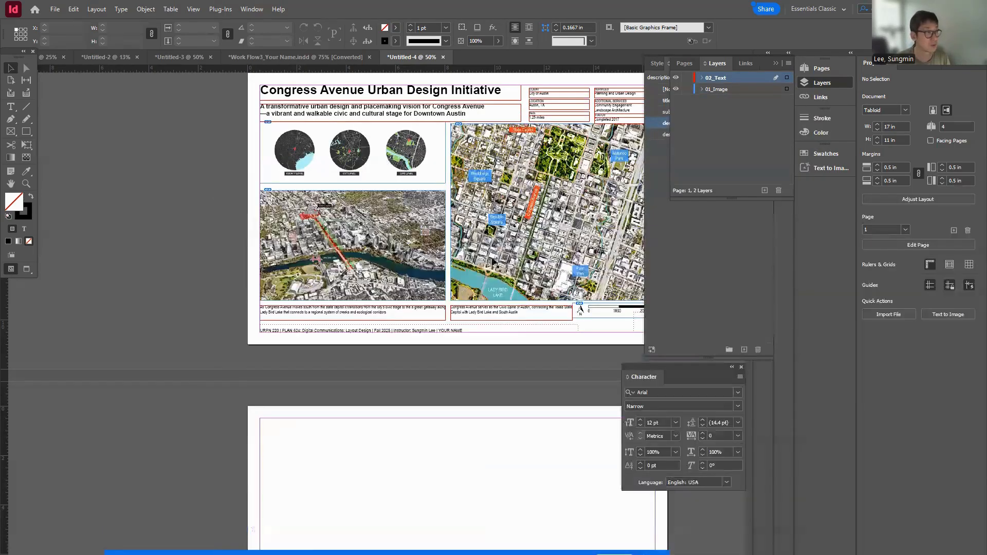
Select and copy only the Congress Avenue Urban Design Initiative title frame on page 1
drag(493, 333, 434, 329)
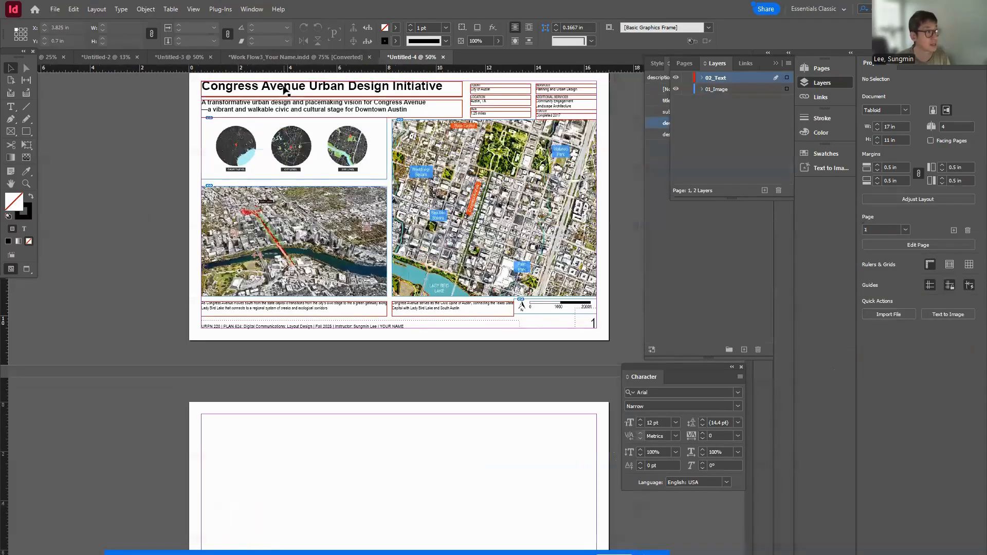
click(285, 89)
shift+click(287, 110)
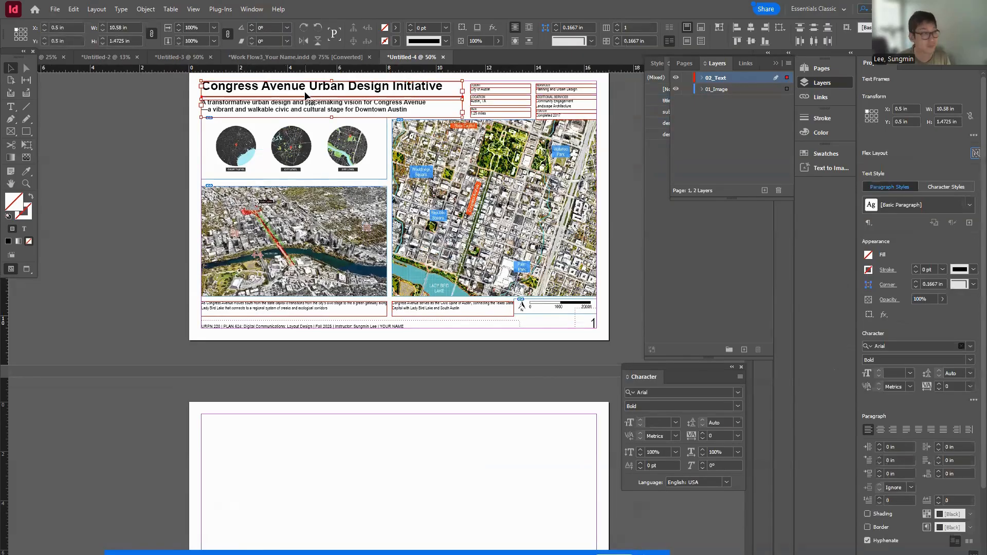
click(116, 137)
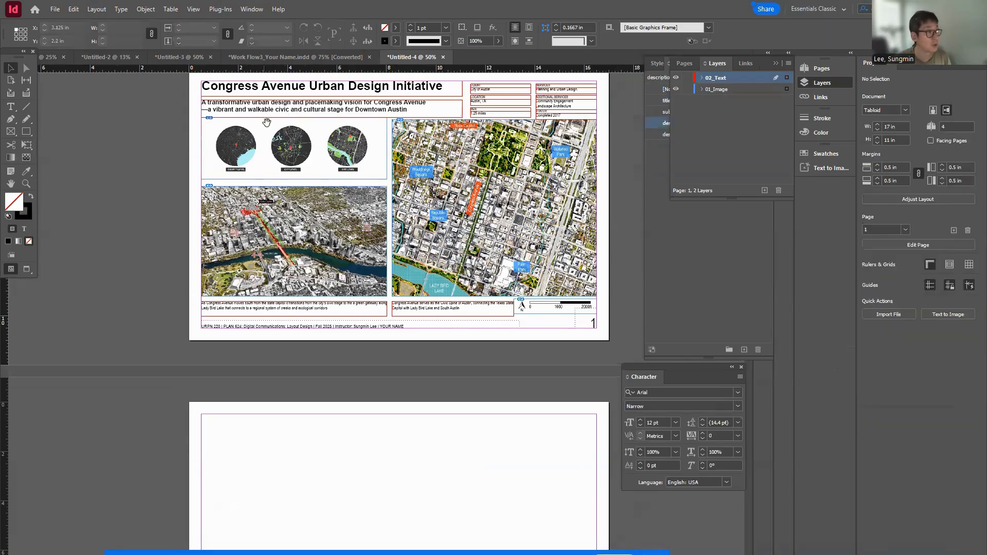
drag(267, 124, 248, 169)
drag(172, 105, 591, 160)
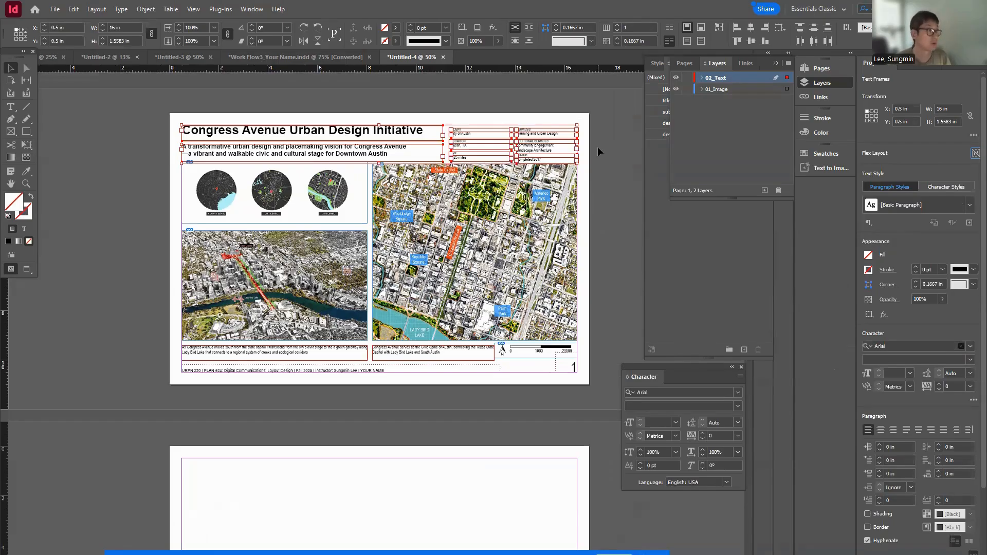
click(275, 133)
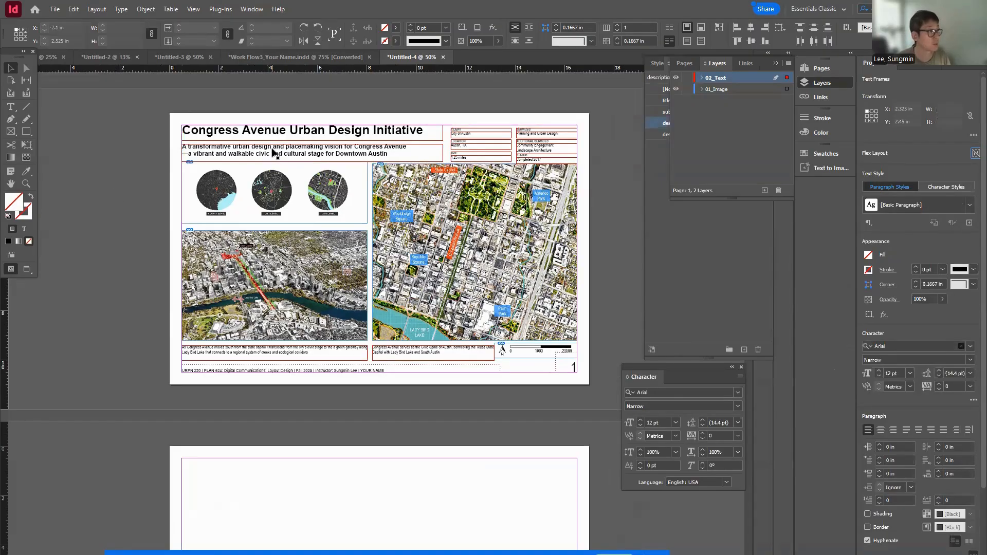
Paste the title onto page 2 at its top-left margin
drag(144, 368, 139, 224)
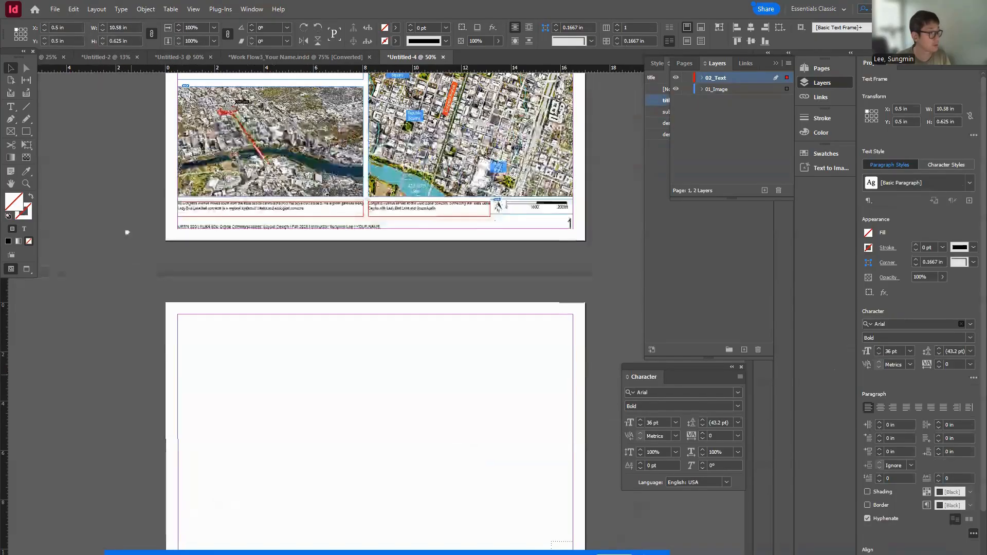
key(ctrl+v)
drag(300, 433, 234, 320)
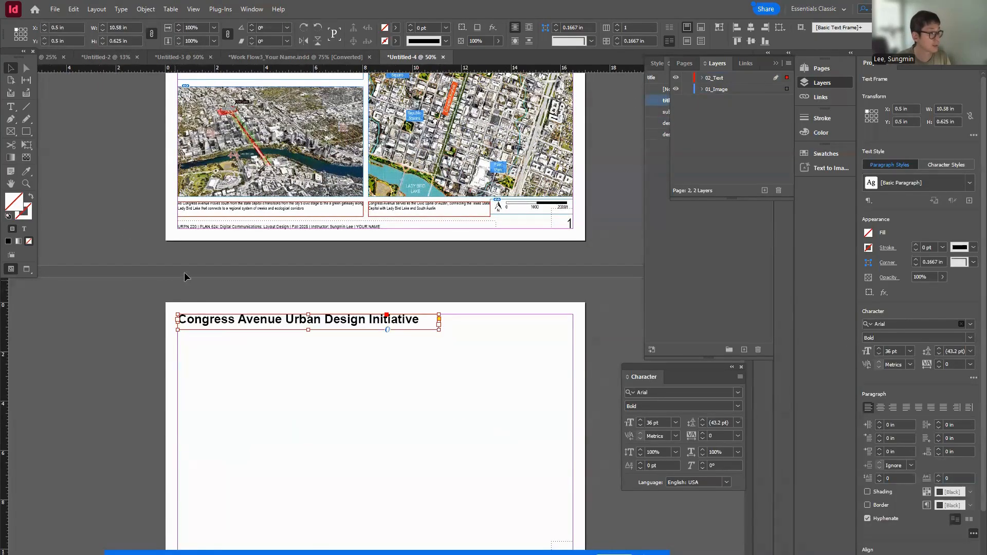
scroll(235, 365, up, 3)
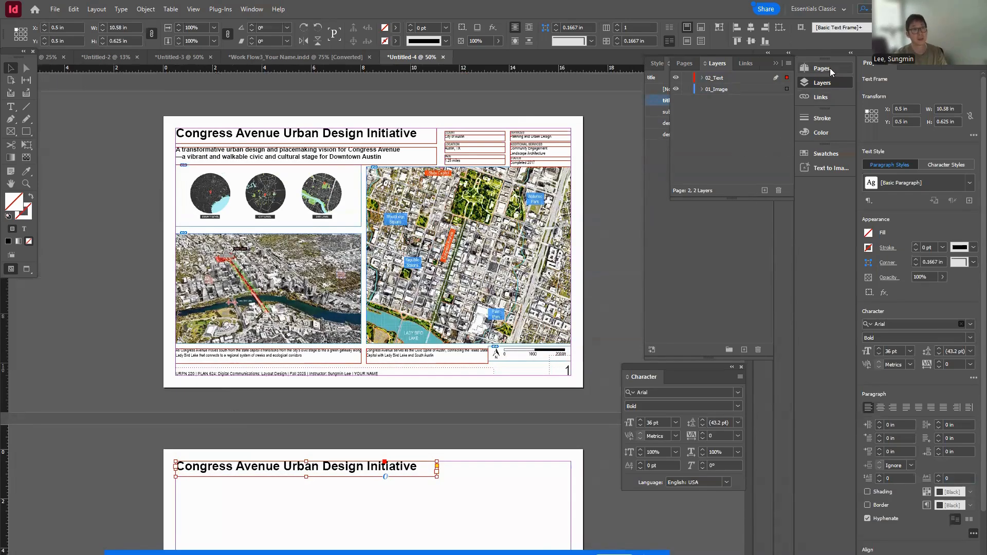
Paste another copy of the title at the top-left of page 3
drag(254, 507, 297, 253)
drag(302, 347, 322, 145)
key(ctrl+v)
drag(286, 194, 275, 360)
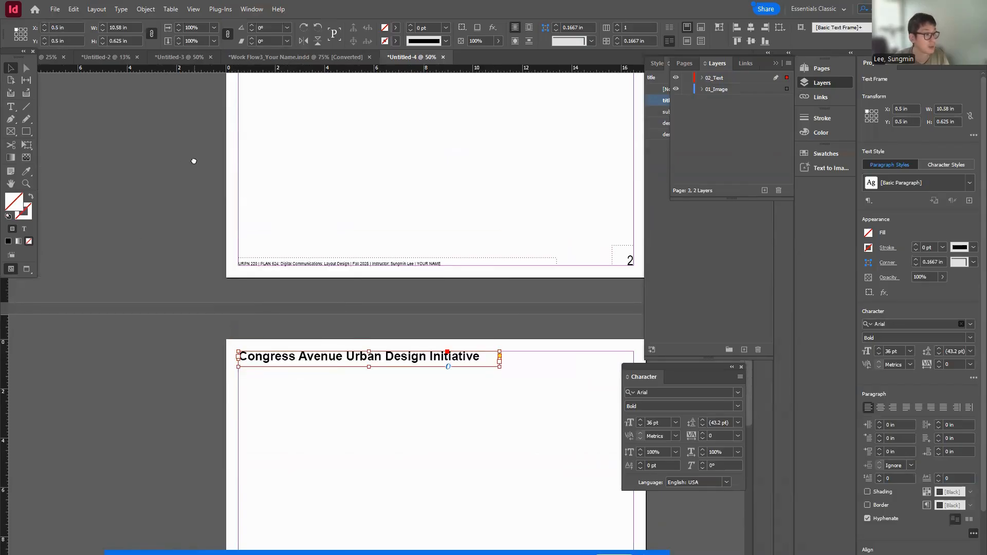
drag(216, 152, 189, 448)
drag(278, 337, 260, 487)
drag(274, 405, 321, 259)
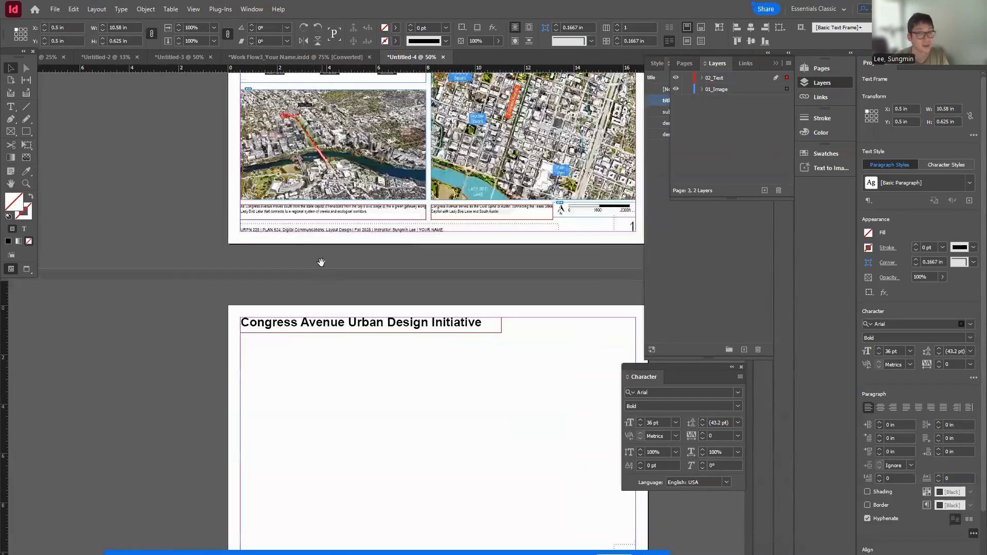
drag(423, 365, 404, 308)
scroll(403, 310, down, 1)
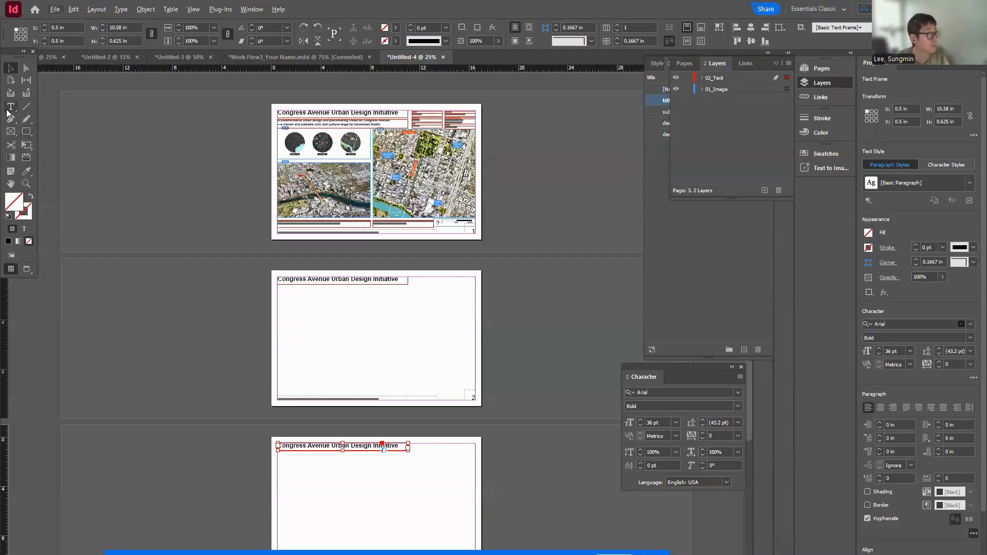
Draw a large rectangular image frame filling page 2 below the title
click(11, 131)
drag(277, 285, 475, 390)
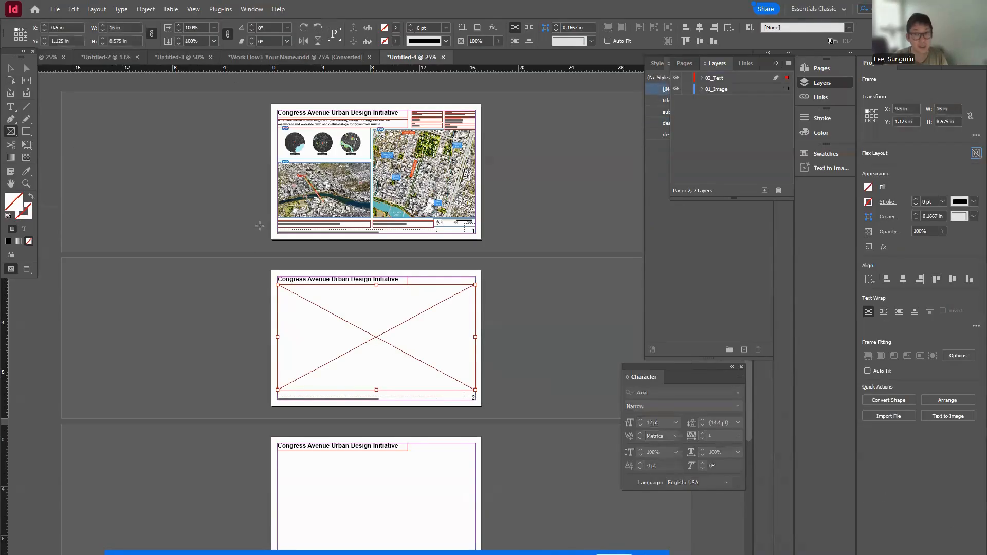
key(v)
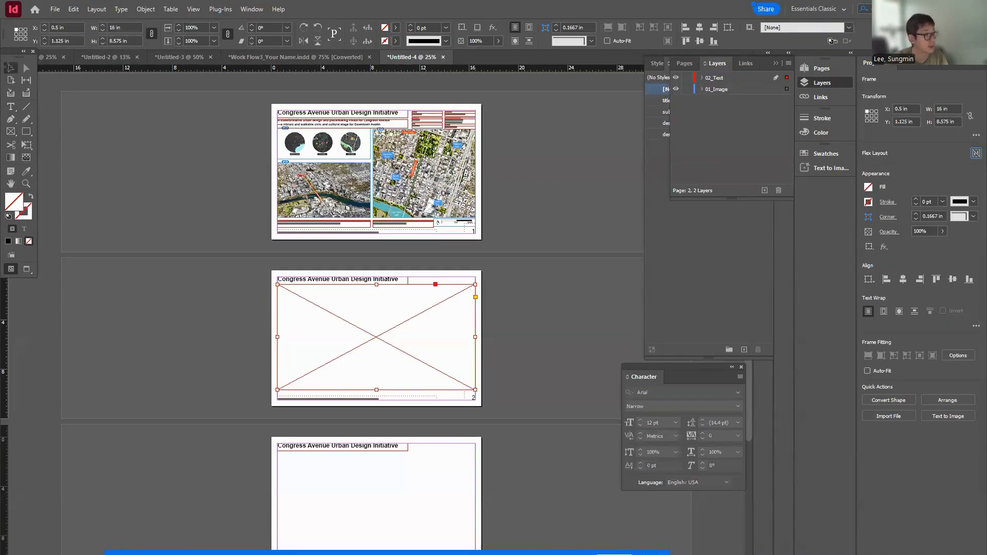
scroll(278, 423, down, 3)
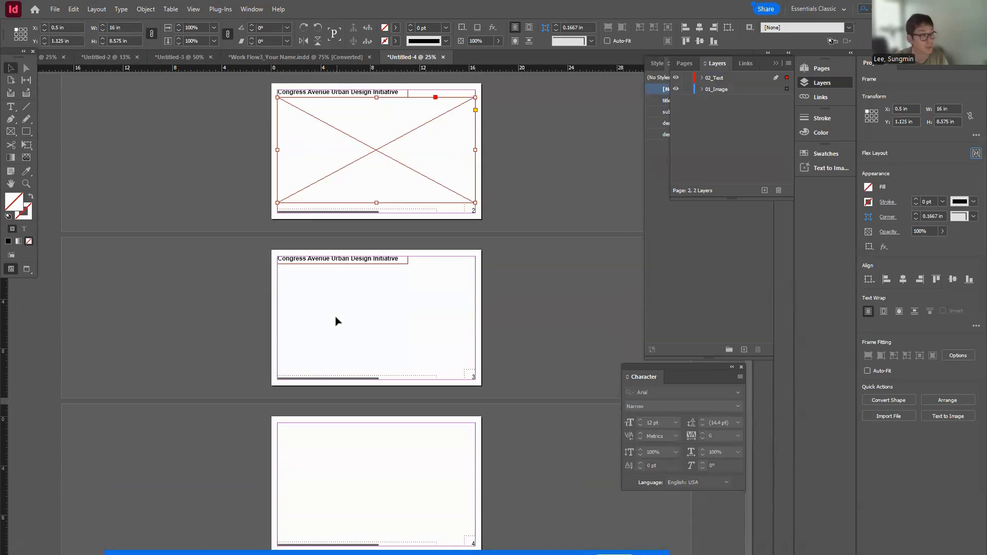
Duplicate the image frame onto pages 3 and 4 in the same position
key(ctrl+alt+shift+v)
drag(340, 289, 336, 310)
key(Up)
key(Up)
key(Up)
key(Up)
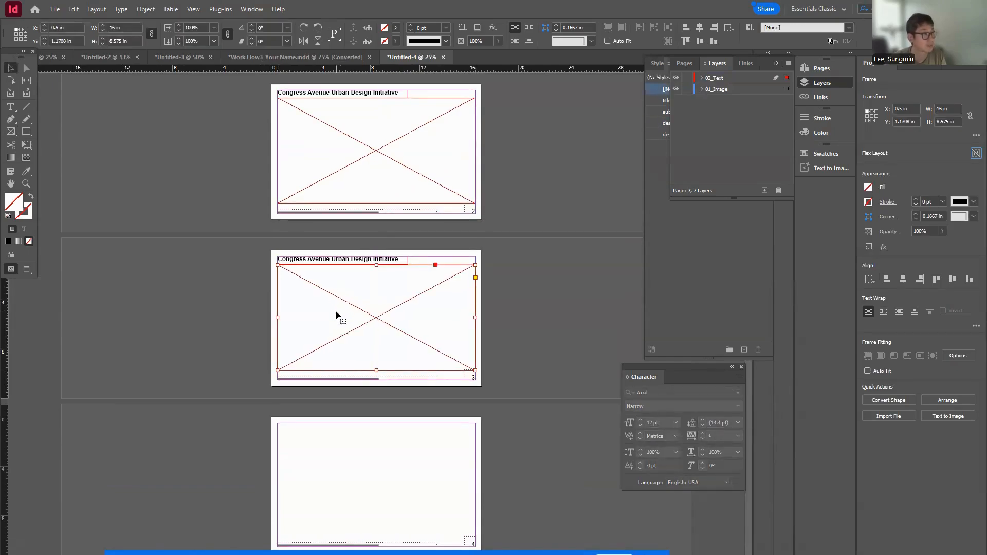
click(233, 368)
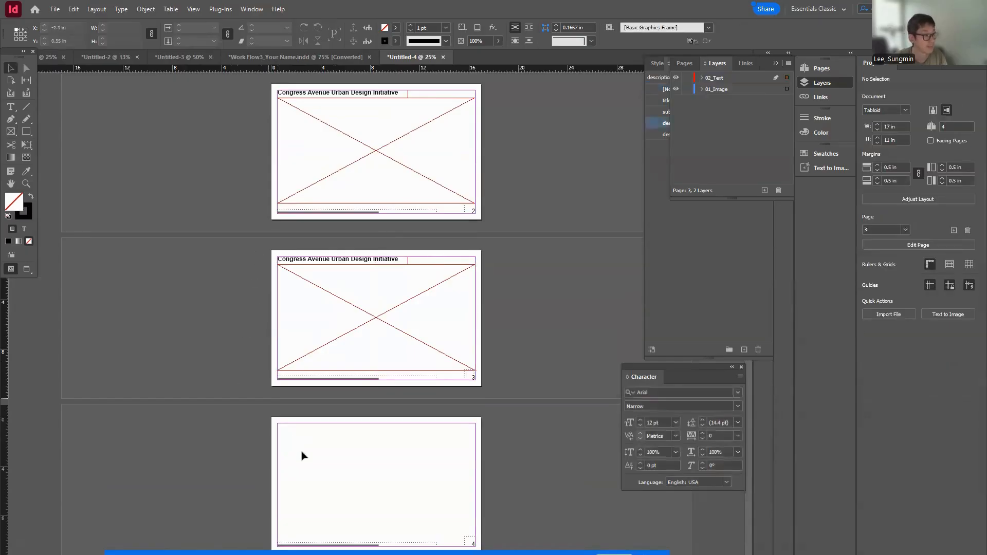
drag(360, 310, 359, 470)
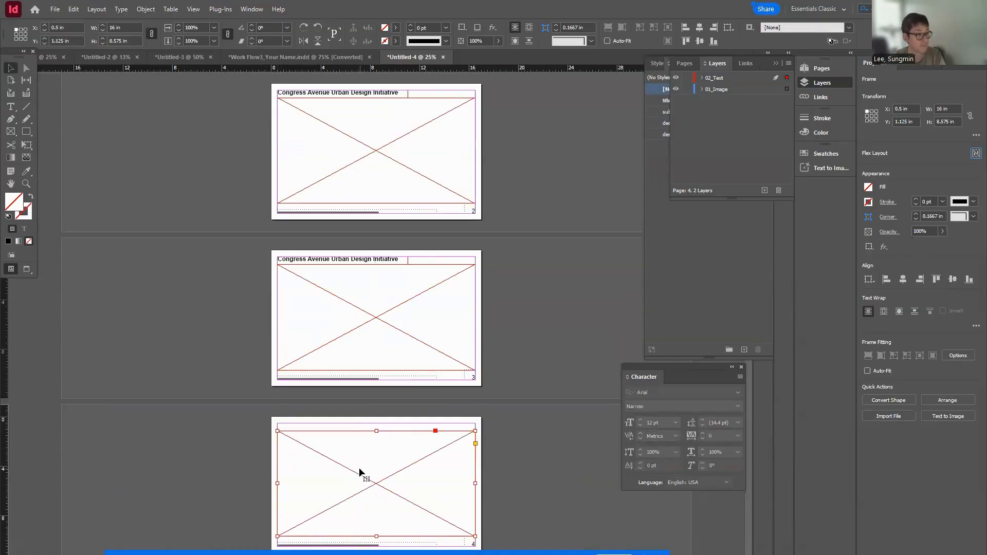
Paste a copy of the title at page 4's top-left
click(329, 259)
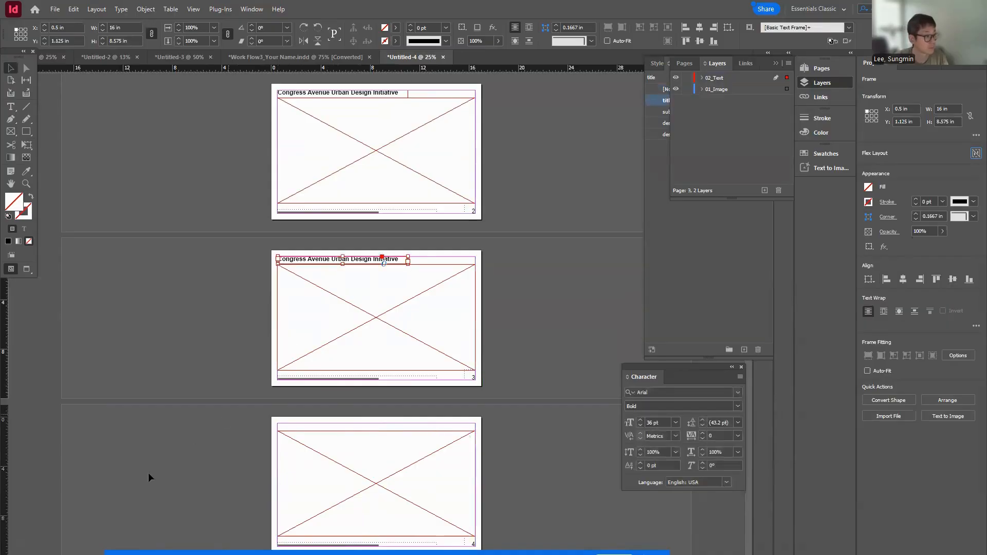
key(ctrl+v)
drag(329, 485, 299, 431)
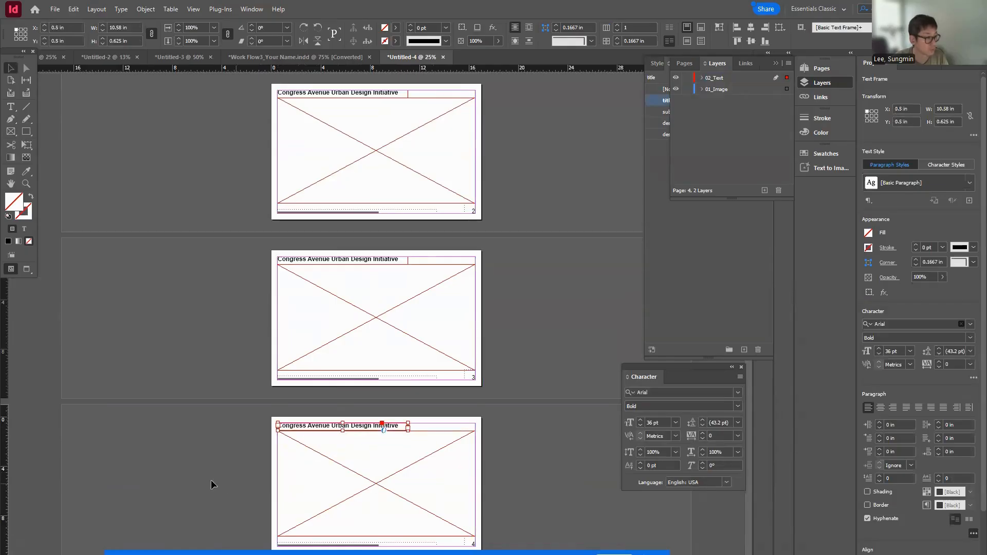
click(212, 482)
scroll(371, 447, up, 3)
scroll(371, 446, down, 3)
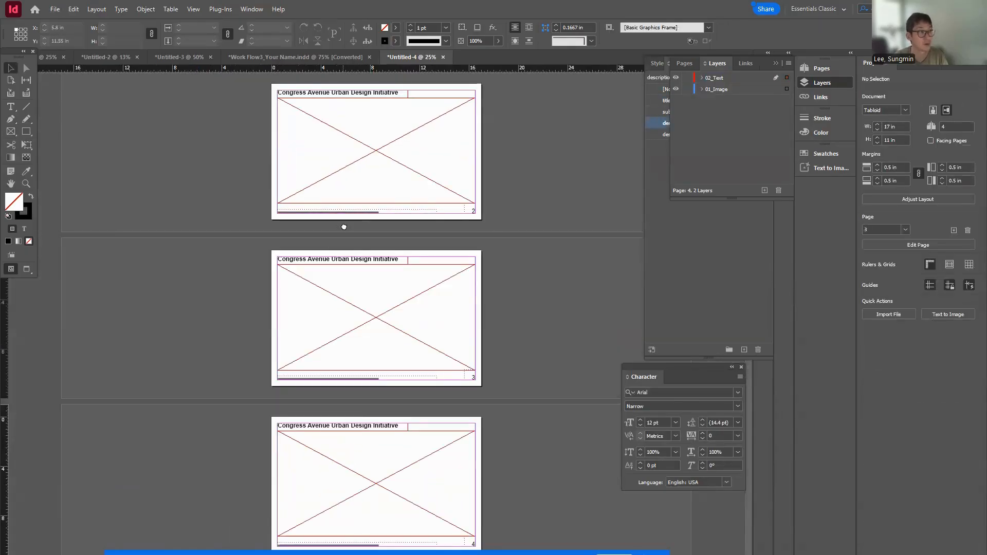
scroll(360, 268, up, 3)
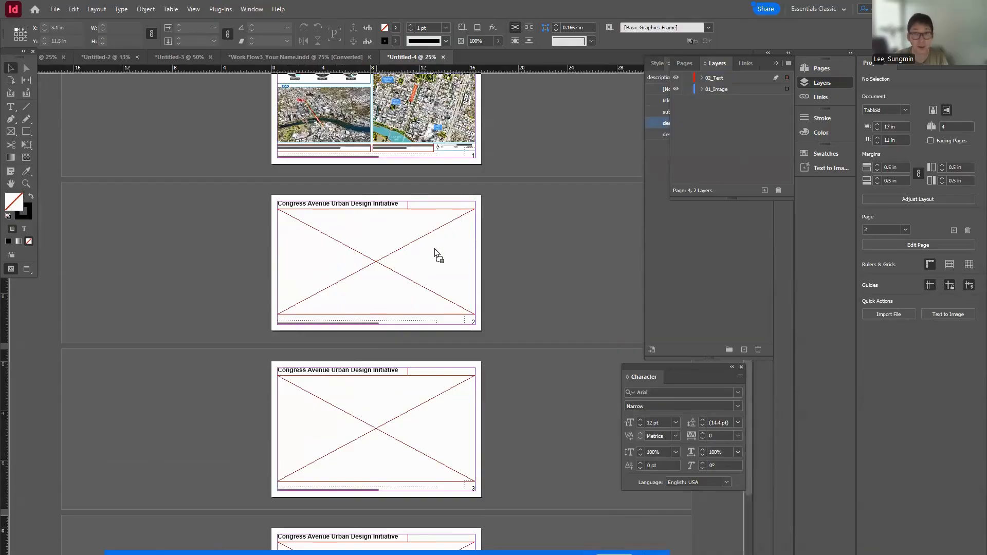
Place the aerial map with red infographic in page 2's frame, resized to about 16 in wide
click(406, 267)
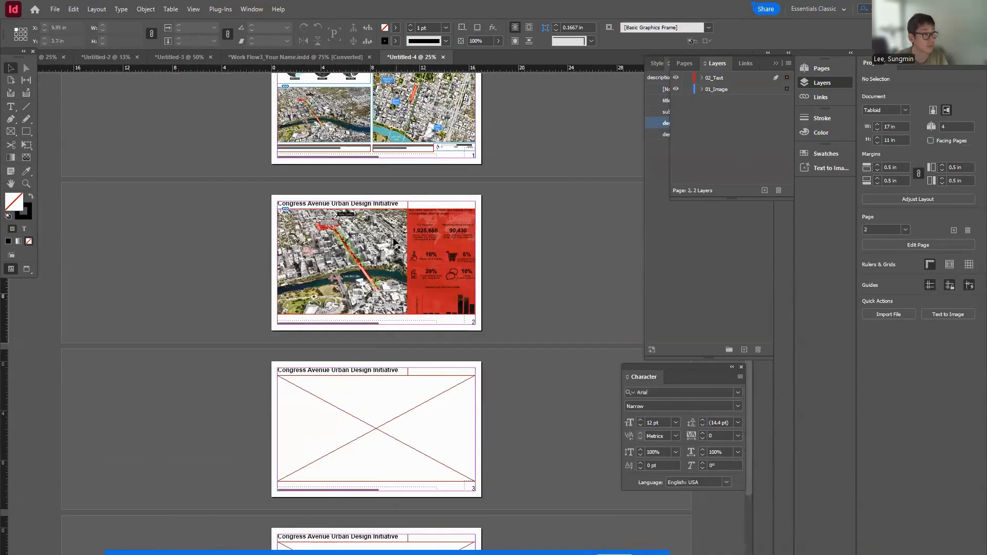
scroll(400, 254, up, 2)
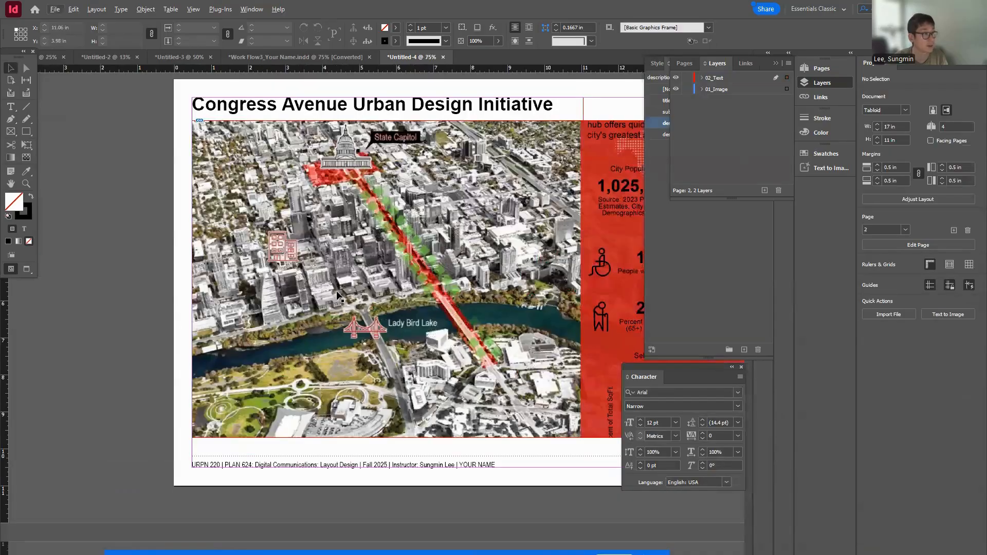
scroll(337, 295, down, 1)
click(275, 306)
drag(275, 307, 276, 294)
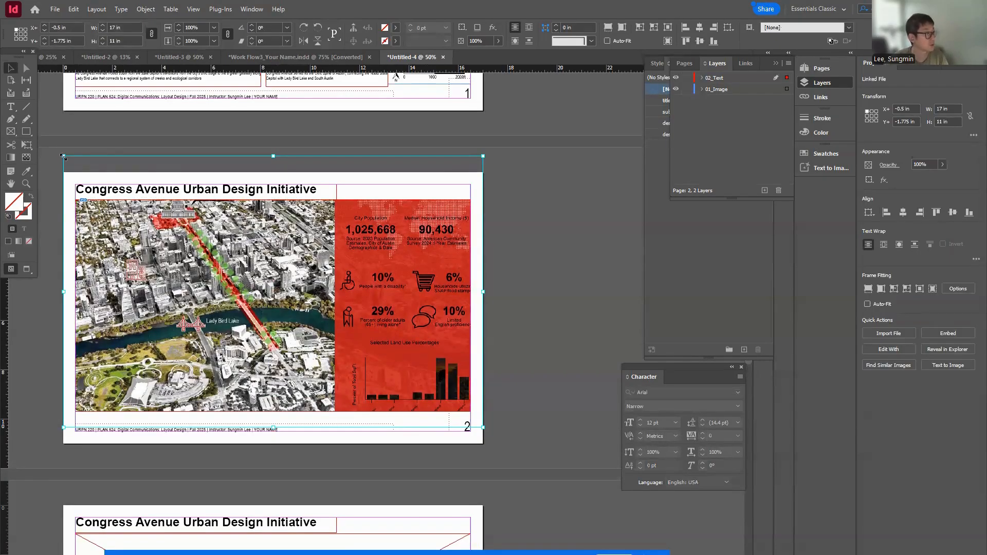
drag(63, 155, 71, 163)
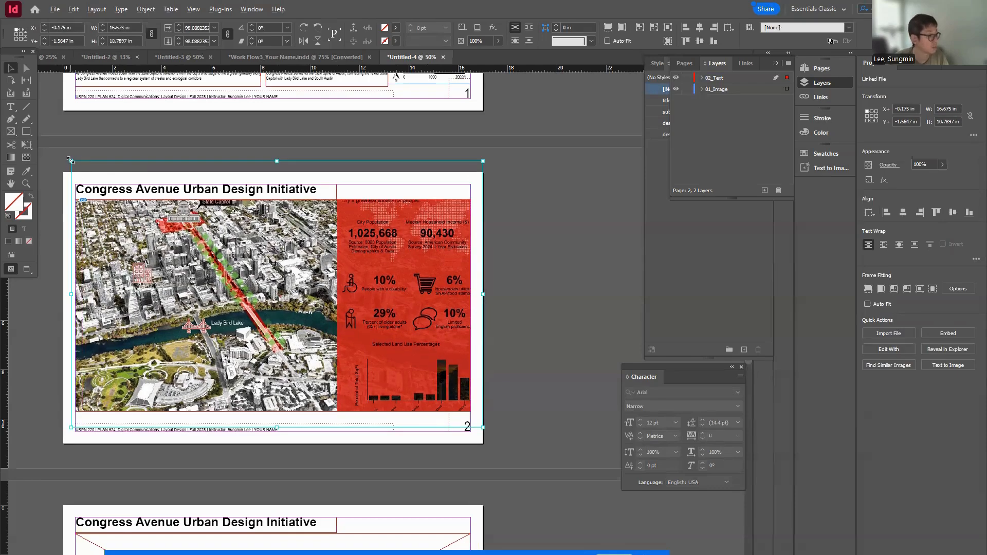
key(ctrl+z)
drag(61, 156, 75, 165)
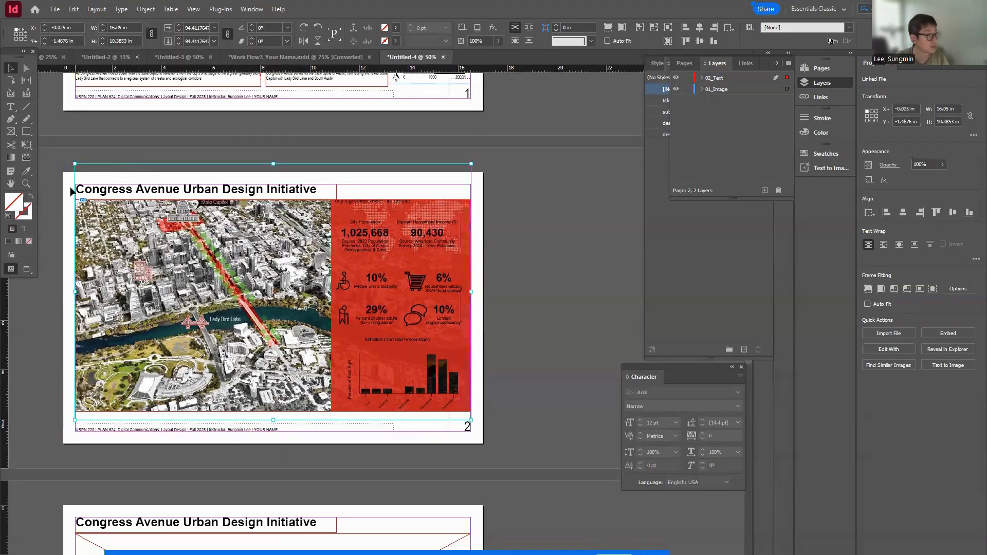
drag(264, 295, 268, 303)
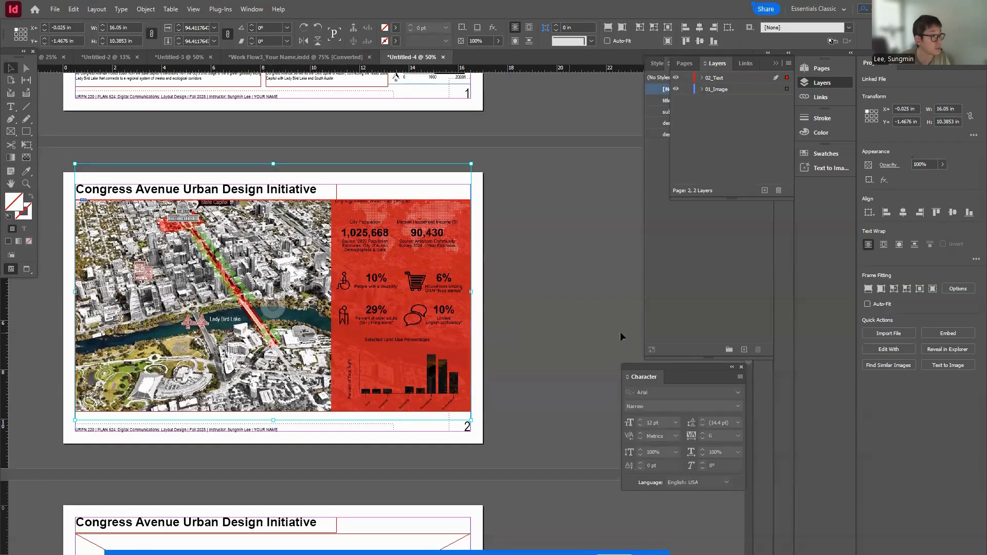
click(535, 325)
Move page 2's aerial map frame up under the title and extend its bottom edge slightly
click(316, 340)
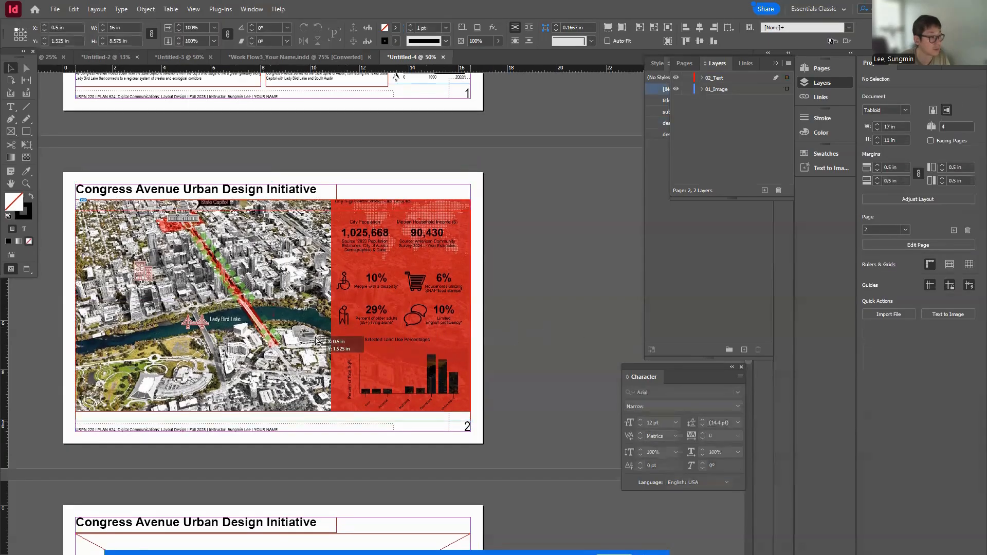
drag(317, 340, 317, 330)
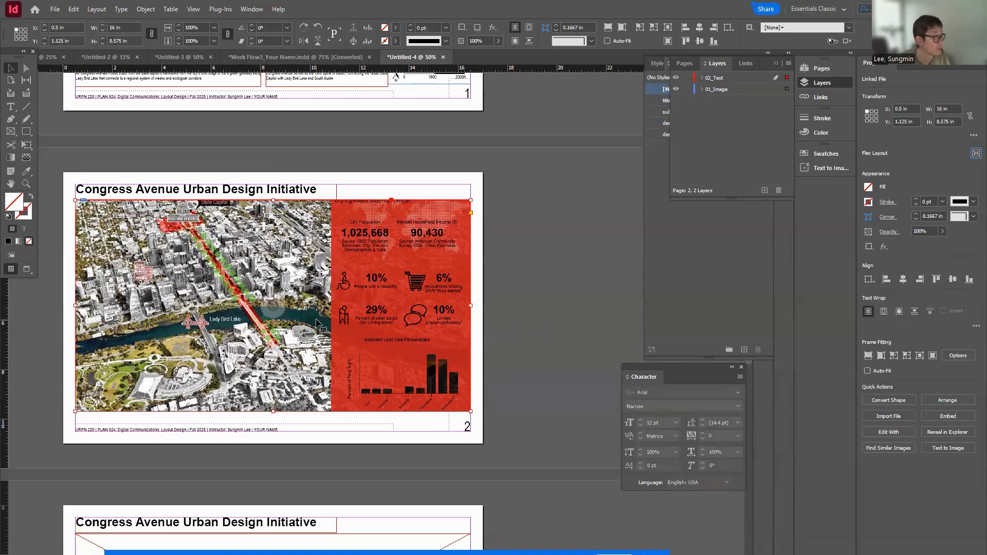
scroll(273, 309, down, 4)
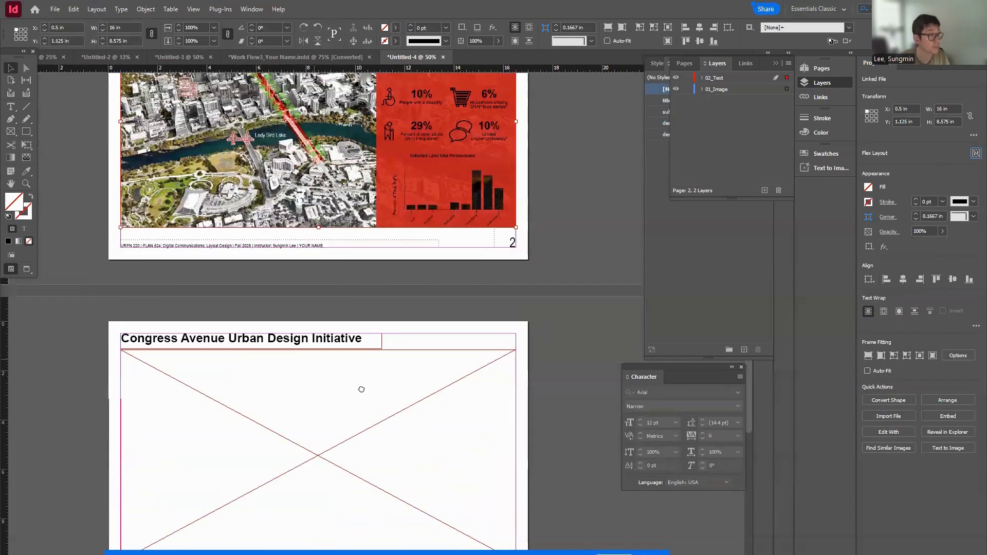
scroll(362, 455, up, 4)
scroll(364, 498, up, 3)
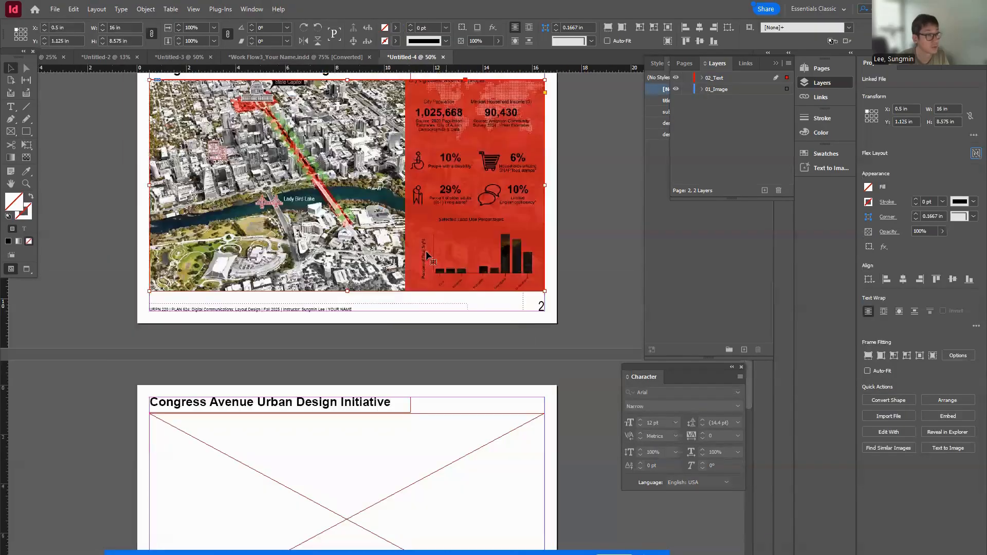
scroll(421, 435, down, 7)
drag(349, 291, 349, 297)
scroll(404, 375, down, 5)
Delete the image frames on pages 3, 2 and 4
click(403, 374)
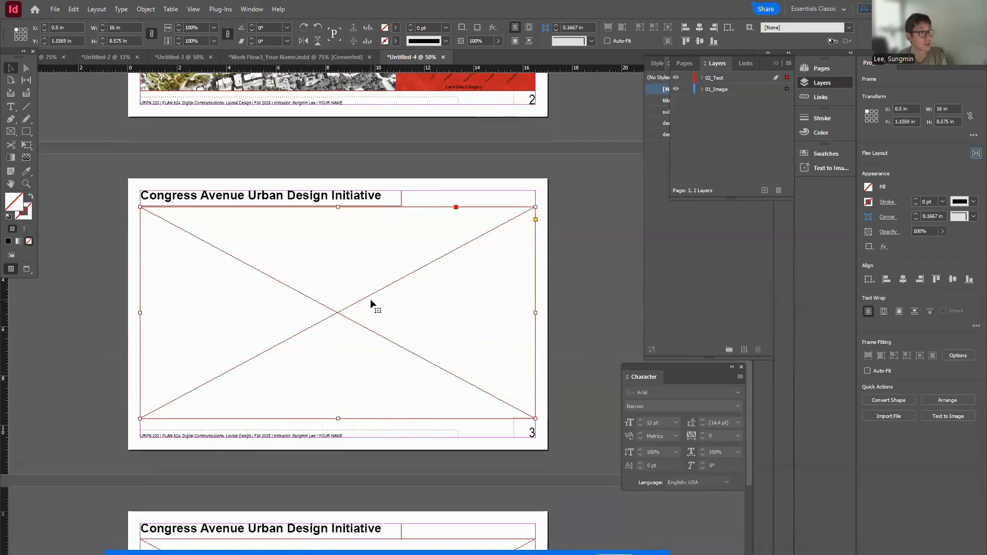
key(Delete)
click(432, 81)
key(Delete)
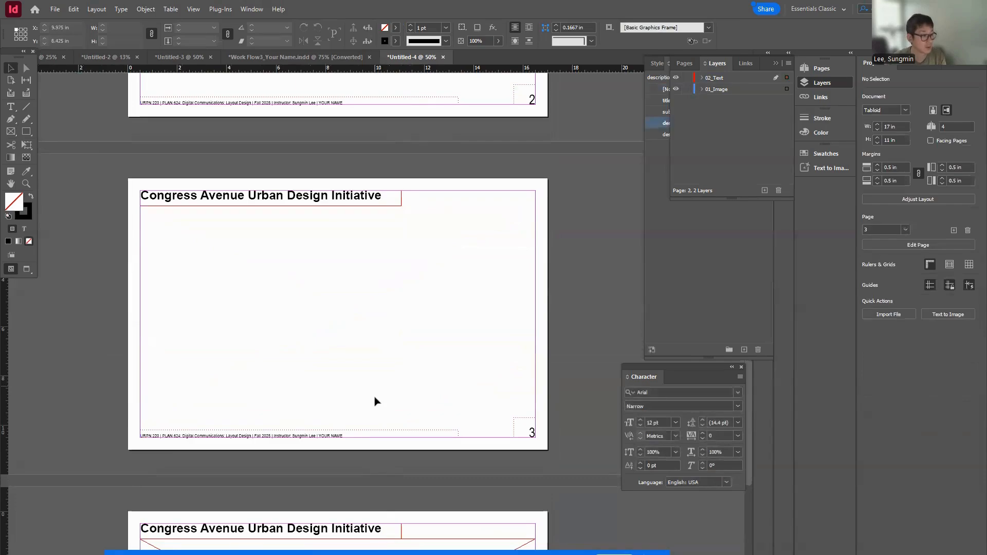
scroll(374, 390, down, 5)
click(373, 308)
key(Delete)
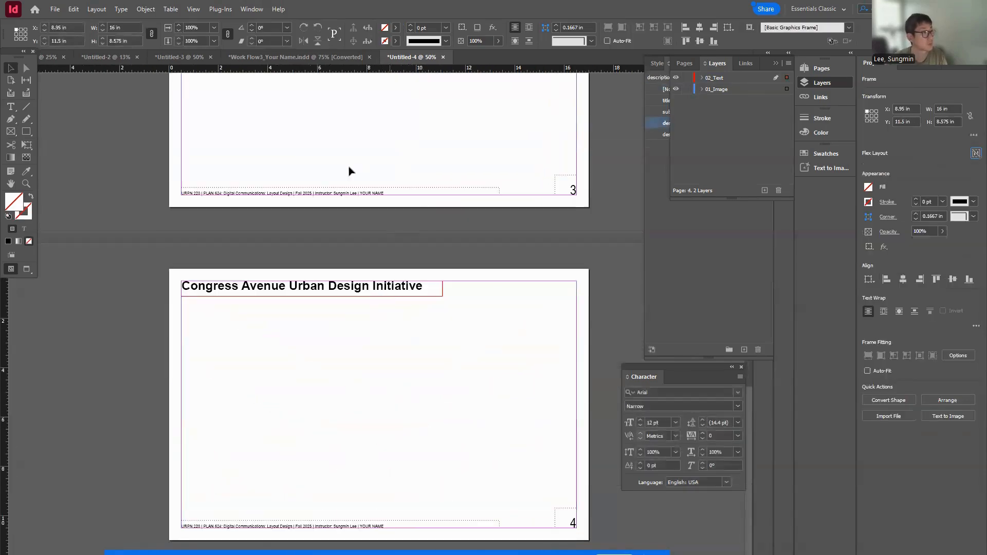
Draw a new 16 × 8.8 in graphics frame across page 2 below the title
drag(290, 99, 295, 384)
click(11, 132)
drag(243, 160, 162, 365)
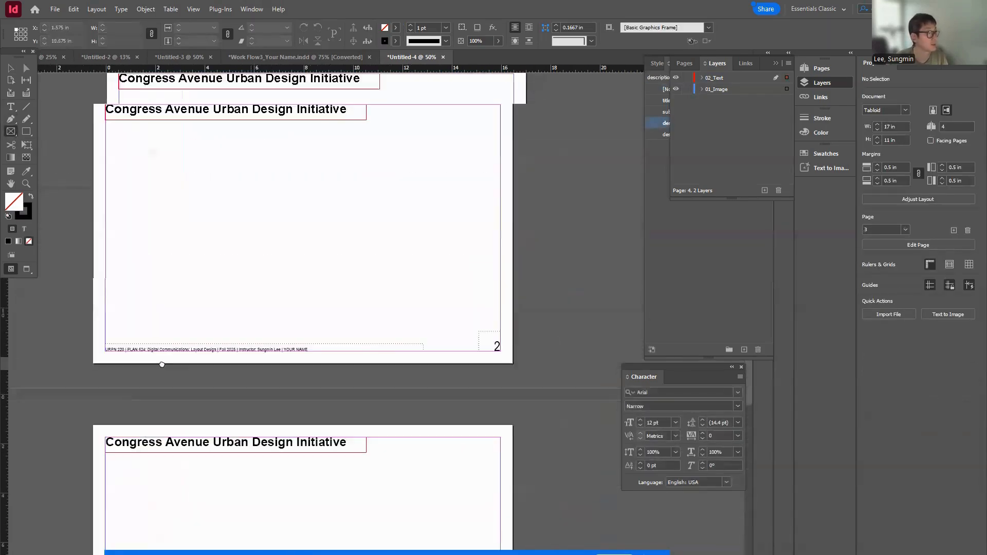
drag(96, 140, 492, 358)
drag(491, 364, 492, 356)
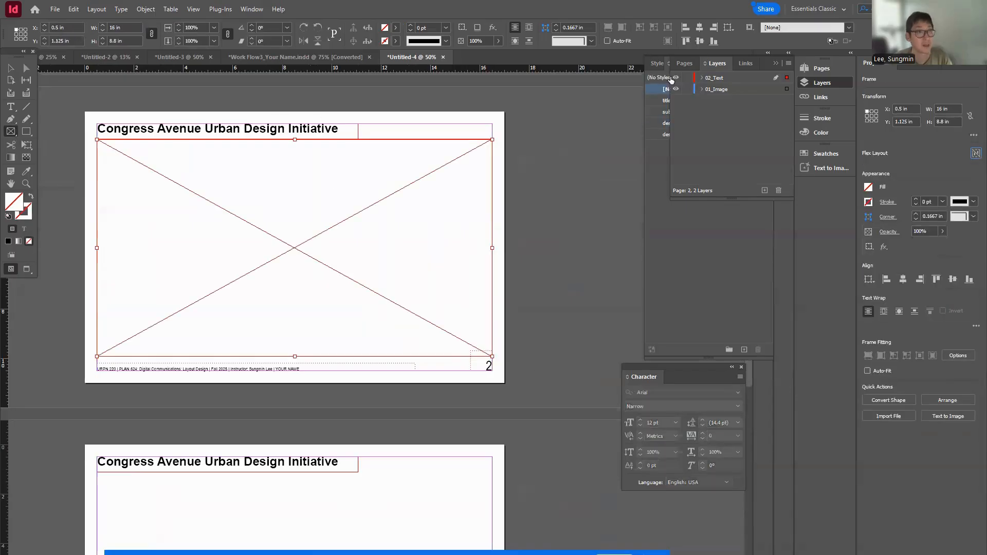
click(822, 70)
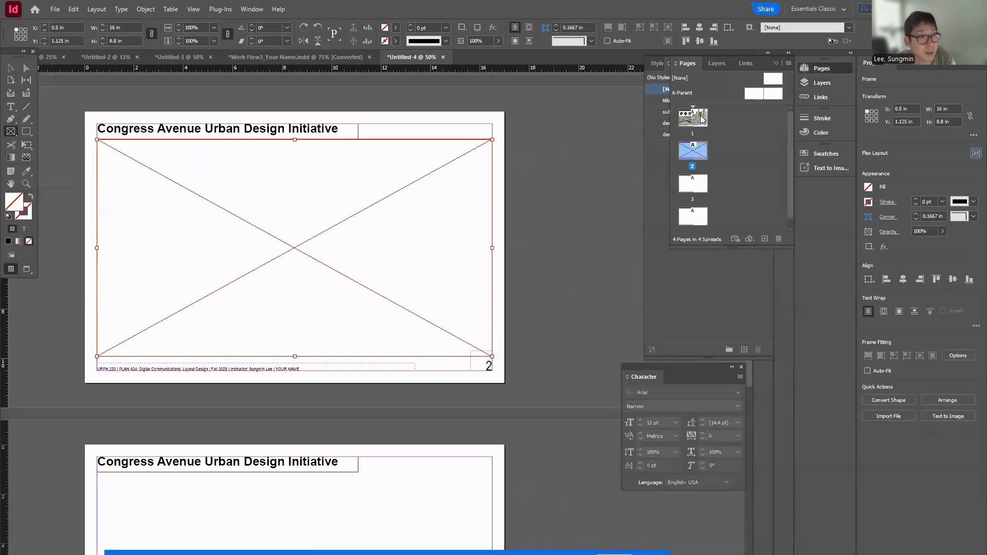
On the A-Parent page, shorten the page-number frame to 0.625 in tall, then return to page 2
click(702, 116)
click(750, 98)
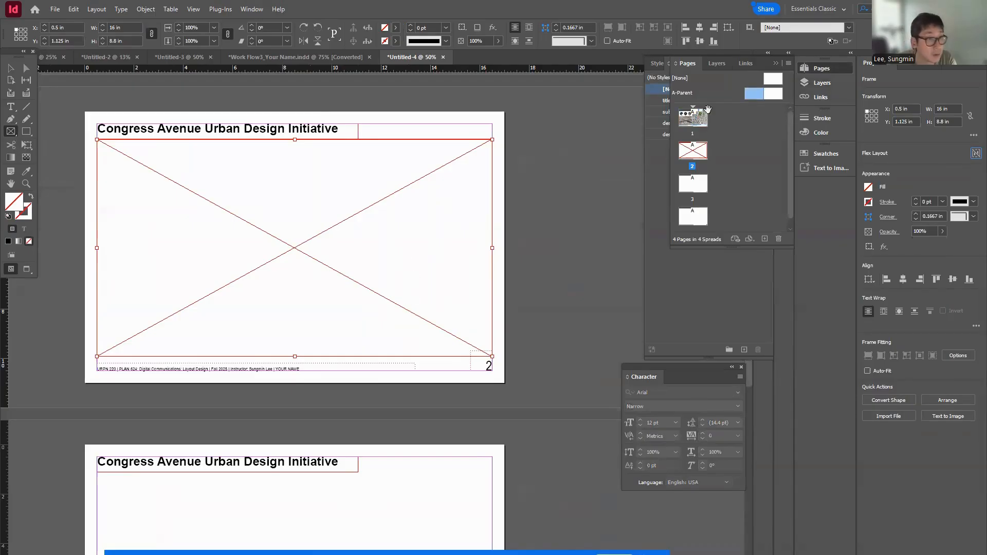
double_click(751, 93)
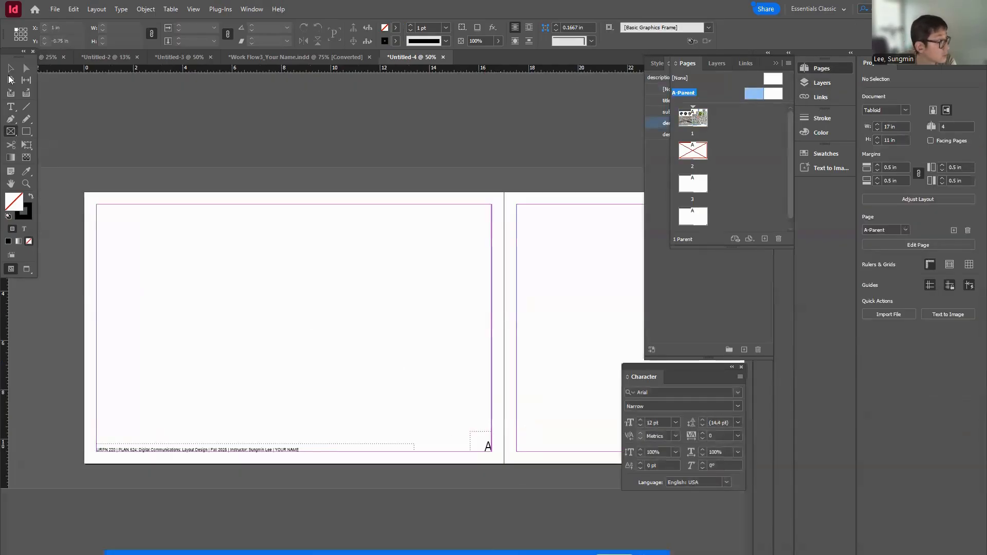
click(478, 436)
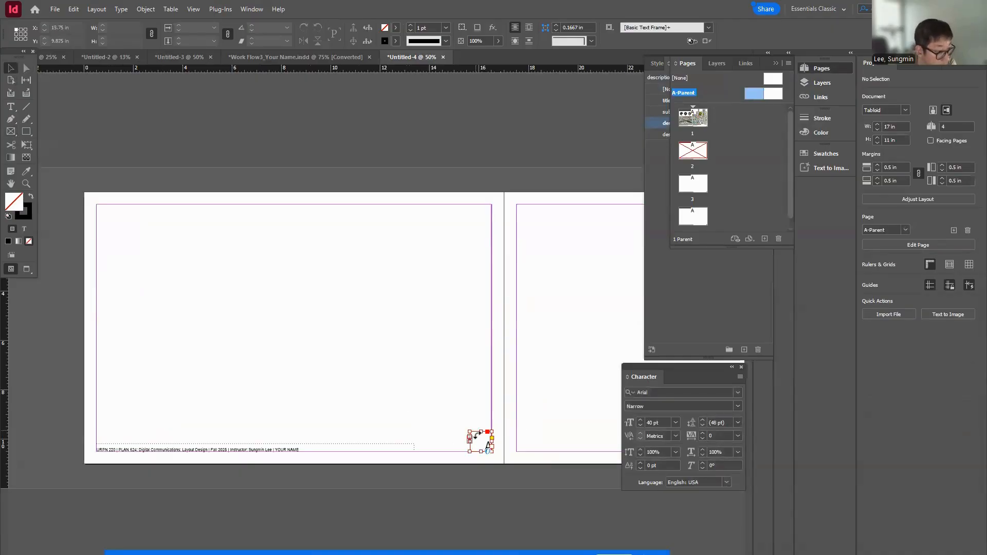
drag(479, 434, 481, 438)
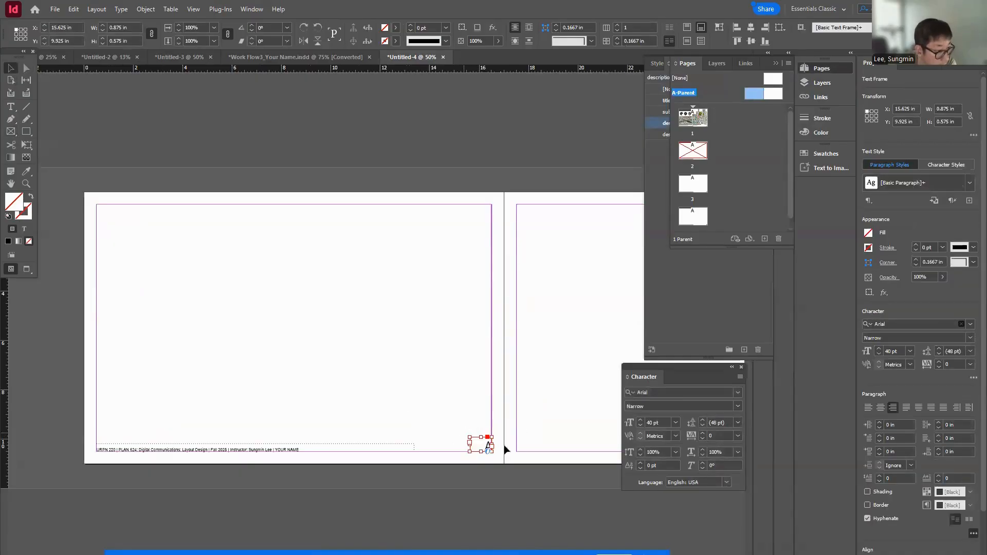
double_click(693, 152)
Copy page 2's 16 × 8.8 in graphics frame and paste it onto page 3
click(441, 427)
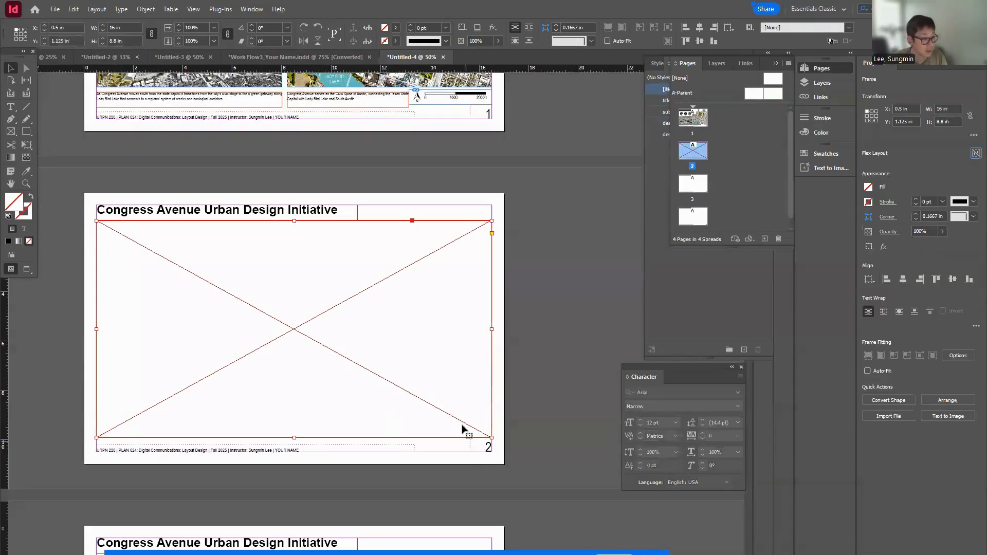
scroll(332, 381, down, 3)
mouse_move(292, 281)
mouse_down()
mouse_move(293, 247)
mouse_move(300, 282)
mouse_up()
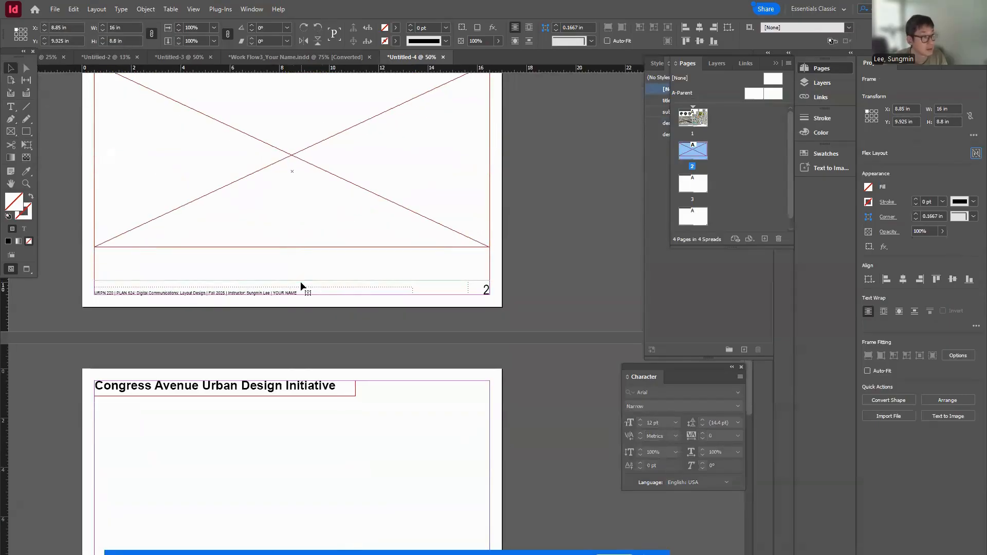
key(ctrl+minus)
key(ctrl+minus)
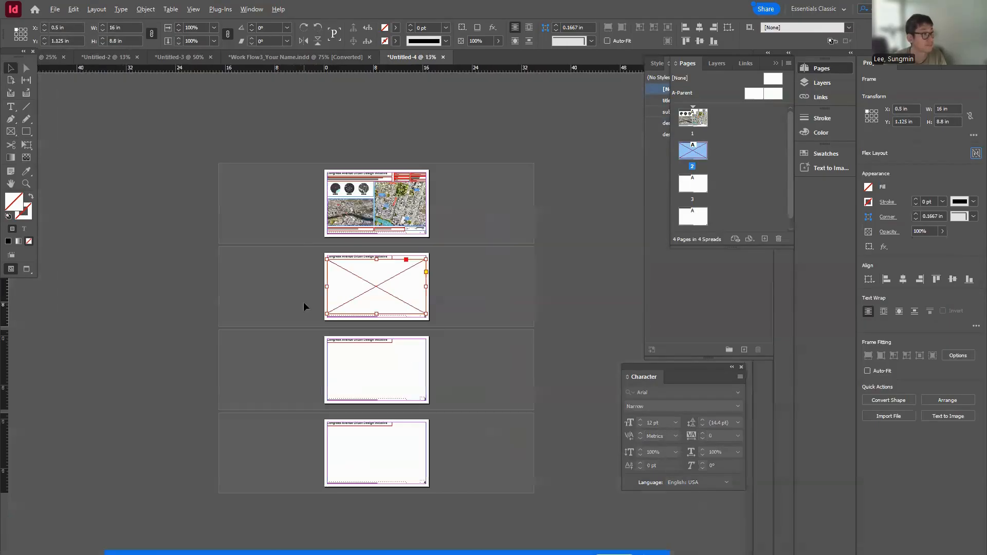
click(358, 367)
key(ctrl+v)
Paste another copy onto page 4 and line it up under the title at X 0.5, Y 1.125 in
scroll(362, 412, up, 3)
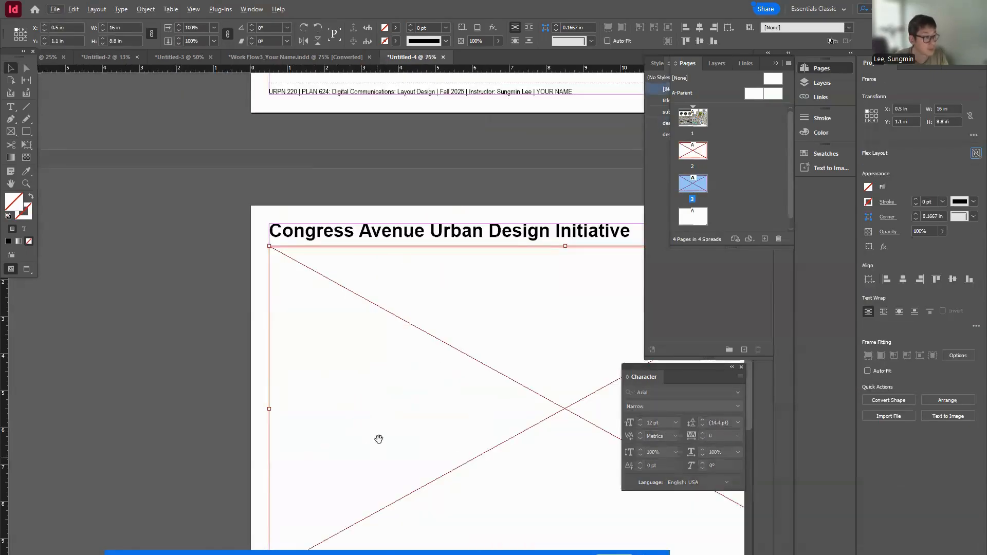
drag(379, 443, 278, 213)
drag(321, 358, 186, 247)
drag(272, 415, 277, 171)
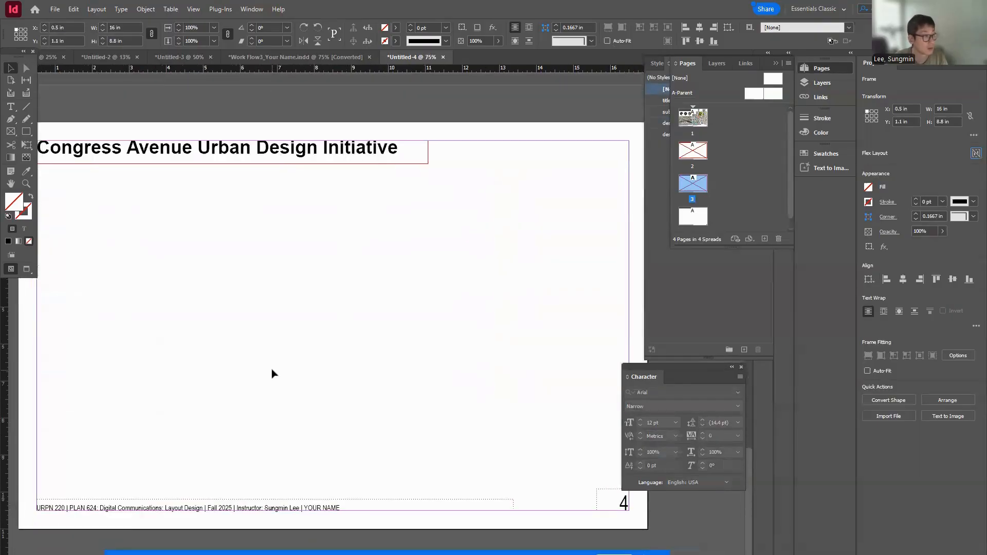
key(ctrl+v)
key(ctrl+minus)
drag(234, 359, 189, 325)
scroll(178, 309, up, 3)
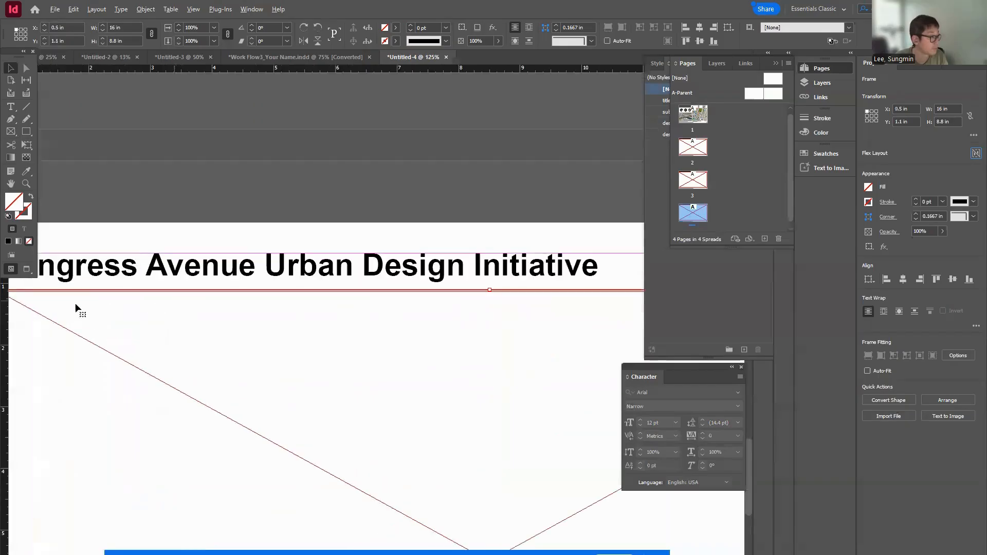
drag(61, 346, 258, 312)
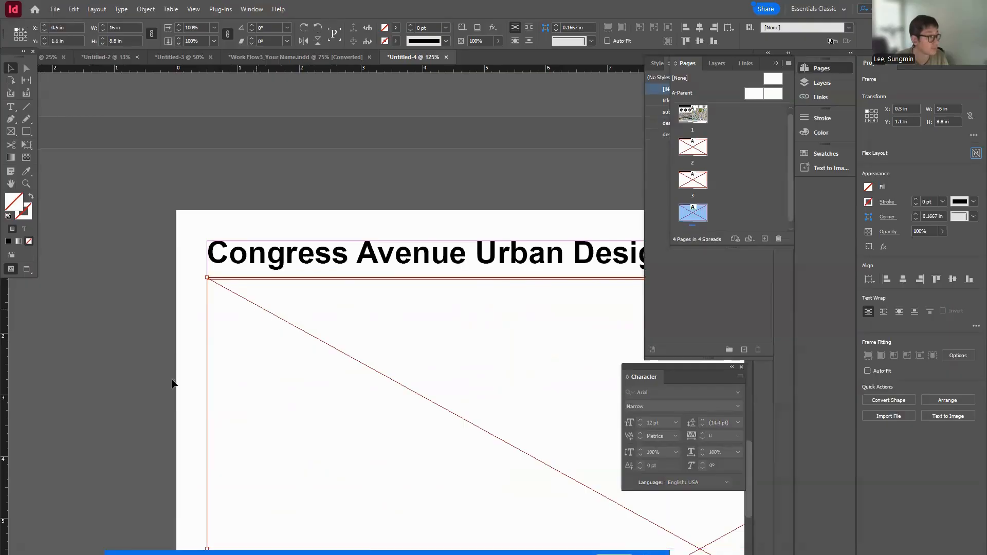
scroll(170, 387, down, 2)
drag(393, 401, 290, 343)
scroll(314, 304, down, 3)
scroll(335, 370, up, 6)
scroll(228, 383, down, 3)
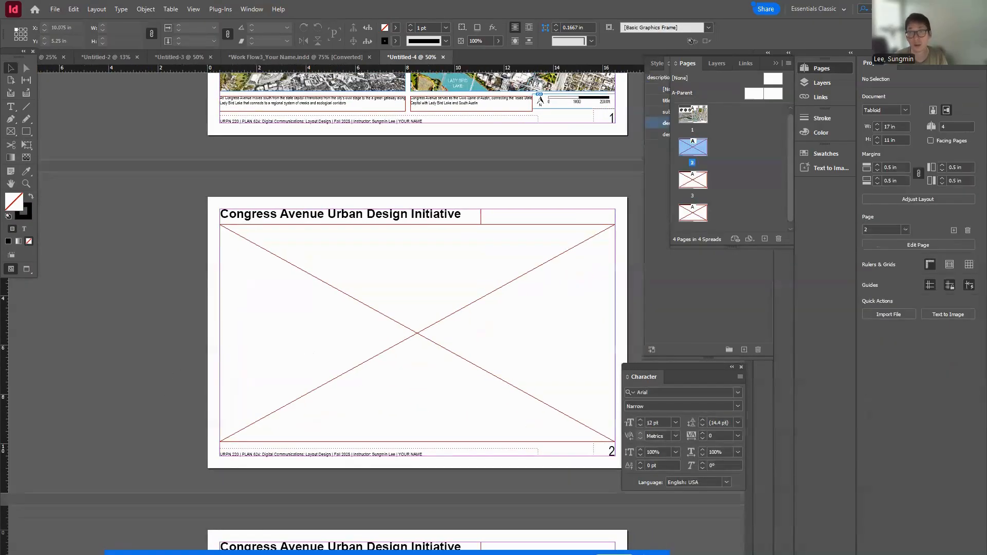
Place the aerial map into page 2's frame, scale it to 16 in wide and nudge it up
click(362, 310)
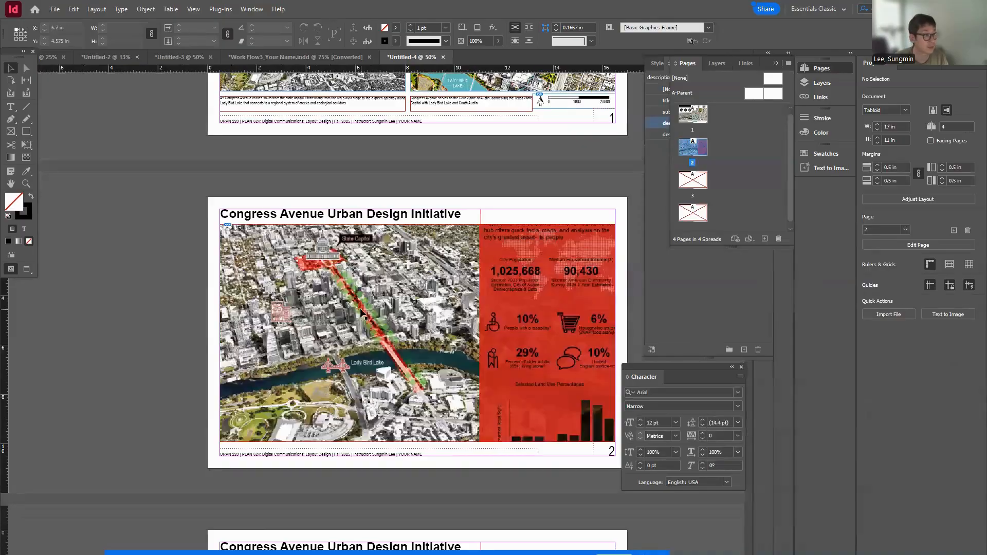
click(268, 264)
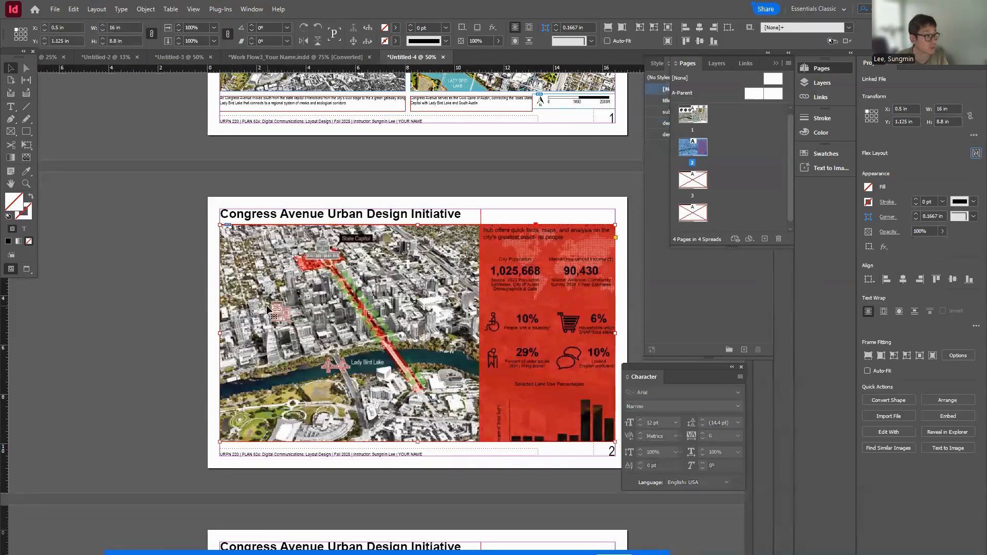
drag(206, 198, 220, 205)
drag(403, 315, 397, 313)
key(Up)
key(Up)
key(Up)
key(Up)
key(Up)
key(Up)
key(Up)
key(Up)
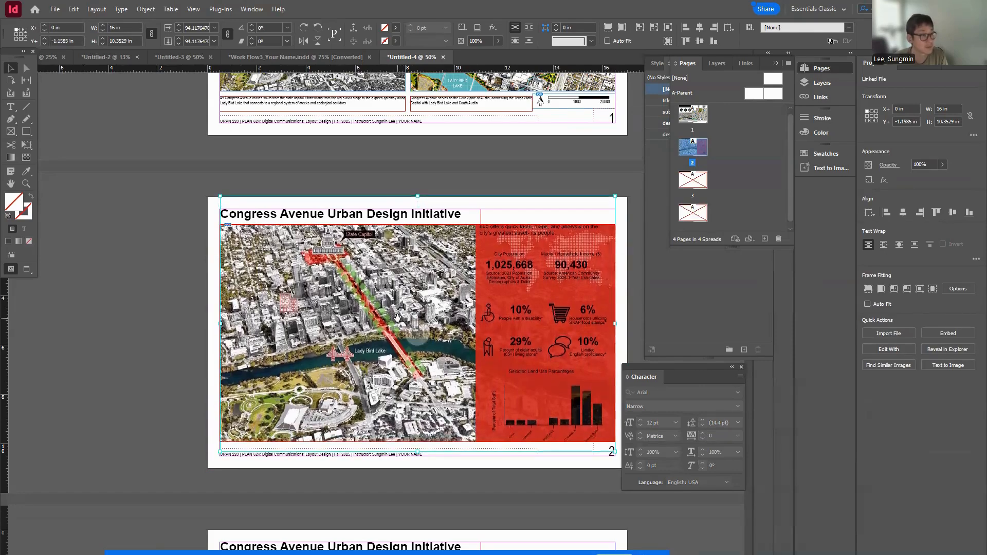
key(Up)
key(Up)
key(Up)
key(Up)
key(Up)
key(Up)
key(Up)
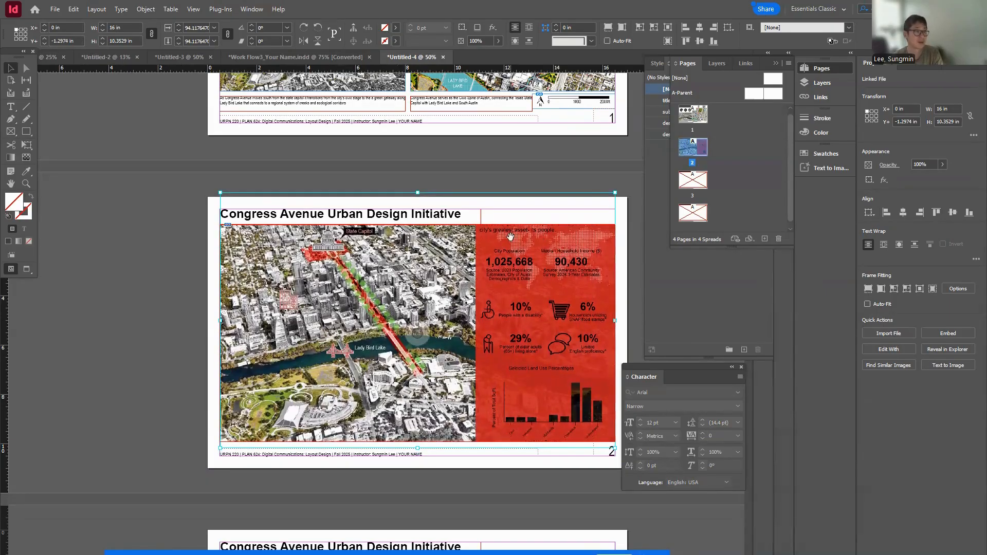
key(Up)
key(Up)
key(Up)
key(Up)
key(Up)
key(Up)
key(Up)
key(Up)
key(Up)
key(Up)
key(Down)
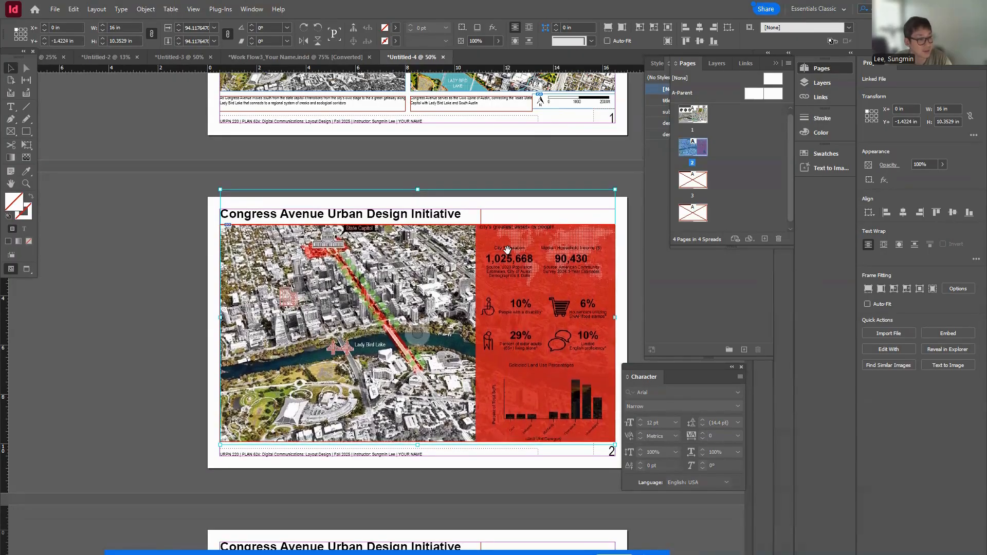
click(128, 320)
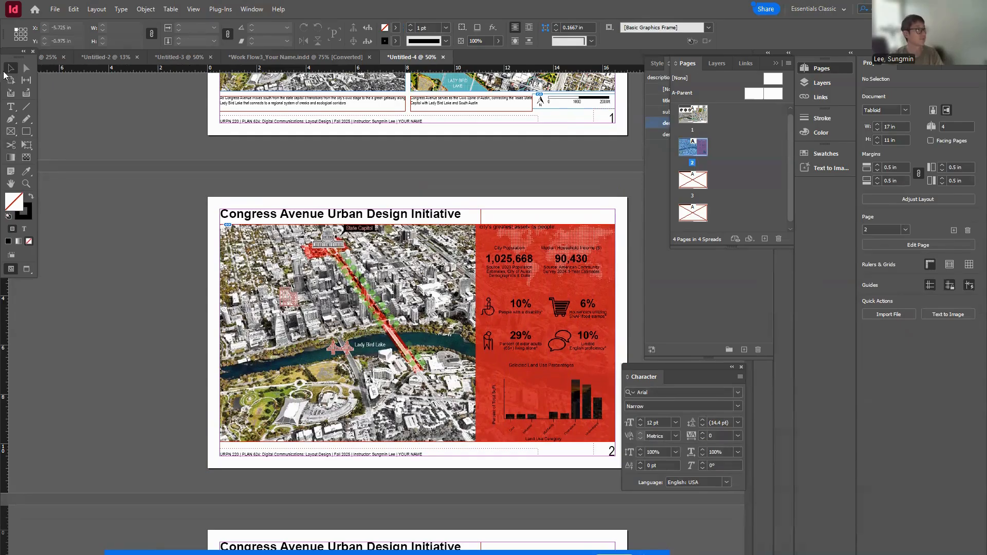
Draw a thin 3.27 × 0.185 in rectangle across the stray text line atop the red panel
click(27, 132)
scroll(503, 209, up, 1)
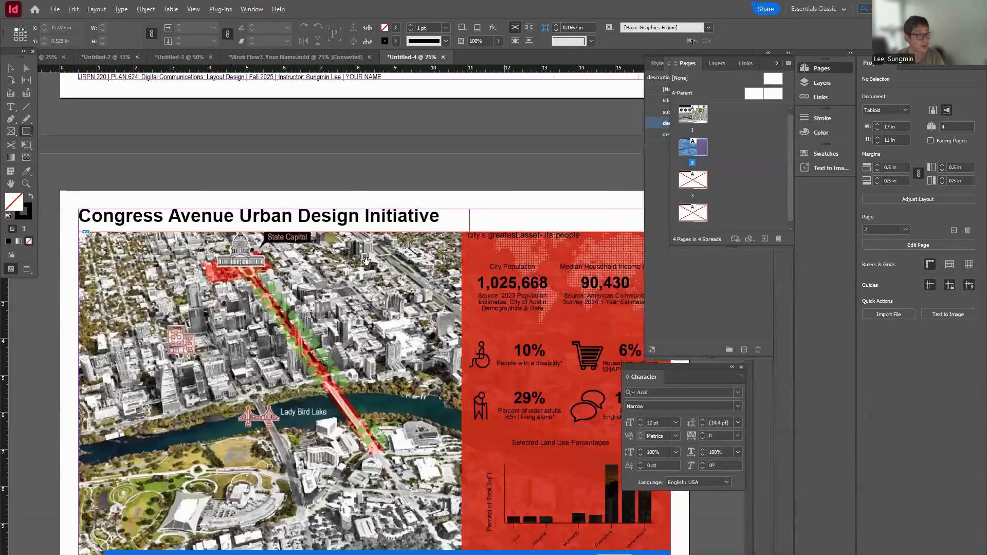
scroll(296, 294, up, 2)
scroll(237, 274, right, 3)
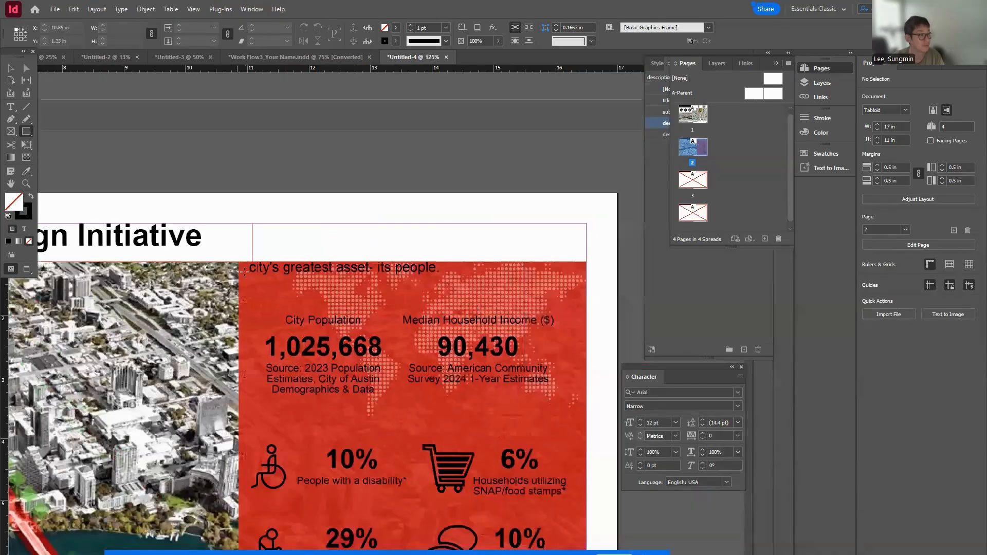
drag(248, 273, 449, 262)
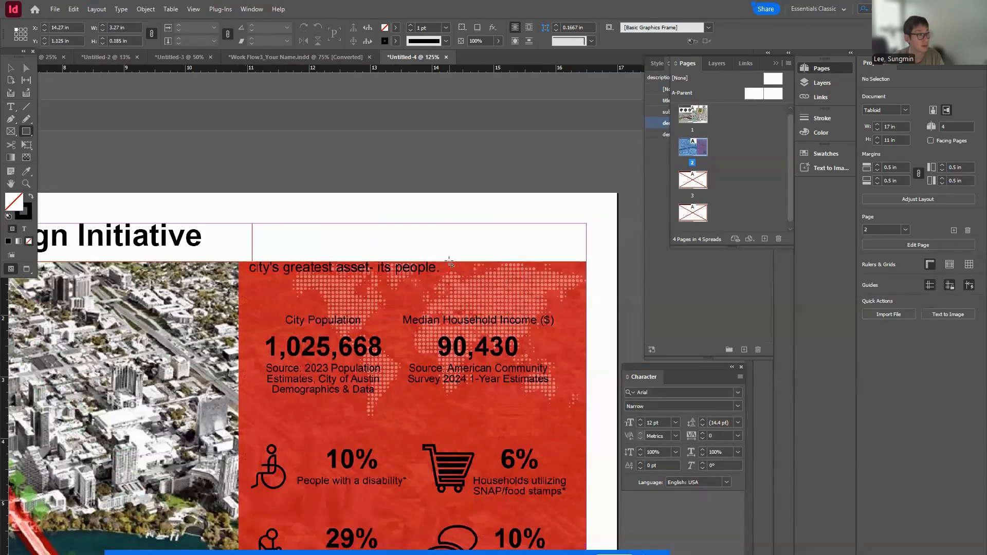
Give the strip no stroke and a fill sampled from the infographic's red panel
click(31, 198)
double_click(13, 202)
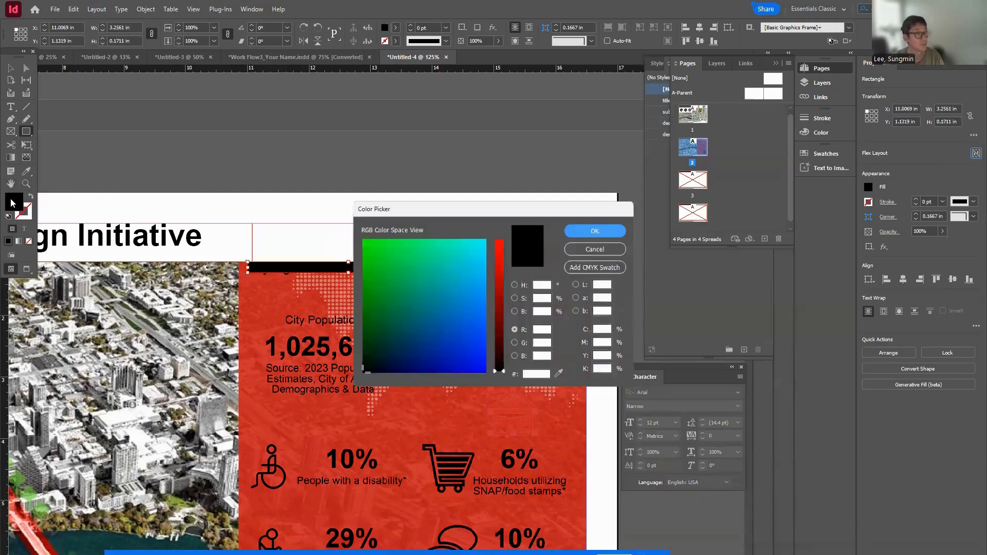
click(402, 327)
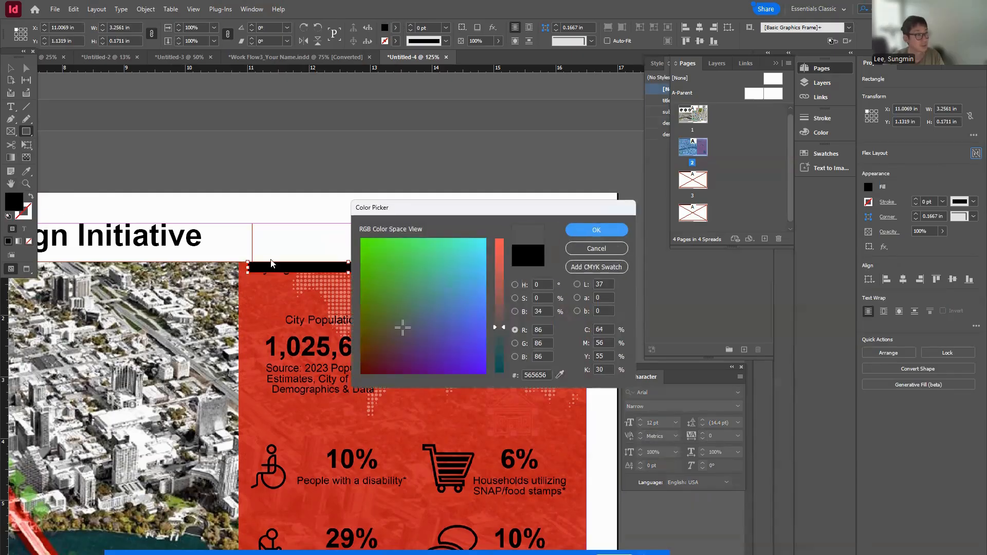
click(559, 374)
click(263, 275)
click(264, 276)
click(578, 237)
click(11, 69)
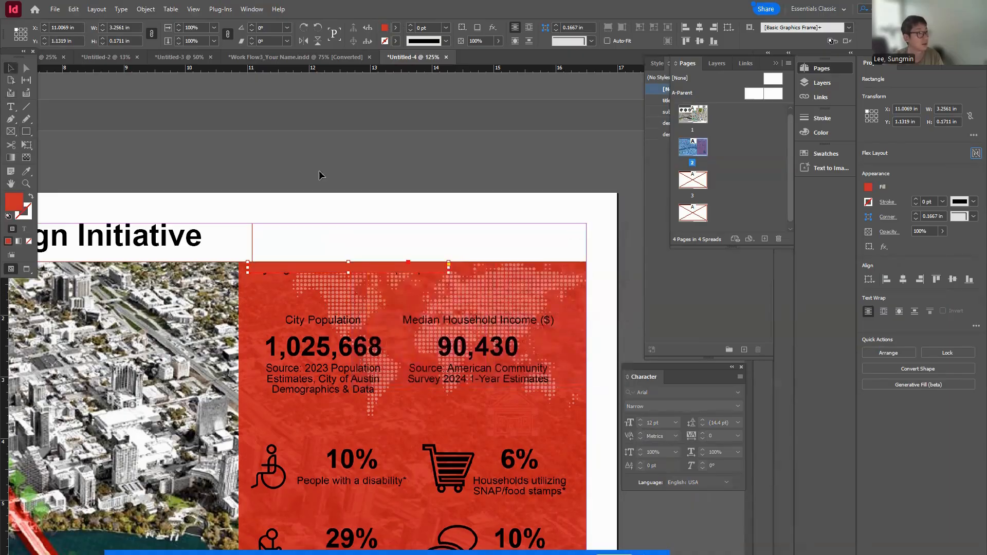
Check the red strip, then zoom out to 13% to see all four pages
click(348, 178)
click(354, 270)
click(380, 238)
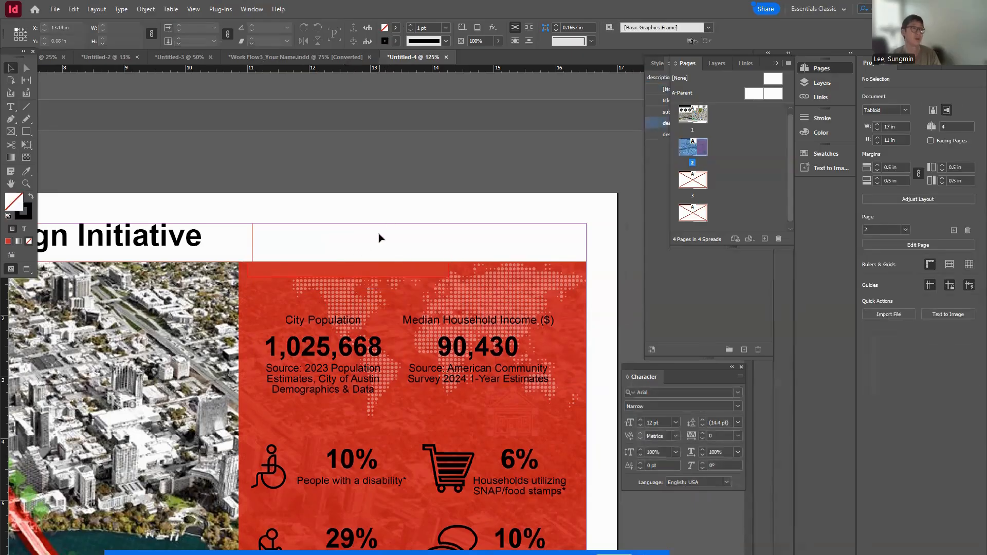
scroll(283, 322, down, 1)
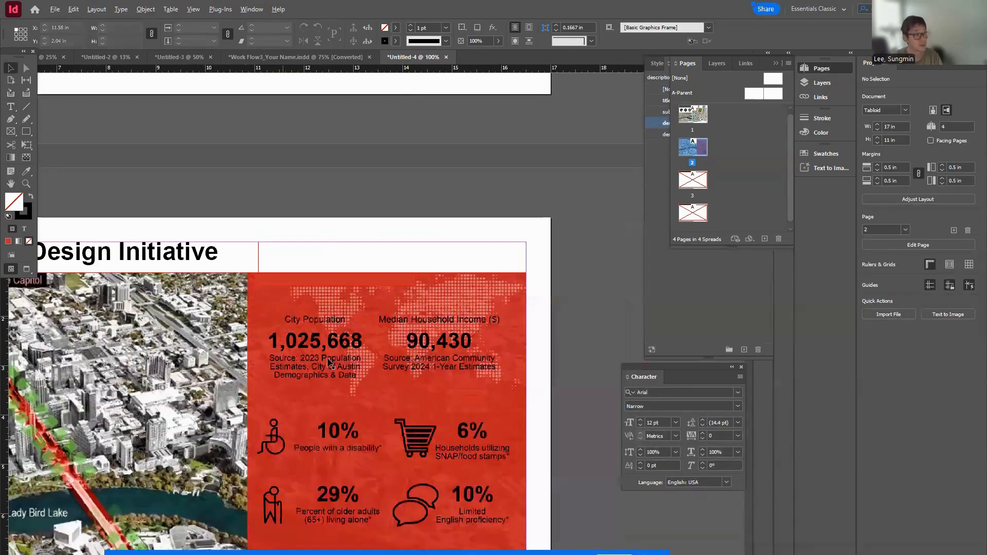
scroll(328, 362, down, 1)
drag(411, 233, 535, 238)
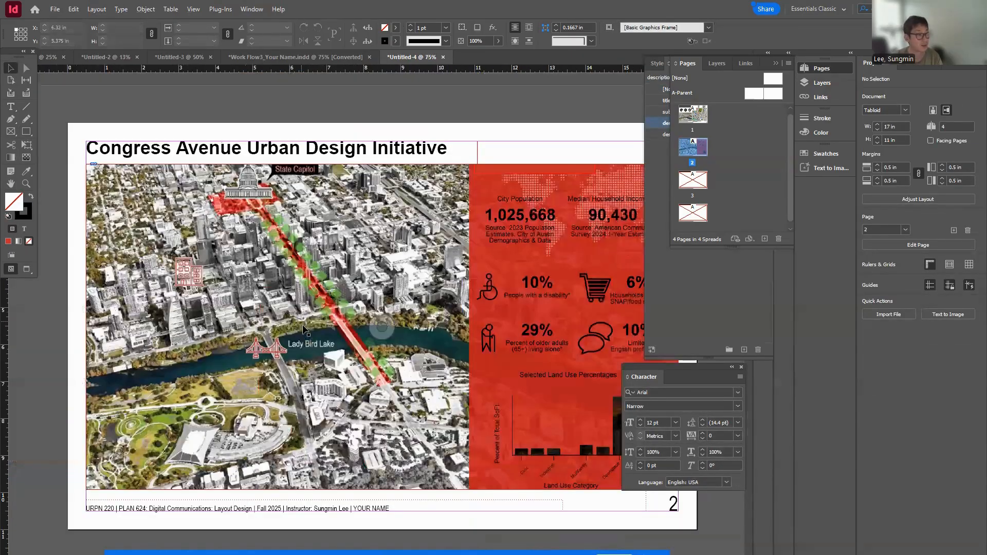
scroll(302, 336, down, 1)
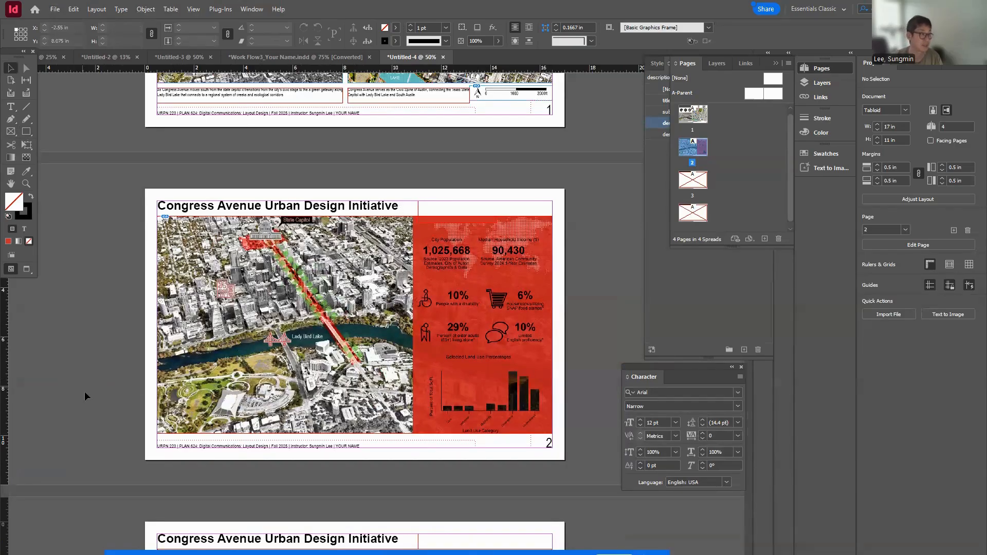
scroll(205, 311, down, 3)
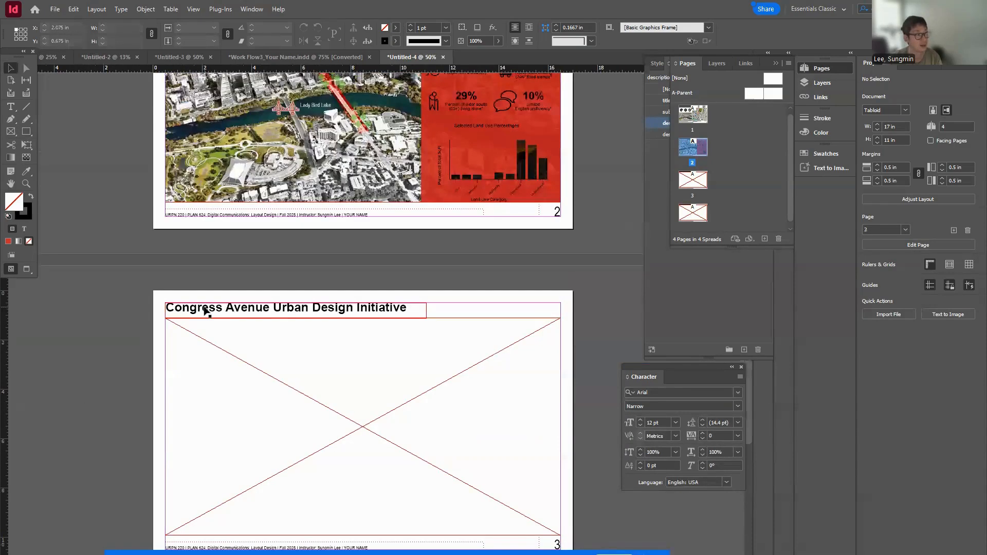
scroll(205, 308, down, 4)
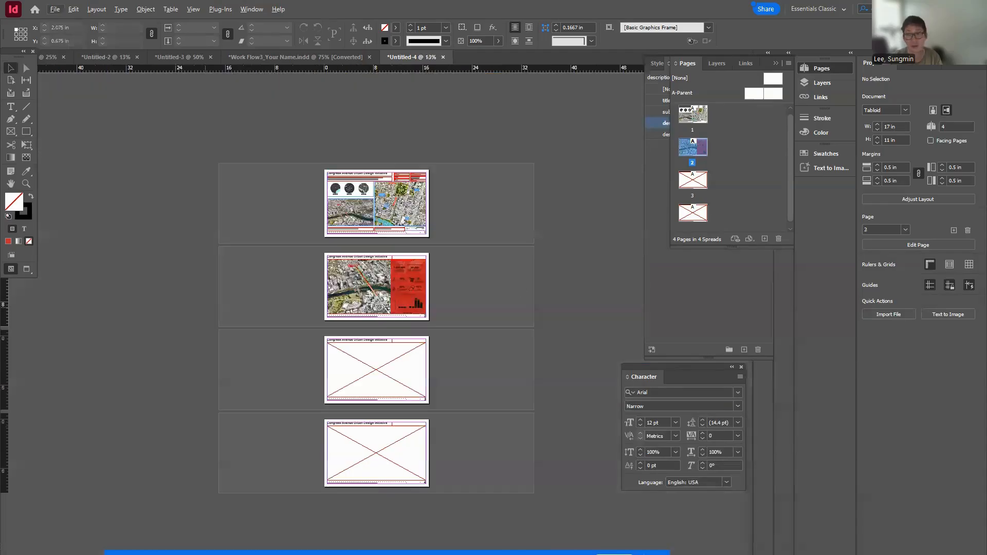
Place the street map with landmark photos in page 3's frame, scale it to 16 in wide and shift it up
click(379, 365)
scroll(362, 381, up, 4)
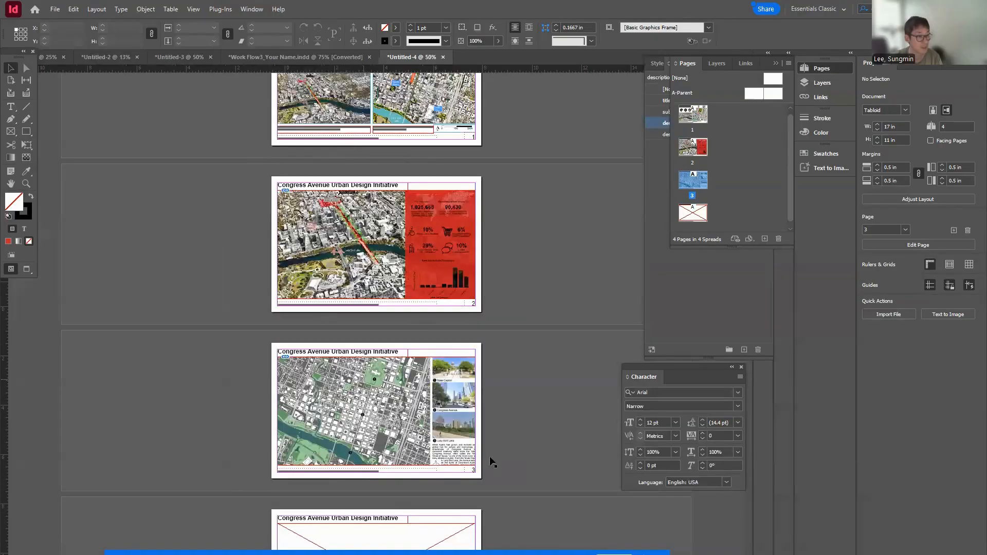
drag(513, 489, 385, 344)
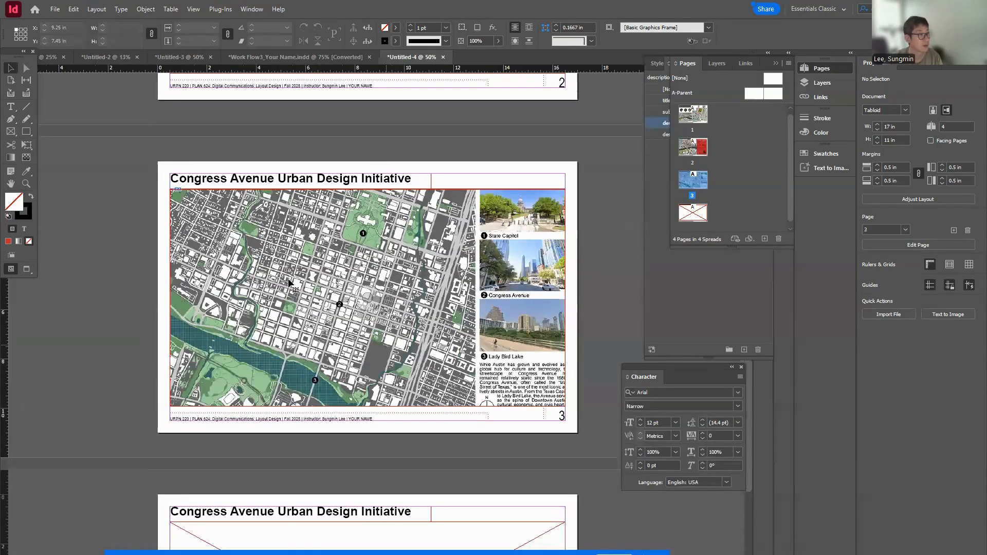
click(160, 169)
drag(158, 162, 171, 170)
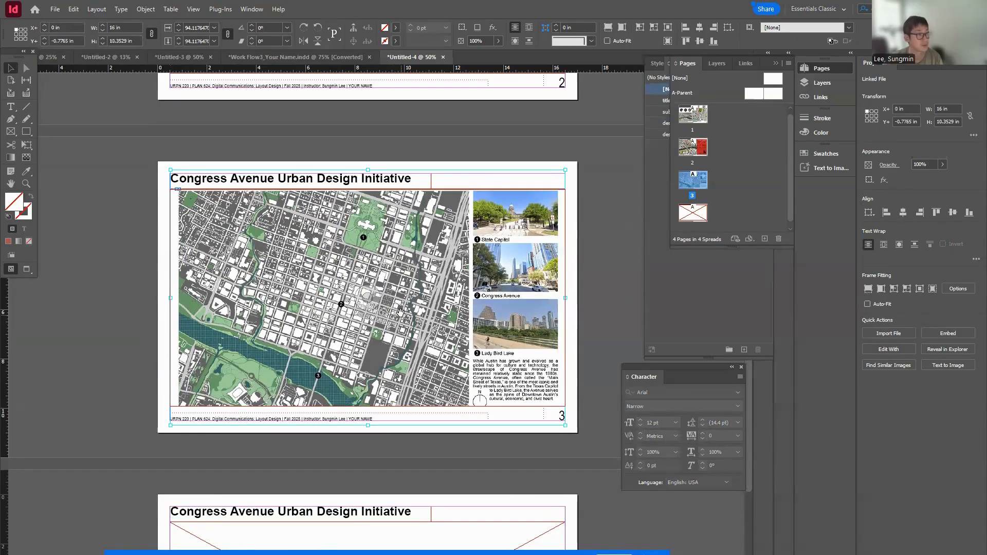
scroll(401, 314, down, 4)
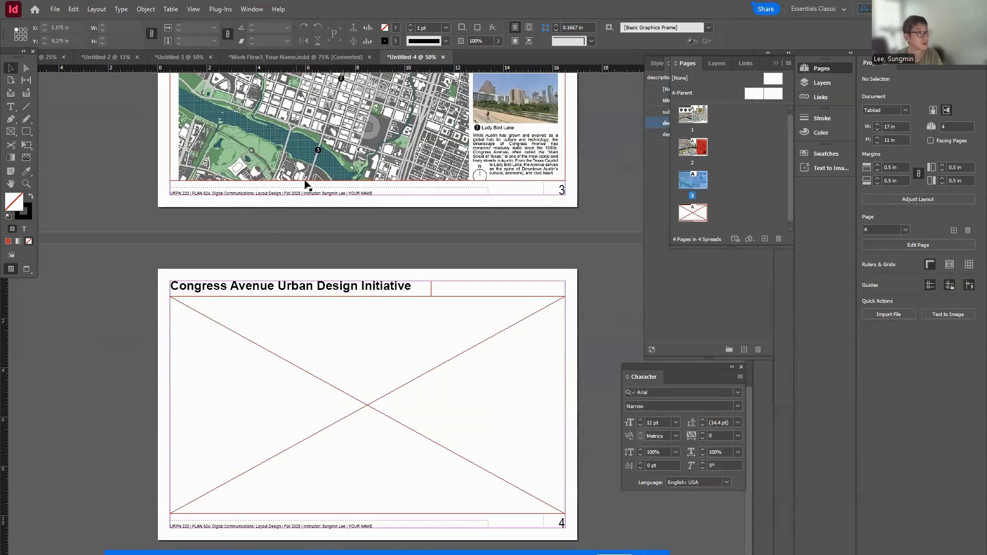
drag(363, 77, 346, 245)
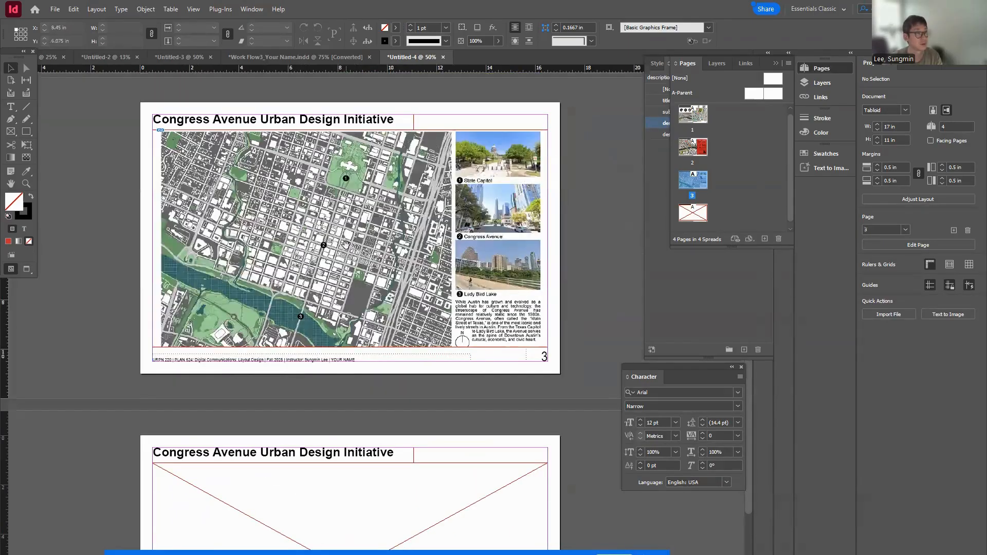
click(294, 275)
drag(294, 276, 305, 286)
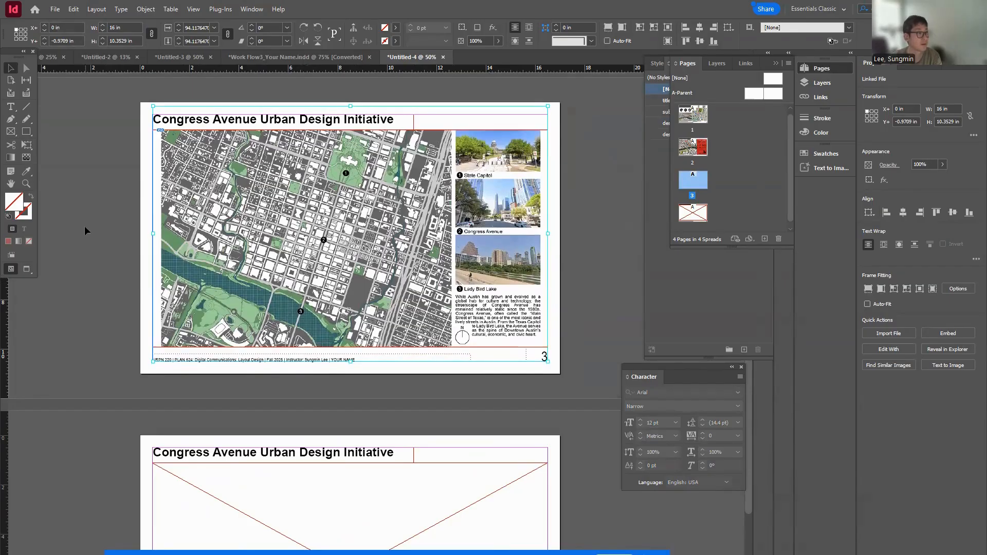
click(89, 233)
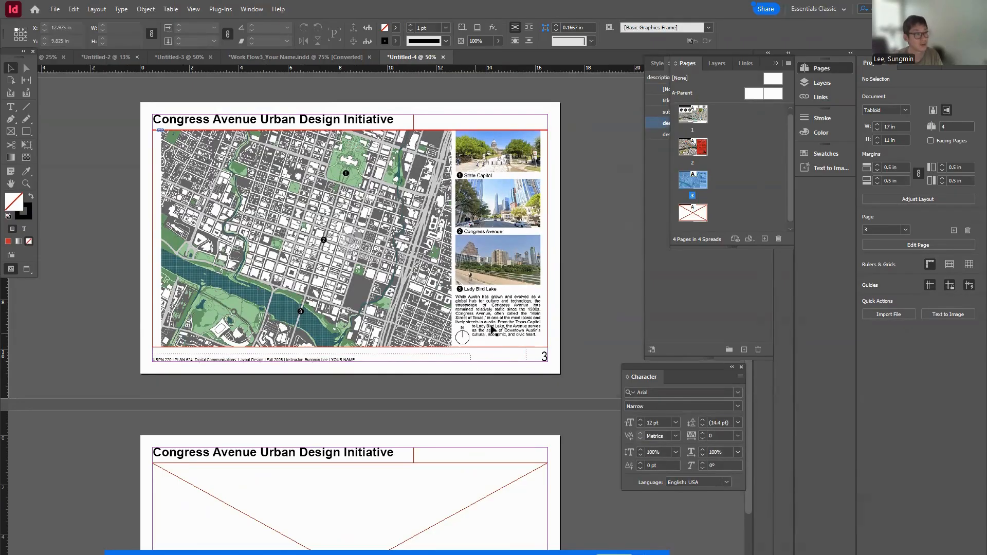
scroll(378, 329, down, 2)
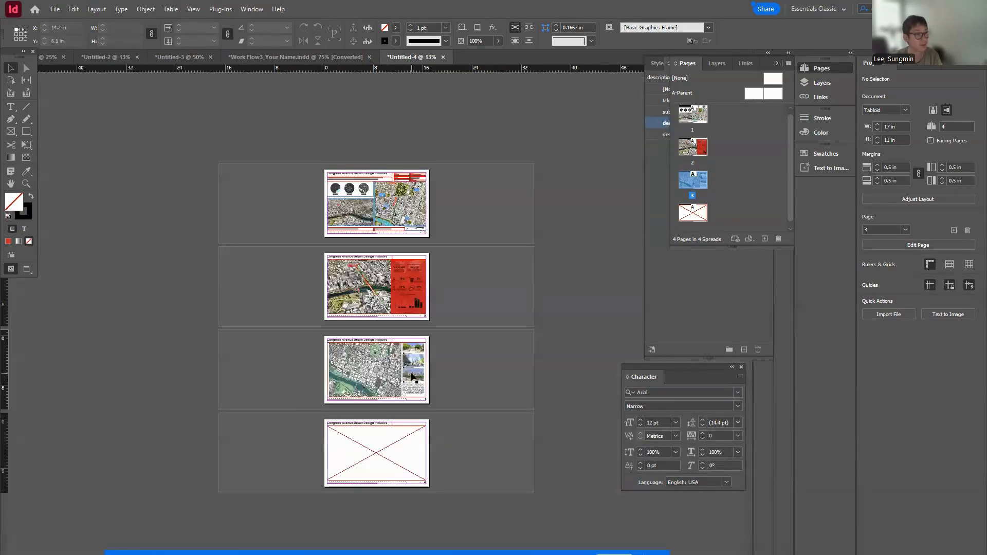
scroll(411, 373, up, 1)
scroll(303, 379, up, 1)
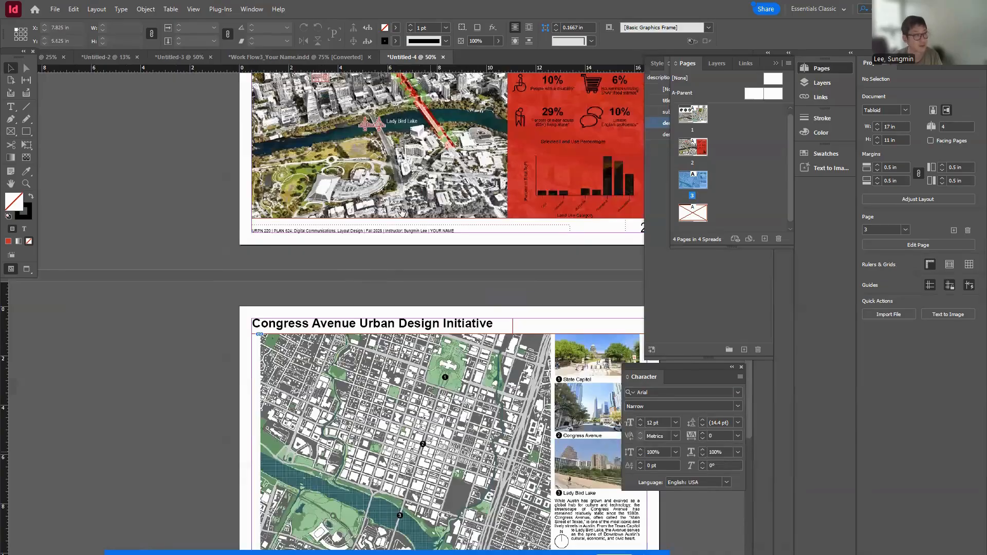
Place the aerial rendering with circular photo insets into page 4's empty frame
drag(379, 251, 351, 286)
scroll(291, 359, up, 5)
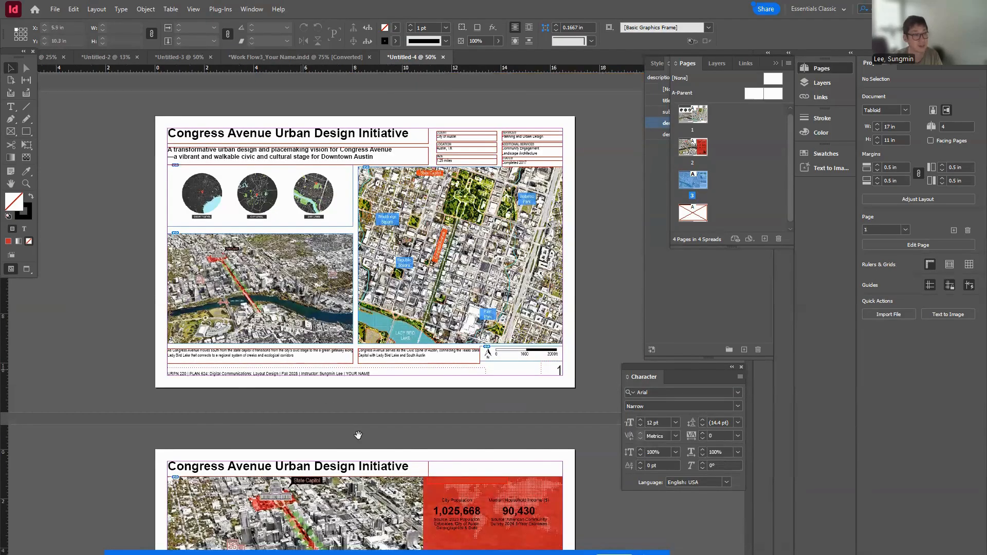
drag(360, 441, 419, 50)
drag(381, 351, 361, 312)
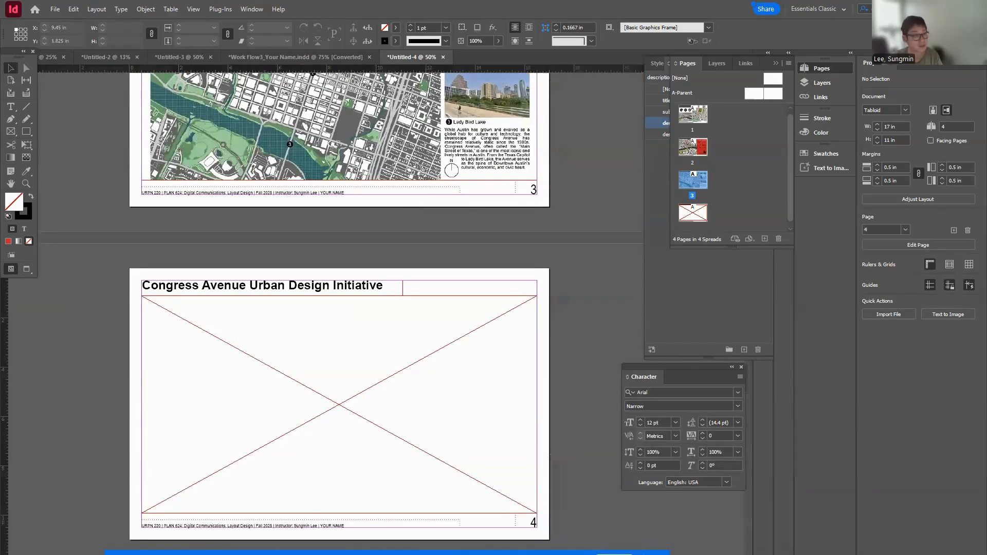
click(263, 361)
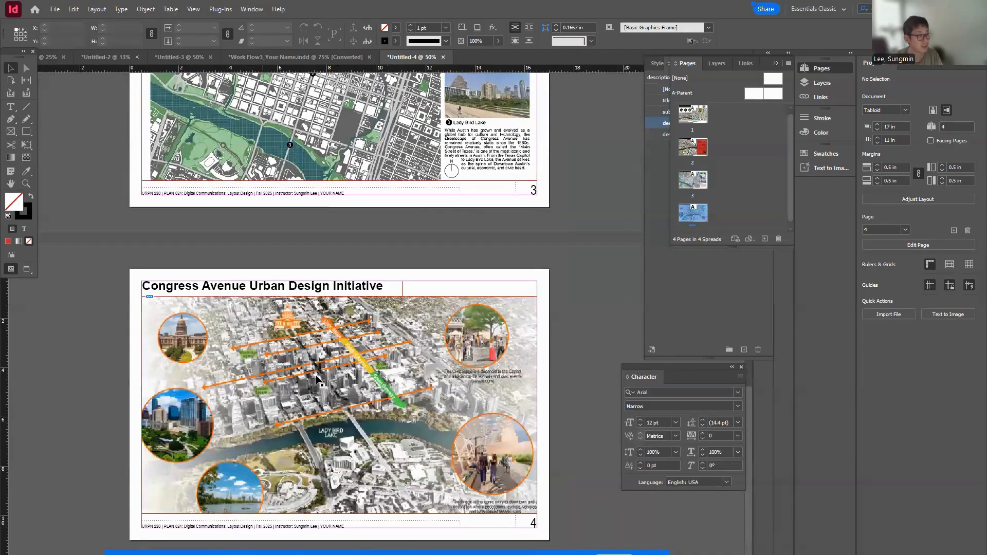
Scale the aerial image from its centre to 16 in wide to fit the margins
click(319, 397)
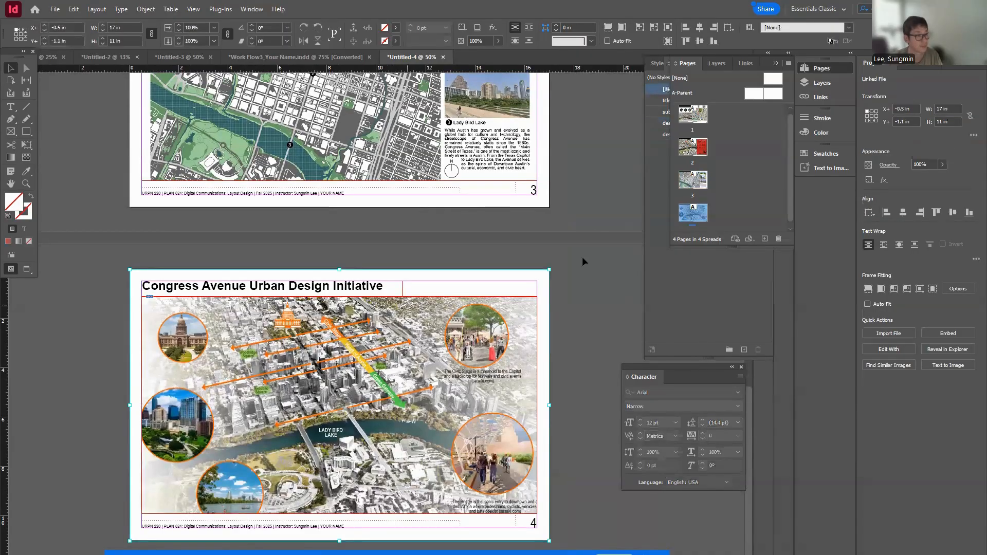
drag(550, 266, 537, 278)
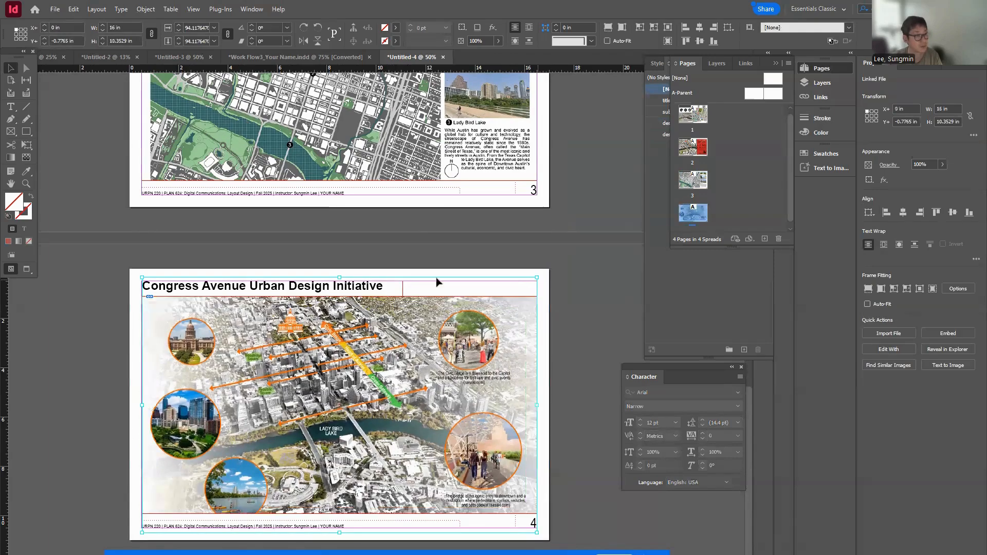
click(112, 322)
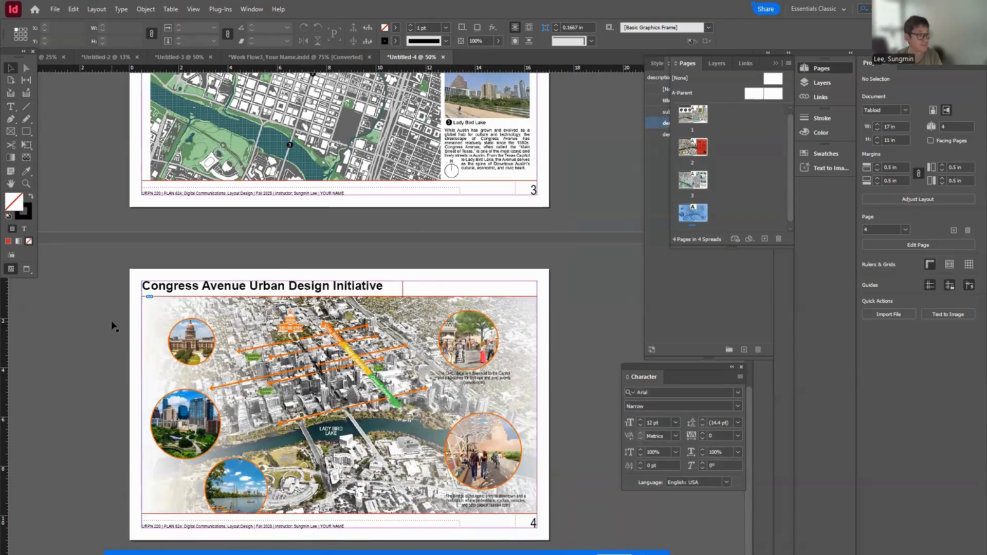
key(ctrl+minus)
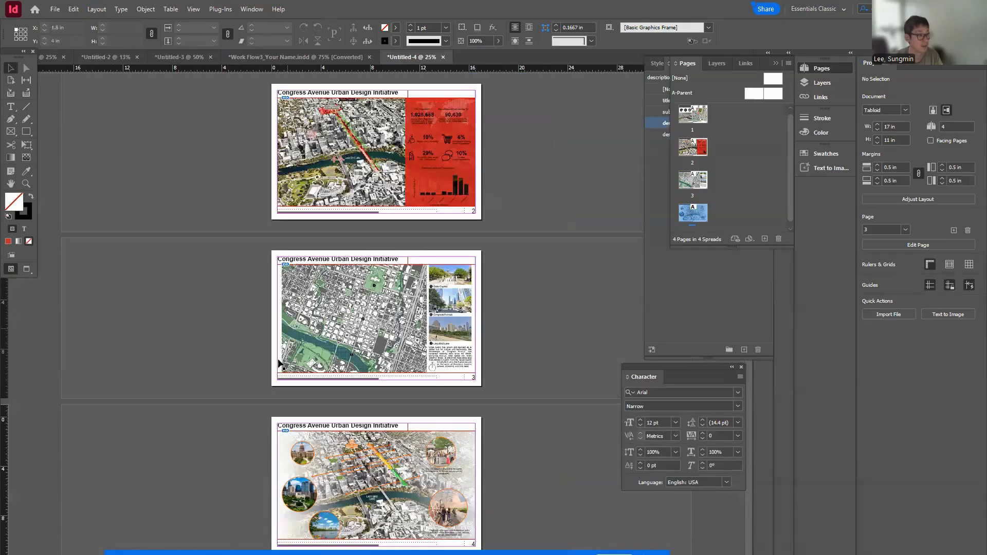
Nudge page 4's aerial image slightly into position
click(381, 472)
drag(382, 472, 379, 469)
key(Down)
key(Down)
key(Down)
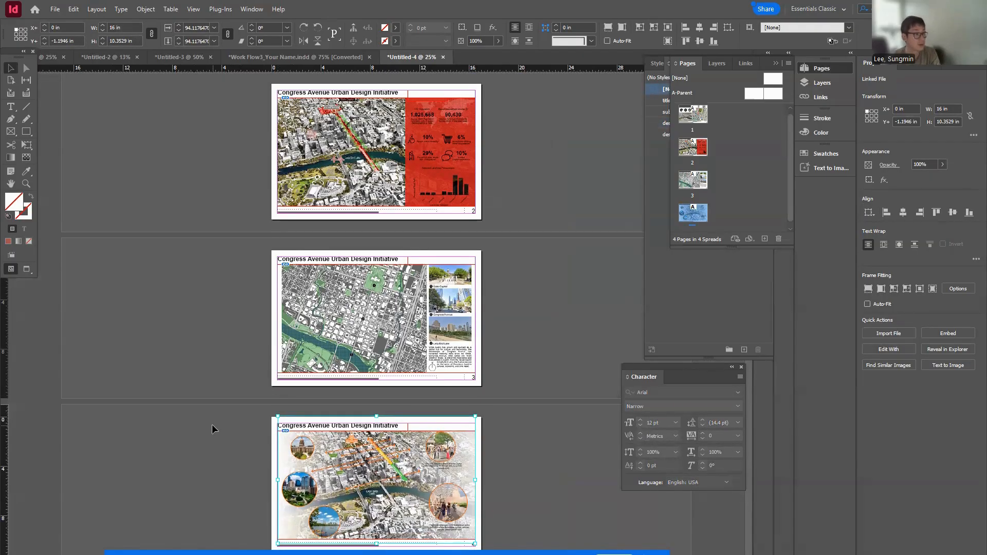
click(211, 394)
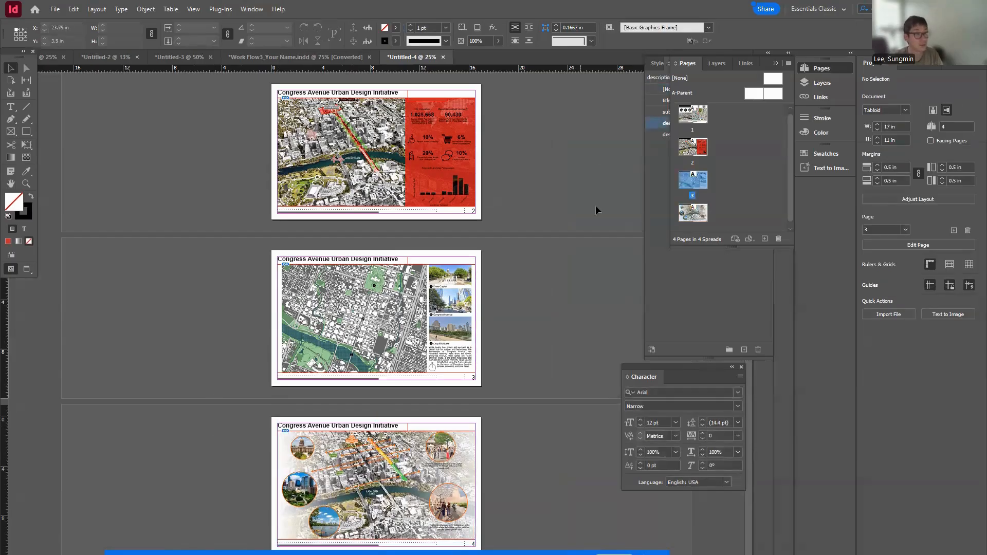
Add a new blank page and move it to the end as page 5
click(764, 239)
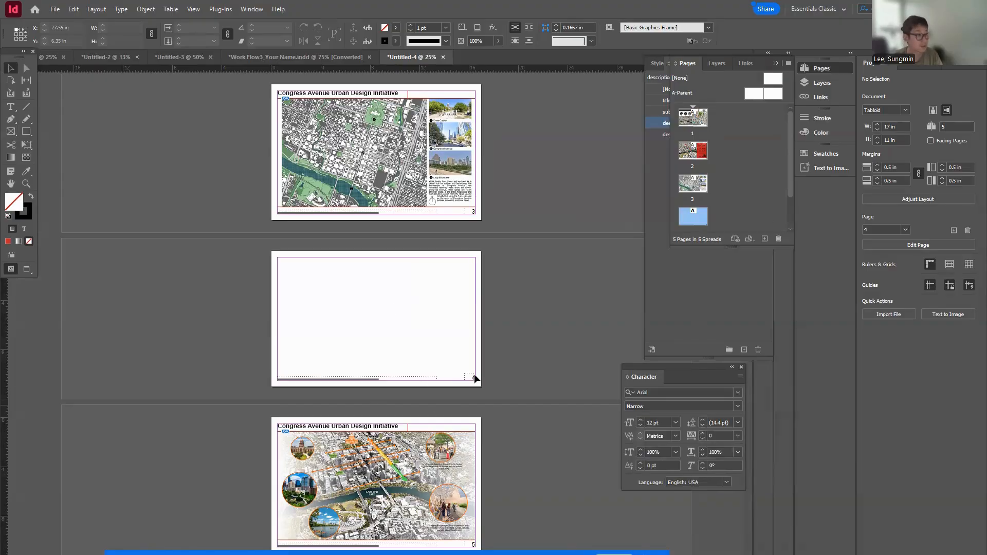
key(ctrl+minus)
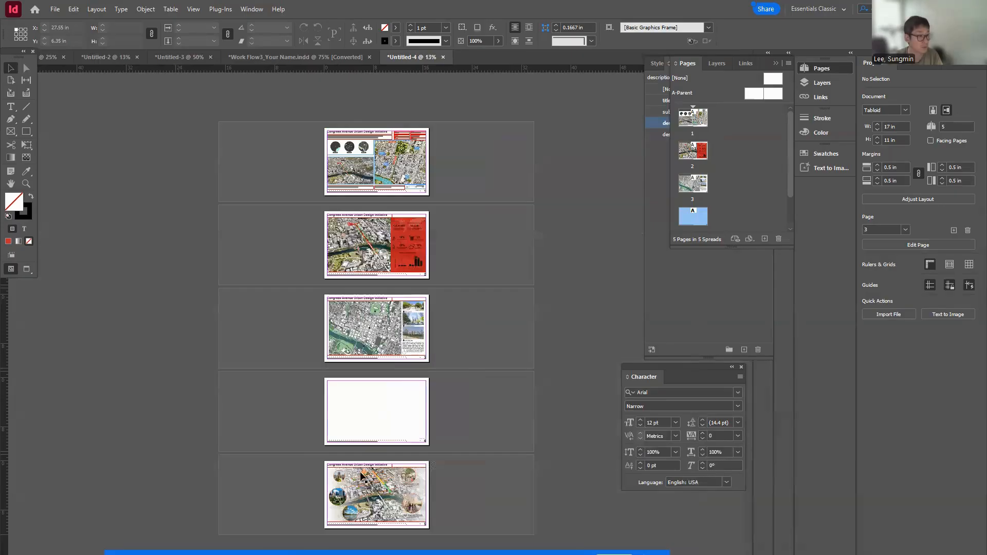
drag(688, 225, 693, 172)
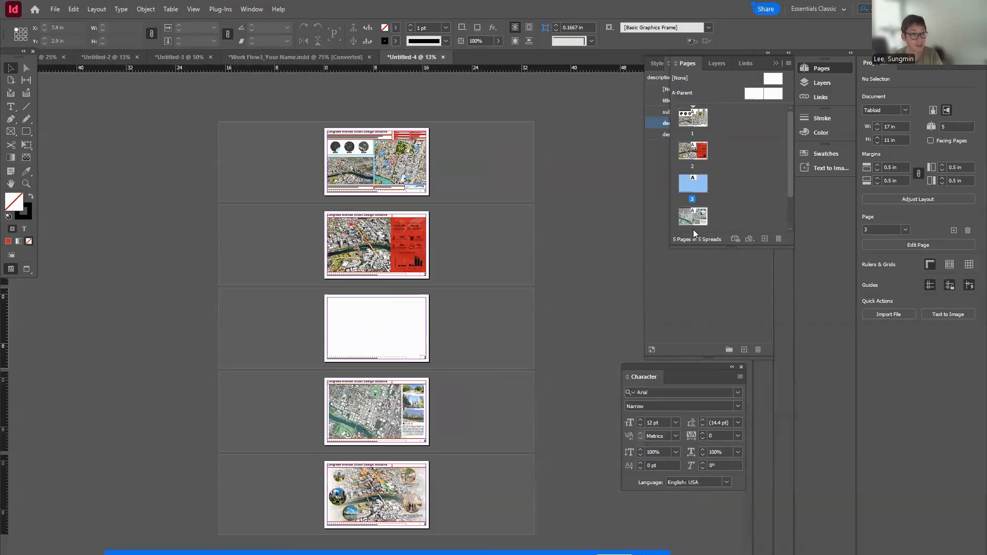
drag(694, 217, 712, 220)
Copy page 4's portfolio title frame and paste it at the top of page 5
click(329, 383)
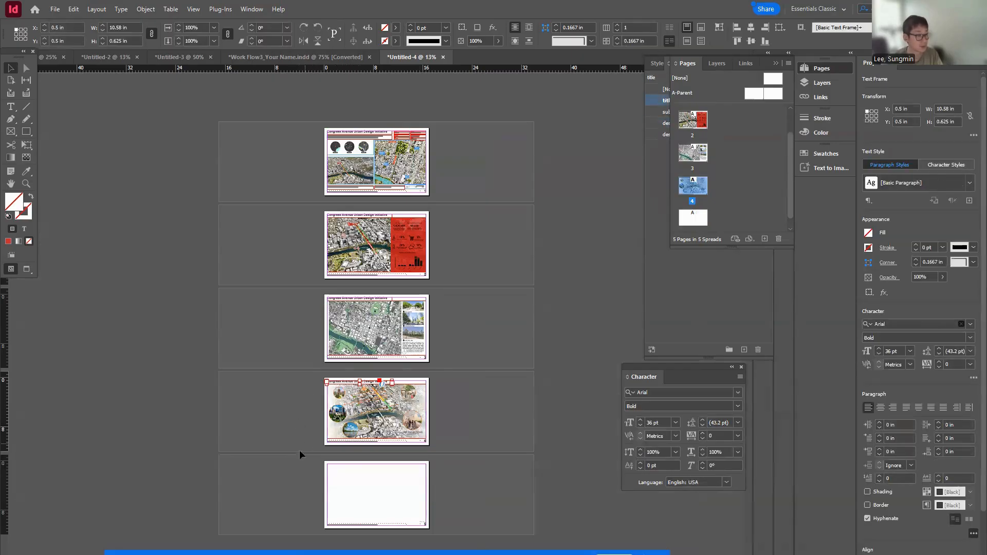
mouse_move(353, 395)
mouse_down()
mouse_move(369, 423)
mouse_move(343, 383)
mouse_up()
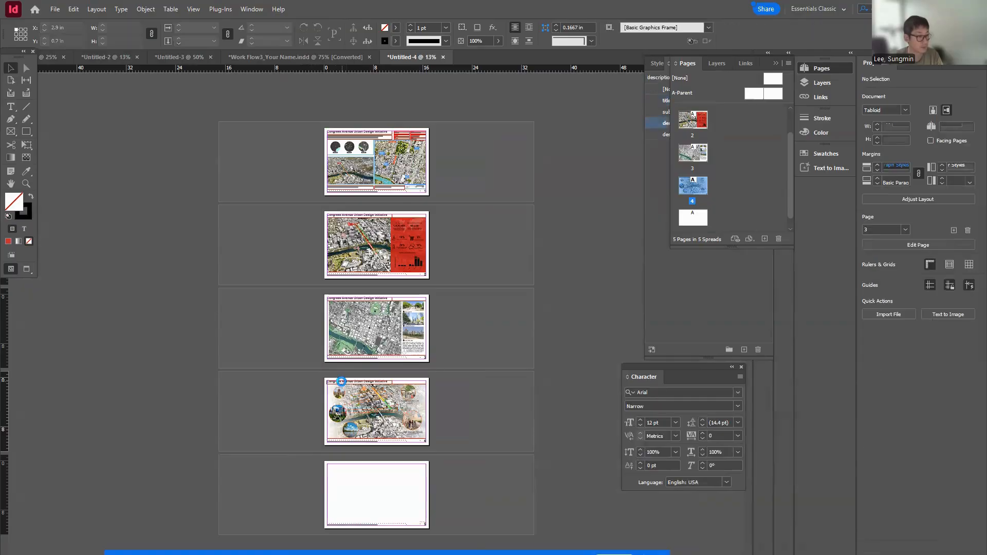
click(341, 476)
key(ctrl+v)
key(ctrl+equal)
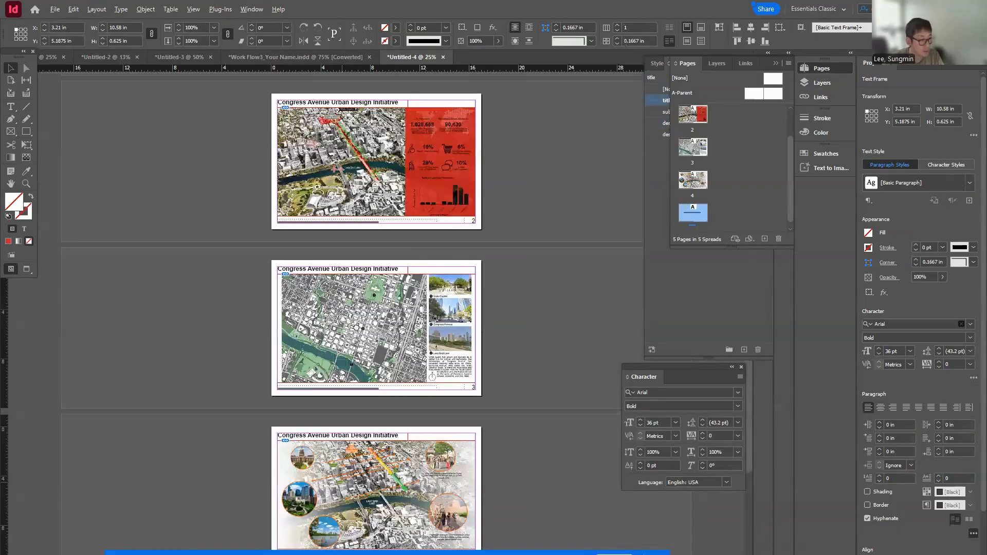
key(ctrl+equal)
key(ctrl+equal)
scroll(386, 419, down, 5)
drag(383, 408, 283, 232)
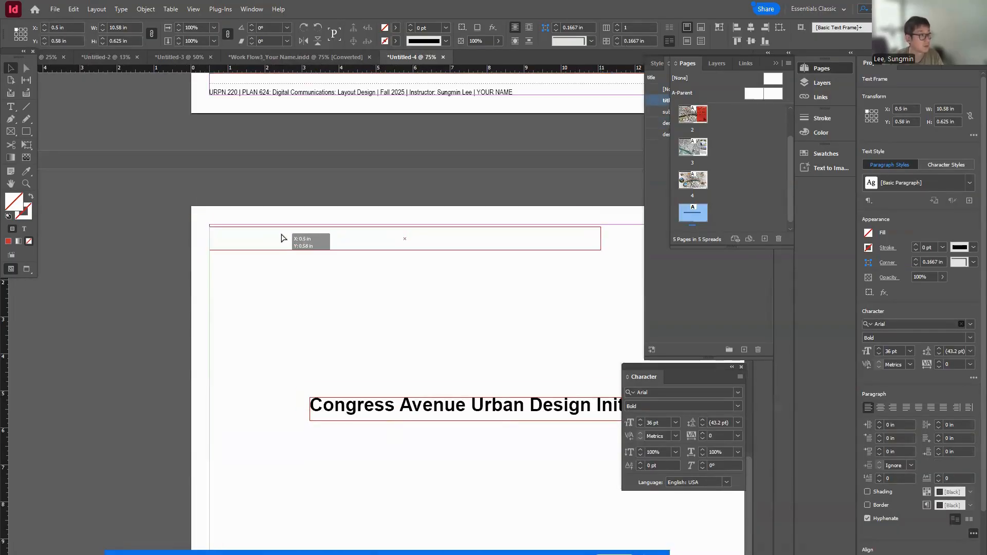
drag(281, 235, 283, 234)
Draw a 16 × 8.8 in rectangle image frame filling page 5 below the title
key(ctrl+minus)
click(11, 131)
drag(188, 299, 581, 513)
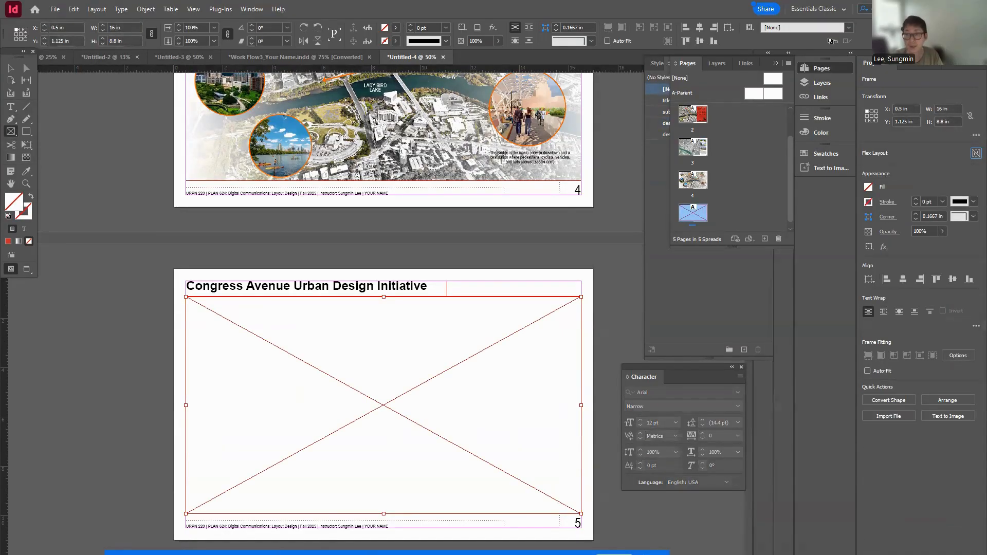
Place the Lady Bird Lake river rendering with the dinosaur into page 5's frame
click(288, 399)
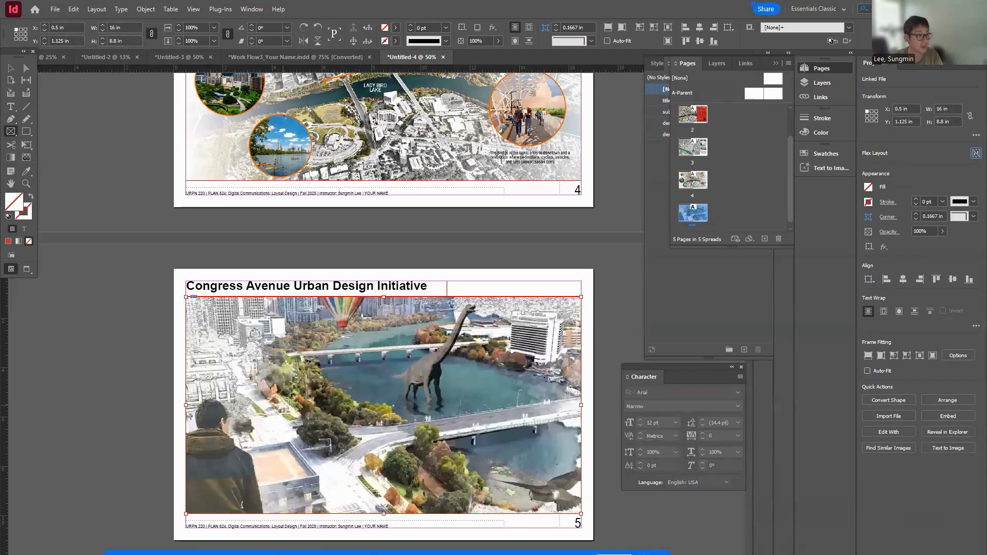
click(327, 359)
key(Escape)
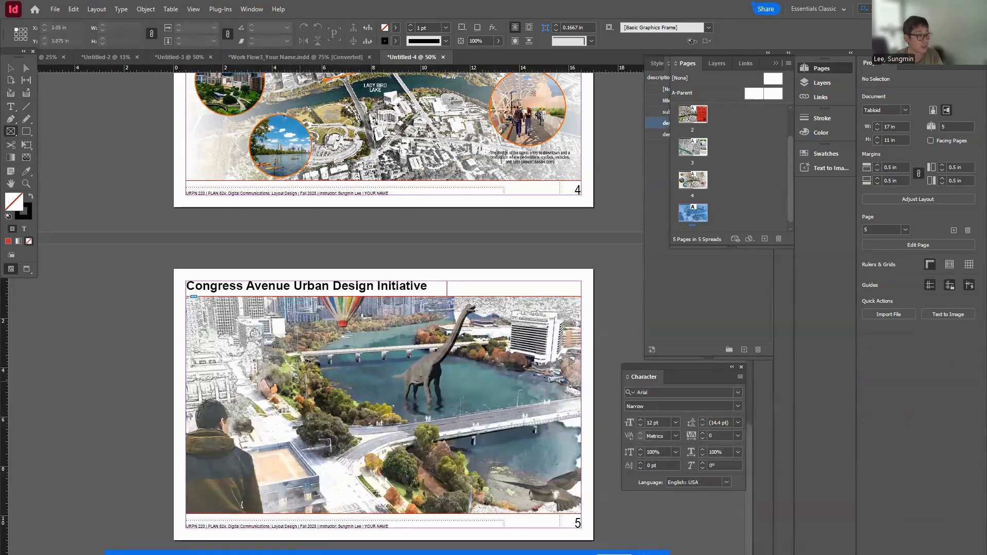
Scale the rendering down inside the frame to suit page 5, then view the whole document
click(10, 67)
click(288, 404)
click(136, 270)
drag(136, 266, 162, 311)
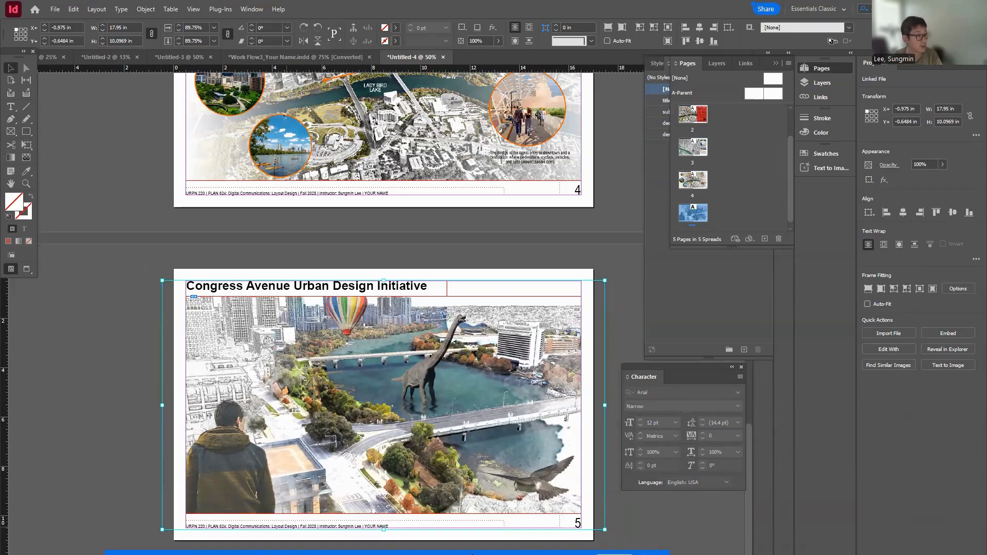
click(597, 248)
key(ctrl+alt+0)
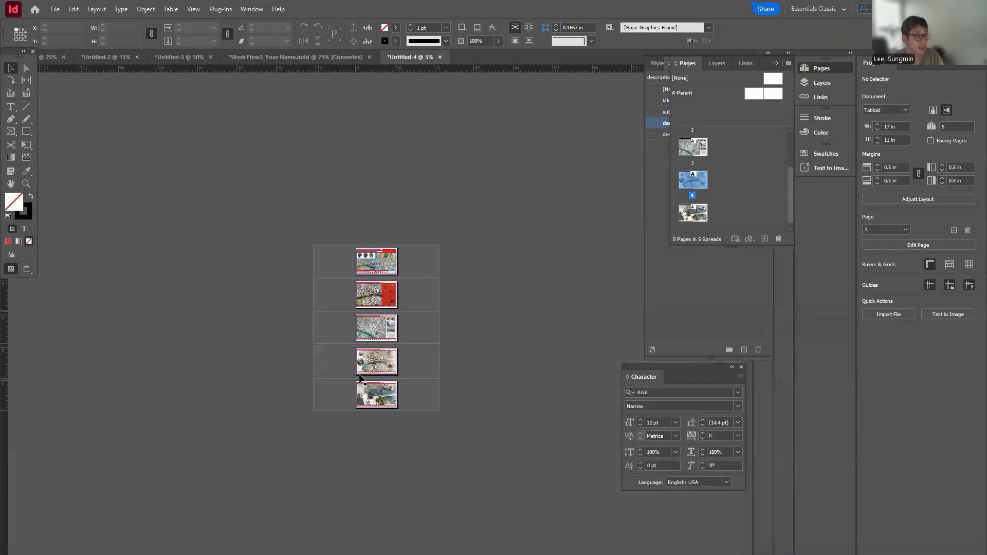
Start File > Save a Copy, then cancel it
key(ctrl+=)
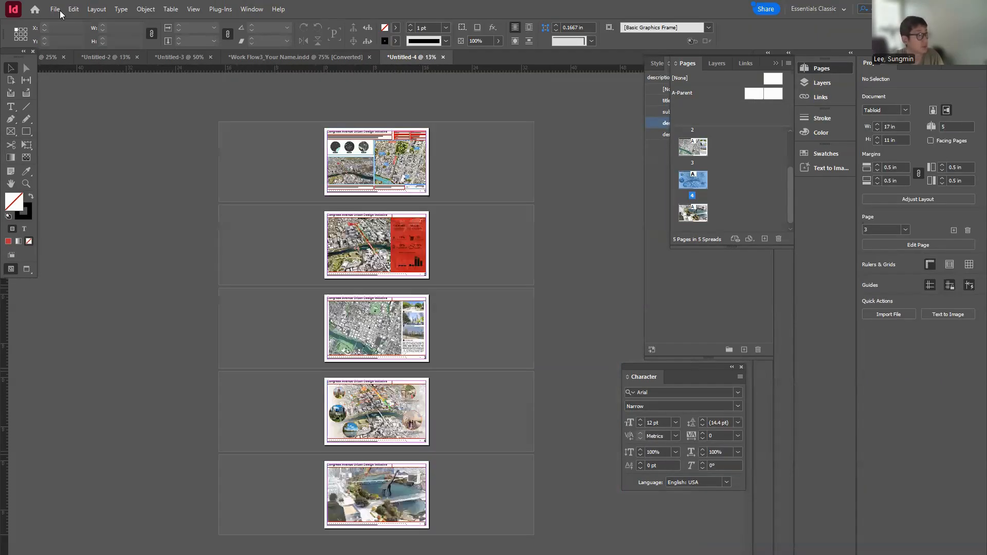
click(54, 9)
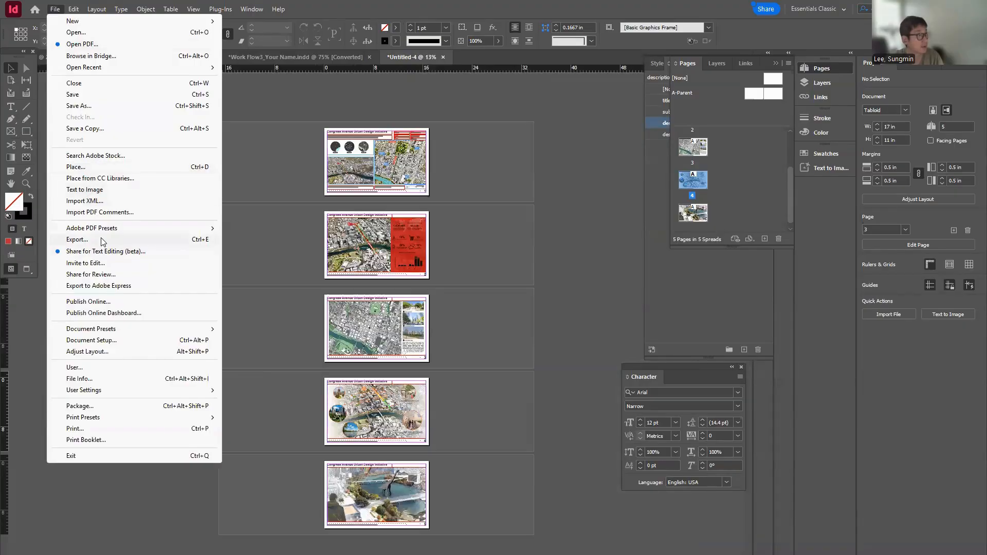
click(105, 129)
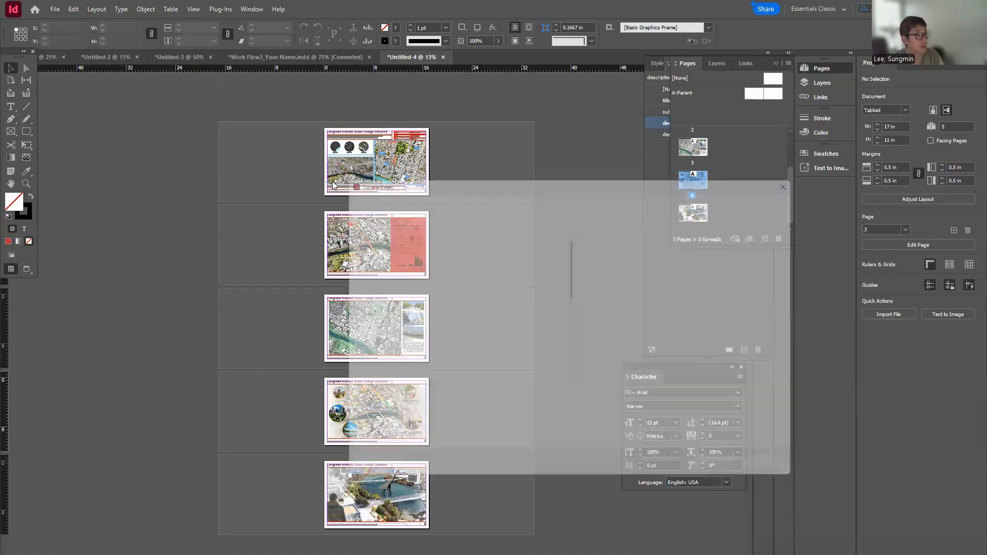
click(780, 473)
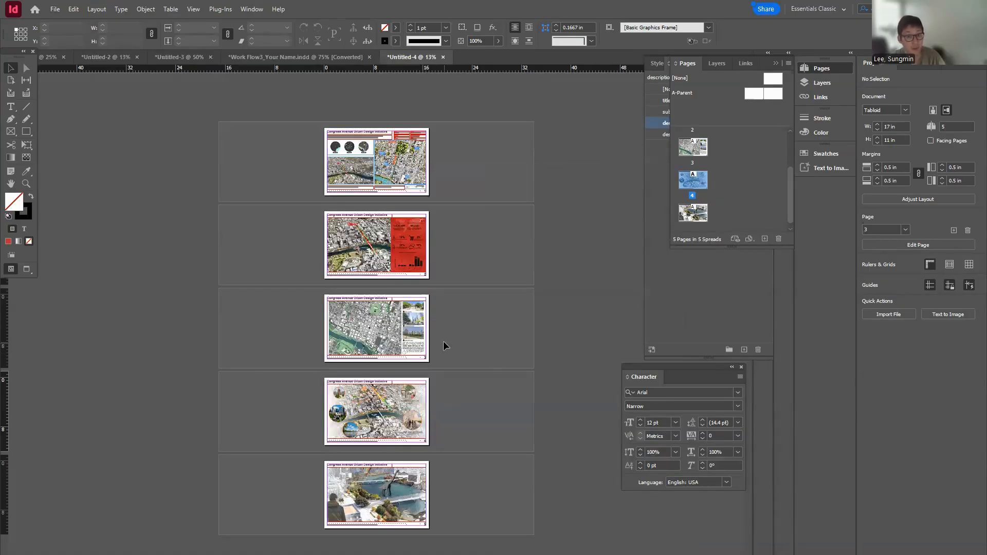
Start exporting the document as Adobe PDF (Print) and check the Downloads folder
click(54, 9)
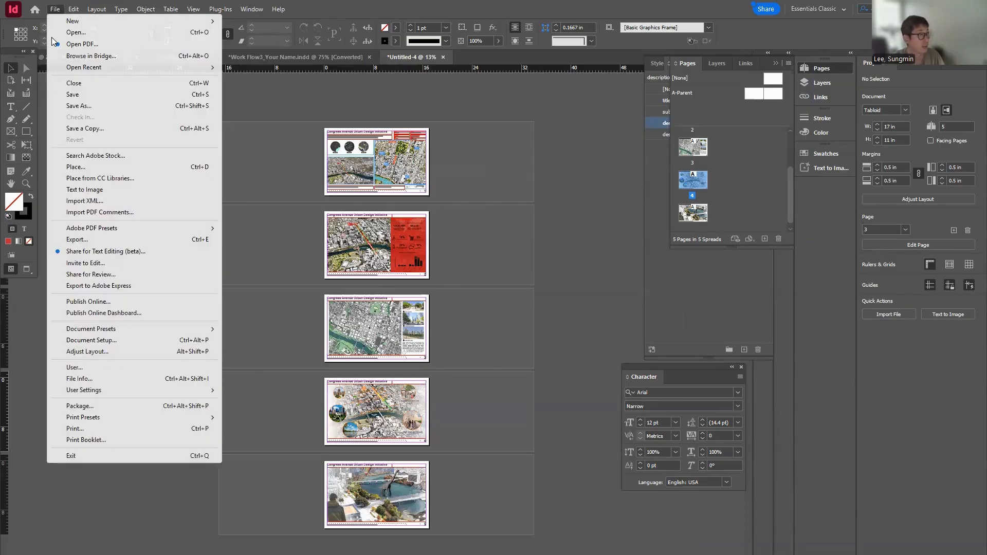
click(110, 240)
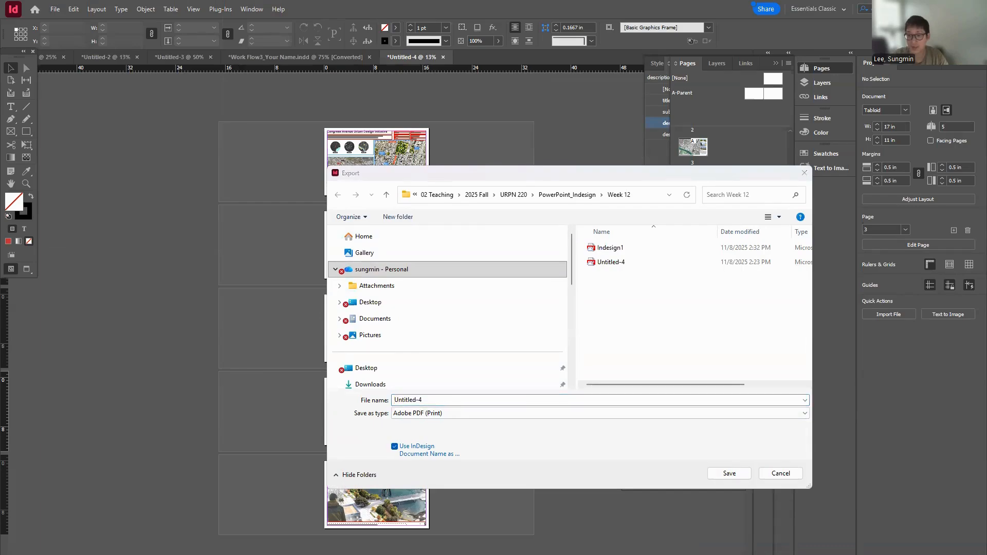
key(alt+Tab)
key(alt+Left)
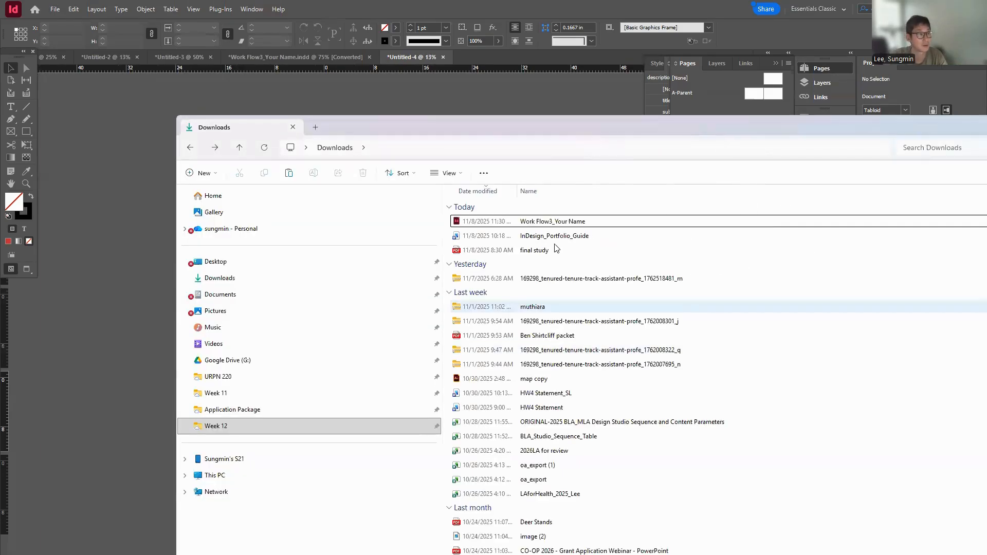
Leave File Explorer and return to InDesign's Export dialog for the Week 12 folder
key(alt+Tab)
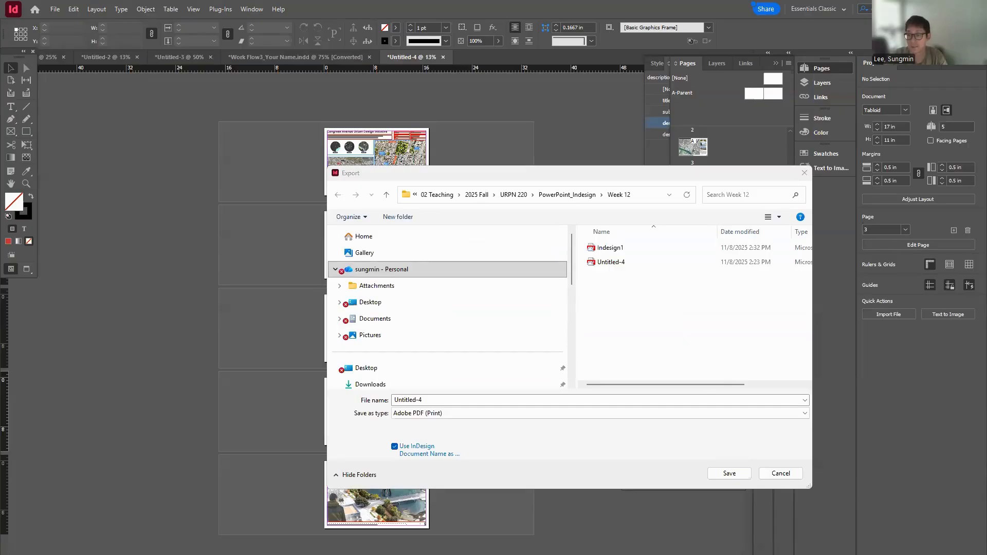
Name the PDF with the 'Indesign_' prefix plus the author's name, per the brief, and save
key(alt+Tab)
scroll(435, 381, down, 3)
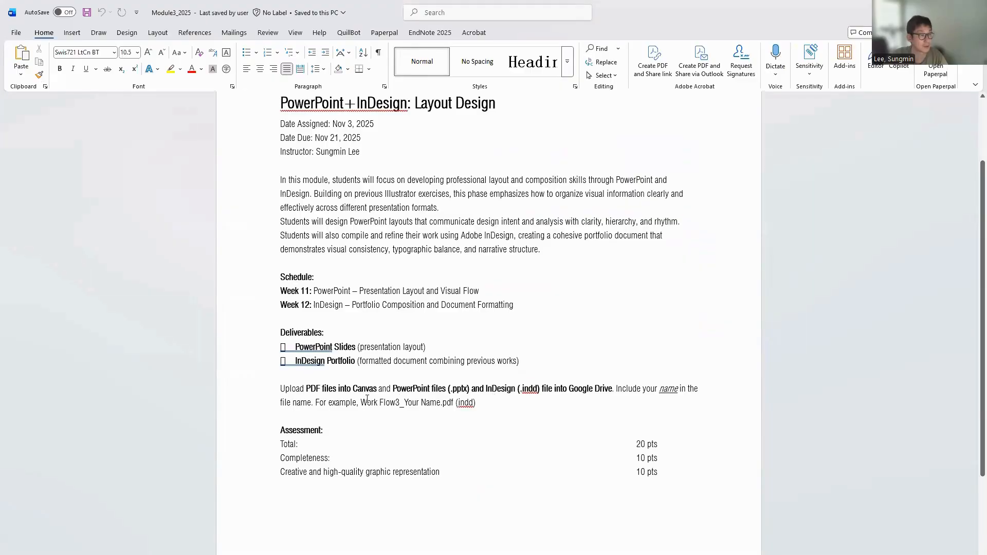
key(alt+Tab)
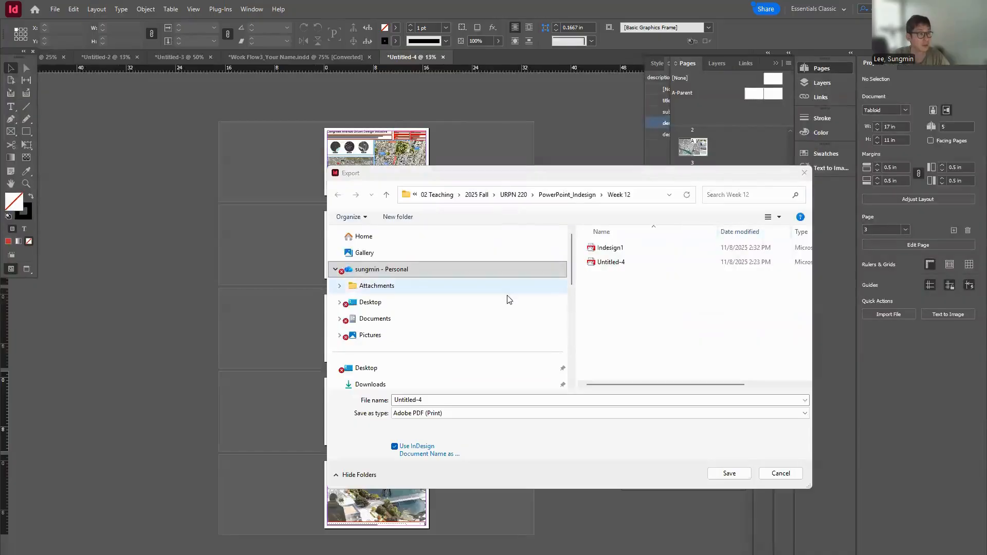
click(446, 399)
text(I)
key(BackSpace)
text(Indesign_su)
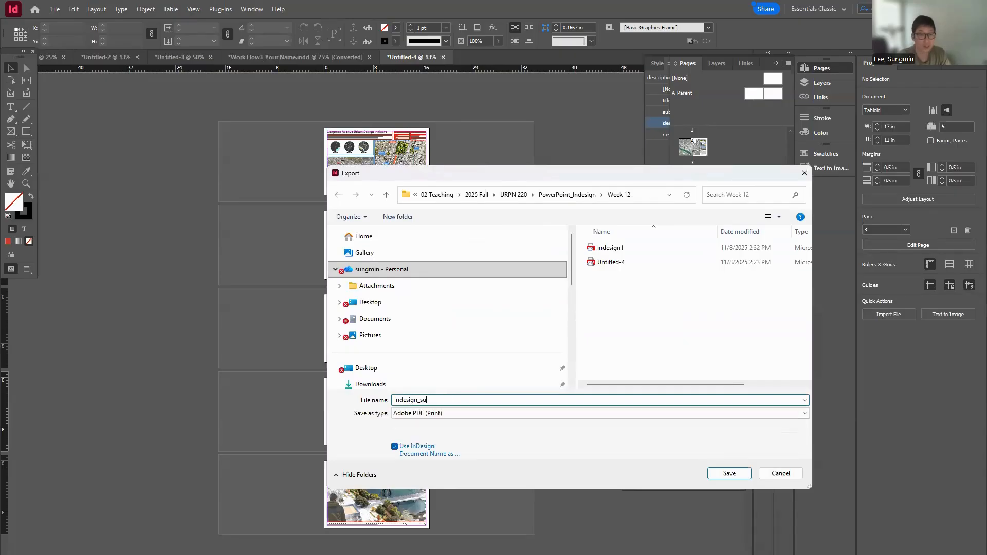
text(ngmin)
key(Return)
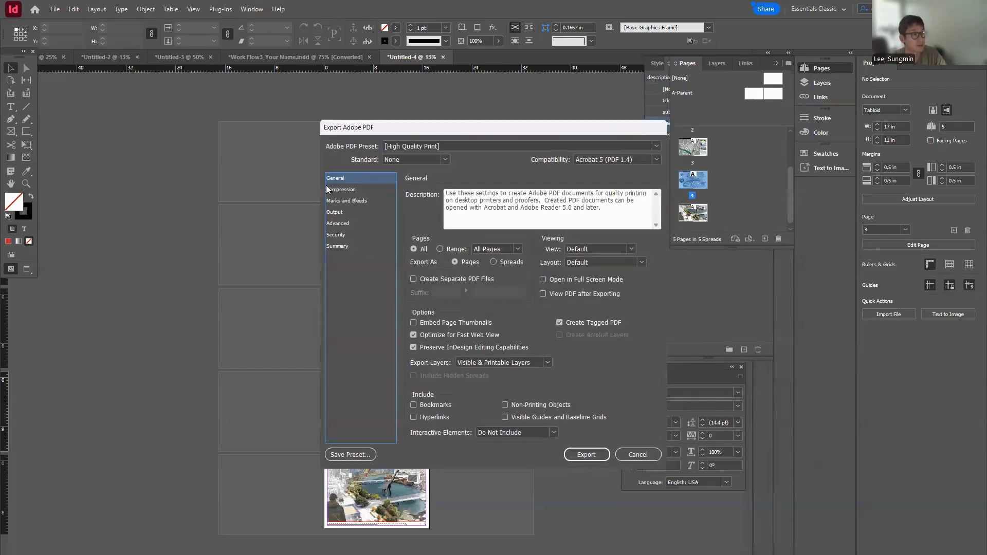
Review the High Quality Print compression and general settings, then close the PDF options
click(342, 190)
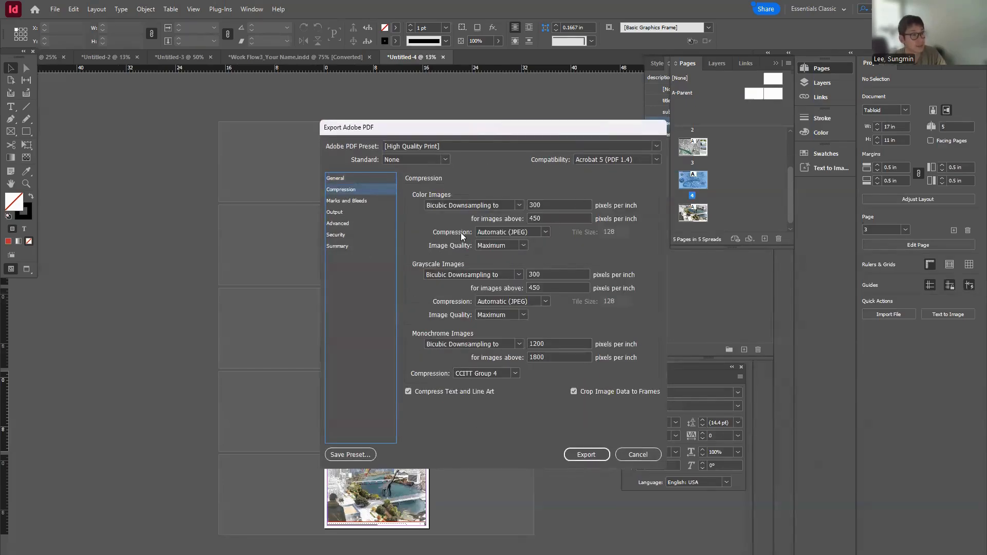
click(337, 179)
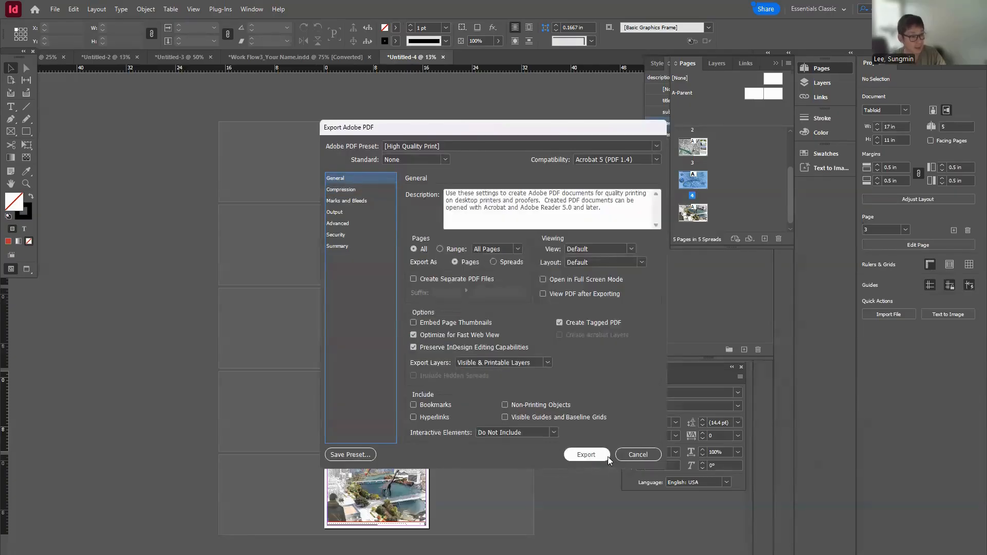
click(636, 456)
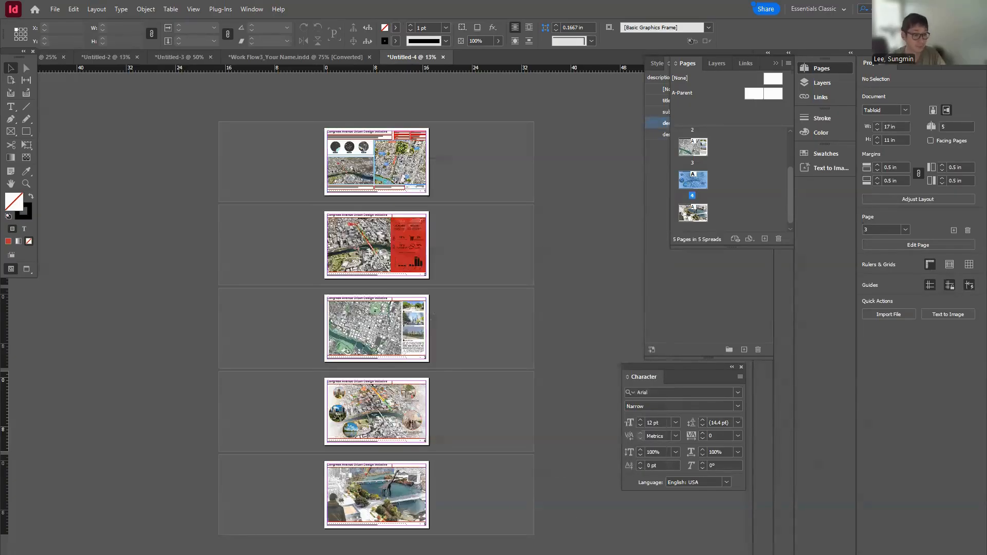